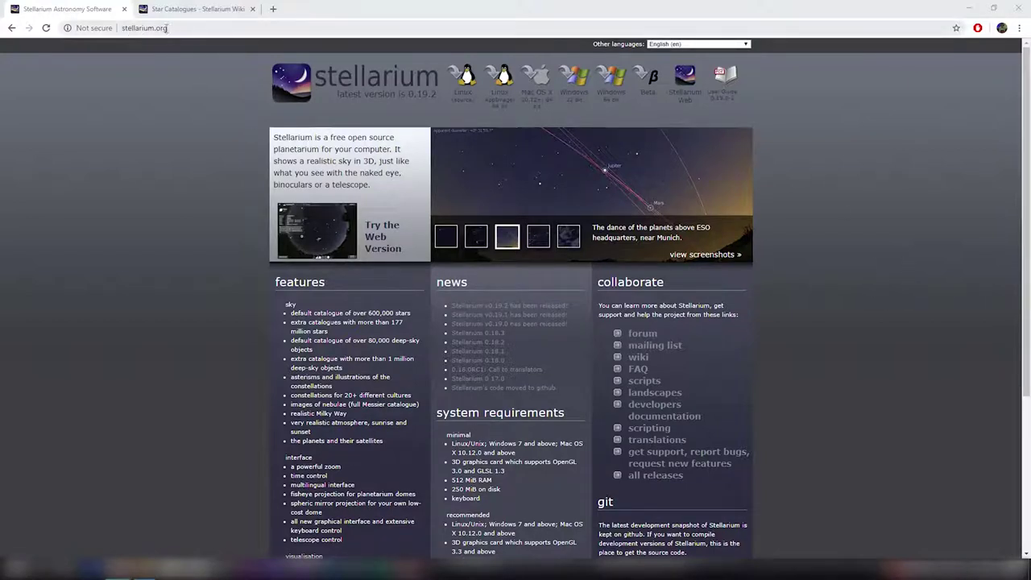
click(117, 29)
click(149, 135)
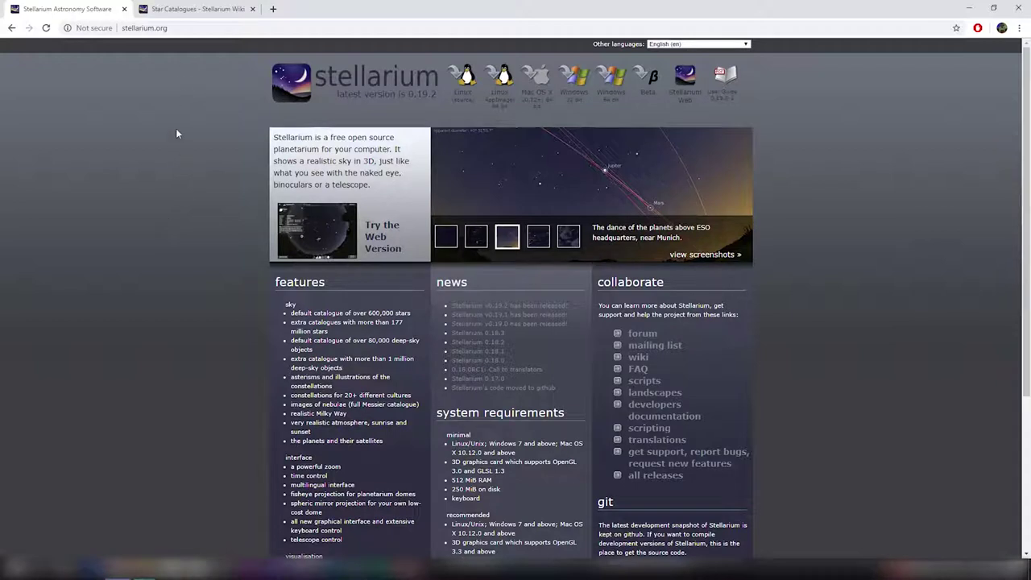
Step: Examine the star catalogue table, download instructions and memory-mapped loading notes on the Star Catalogues wiki page
click(197, 9)
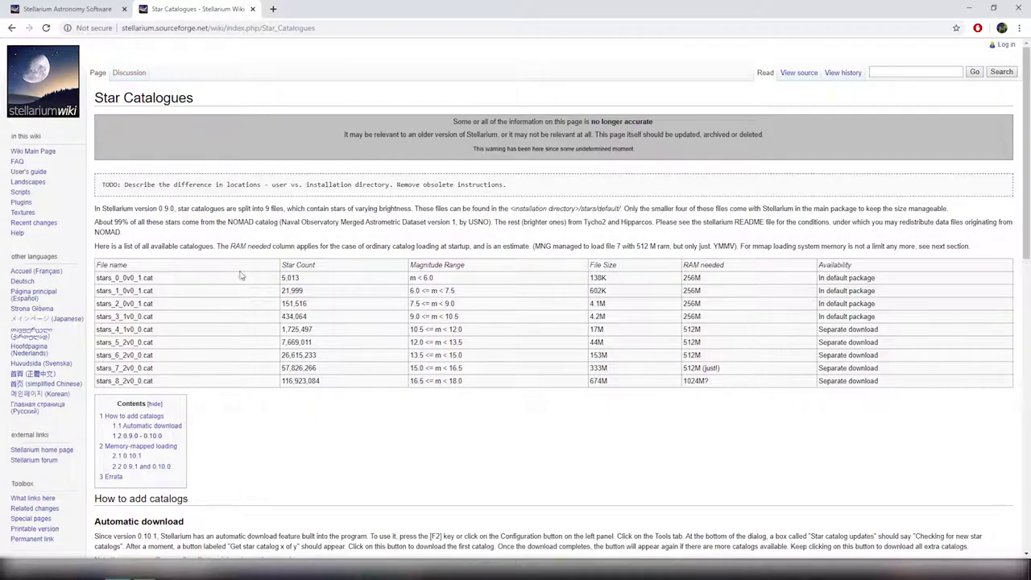
scroll(367, 293, down, 1)
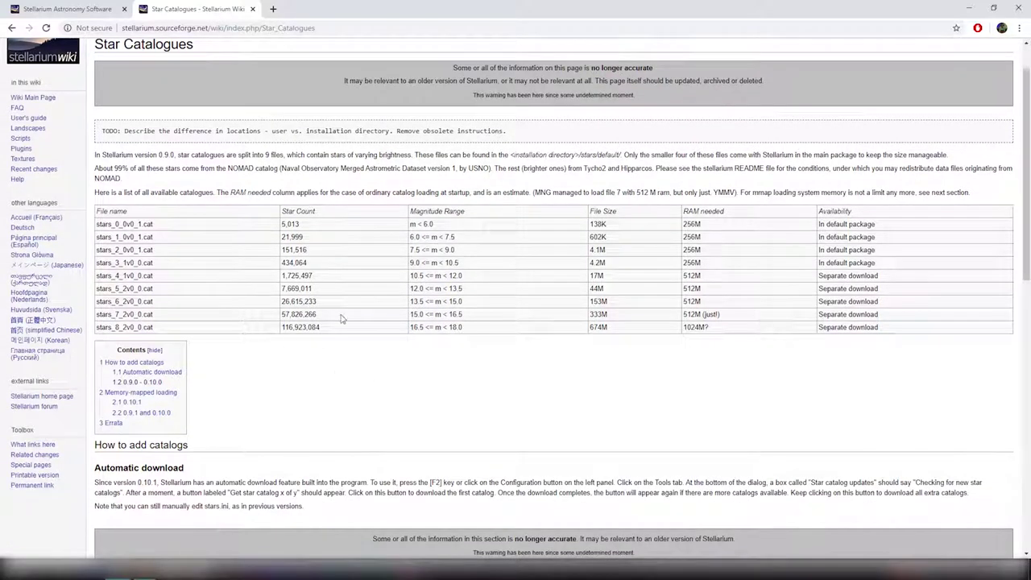
scroll(433, 352, down, 3)
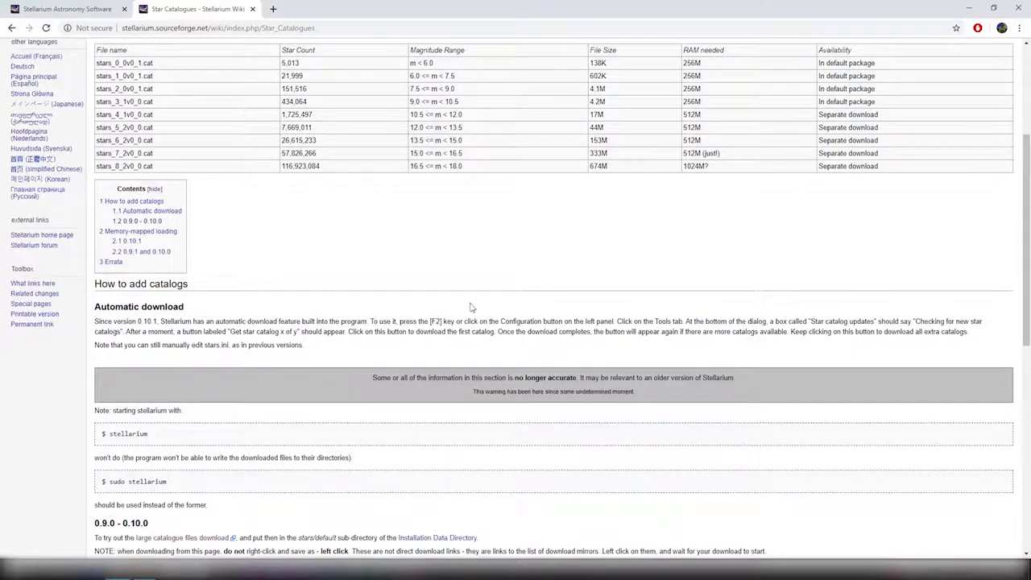
scroll(489, 306, down, 2)
scroll(488, 306, up, 6)
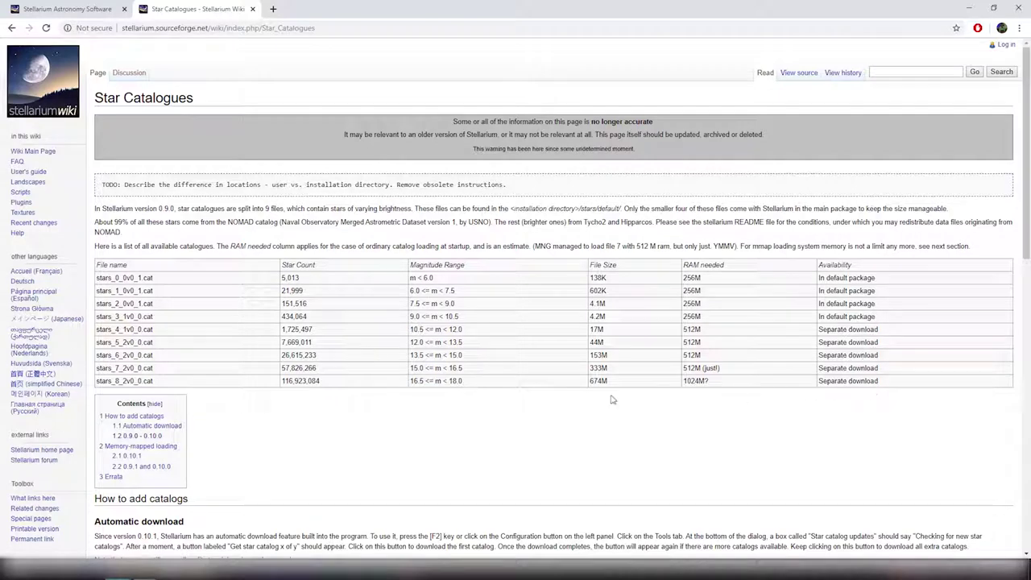
scroll(576, 368, down, 2)
scroll(207, 373, down, 5)
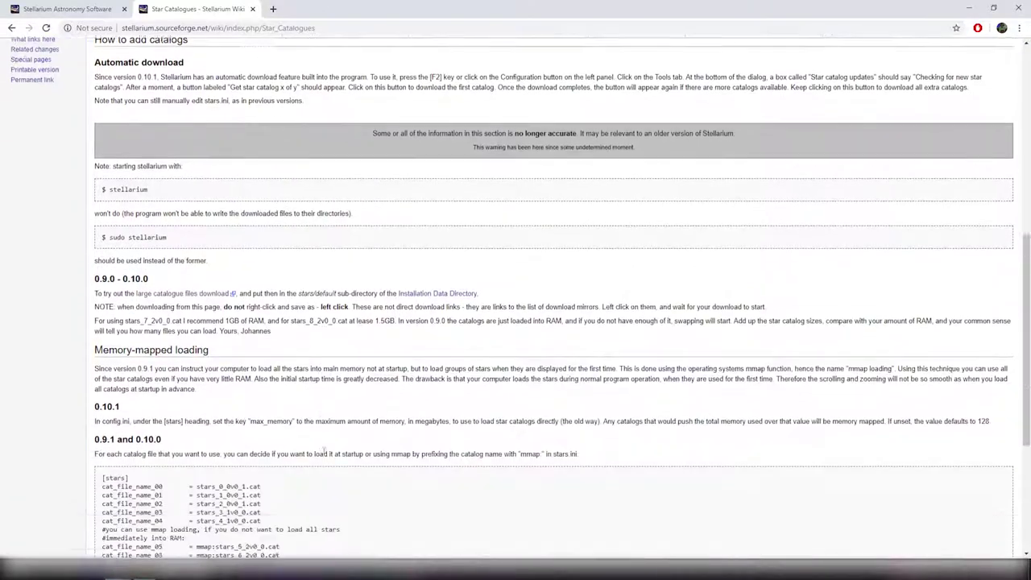
scroll(327, 448, up, 5)
scroll(327, 448, up, 3)
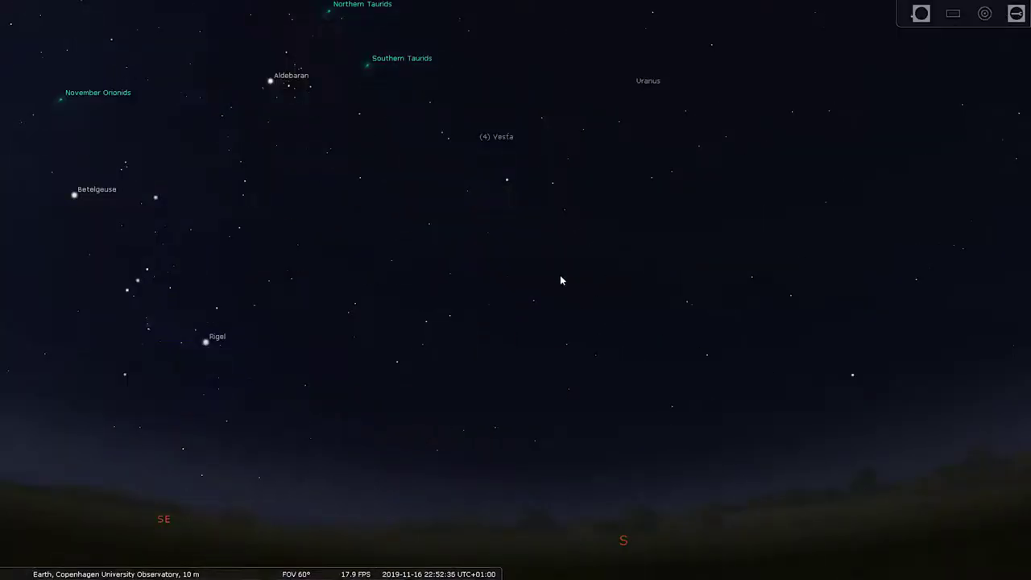
Step: Switch to Stellarium and look around the night sky from the southern horizon through east to north
mouse_move(509, 265)
mouse_down()
mouse_move(536, 278)
mouse_move(711, 252)
mouse_up()
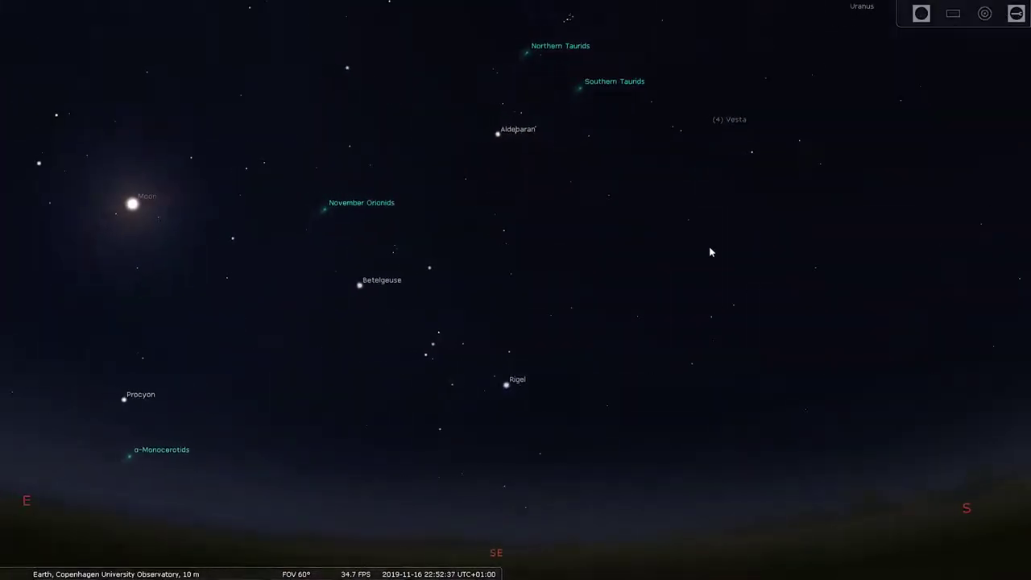
drag(363, 279, 596, 253)
drag(332, 272, 486, 272)
drag(404, 274, 532, 290)
drag(421, 274, 520, 265)
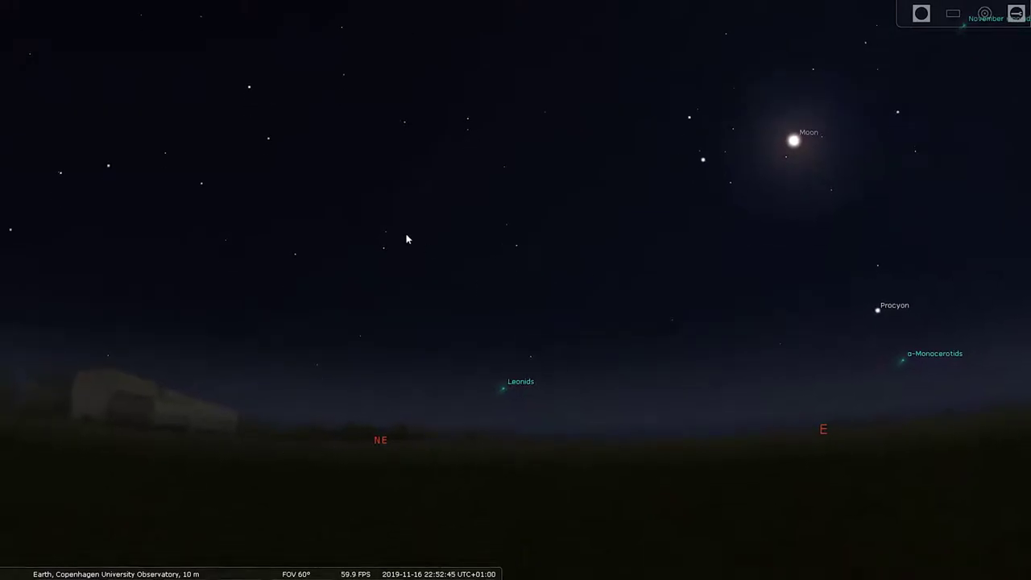
drag(408, 237, 540, 246)
drag(454, 240, 490, 237)
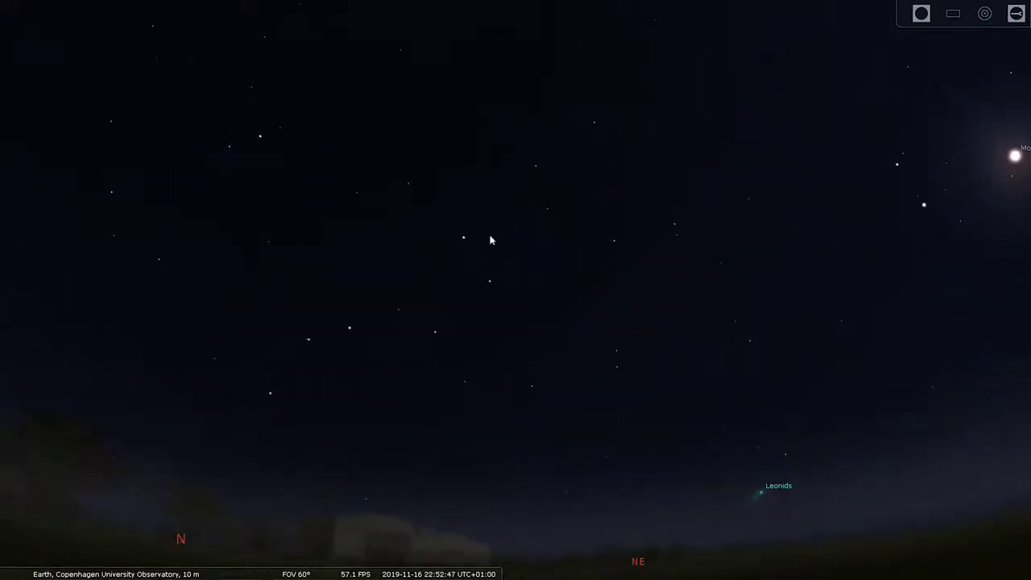
drag(393, 225, 562, 284)
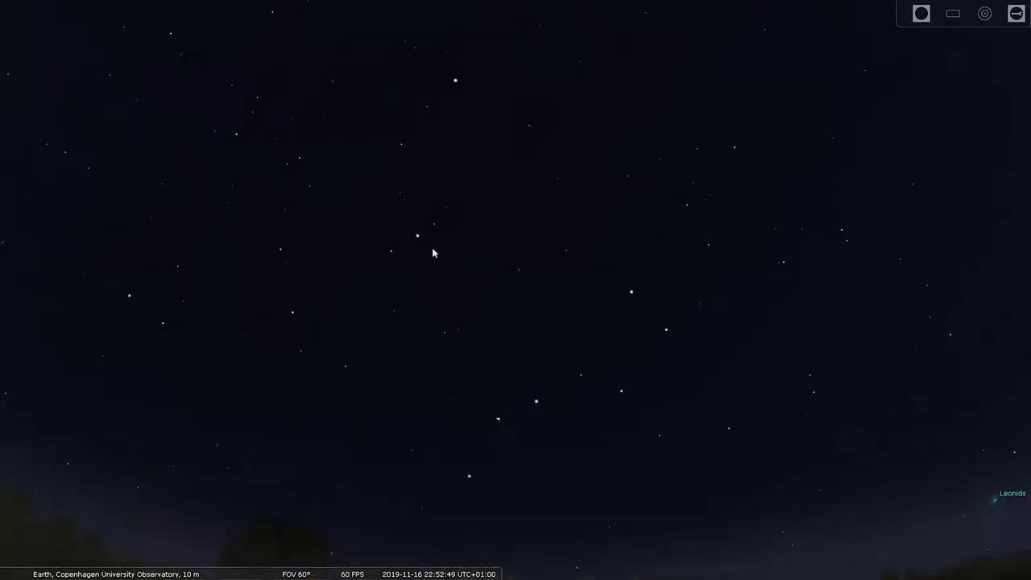
drag(431, 247, 586, 284)
drag(502, 269, 578, 271)
Step: Inspect the northern stars up close at a field of view of about 1°, and return to a wider view
scroll(449, 268, up, 2)
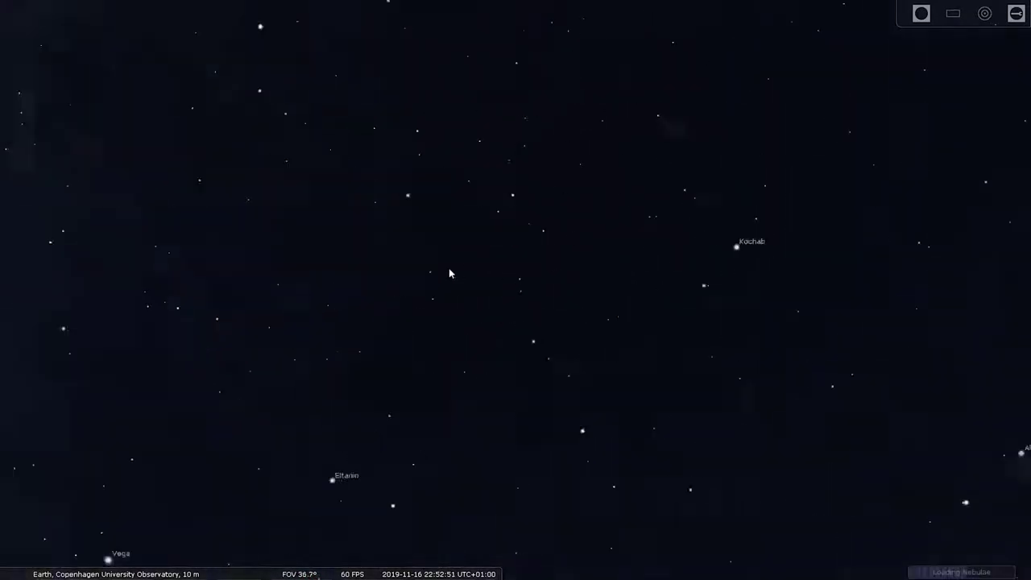
scroll(471, 271, up, 8)
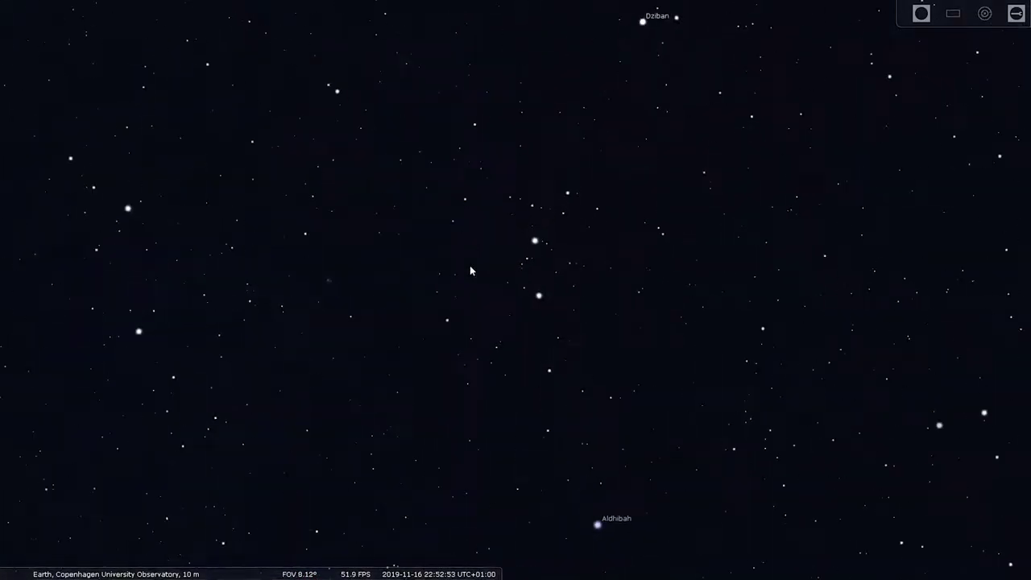
scroll(471, 269, up, 3)
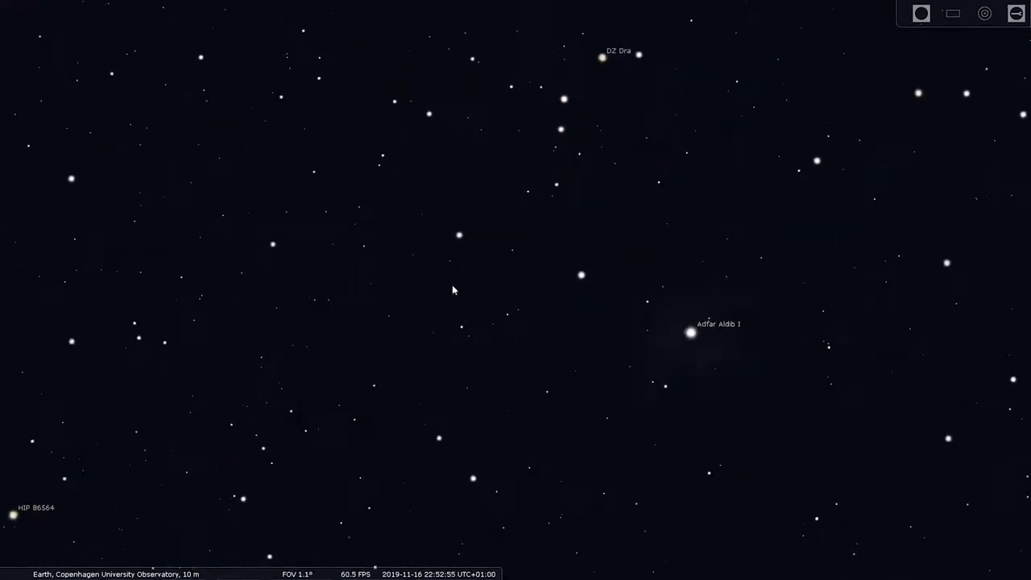
scroll(553, 273, down, 5)
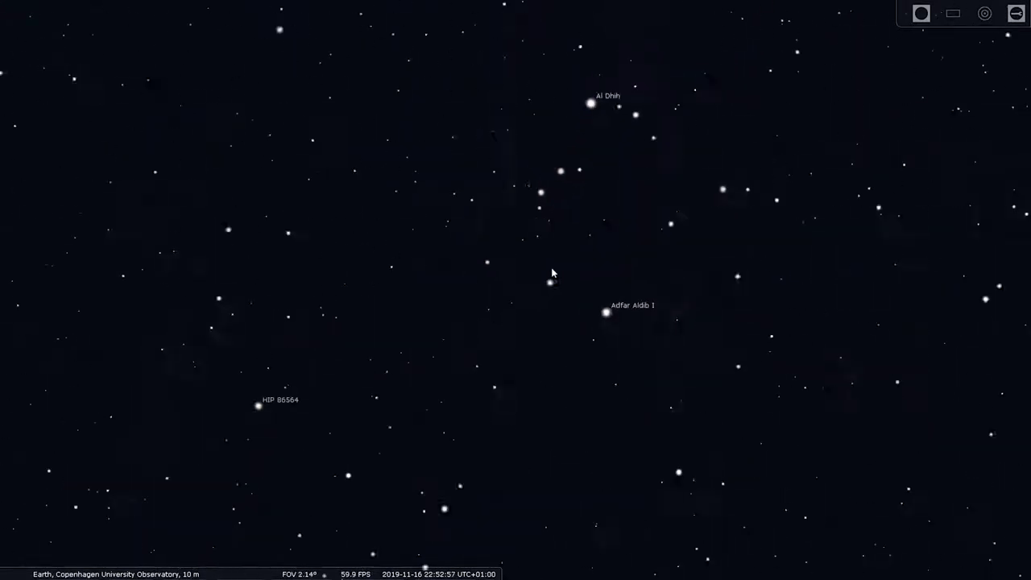
scroll(553, 273, down, 8)
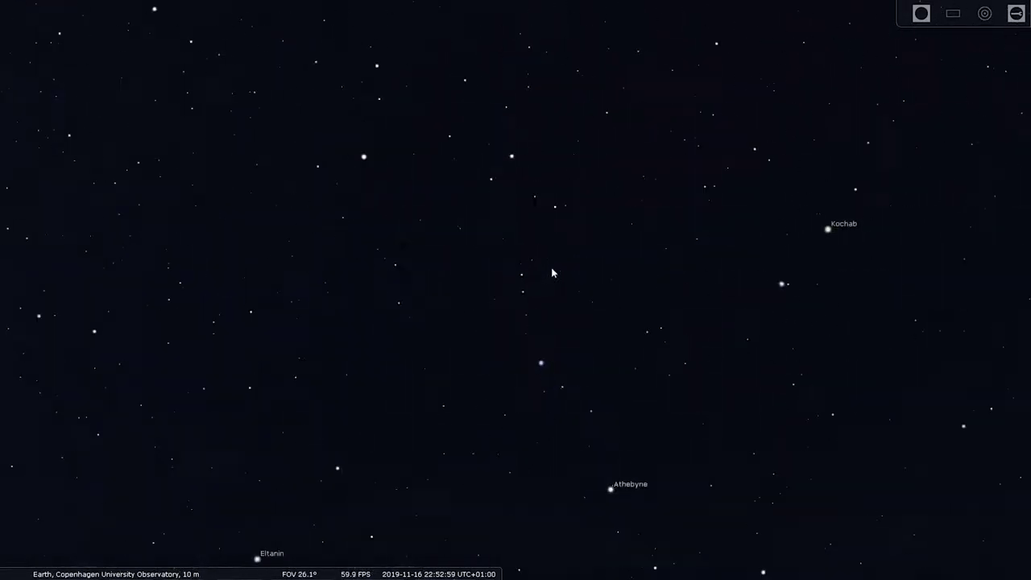
Step: Look around the sky past Vega and Deneb toward the western horizon at a 60° field of view
drag(523, 277, 571, 153)
mouse_move(554, 301)
mouse_down()
mouse_move(576, 259)
mouse_move(554, 285)
mouse_up()
drag(365, 218, 630, 327)
drag(409, 291, 529, 284)
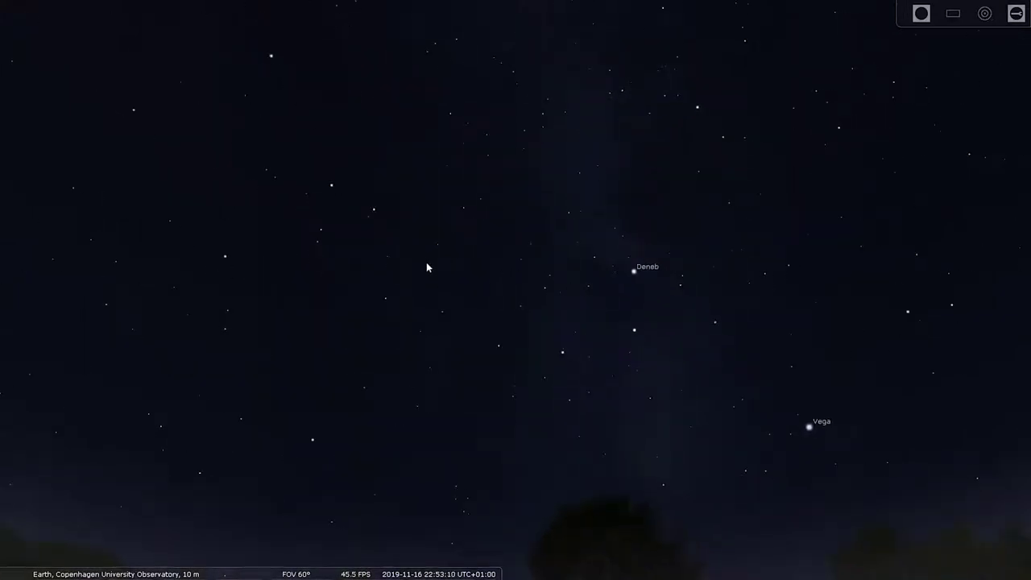
drag(427, 268, 519, 292)
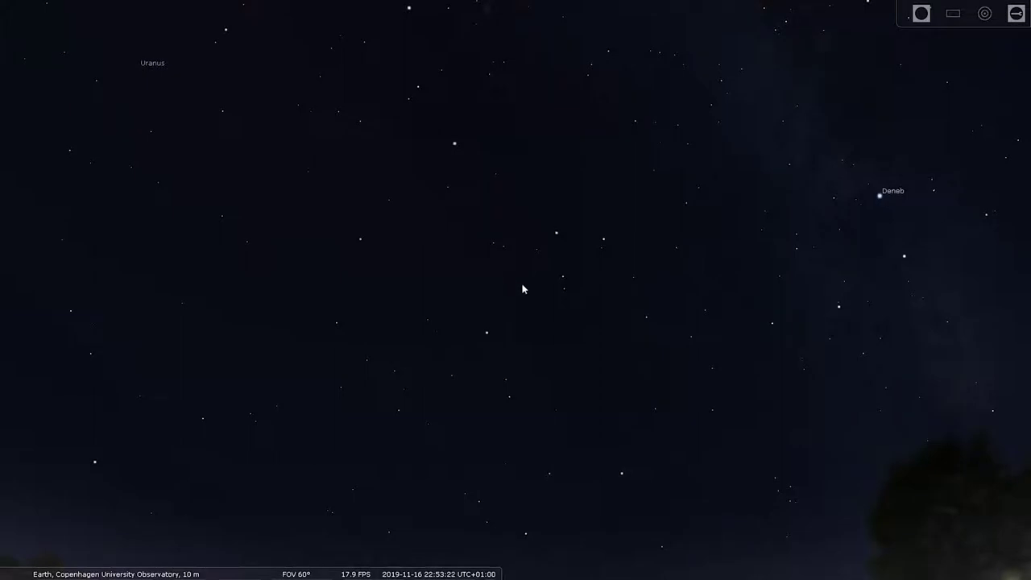
drag(523, 289, 555, 228)
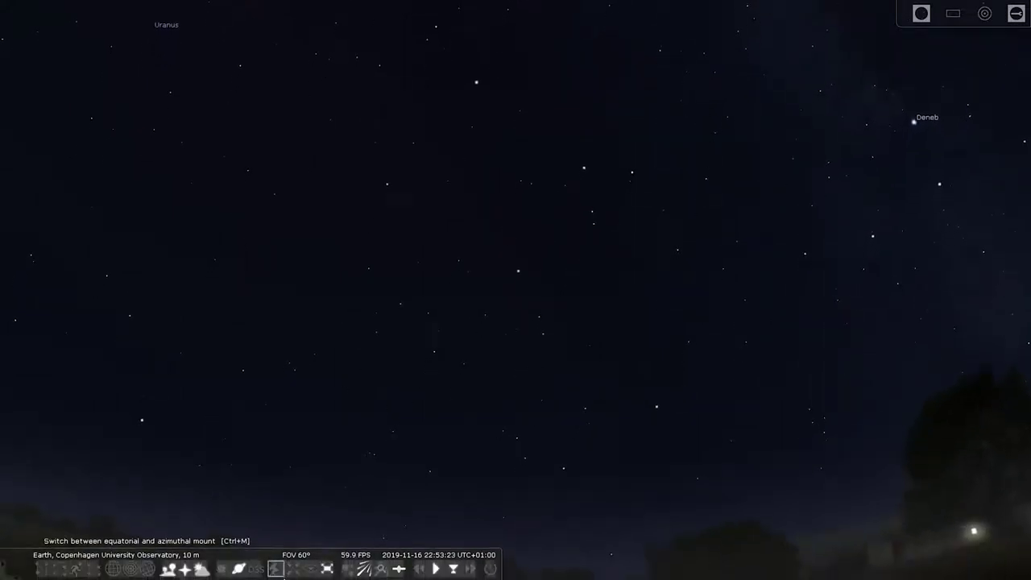
Step: Open the location settings, reposition the window and enlarge it to show a bigger world map and location list
mouse_move(24, 340)
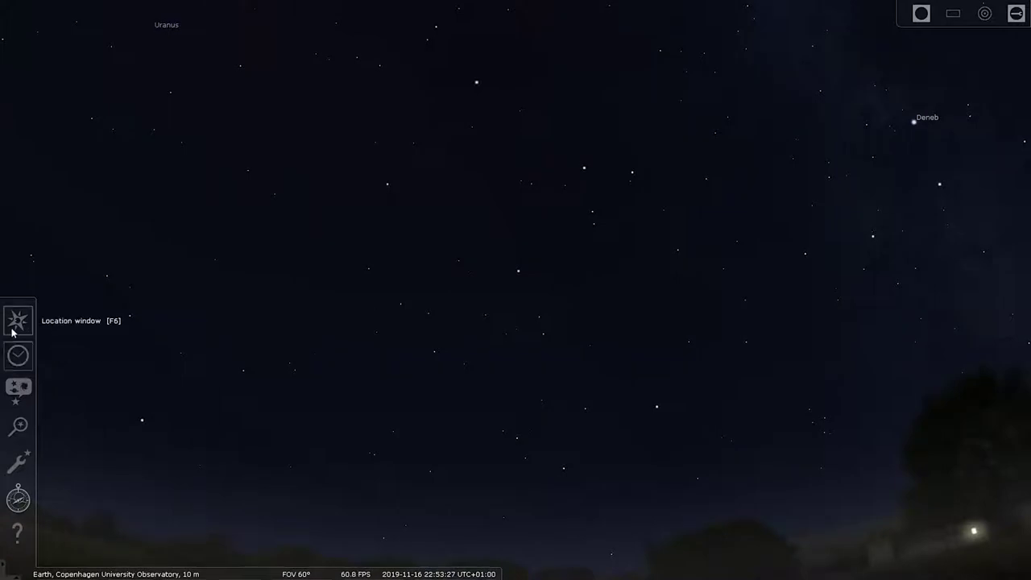
click(16, 325)
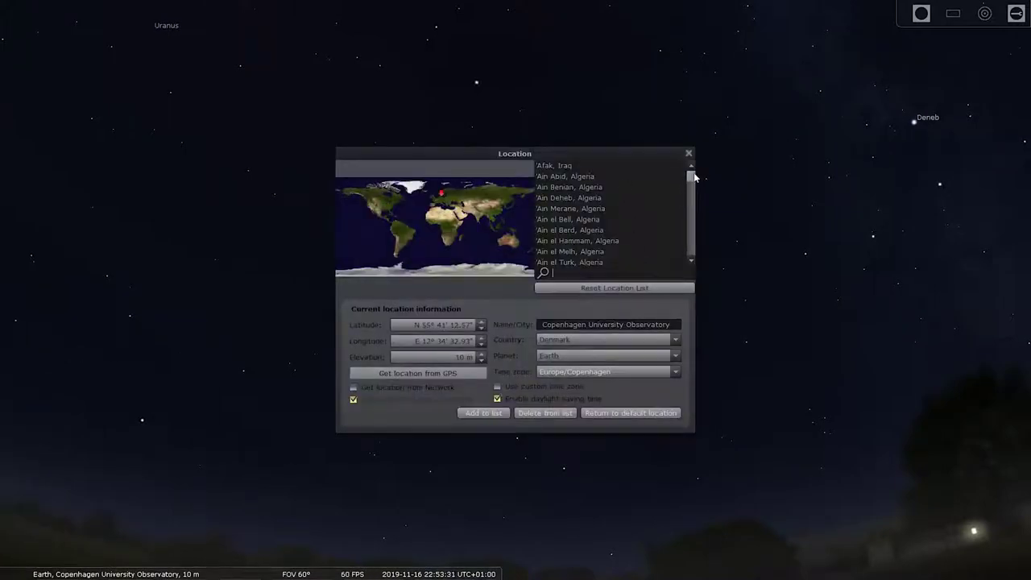
mouse_move(690, 174)
mouse_down()
mouse_move(697, 205)
mouse_move(702, 173)
mouse_up()
drag(563, 154, 459, 99)
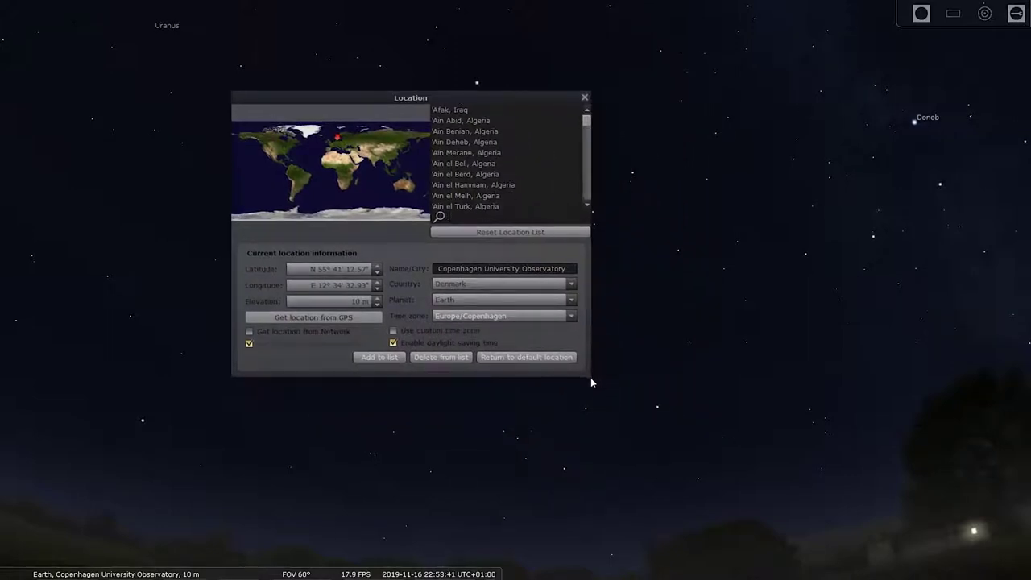
drag(591, 377, 812, 533)
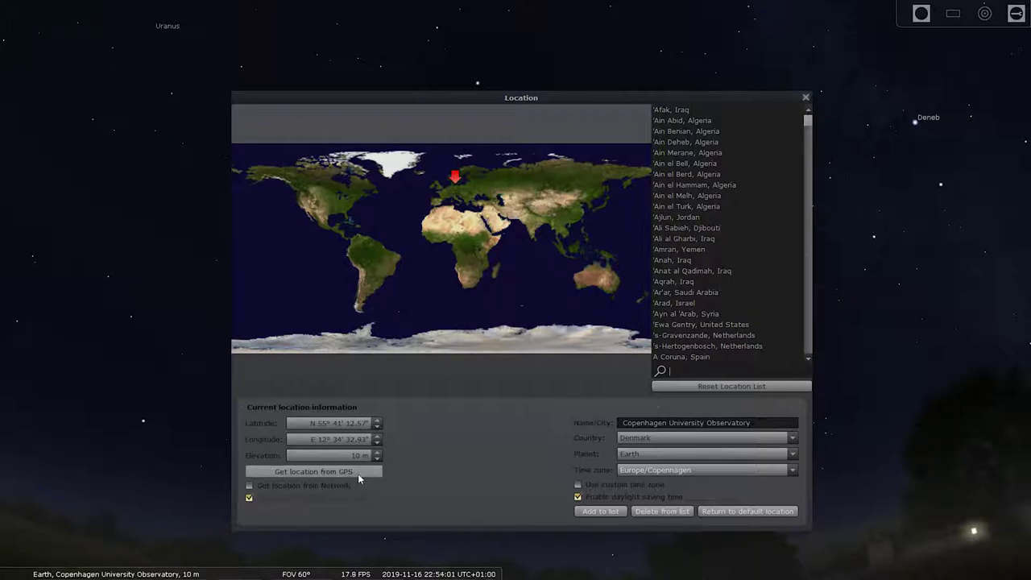
Step: Try to obtain the observing location from the network and from GPS, and close the location settings
click(340, 487)
click(333, 473)
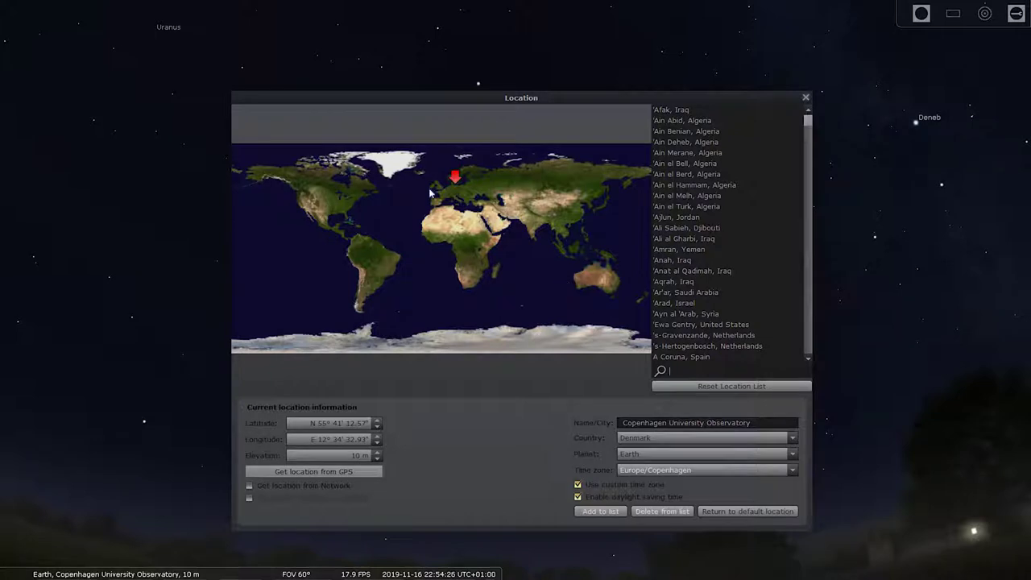
click(806, 99)
Step: Open the sky view settings, compare the Perspective and Stereographic projections, and test the vertical viewport offset before resetting it to 0%
mouse_move(3, 310)
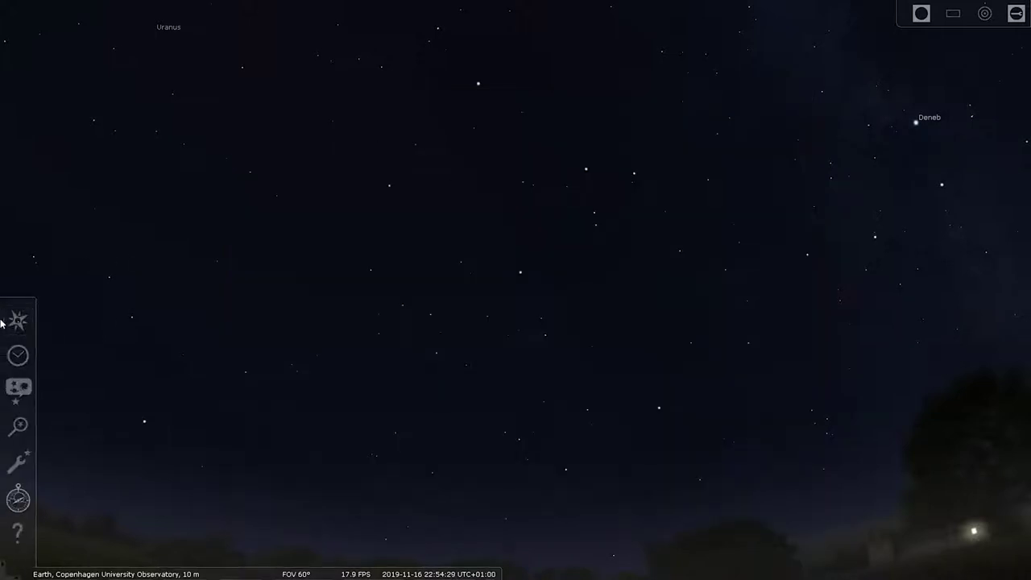
click(18, 390)
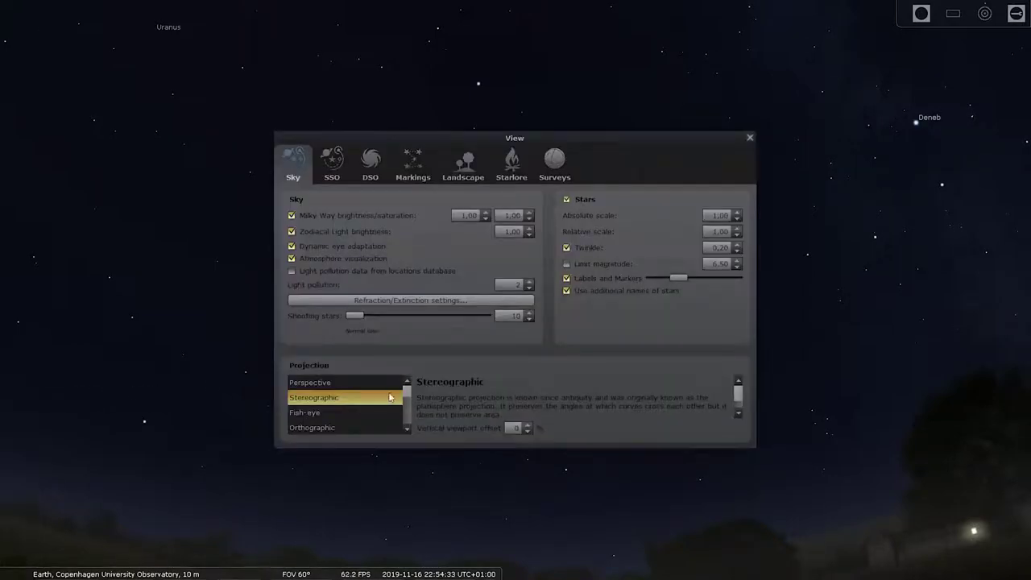
click(330, 385)
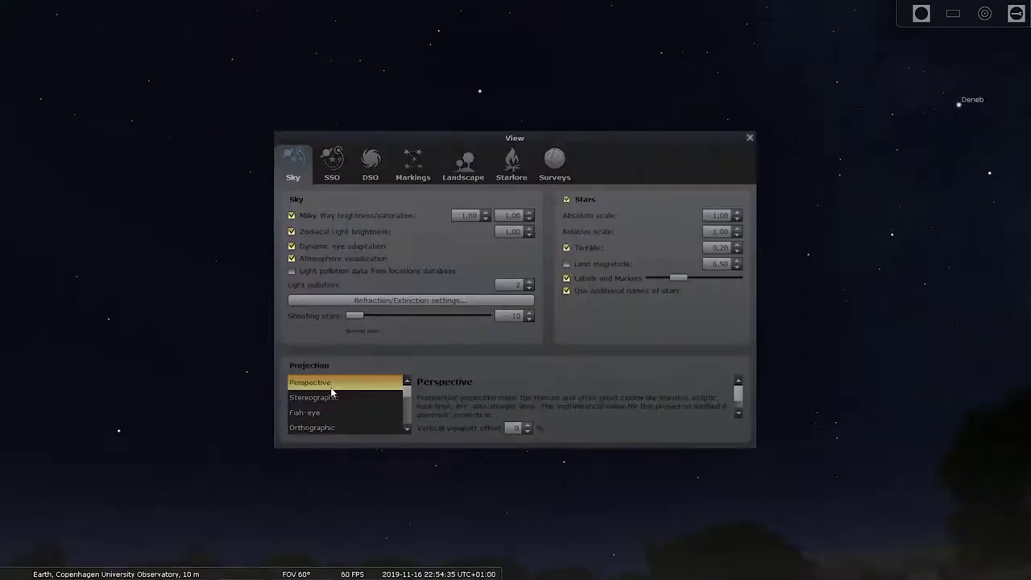
click(339, 399)
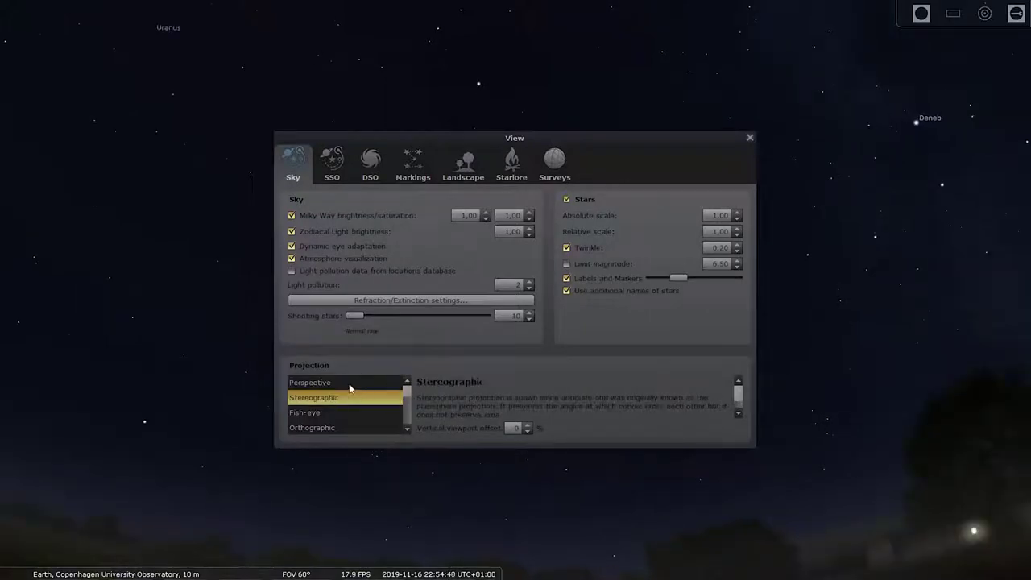
click(350, 387)
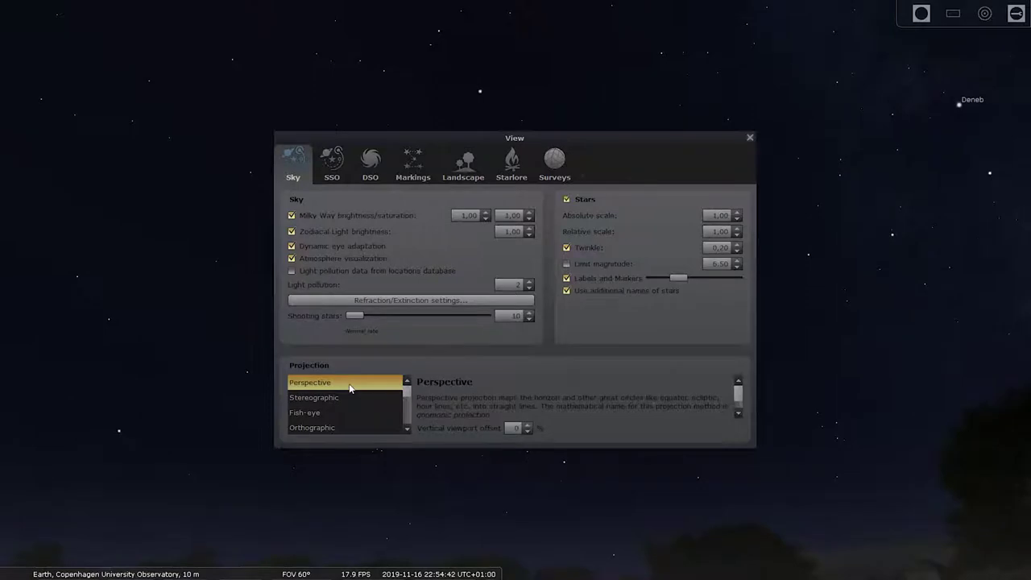
click(529, 426)
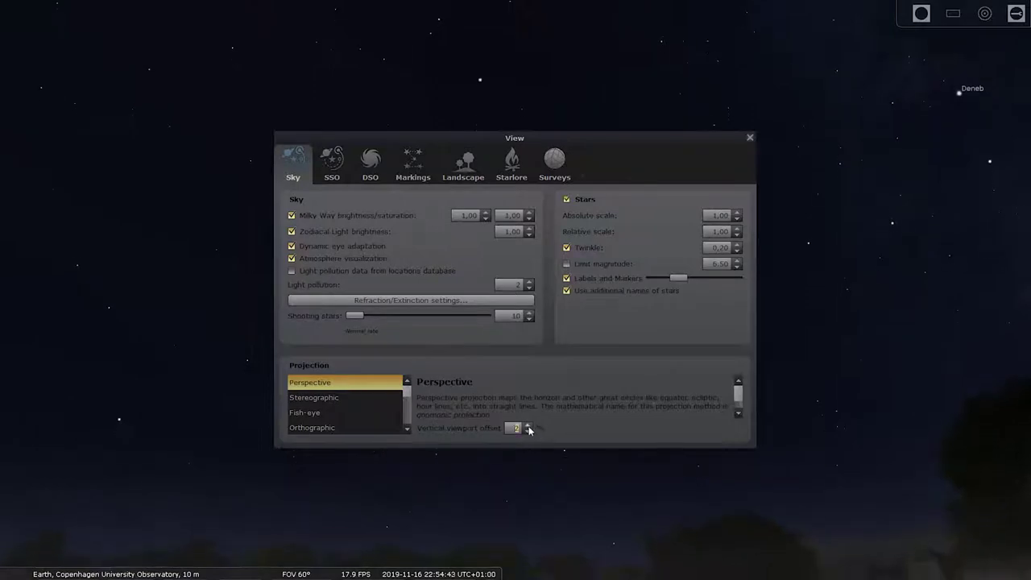
click(528, 432)
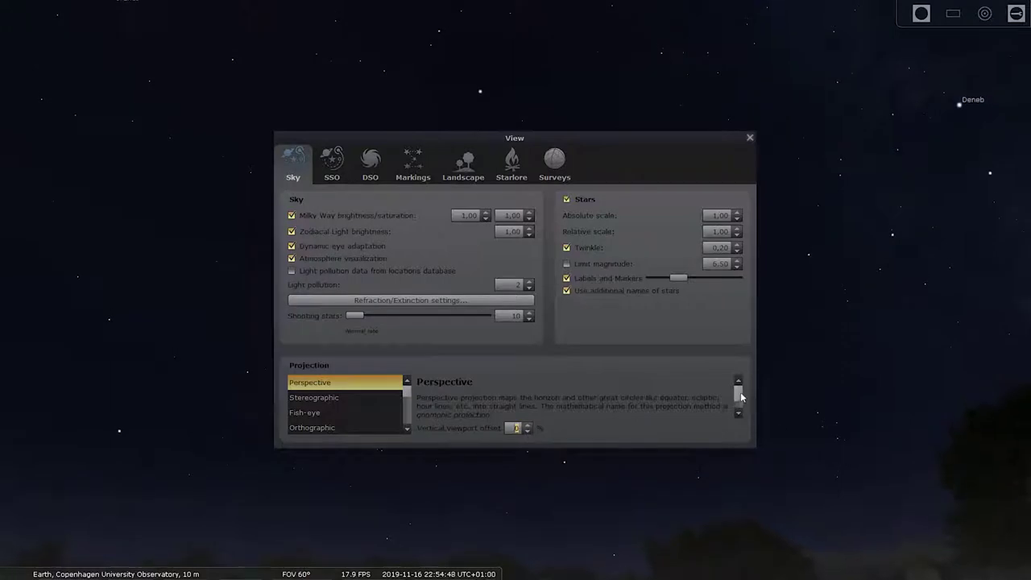
Step: Compare the descriptions and maximum field of view of the Perspective and Stereographic projections, keeping Perspective selected
scroll(737, 394, down, 3)
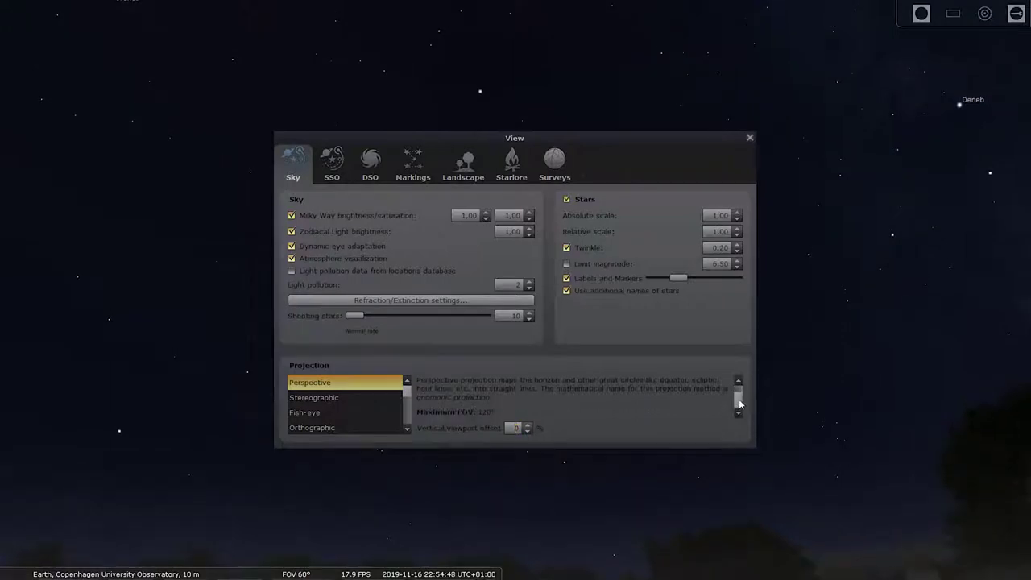
click(326, 397)
mouse_move(738, 393)
mouse_down()
mouse_move(739, 410)
mouse_move(738, 390)
mouse_up()
click(339, 383)
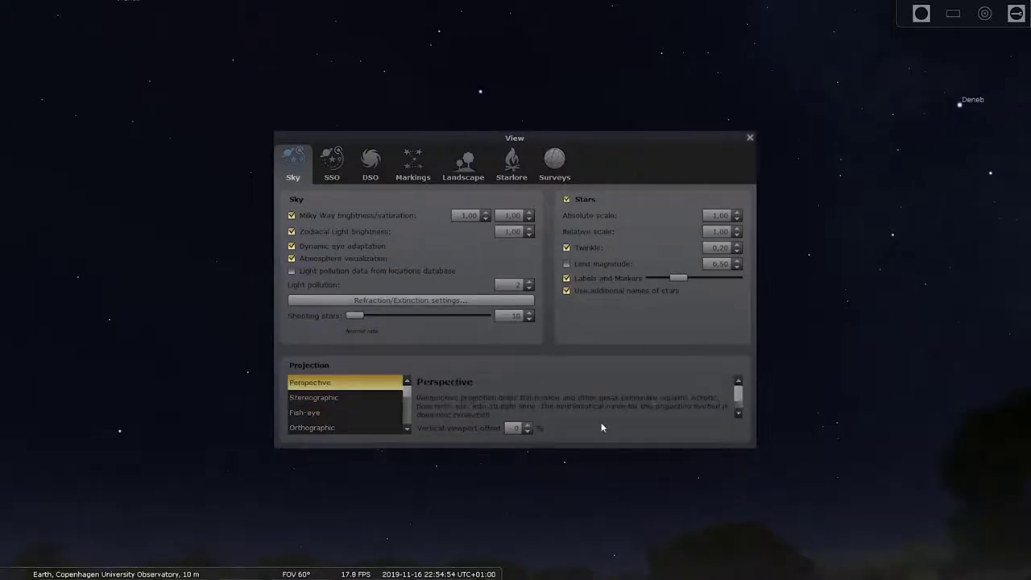
scroll(738, 396, down, 2)
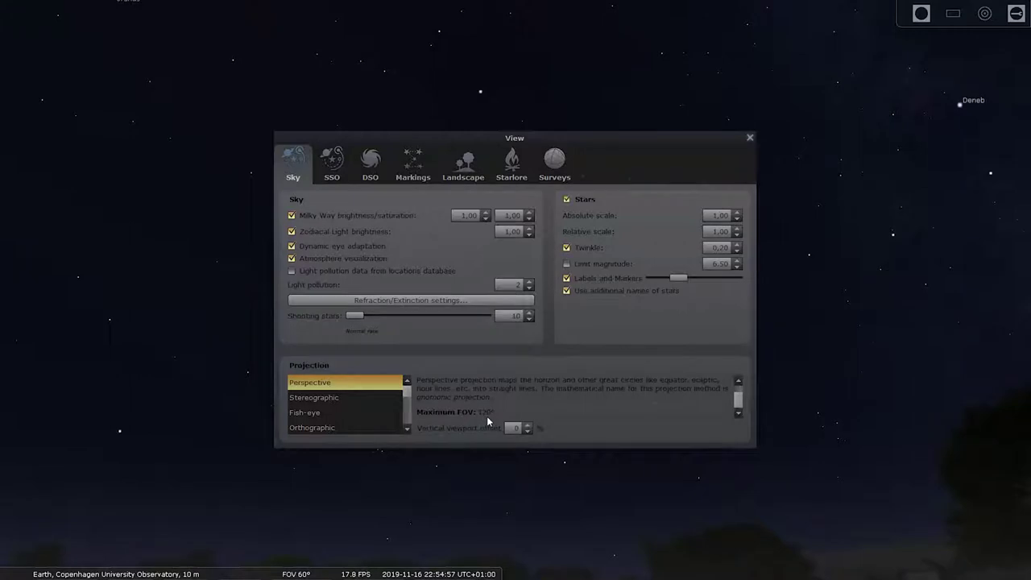
click(355, 398)
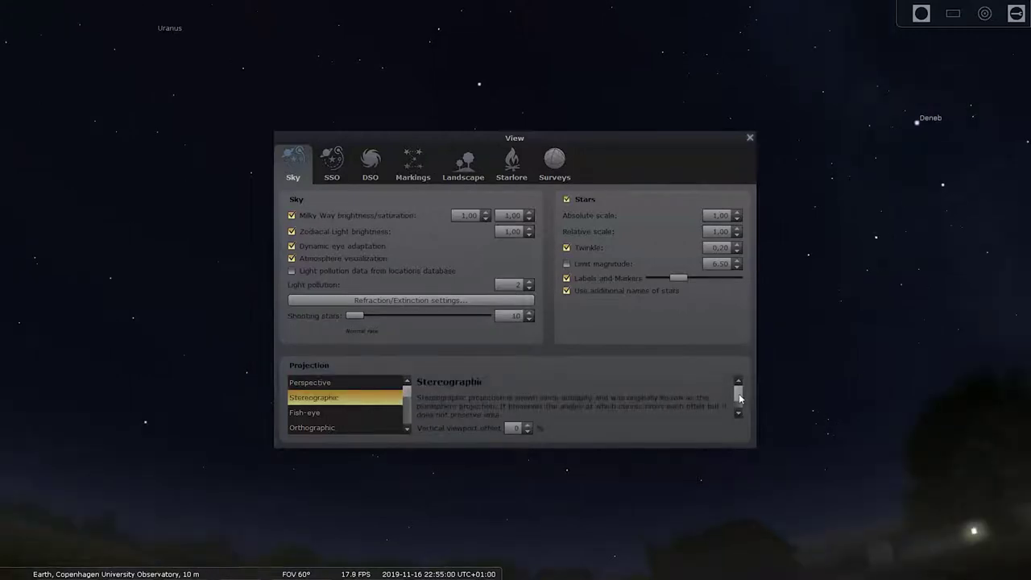
scroll(740, 400, down, 2)
click(372, 384)
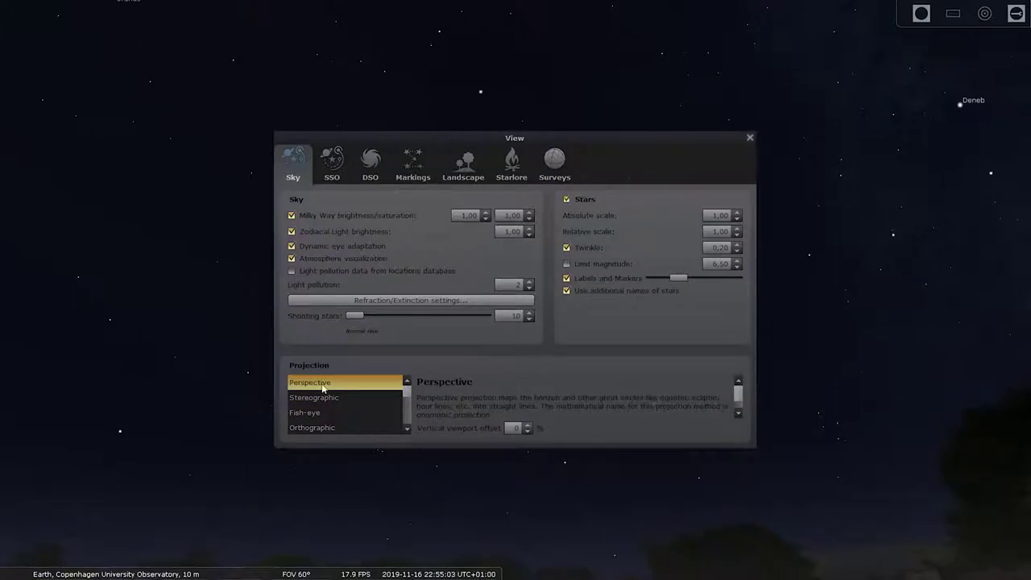
Step: Try the Fish-eye, Orthographic and Cylinder projections on the sky and restore the Perspective projection
click(341, 414)
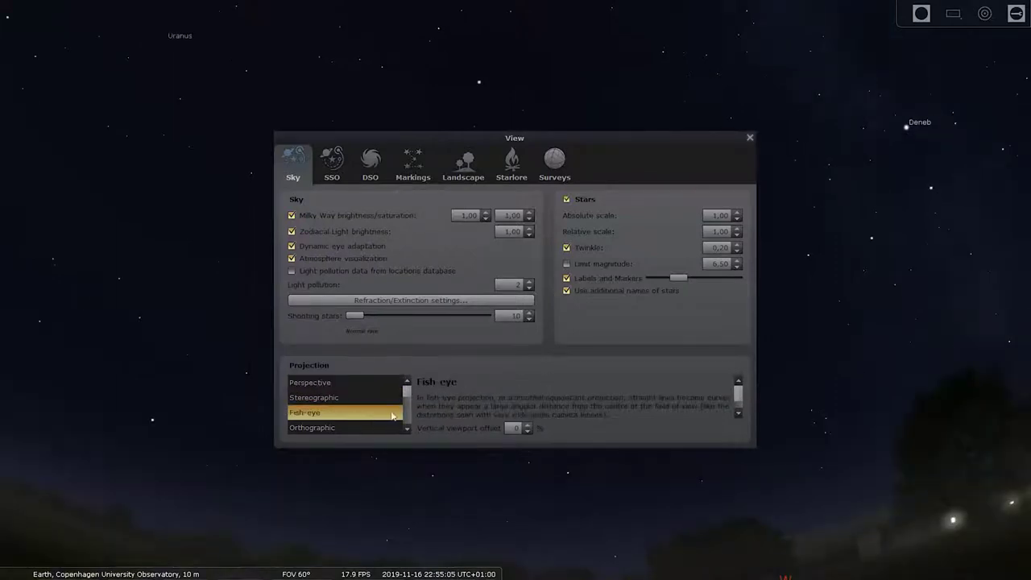
click(369, 426)
scroll(370, 416, down, 3)
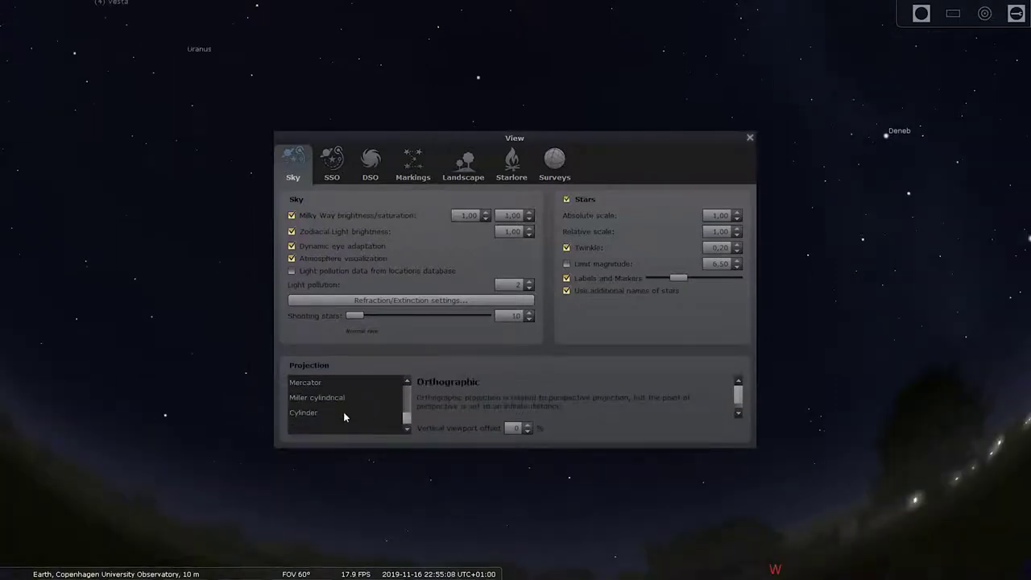
click(343, 414)
scroll(366, 408, up, 3)
click(337, 384)
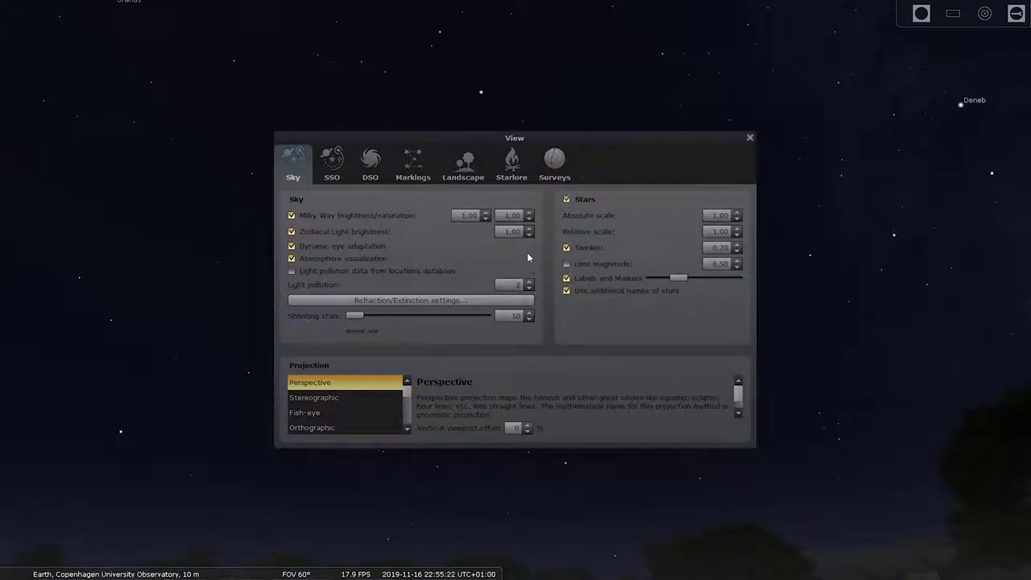
Step: Review the view settings for solar system objects, deep-sky catalogs, celestial sphere markings and landscapes
click(345, 176)
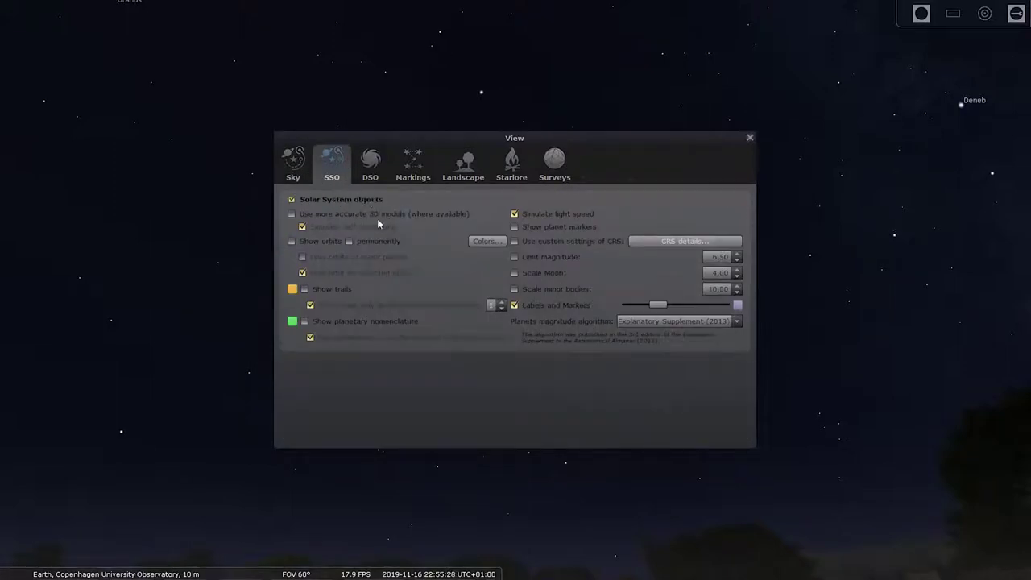
click(338, 215)
click(371, 167)
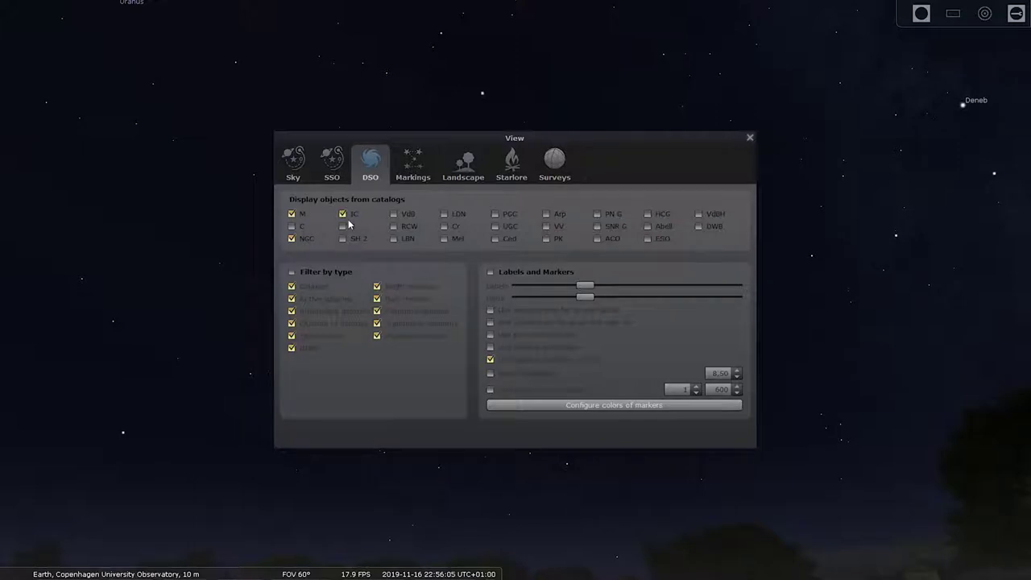
click(412, 164)
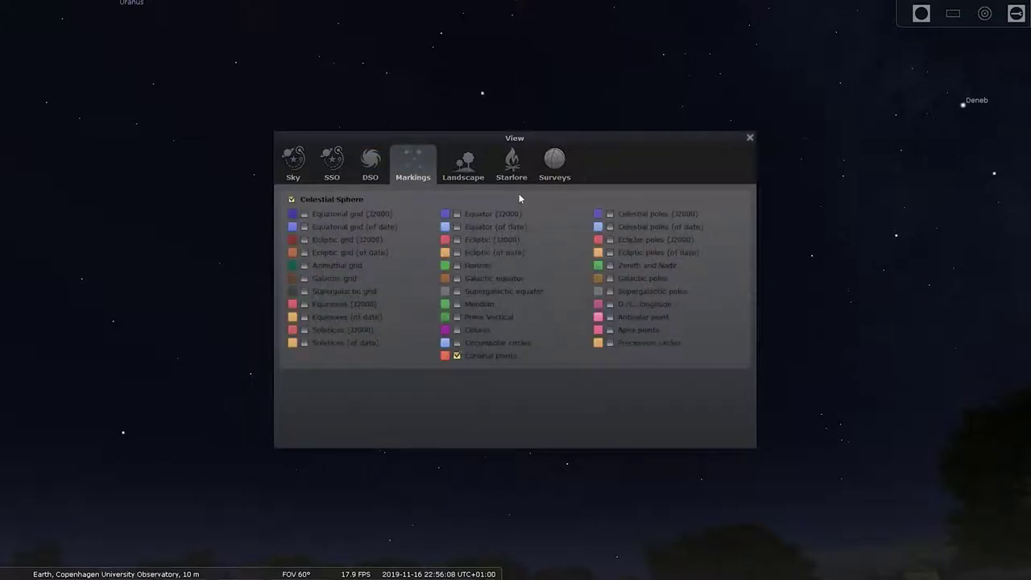
click(463, 164)
Step: Browse the starlore sky cultures and the list of deep-sky surveys, and close the view settings
click(524, 166)
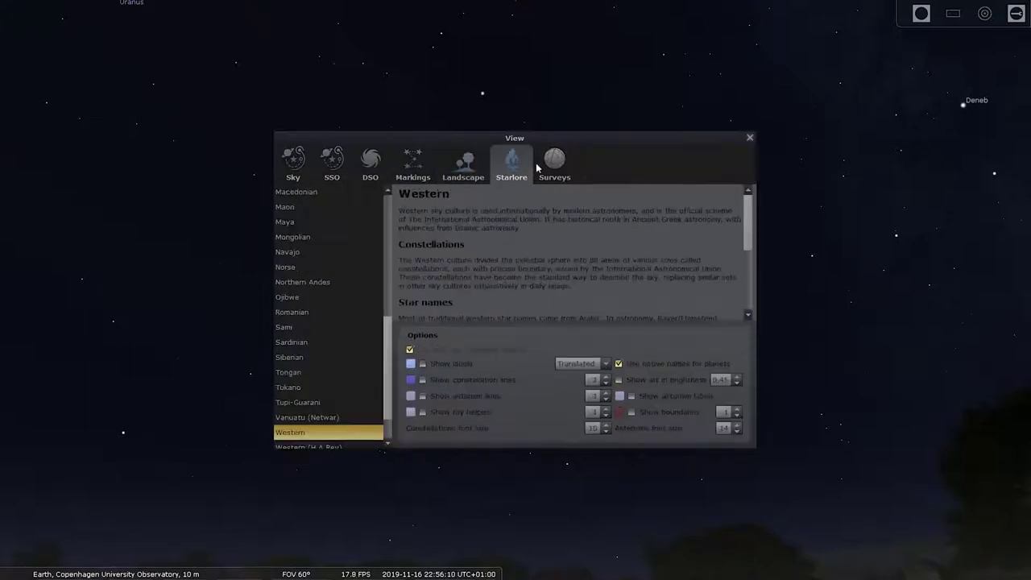
scroll(391, 388, down, 1)
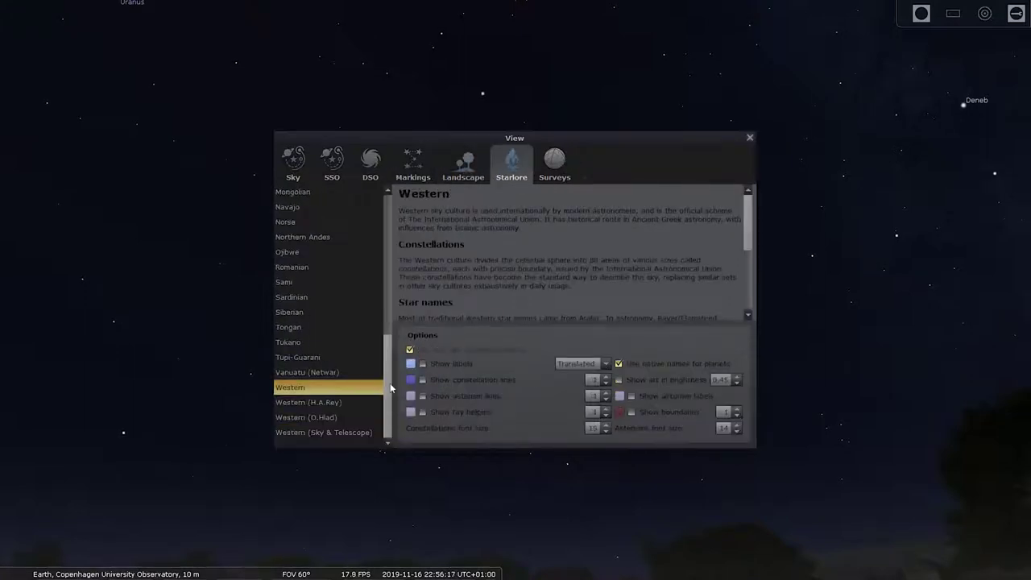
mouse_move(391, 388)
mouse_down()
mouse_move(398, 232)
mouse_move(395, 390)
mouse_up()
click(555, 161)
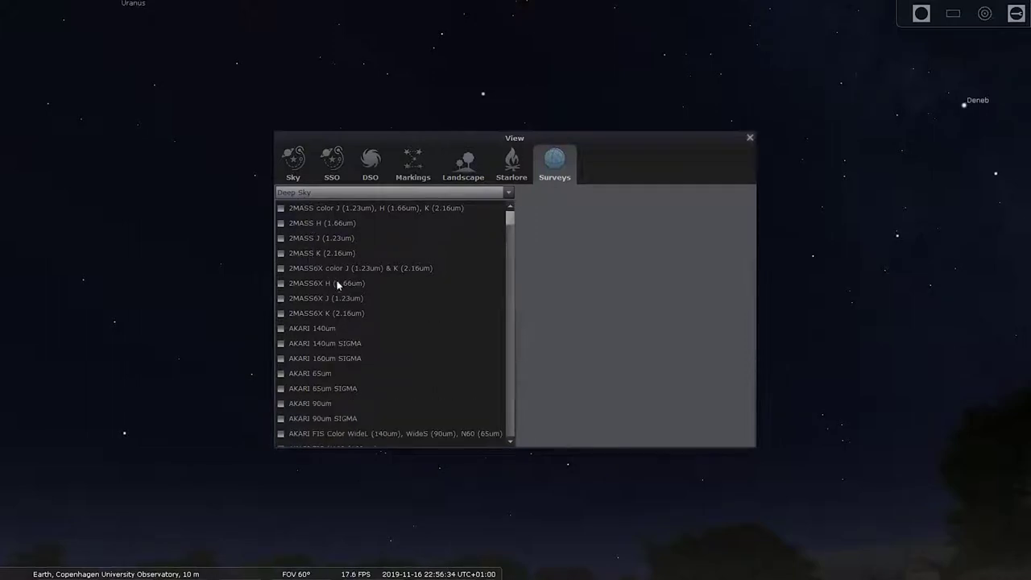
drag(508, 219, 508, 195)
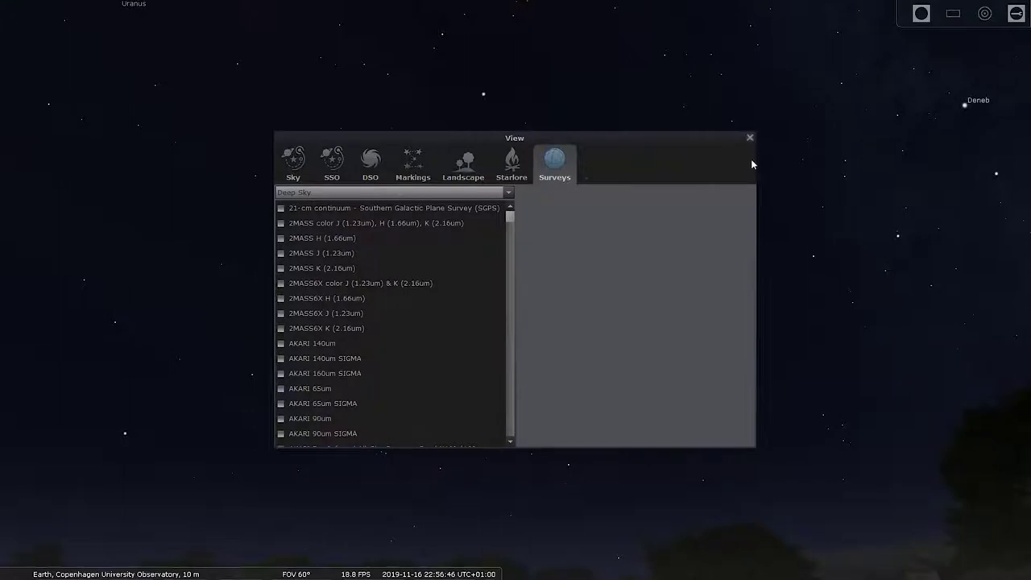
click(749, 138)
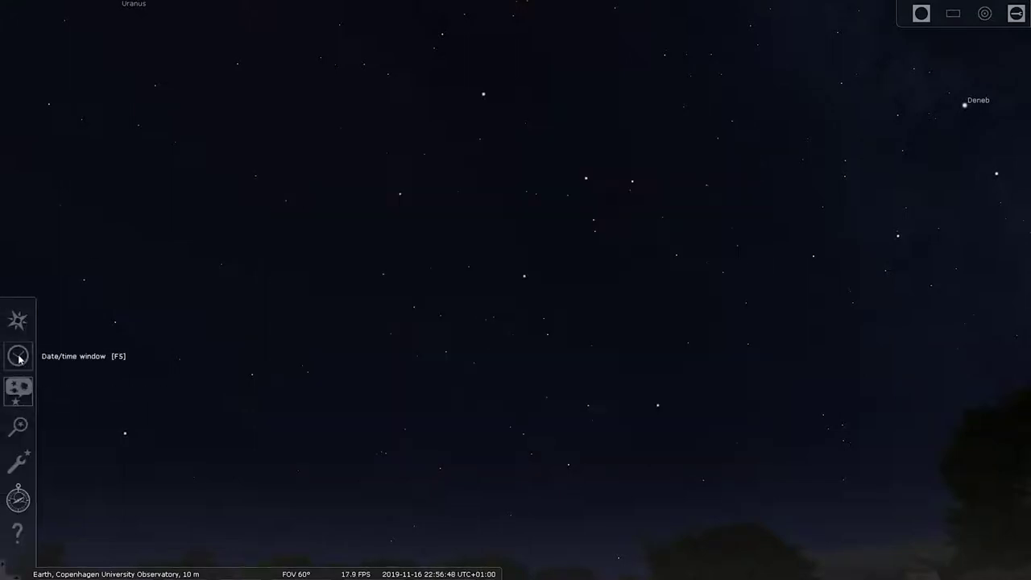
Step: Open the configuration settings and review the main, object information, extras and time options
click(18, 462)
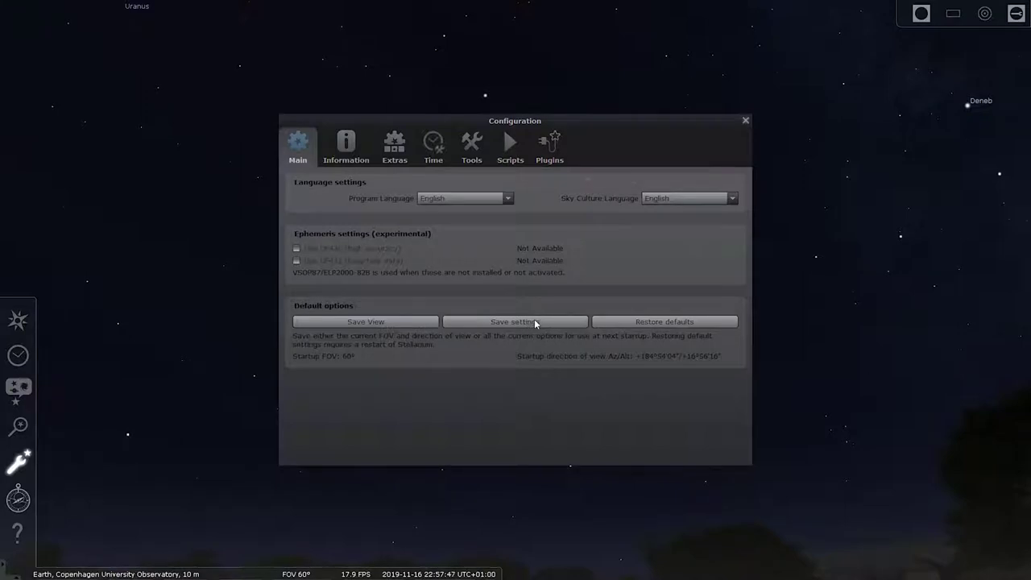
click(345, 147)
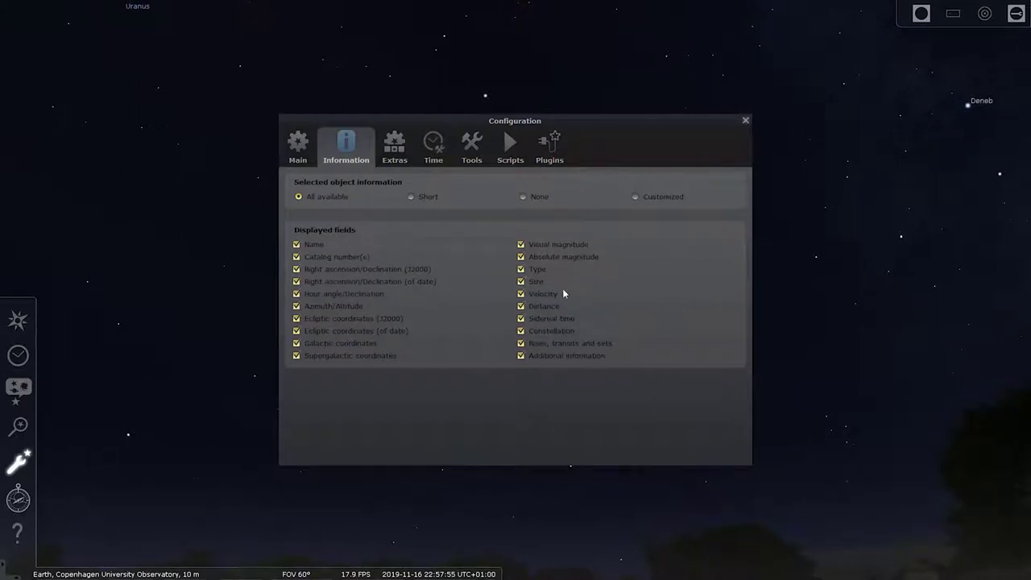
click(396, 148)
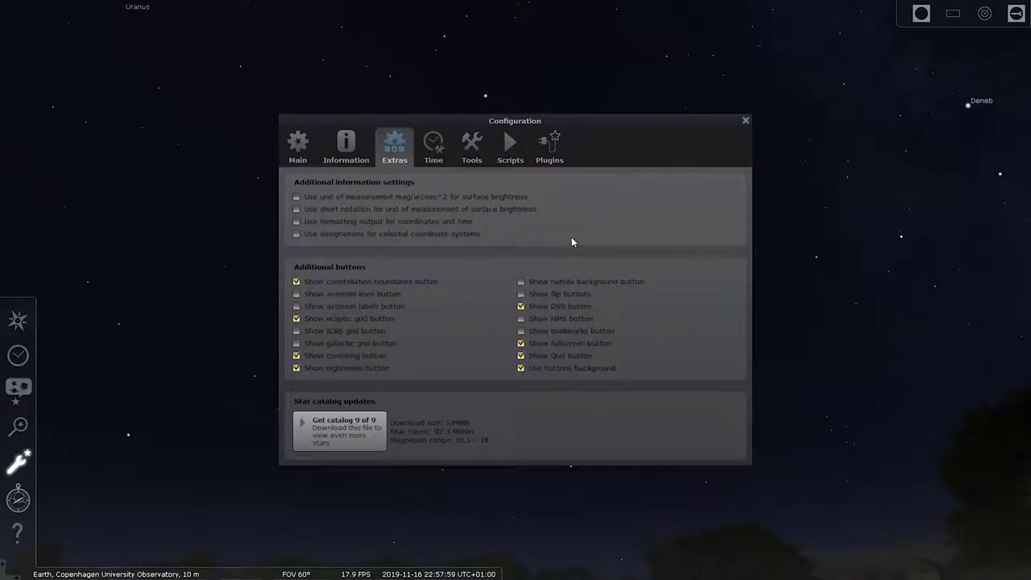
click(364, 431)
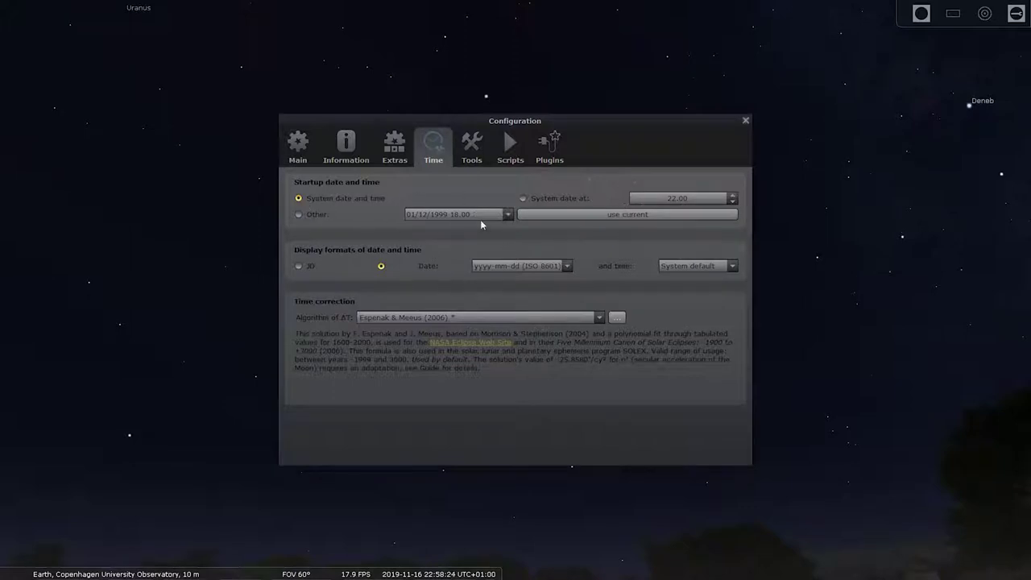
Step: Test the spheric mirror distortion, disc viewport and gravity labels planetarium options, switching each one off again
click(472, 145)
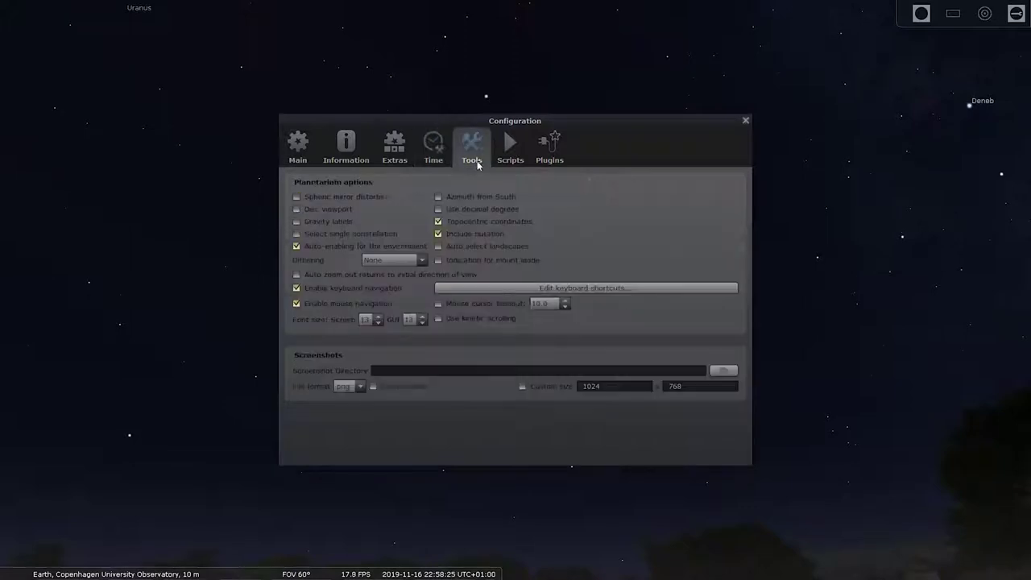
click(339, 197)
click(364, 195)
click(325, 209)
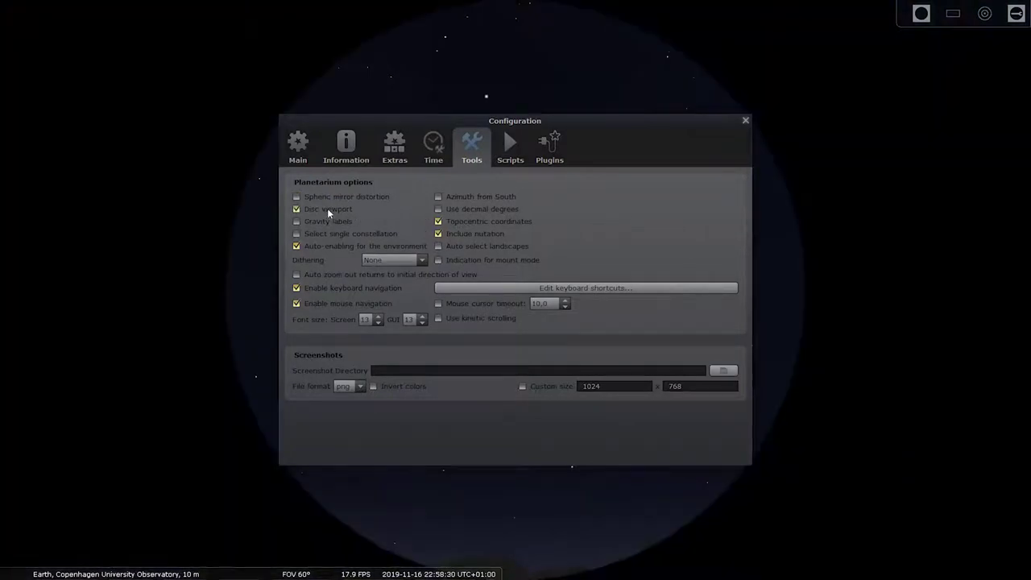
click(328, 208)
click(327, 219)
click(327, 219)
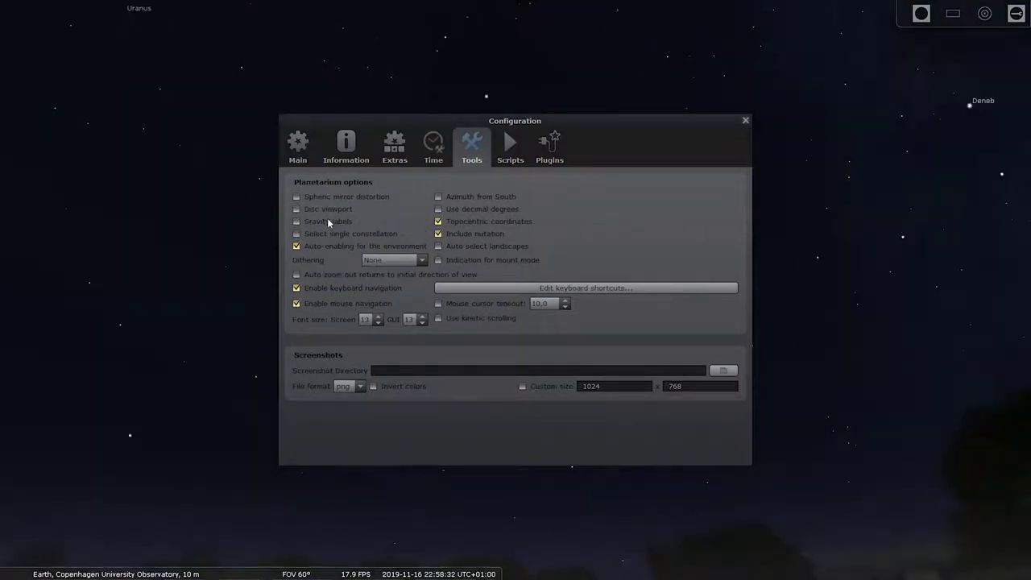
click(332, 222)
click(336, 219)
Step: Review the available scripts and plugins, return to the main configuration options and close the configuration window
mouse_move(348, 570)
click(510, 145)
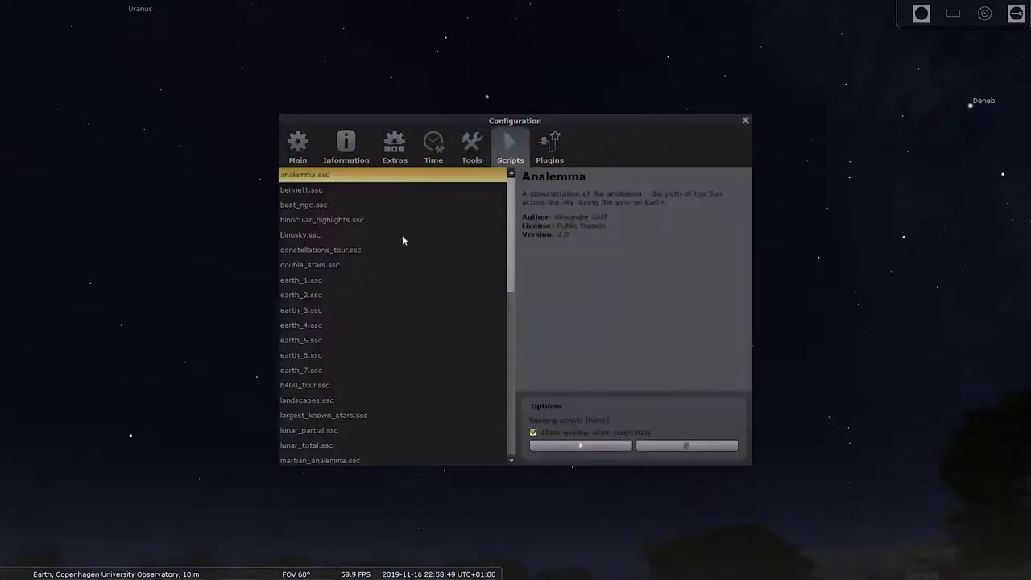
click(558, 148)
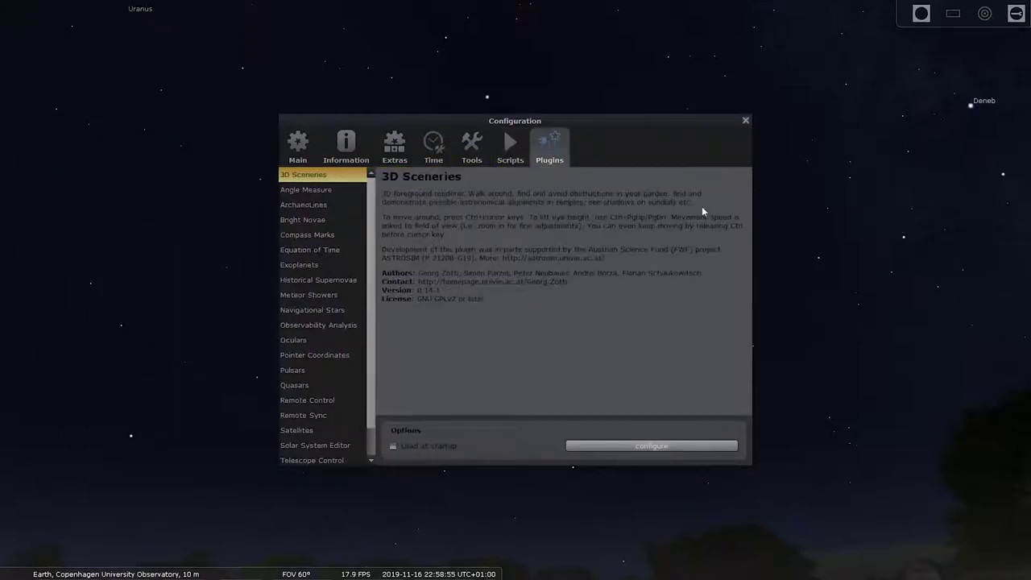
click(303, 148)
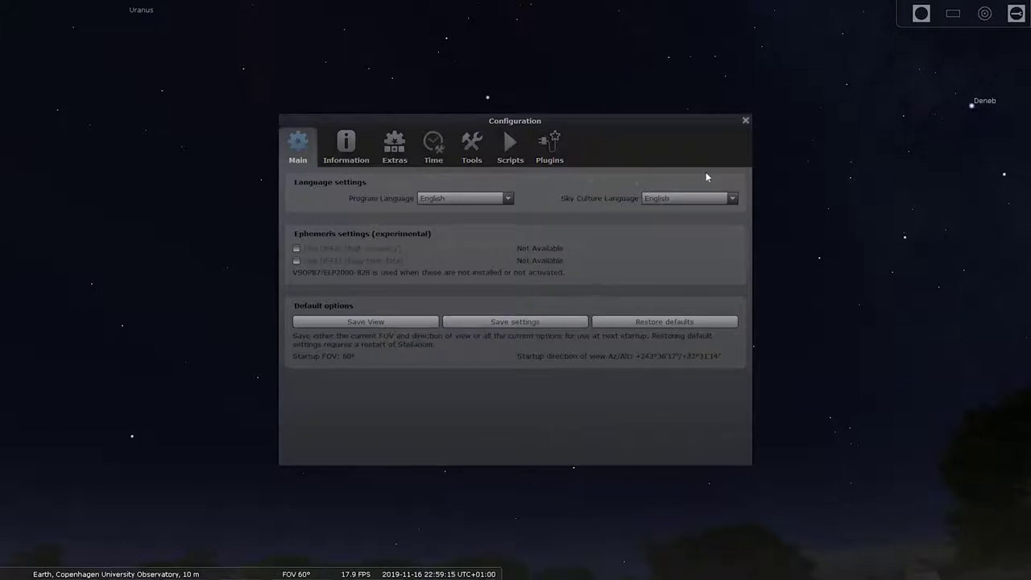
click(745, 120)
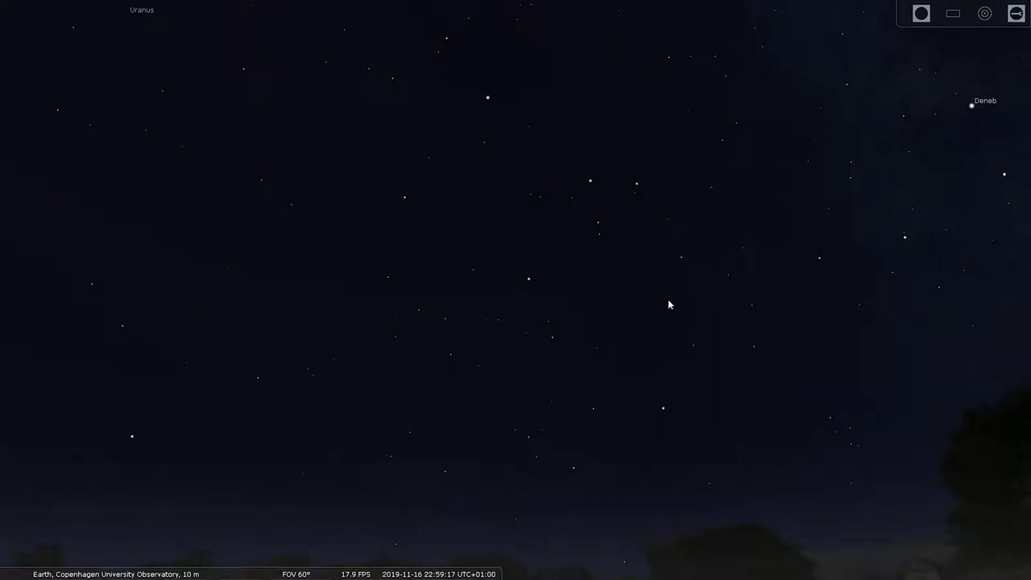
Step: Look around the sky along the horizon from west past southwest to south
drag(668, 305, 671, 245)
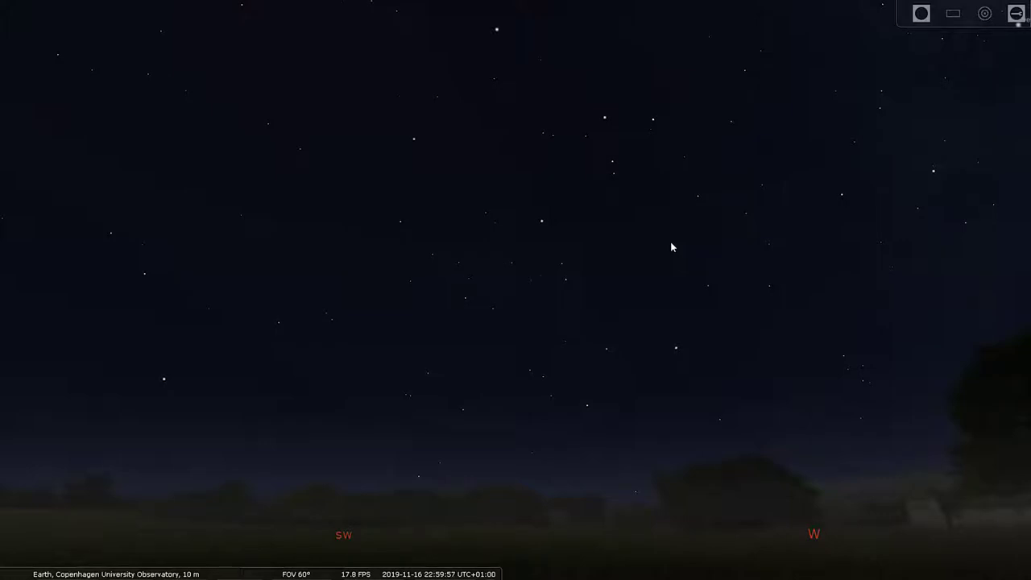
mouse_move(222, 569)
drag(470, 327, 609, 328)
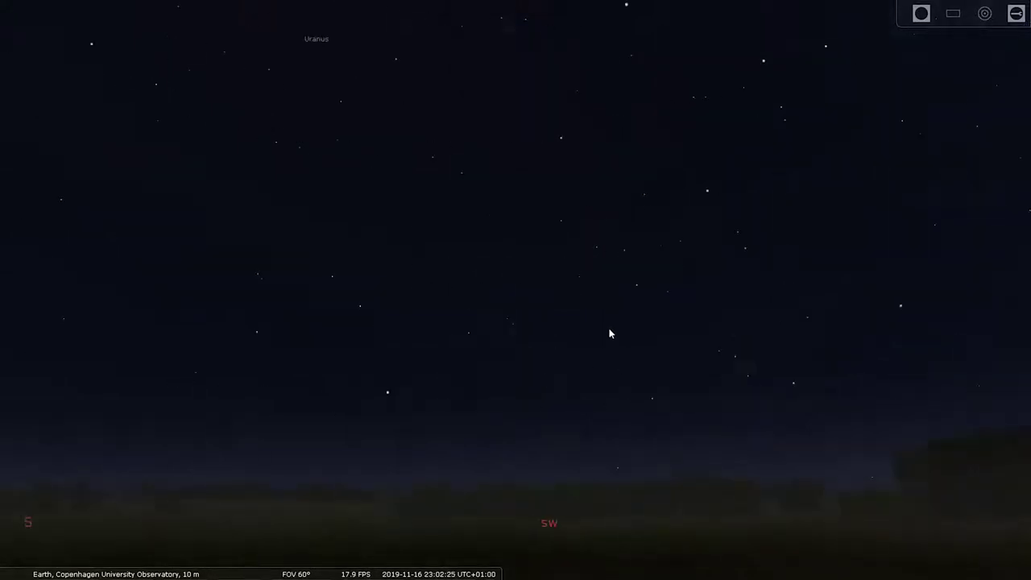
drag(528, 322, 686, 312)
mouse_move(588, 297)
mouse_down()
mouse_move(689, 310)
mouse_move(585, 301)
mouse_up()
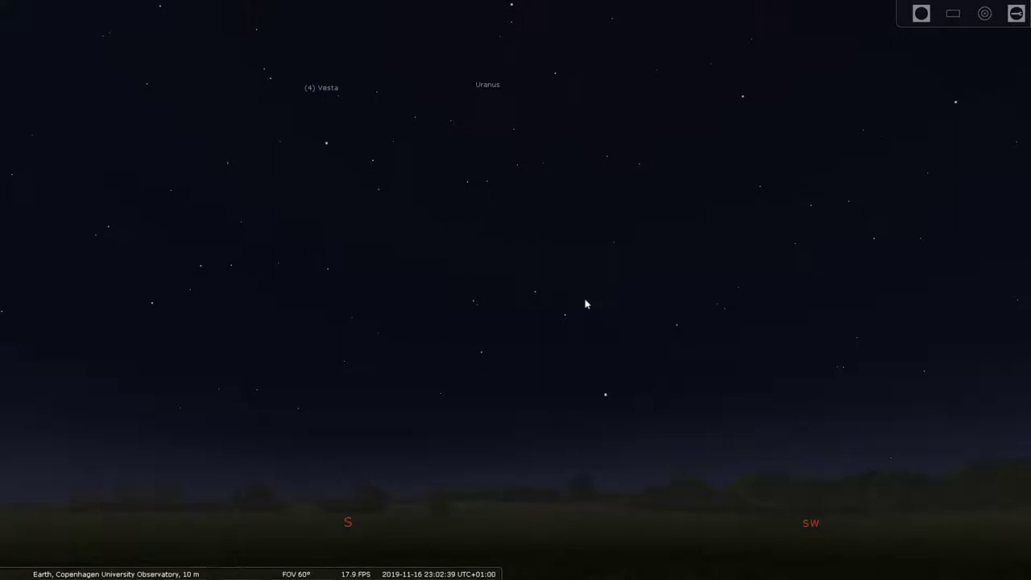
Step: Compare the equatorial and azimuthal grids over the southern sky, leaving only the azimuthal grid displayed
mouse_move(196, 577)
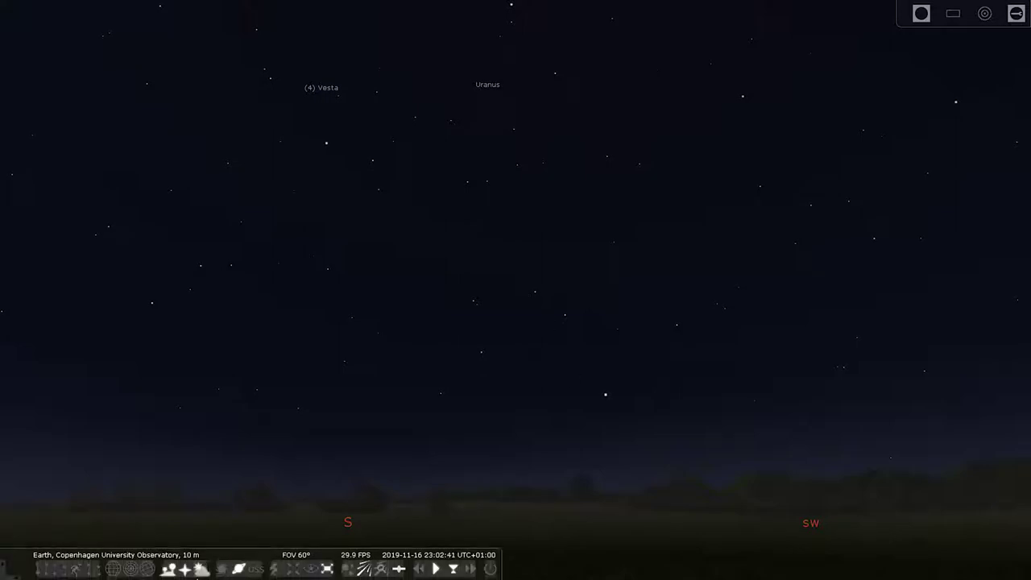
click(116, 571)
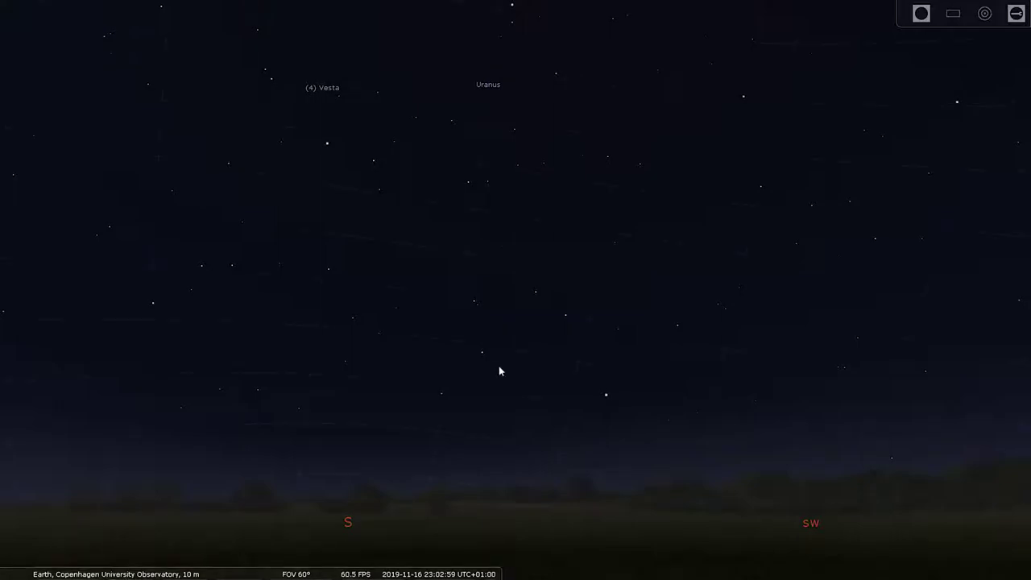
key(e)
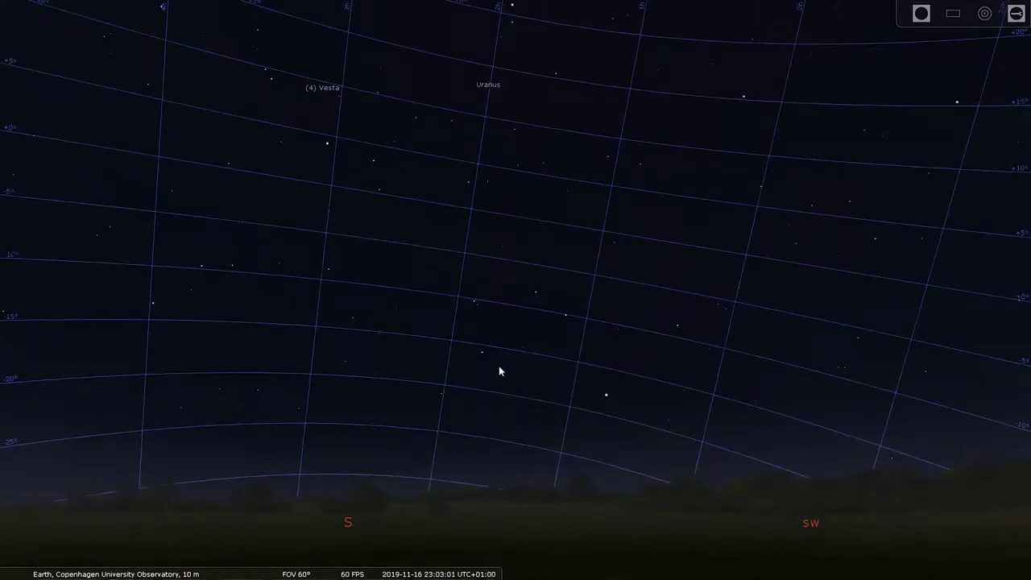
key(z)
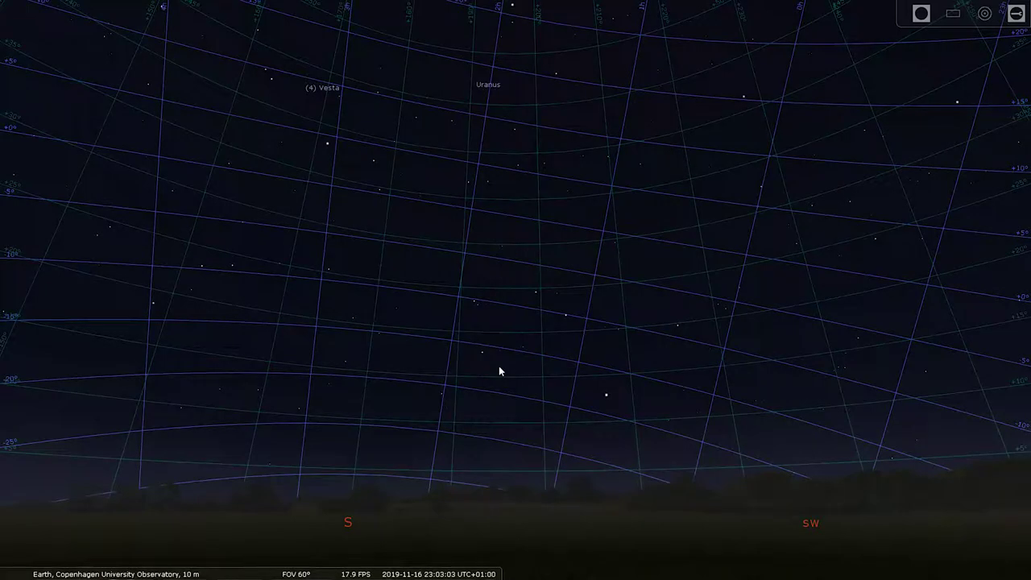
key(e)
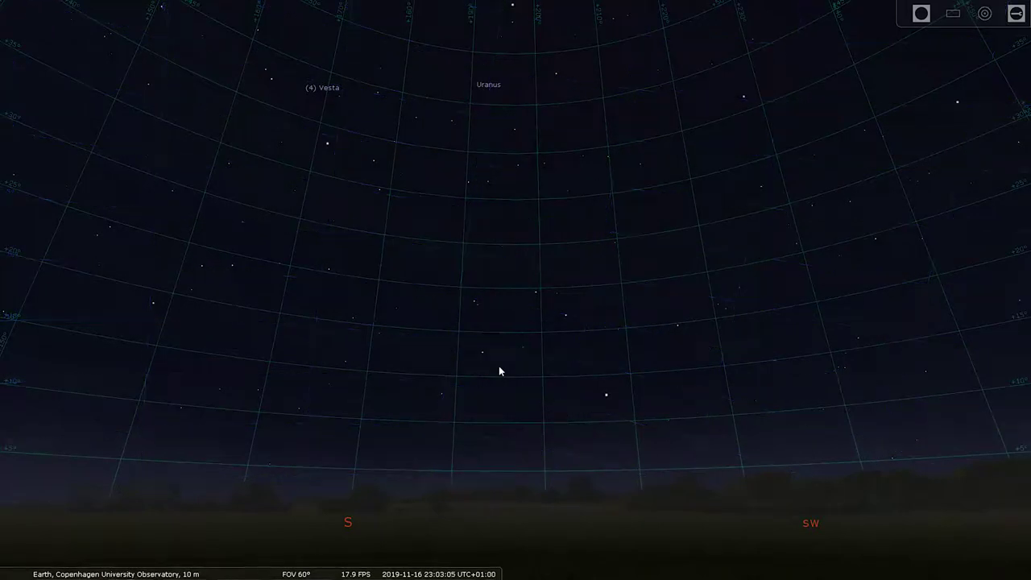
Step: Look around the sky from south to southeast, tilt up to the zenith and return to the southeastern sky
drag(583, 312, 577, 289)
mouse_move(461, 297)
mouse_down()
mouse_move(480, 371)
mouse_move(556, 360)
mouse_up()
drag(474, 364, 548, 323)
drag(418, 331, 589, 320)
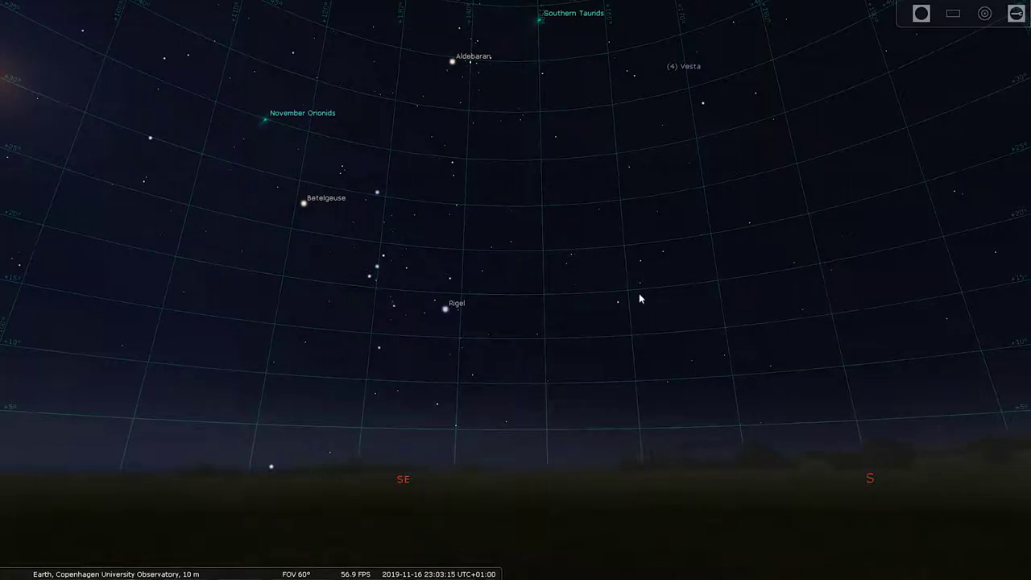
drag(394, 362, 508, 356)
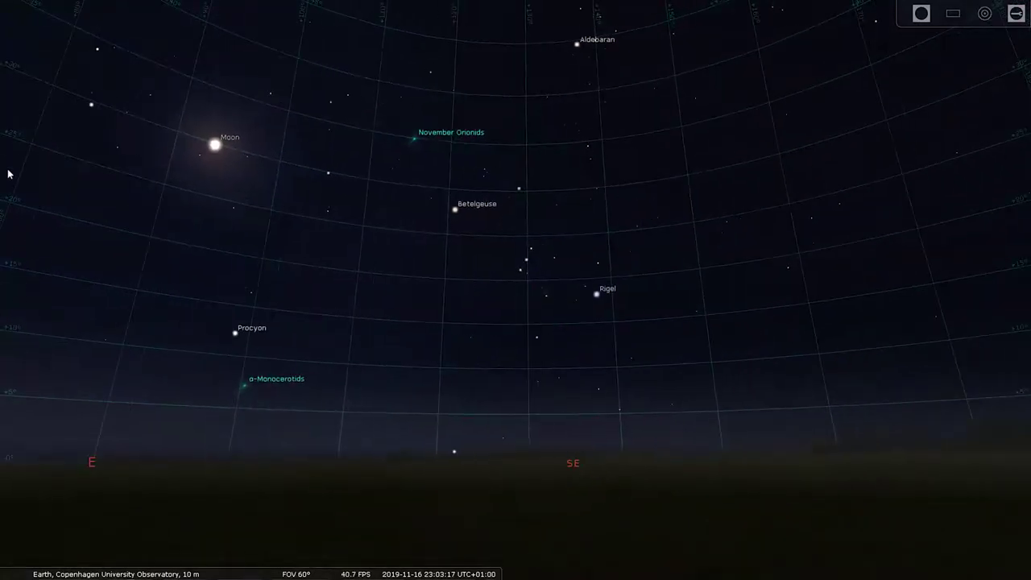
mouse_move(19, 390)
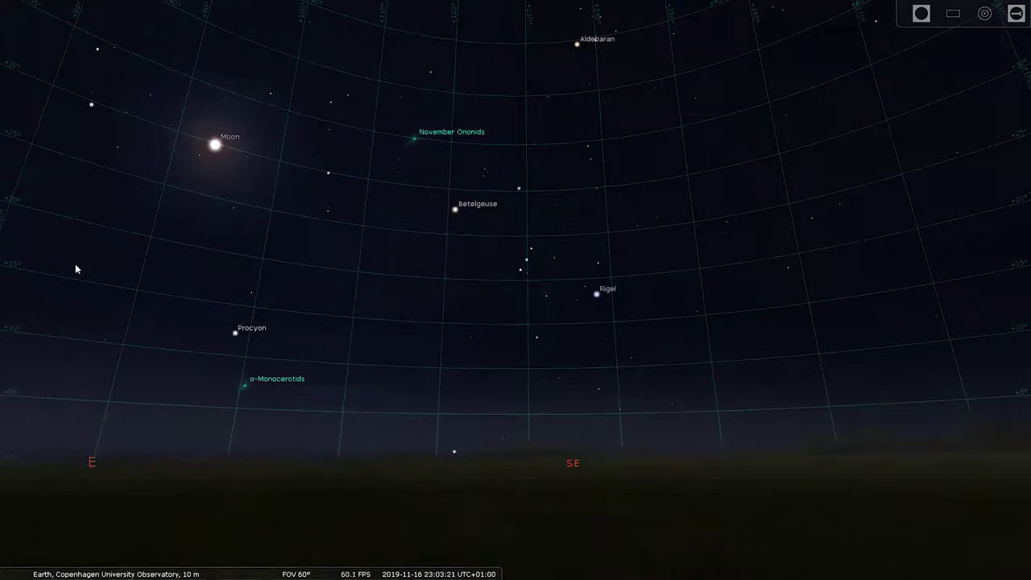
key(Up)
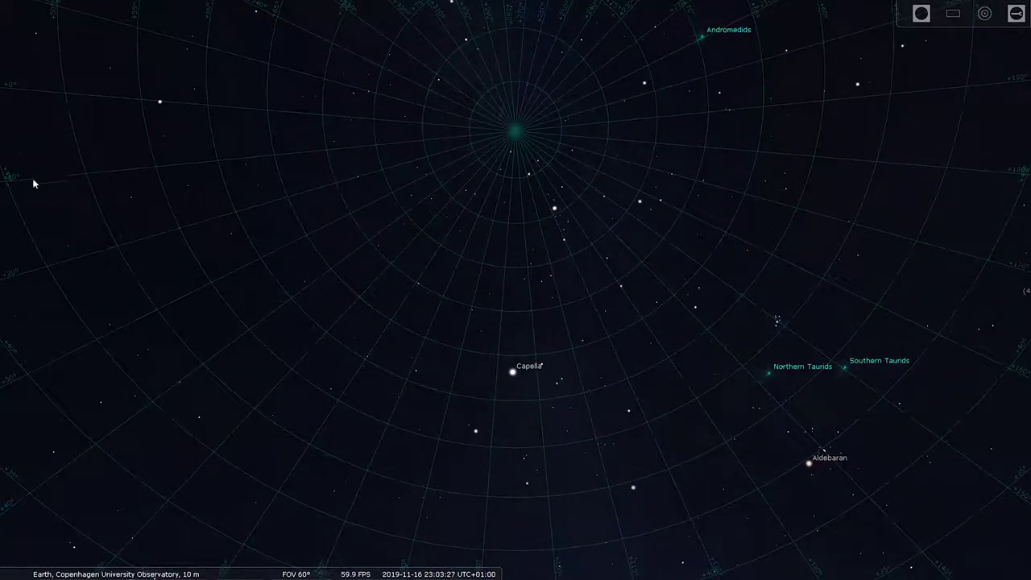
drag(402, 190, 394, 208)
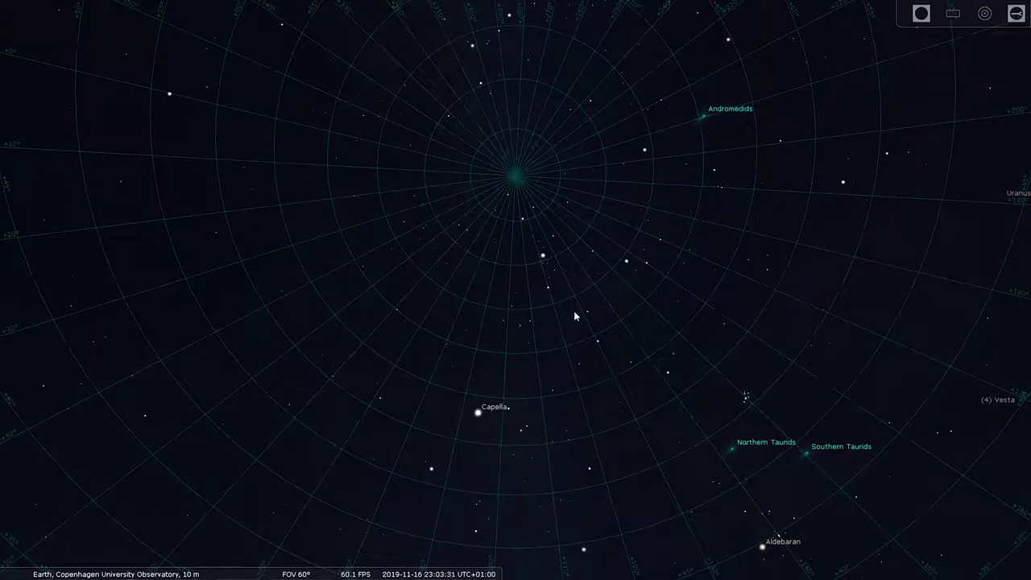
key(Down)
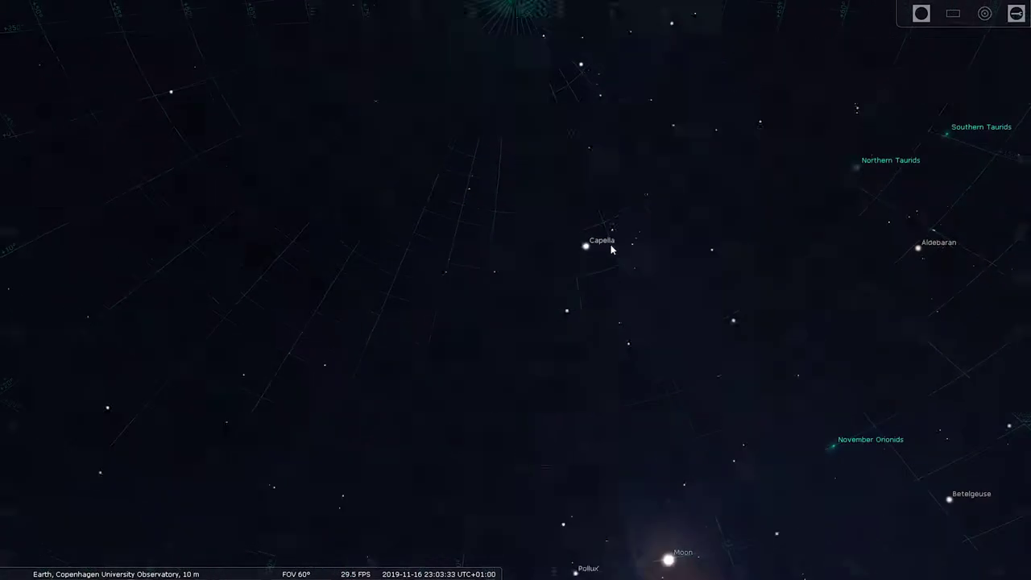
drag(562, 258, 586, 369)
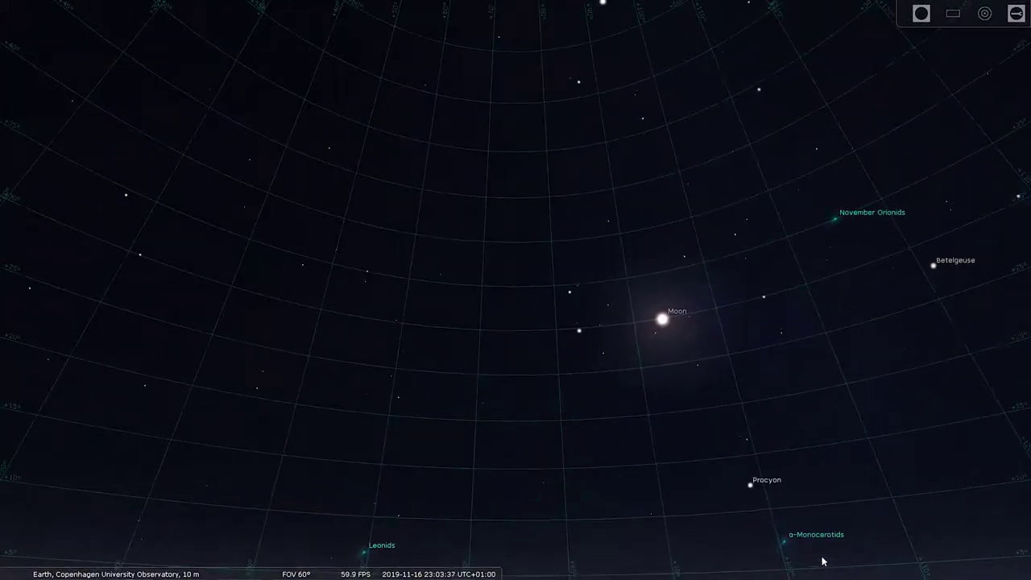
key(Right)
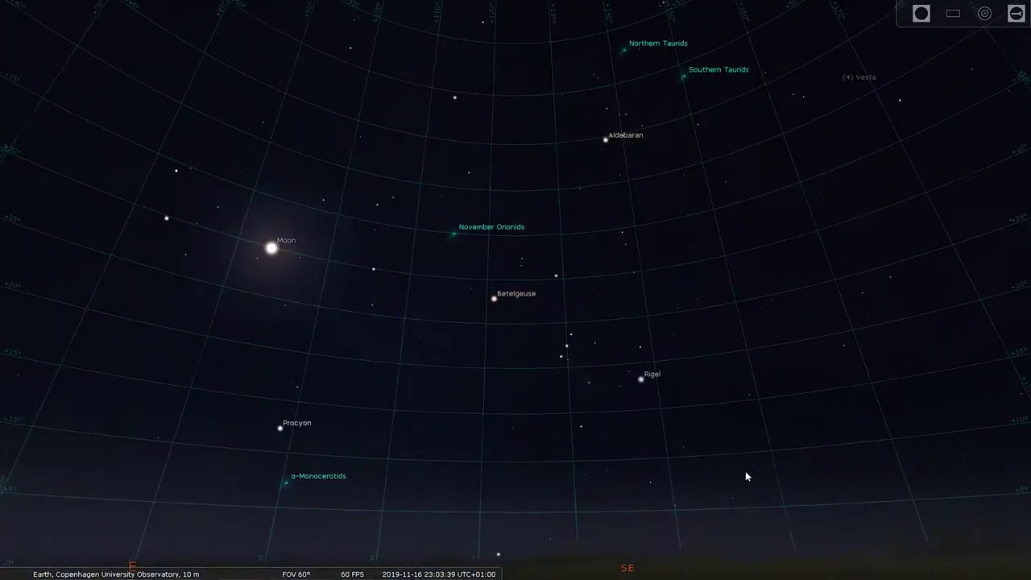
mouse_move(745, 471)
mouse_down()
mouse_move(688, 494)
mouse_move(763, 476)
mouse_up()
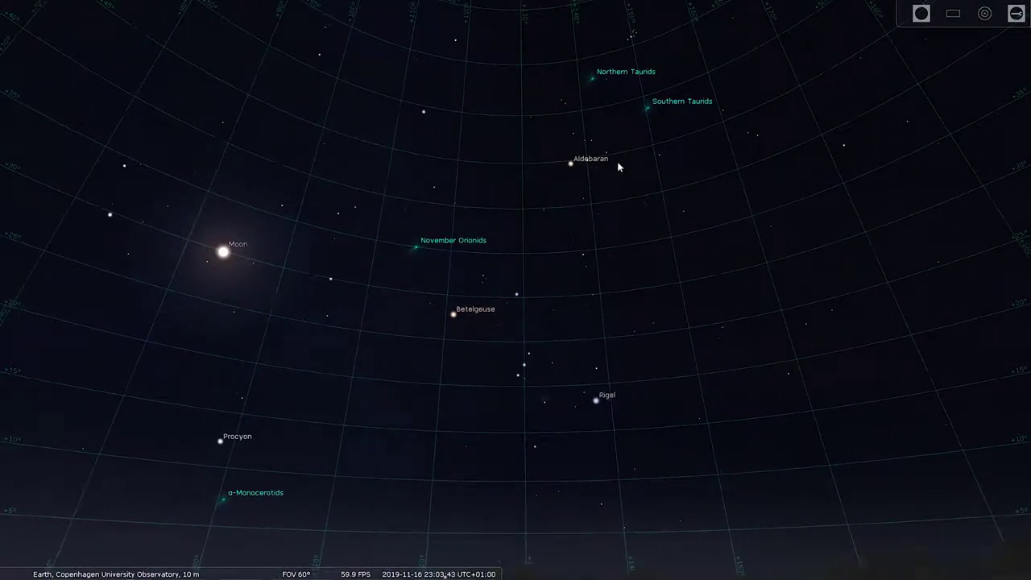
Step: Sweep the view along the horizon to the east, back towards the south and finish on the southeast
drag(403, 195, 558, 201)
drag(439, 216, 417, 232)
drag(711, 247, 569, 272)
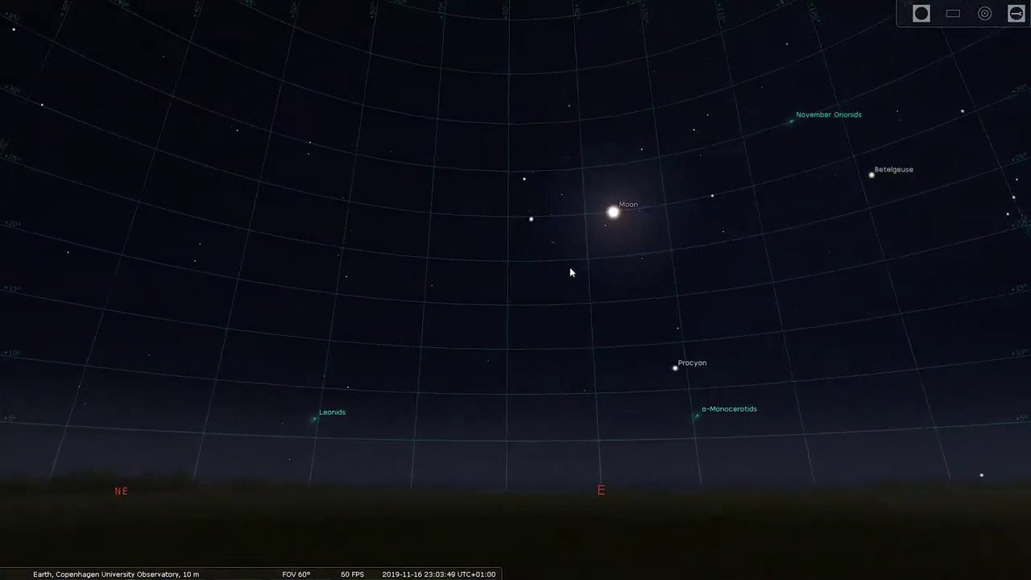
key(Right)
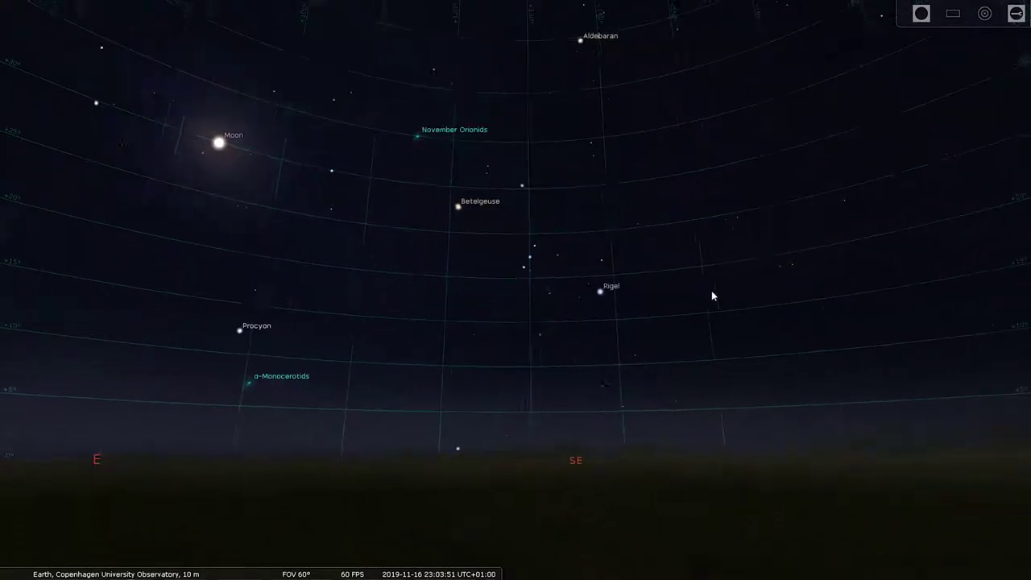
drag(788, 277, 678, 301)
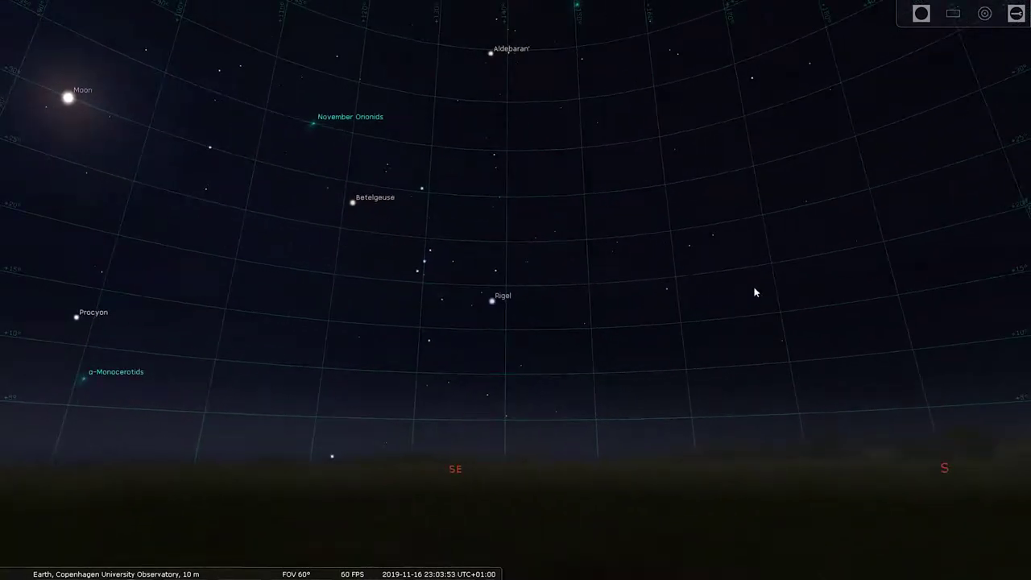
drag(766, 290, 736, 305)
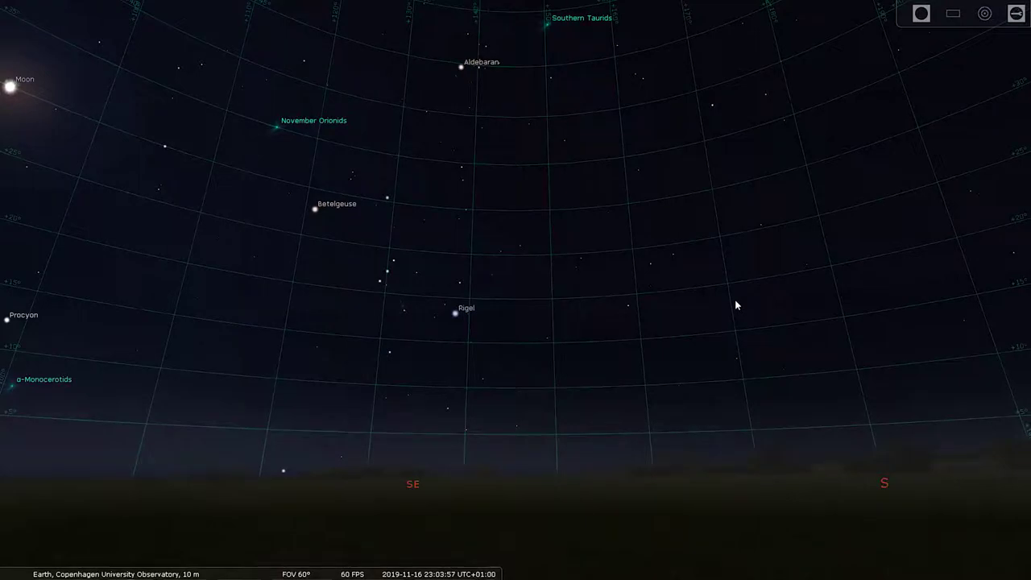
key(Left)
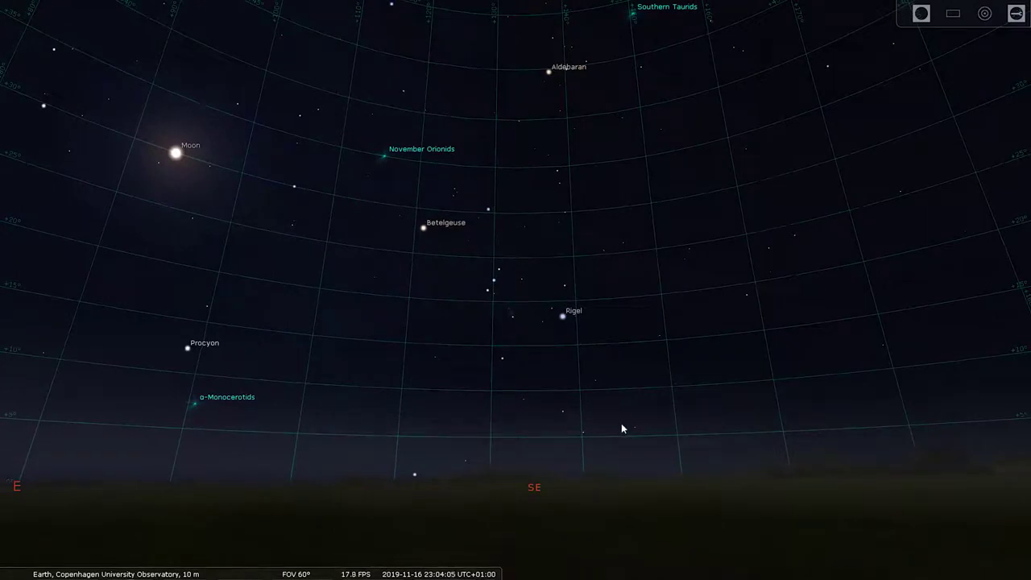
Step: Run the simulated time backwards to early evening, advance it to about 19:16 on 2019-11-16 and restore the normal time rate
mouse_move(485, 574)
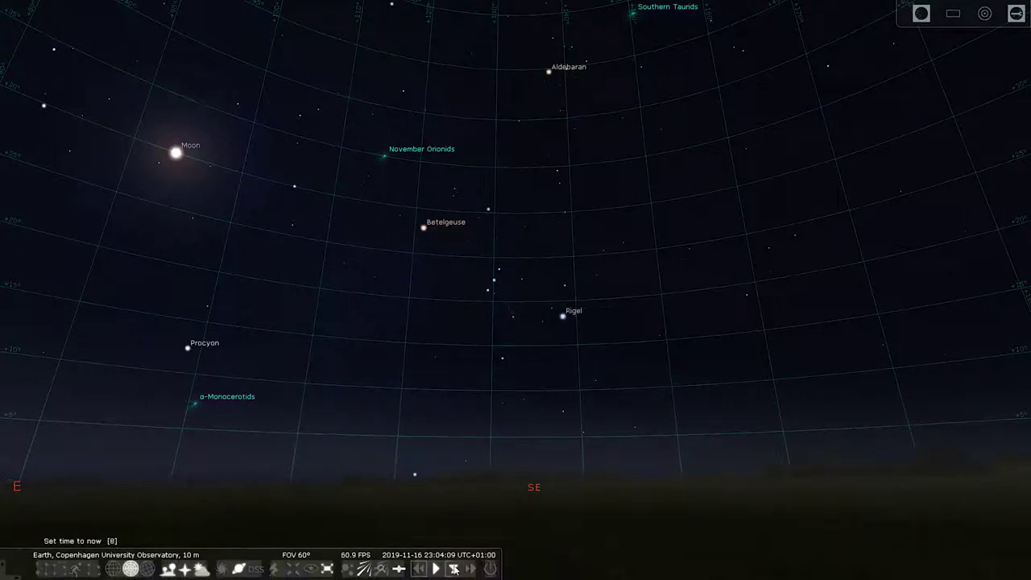
click(436, 569)
click(420, 569)
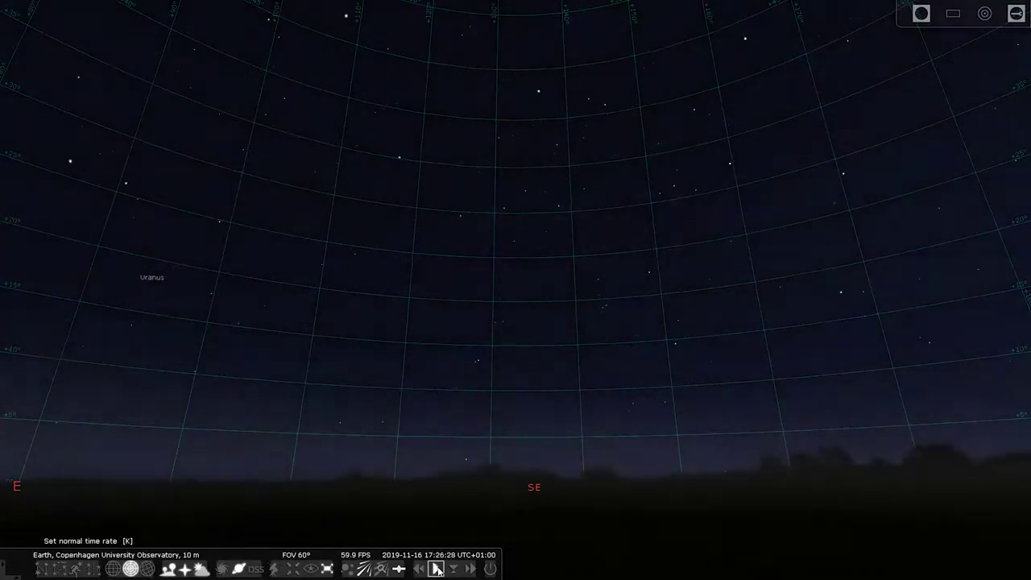
click(468, 570)
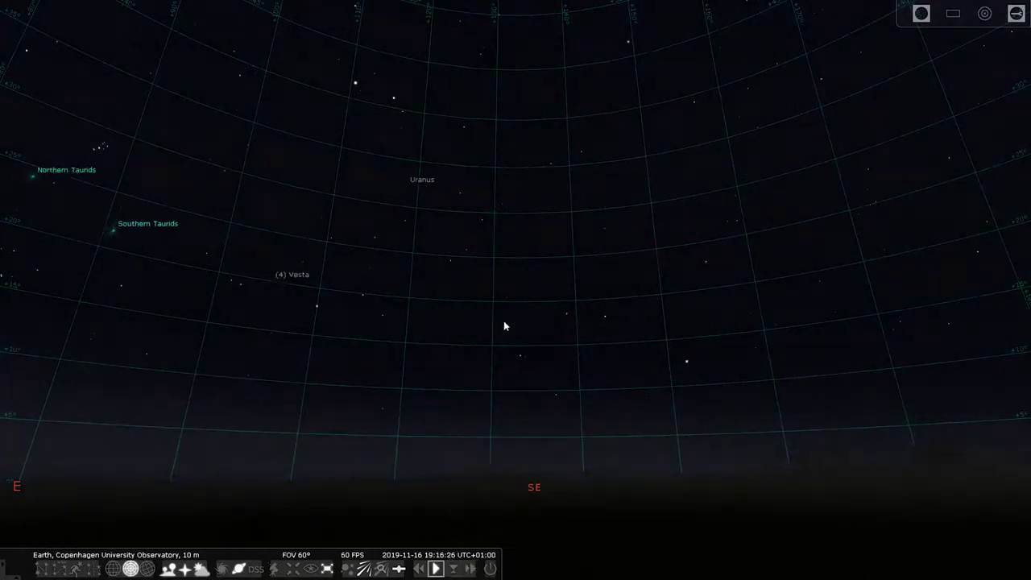
Step: Zoom in on the spiral galaxy in Triangulum, select the bright star at its core and centre the view on it
drag(515, 237, 575, 330)
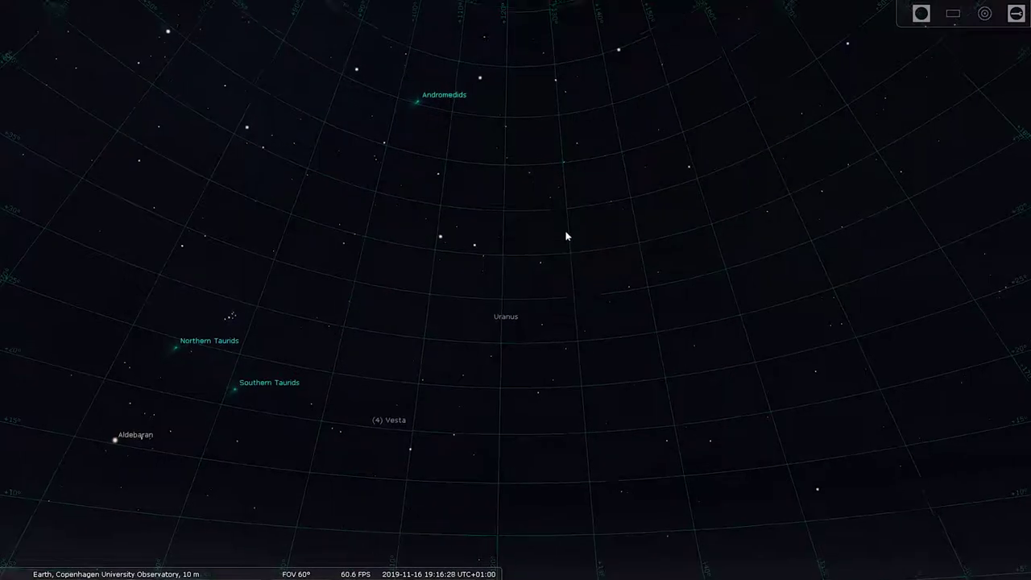
scroll(524, 230, up, 5)
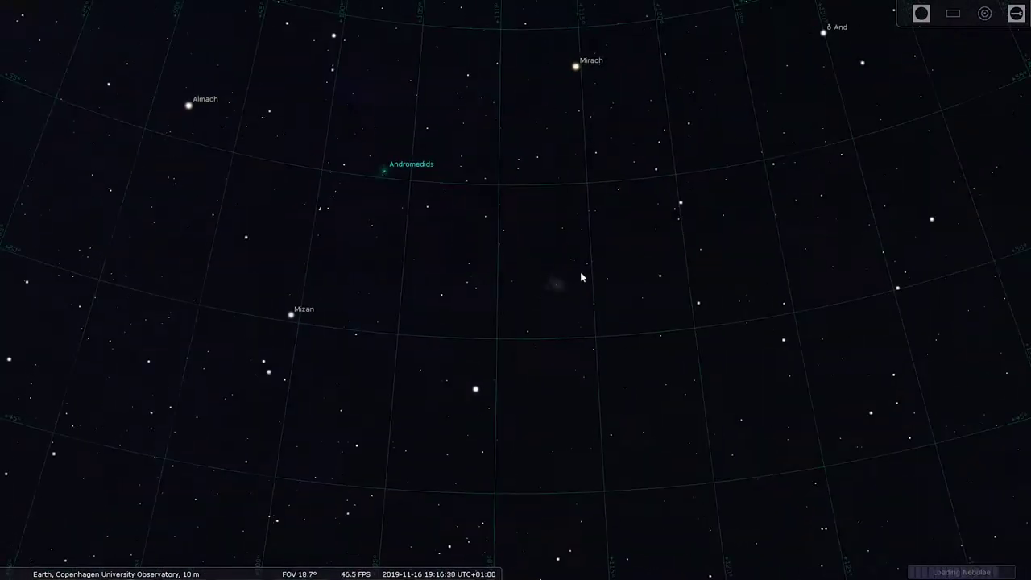
scroll(584, 276, up, 5)
drag(649, 278, 532, 277)
scroll(558, 251, up, 3)
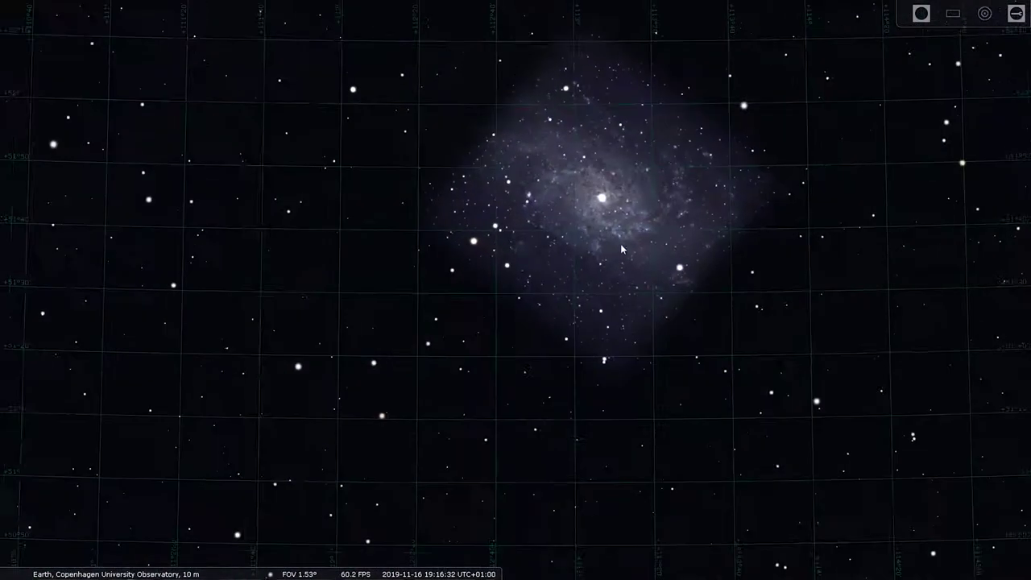
drag(620, 243, 536, 274)
click(520, 229)
right_click(522, 232)
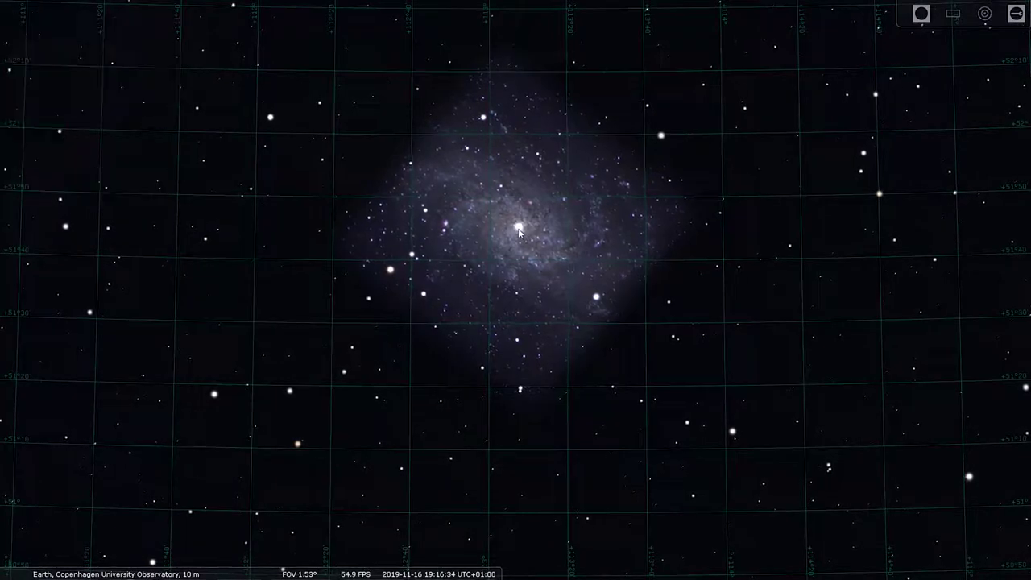
click(518, 228)
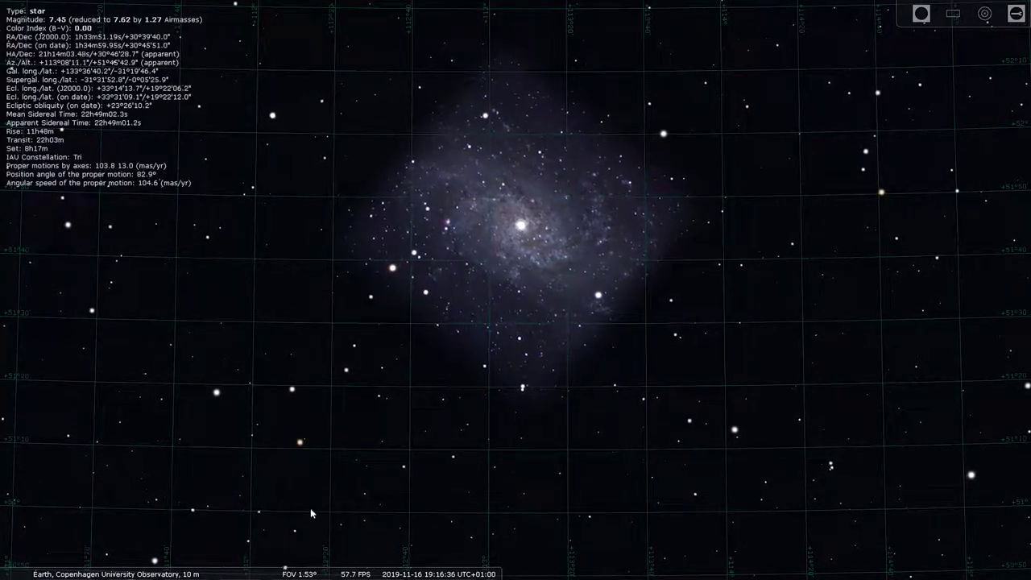
mouse_move(296, 572)
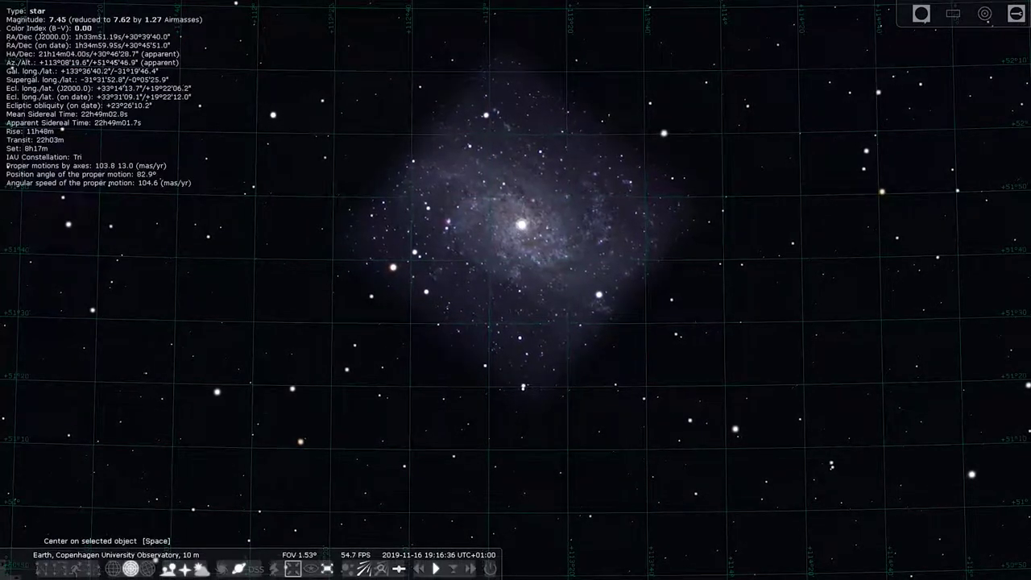
click(294, 570)
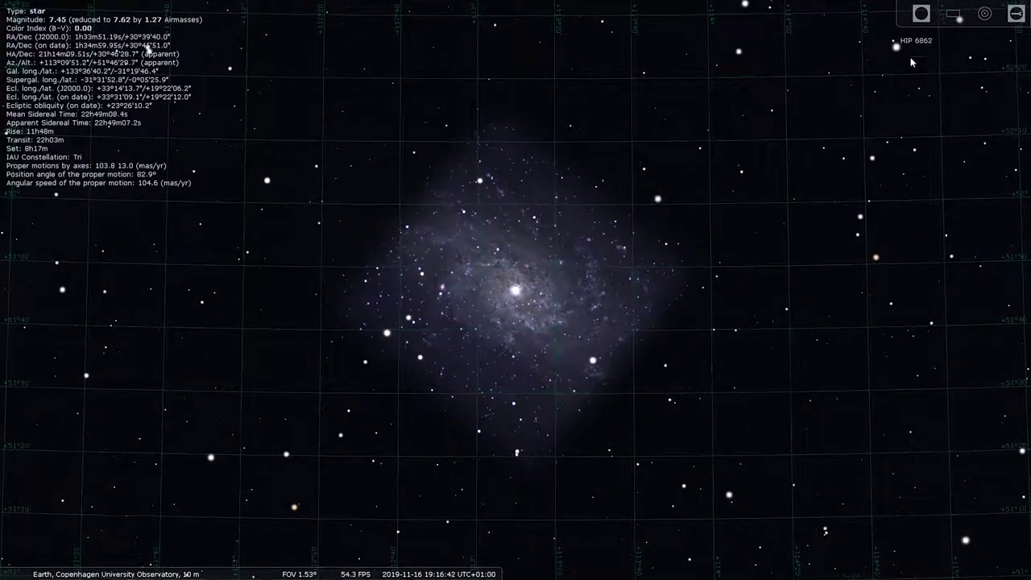
Step: Compare the ocular view, crosshairs, camera sensor frame and Telrad circles on the galaxy, ending in the ocular view
click(921, 13)
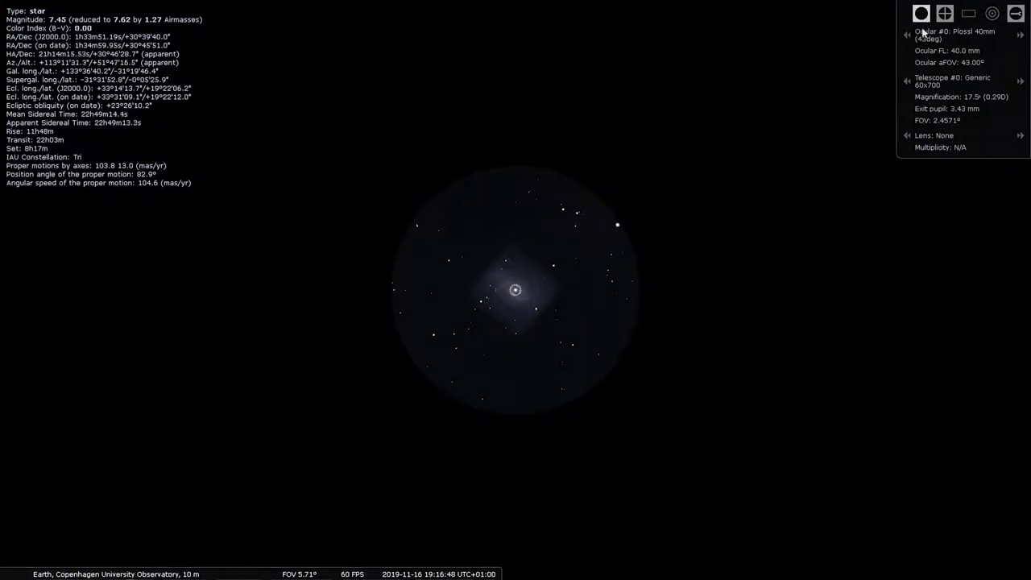
click(945, 16)
click(946, 16)
click(970, 14)
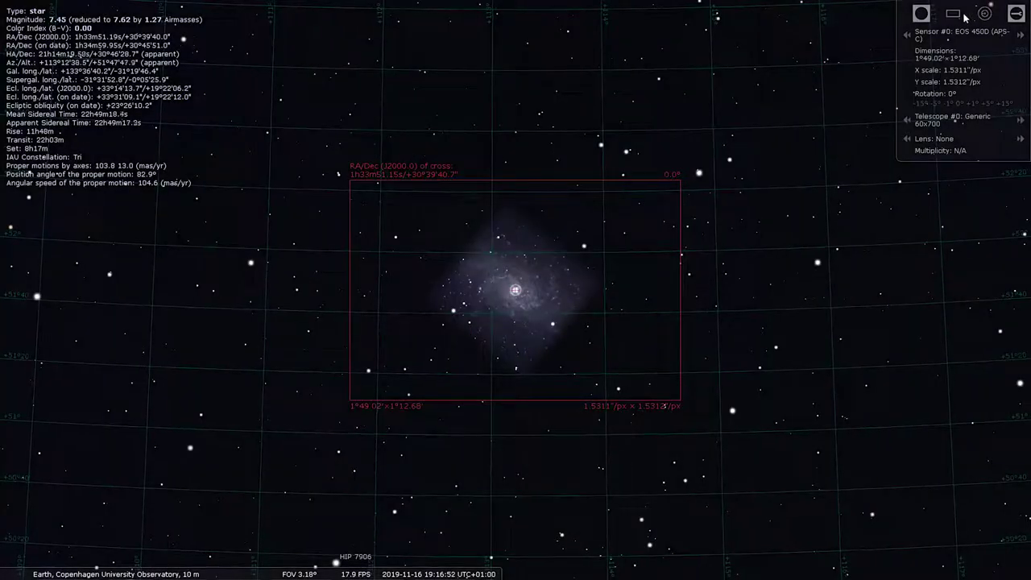
click(927, 16)
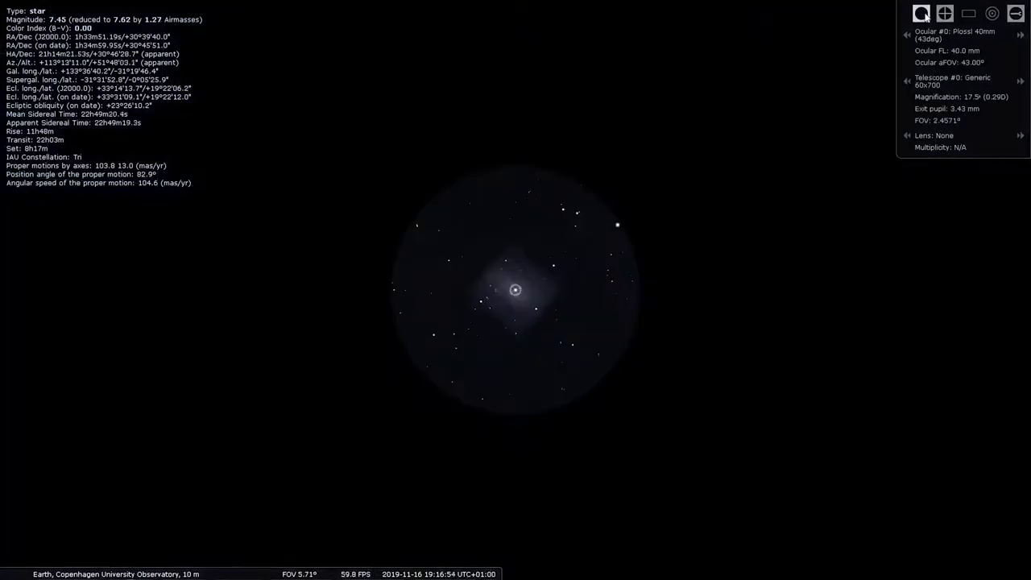
click(994, 15)
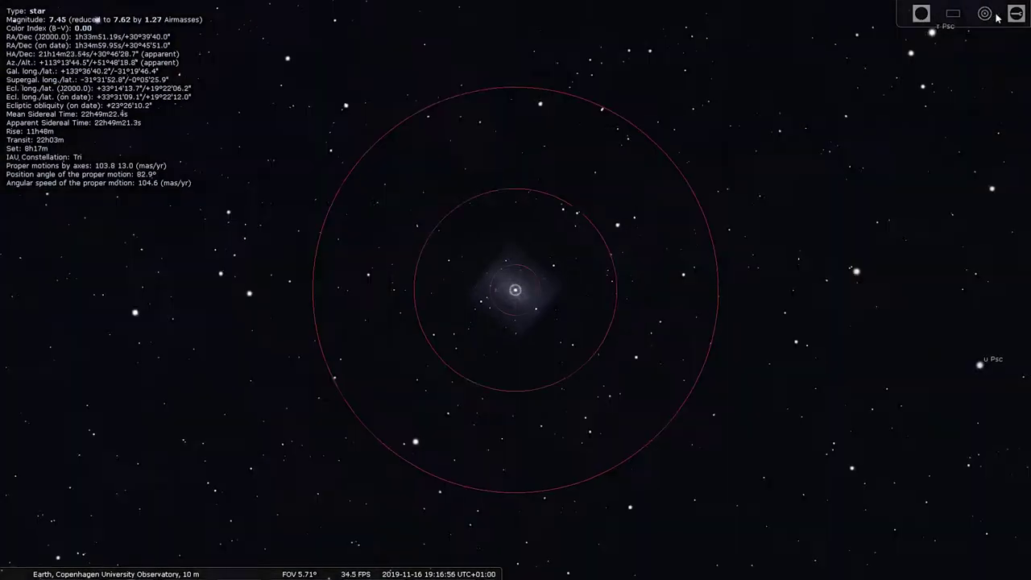
click(924, 15)
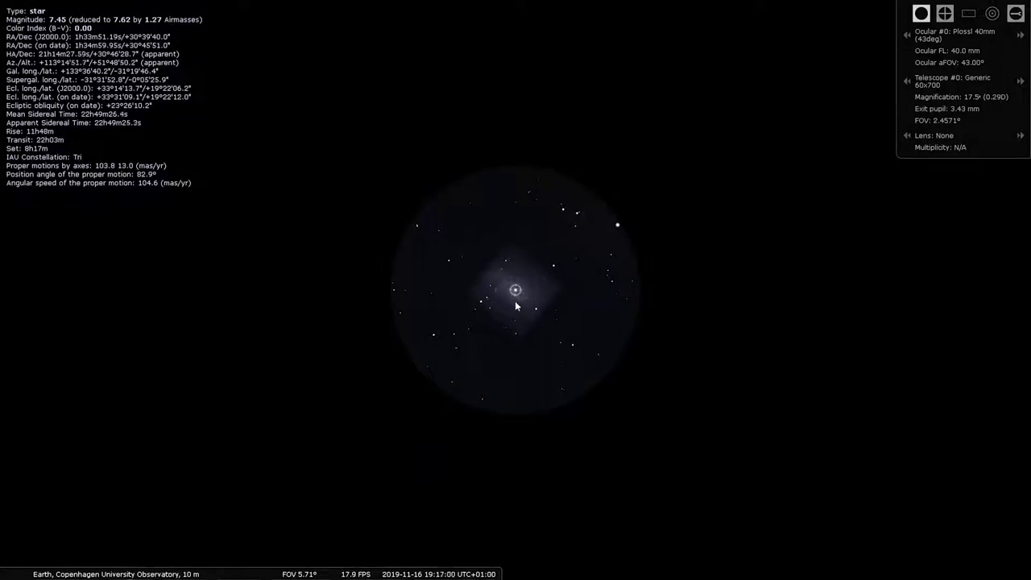
Step: Reselect the galaxy's central star after picking a faint neighbour in the ocular view, and switch to the Plossl 14mm ocular
click(568, 299)
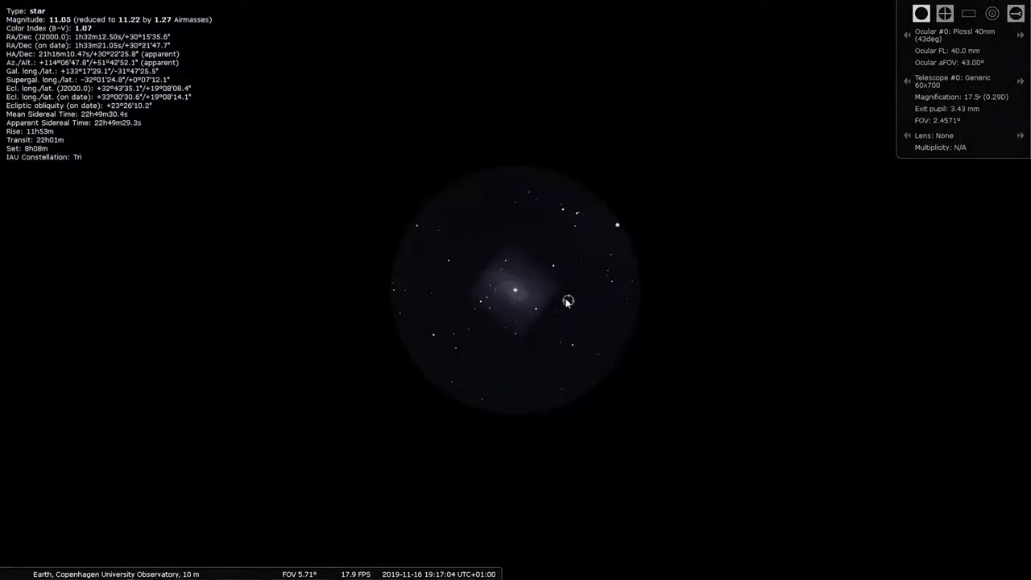
right_click(494, 284)
click(478, 282)
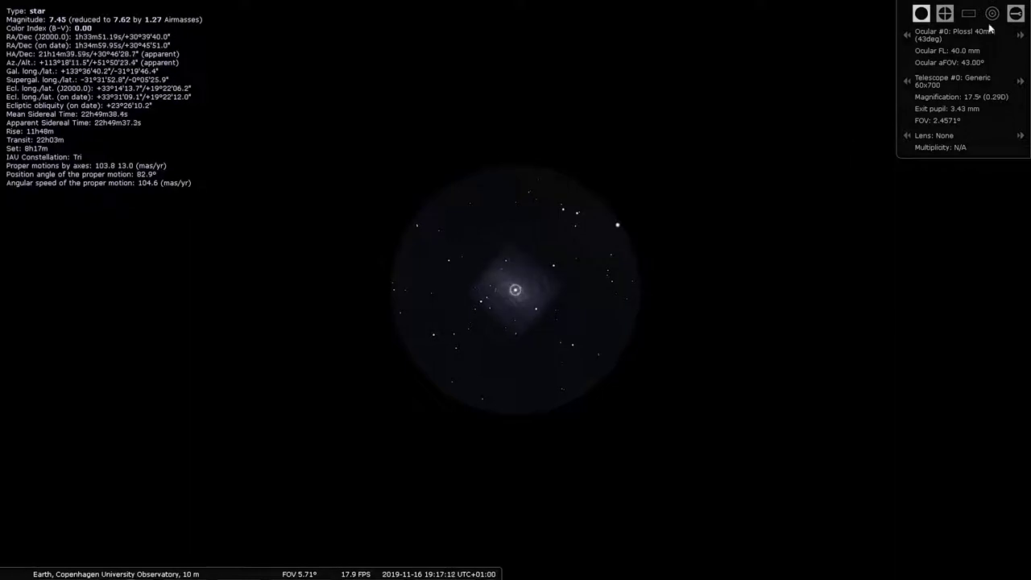
click(1021, 37)
click(1021, 37)
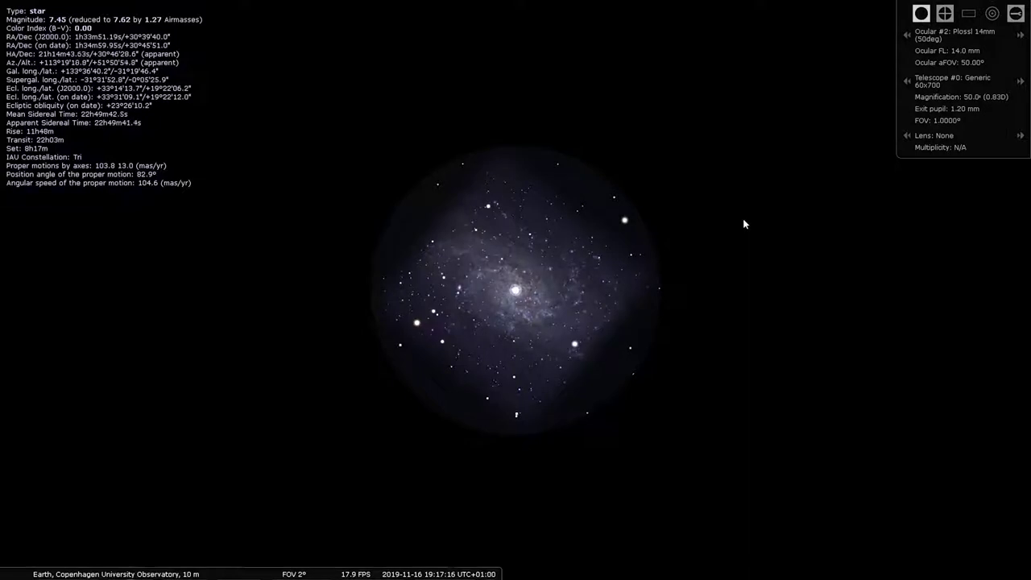
Step: Run the time forward and back while tracking the galaxy, restoring the normal time rate at about 19:36
mouse_move(423, 575)
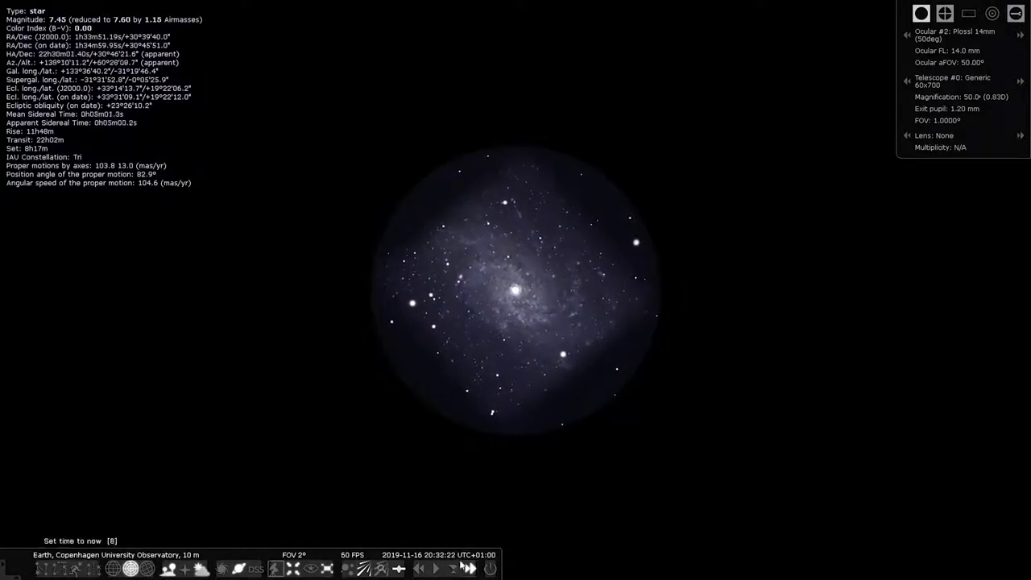
click(420, 569)
click(421, 569)
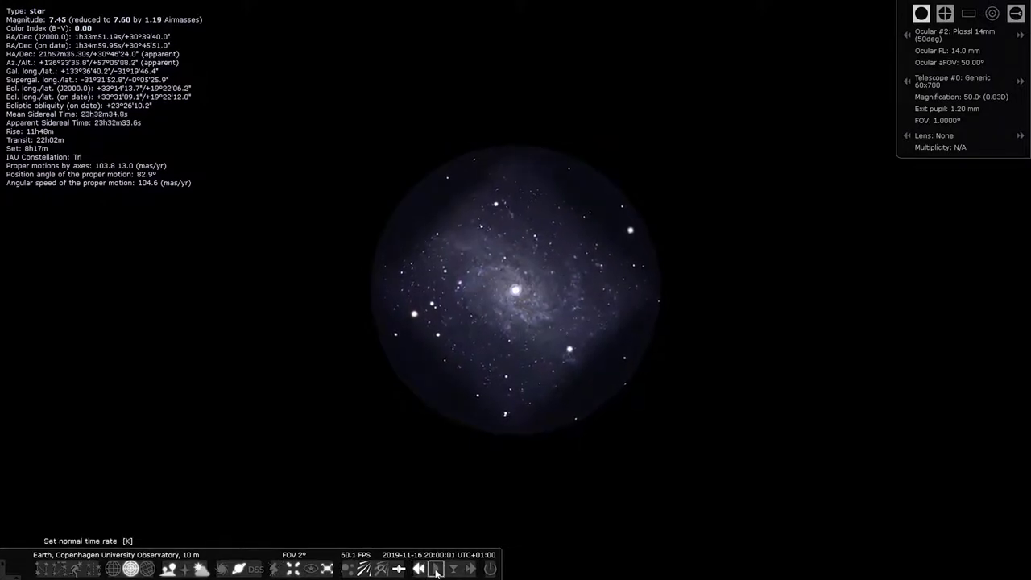
click(435, 568)
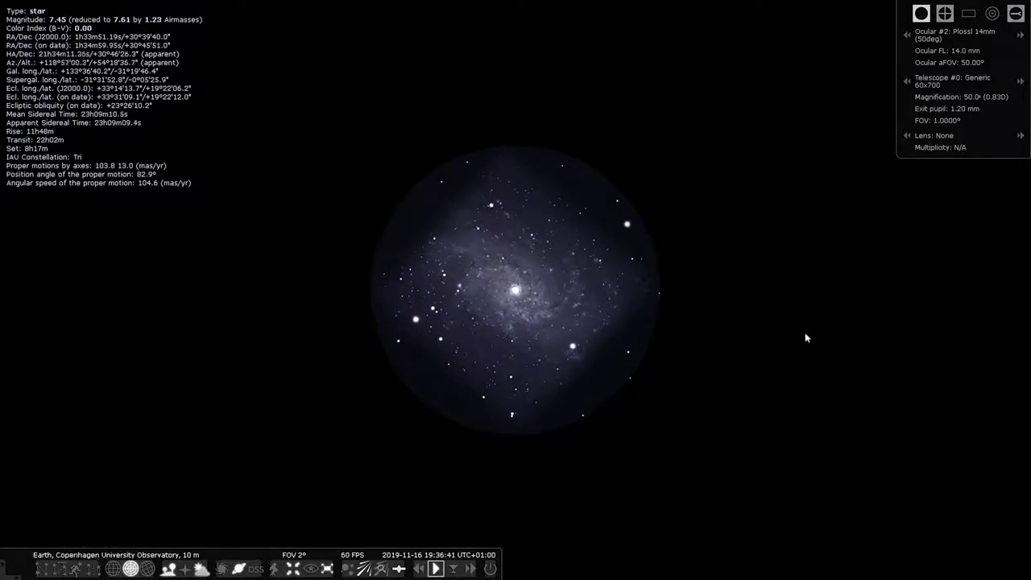
Step: Leave the ocular view, widen the field of view around the galaxy, and show the azimuthal grid
click(924, 16)
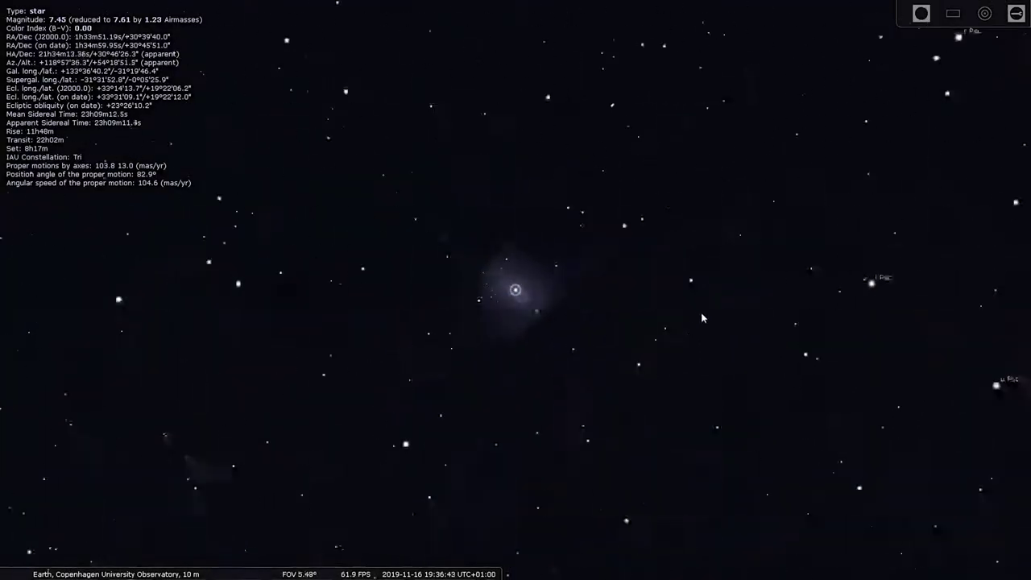
scroll(580, 317, up, 2)
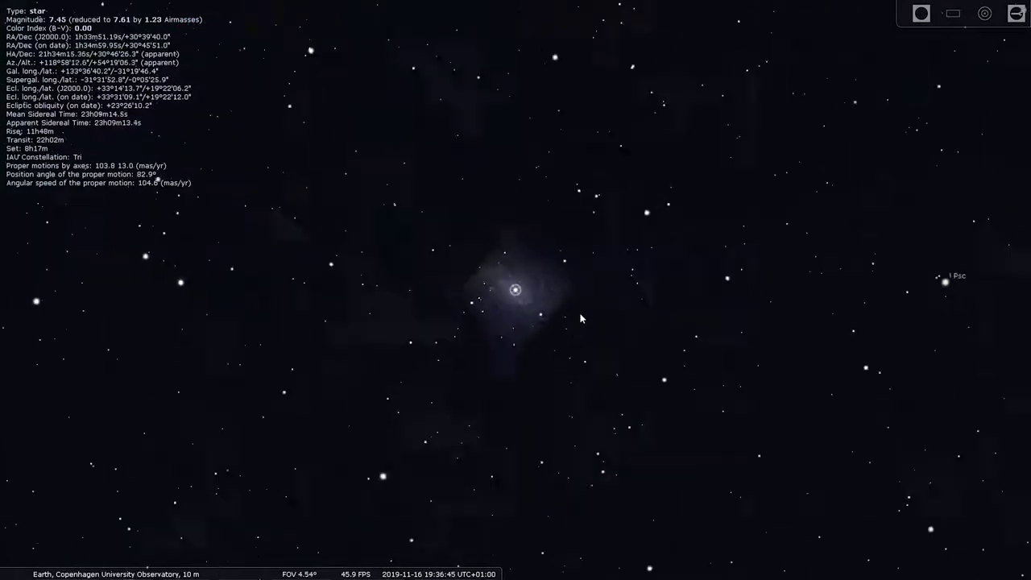
scroll(581, 316, down, 4)
scroll(583, 321, down, 5)
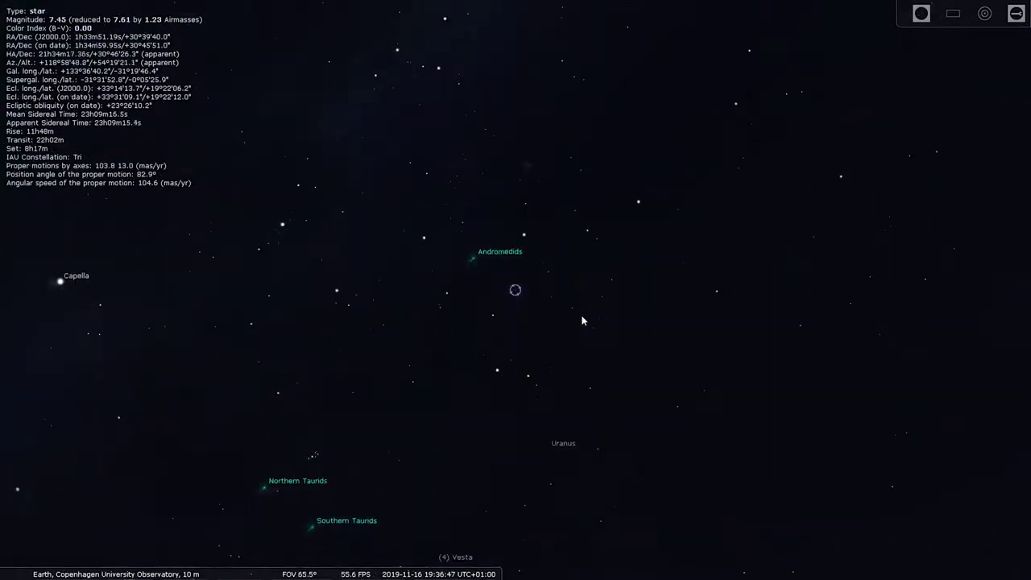
scroll(582, 320, up, 3)
scroll(582, 317, up, 1)
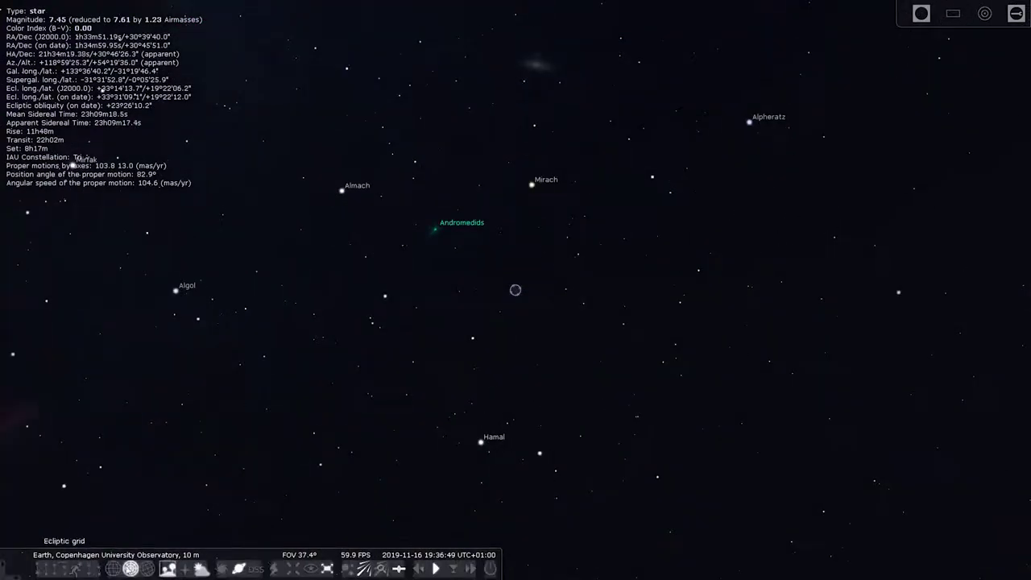
click(131, 569)
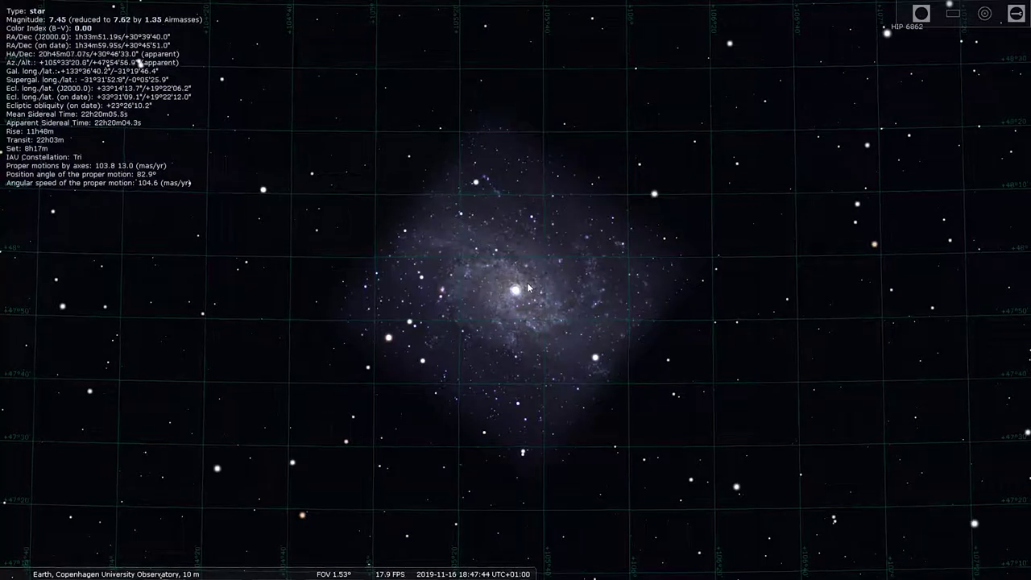
Step: Run the time forward to about 19:02 with the galaxy centred against the azimuthal grid, restoring the normal time rate
mouse_move(471, 574)
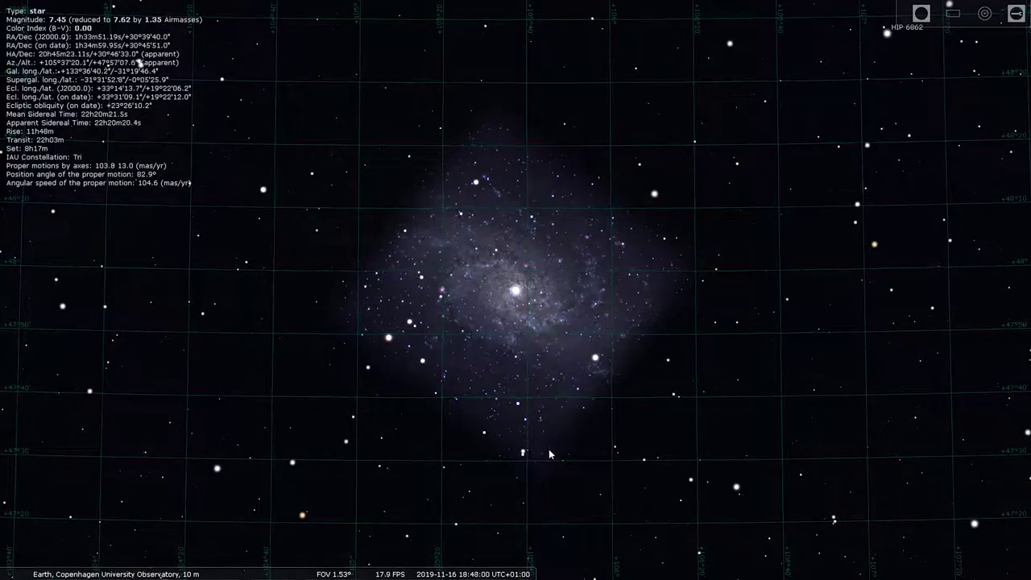
double_click(505, 570)
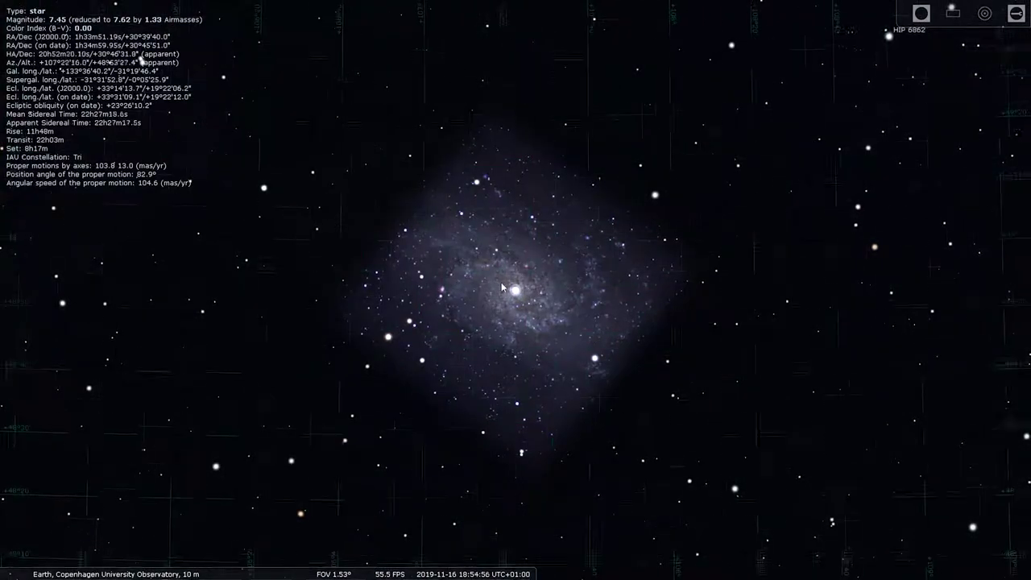
mouse_move(488, 570)
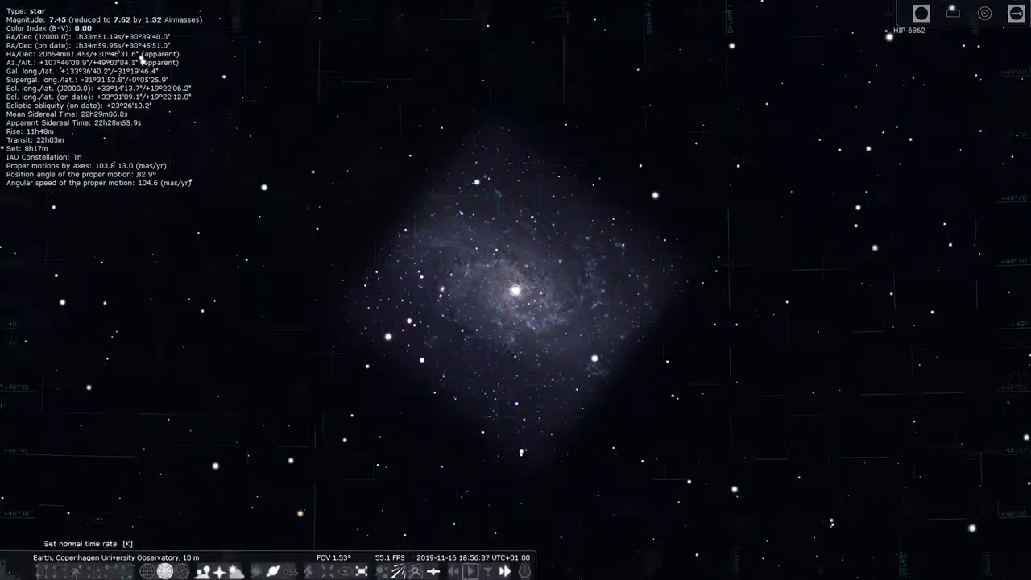
click(467, 570)
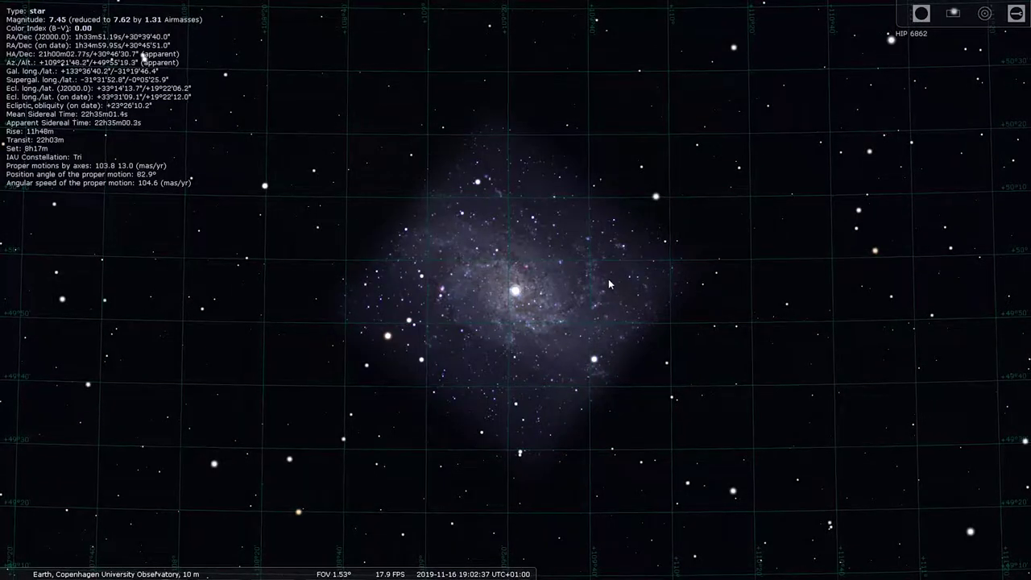
Step: Check the azimuthal grid in wide and close views of the galaxy, and run the time back to about 18:45 before restoring the normal rate
scroll(608, 280, down, 3)
scroll(609, 282, down, 5)
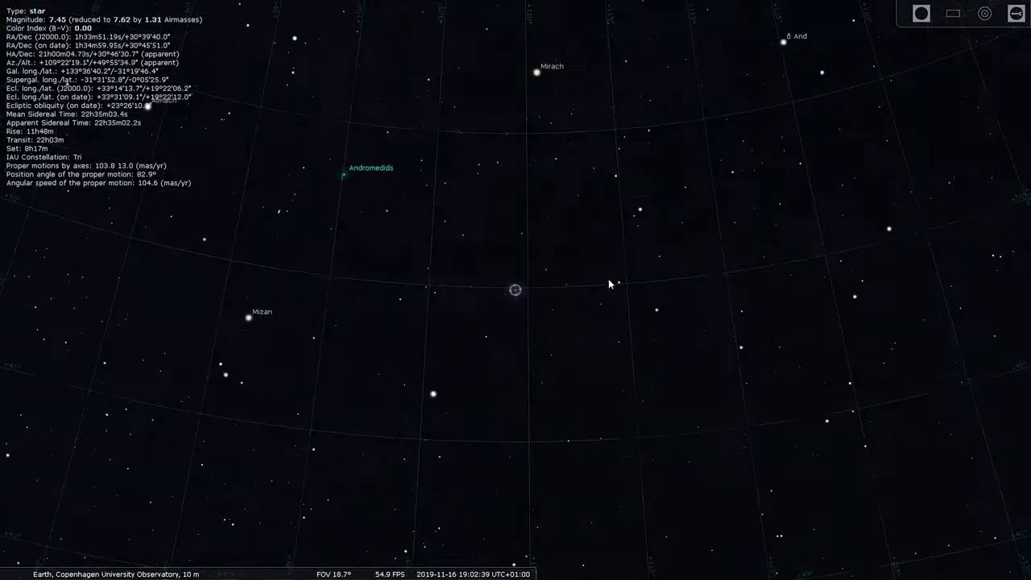
scroll(609, 282, down, 5)
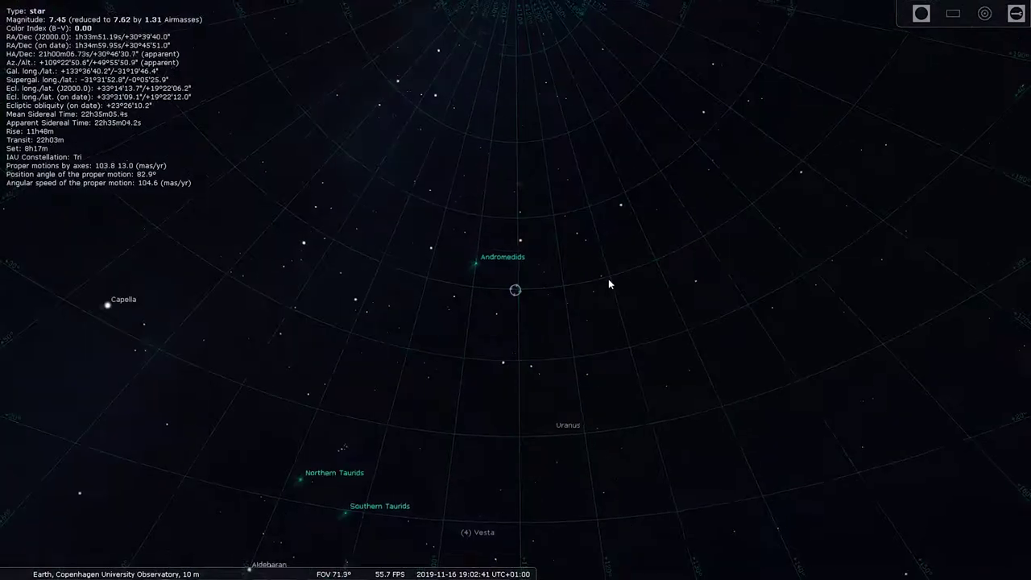
scroll(609, 283, up, 10)
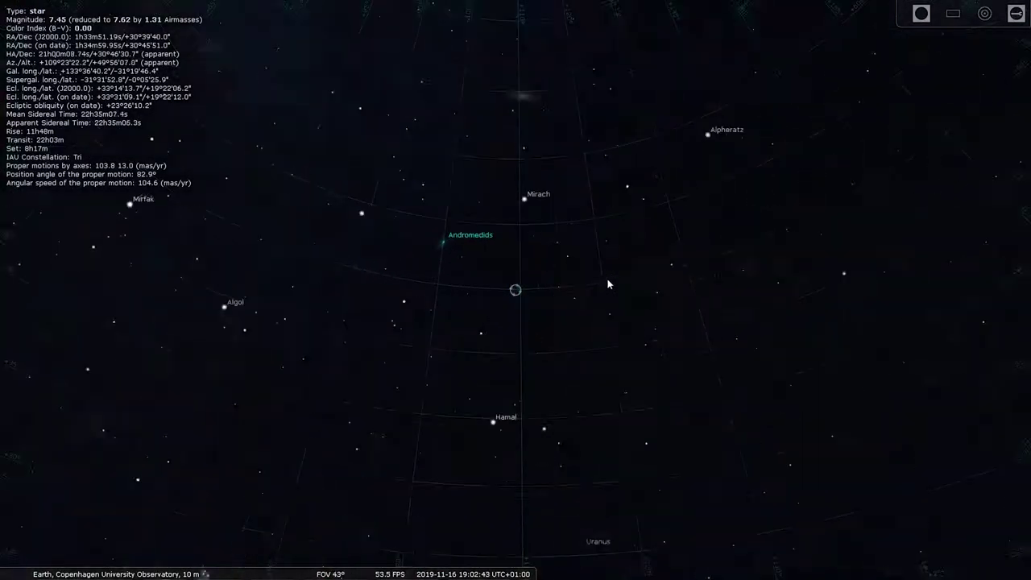
scroll(609, 283, up, 8)
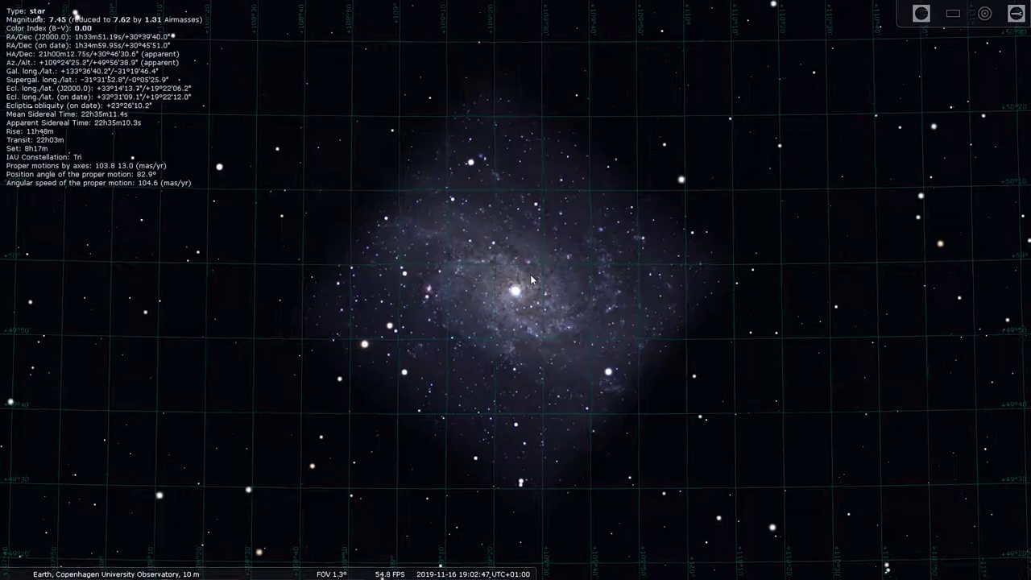
mouse_move(464, 573)
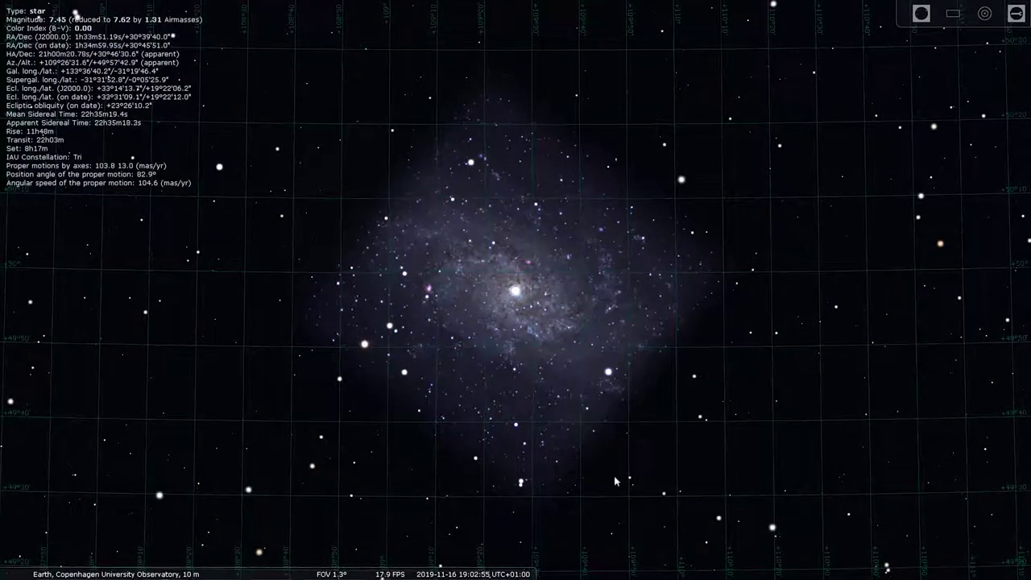
click(452, 574)
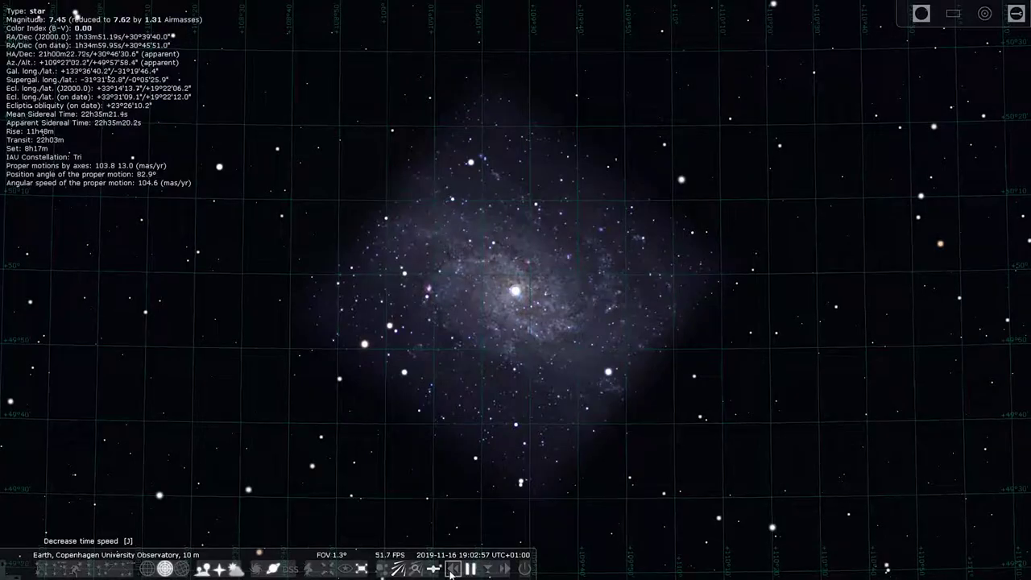
click(451, 570)
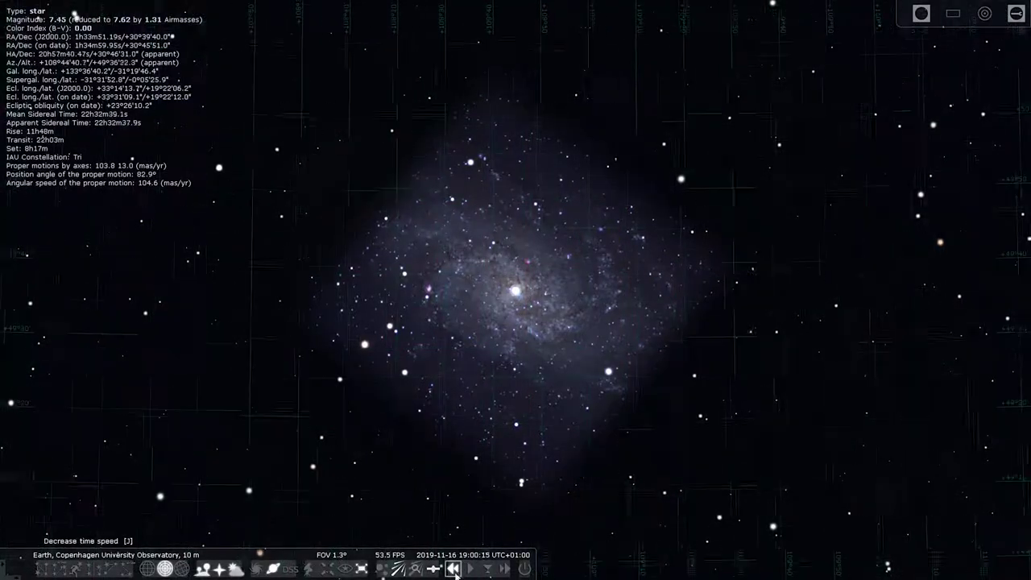
click(470, 569)
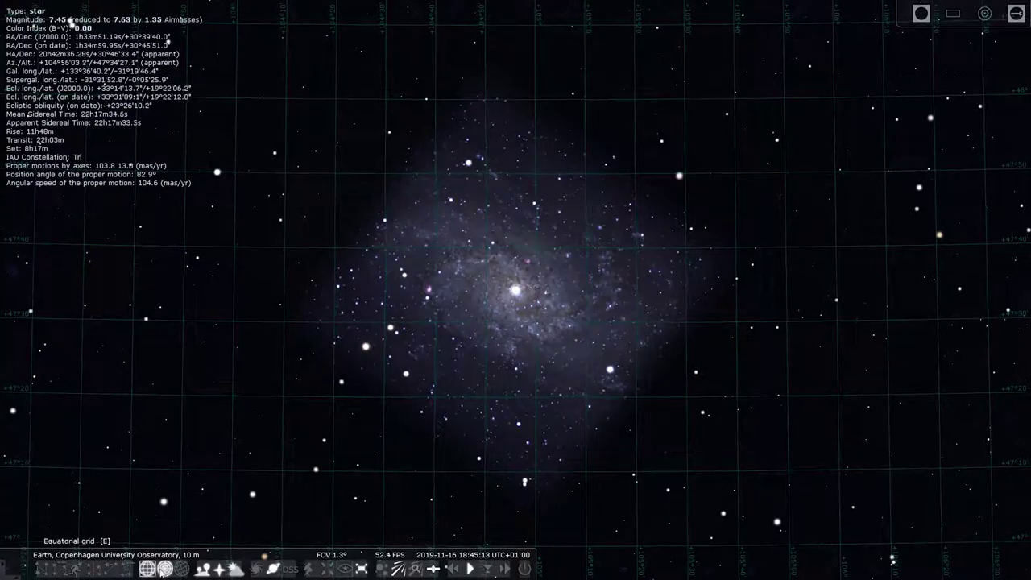
Step: Show the equatorial grid in place of the azimuthal one and run the time forward to about 20:00, restoring the normal rate
click(166, 568)
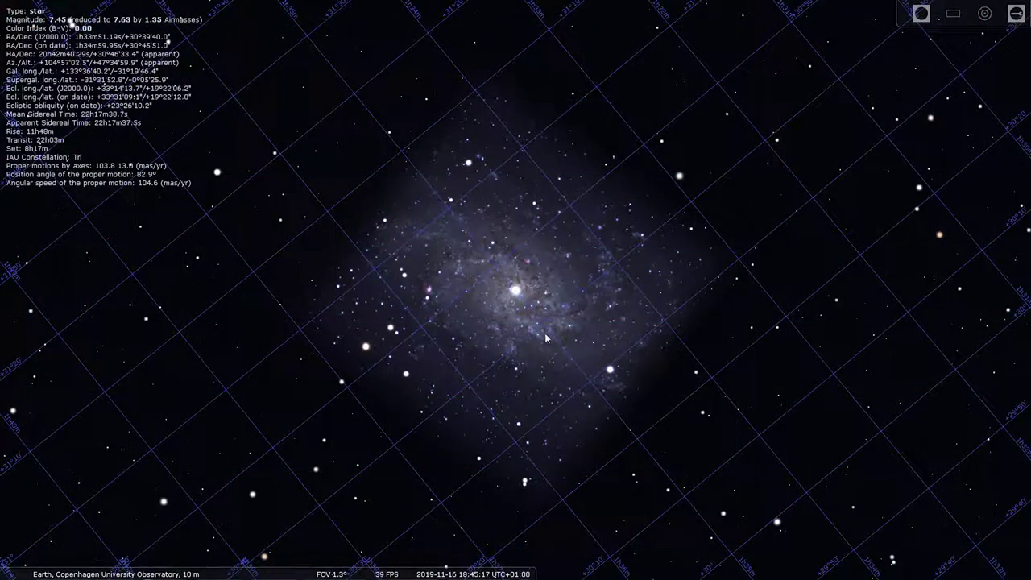
mouse_move(453, 569)
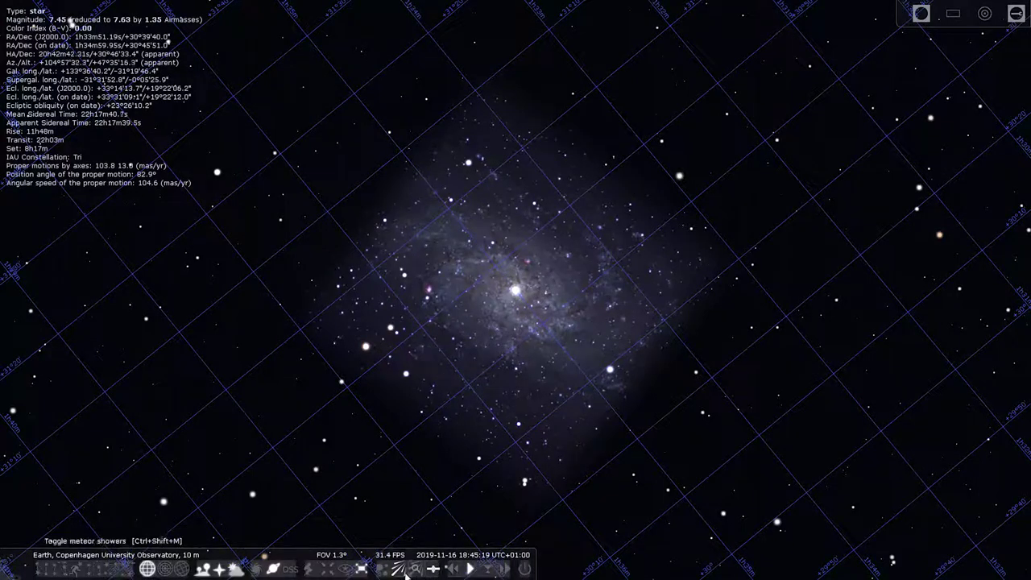
click(503, 570)
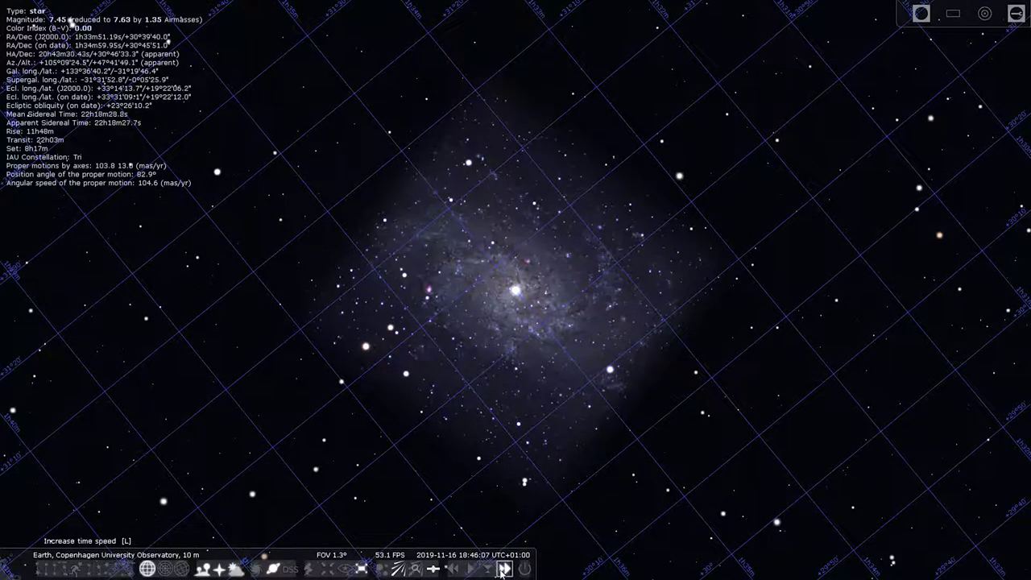
click(502, 570)
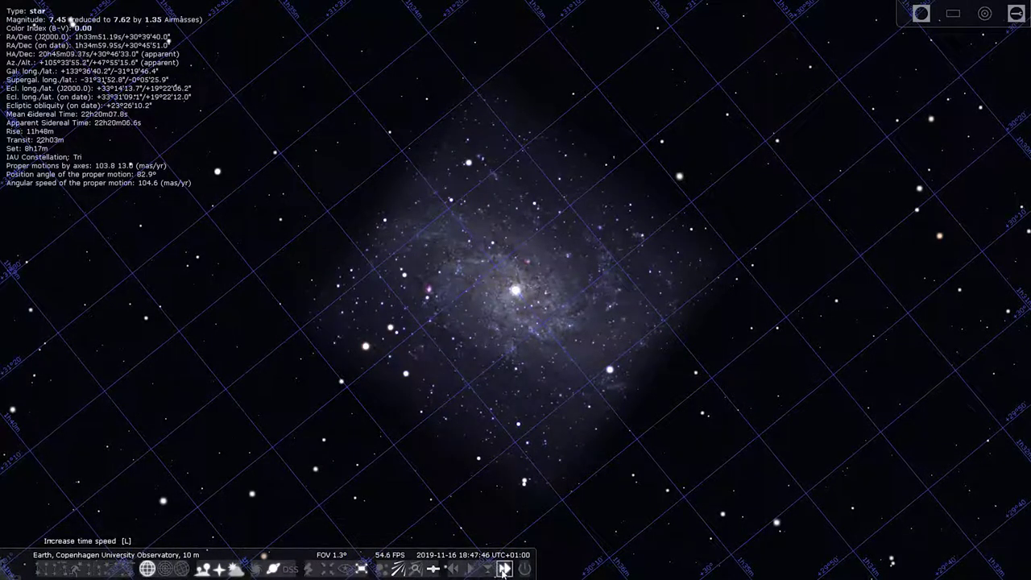
click(503, 571)
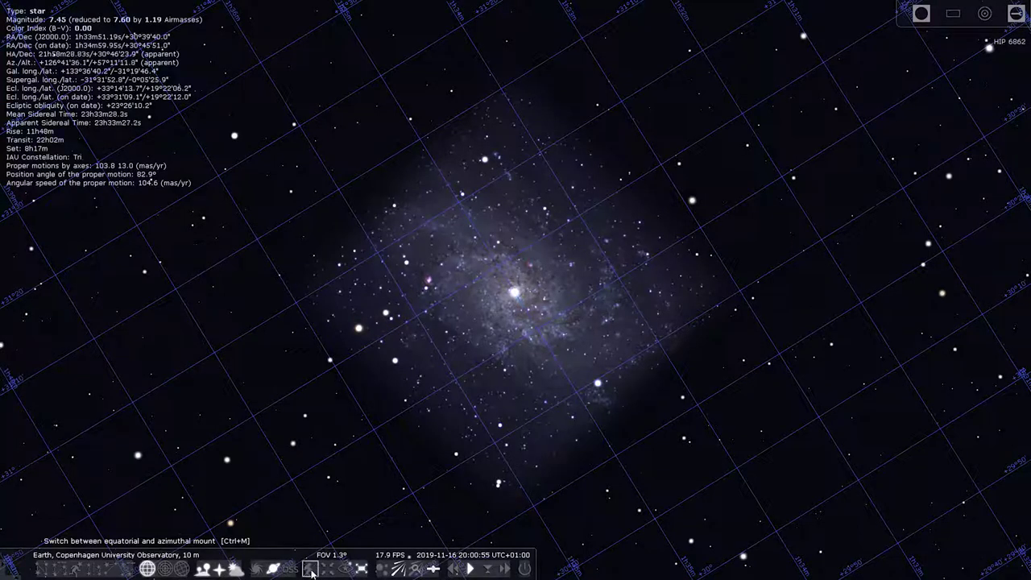
Step: Switch to the equatorial mount and explore the wide sky from the galaxy down past the celestial equator
click(311, 569)
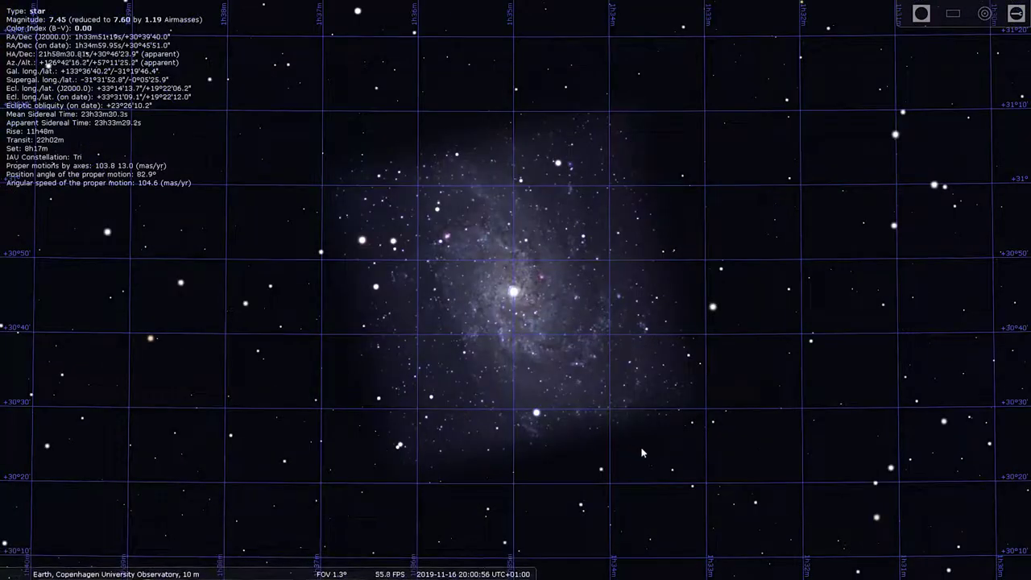
scroll(643, 450, down, 5)
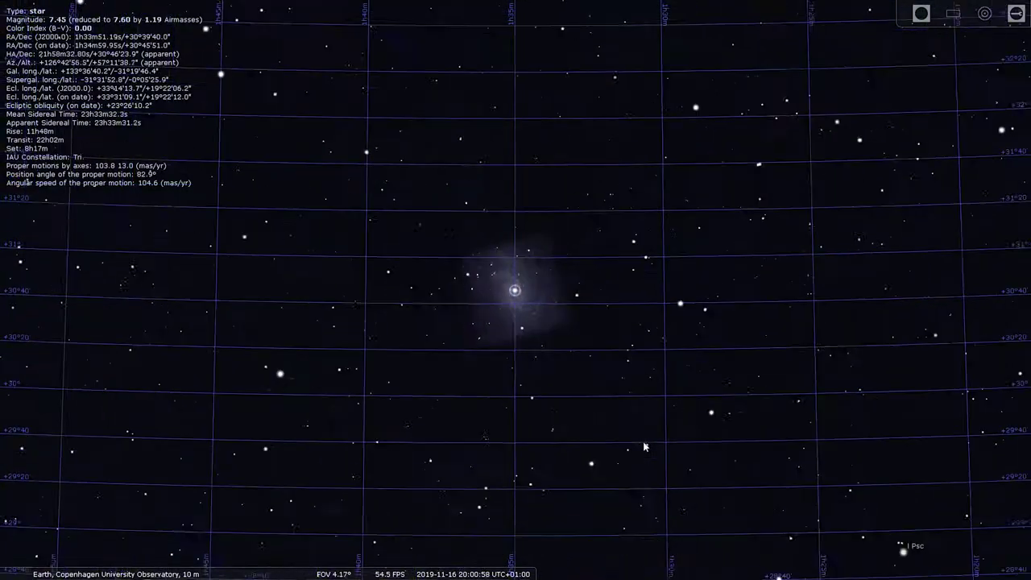
scroll(643, 441, down, 5)
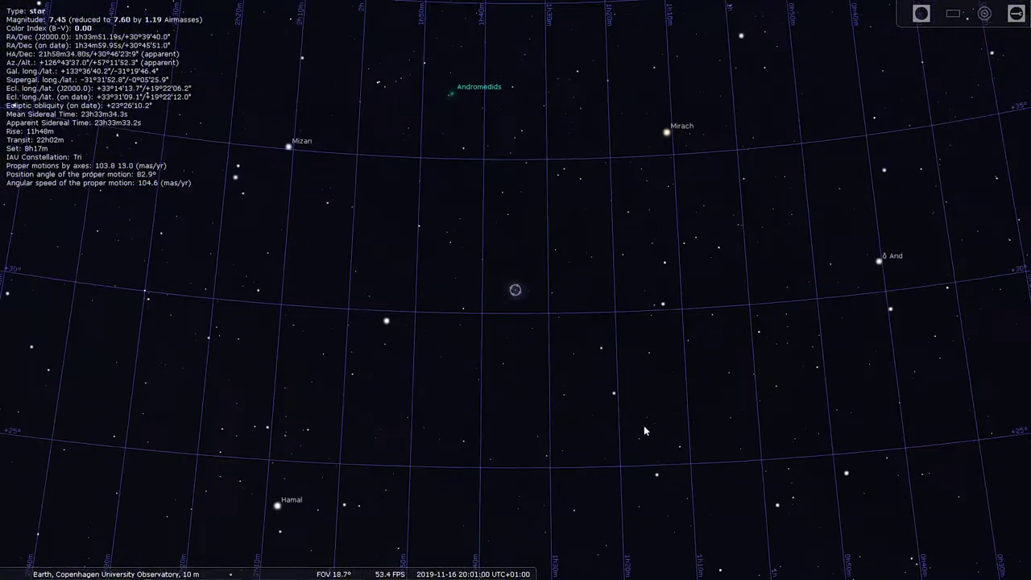
scroll(645, 431, down, 6)
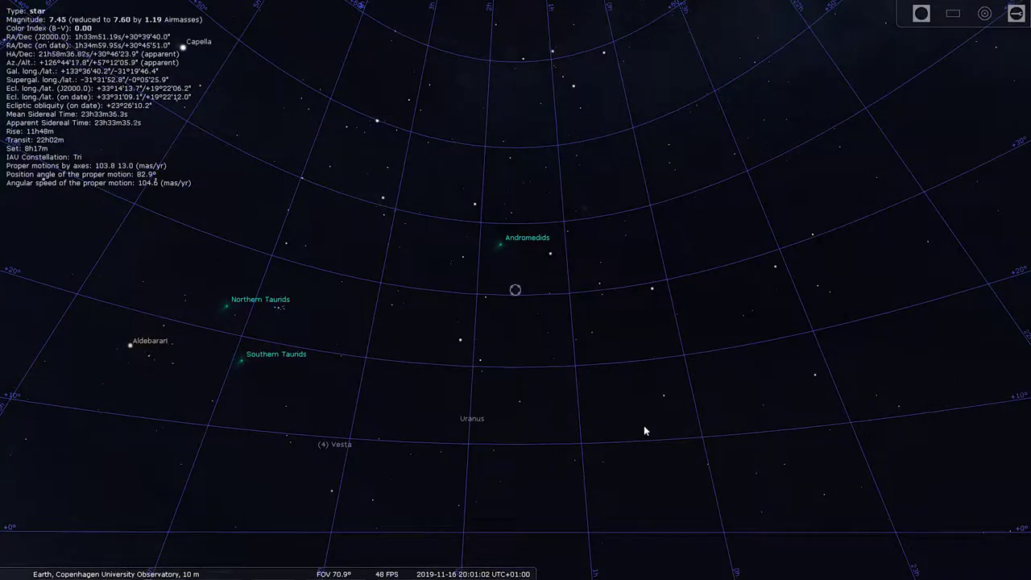
scroll(643, 427, up, 1)
drag(668, 372, 695, 295)
drag(596, 471, 635, 324)
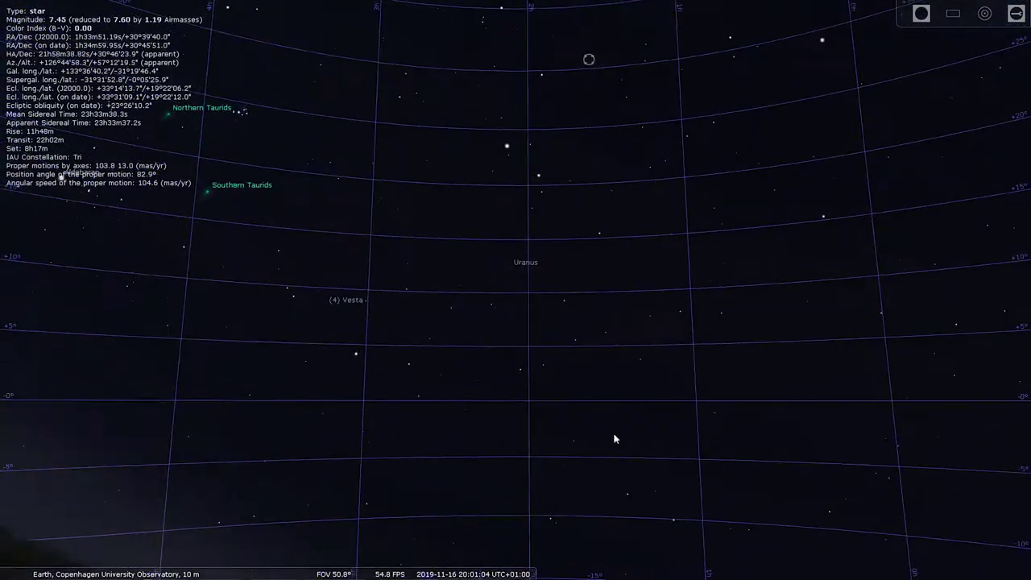
drag(614, 435, 650, 315)
Step: Add the azimuthal grid to the equatorial one and compare the zenith with the celestial pole near Polaris
click(164, 570)
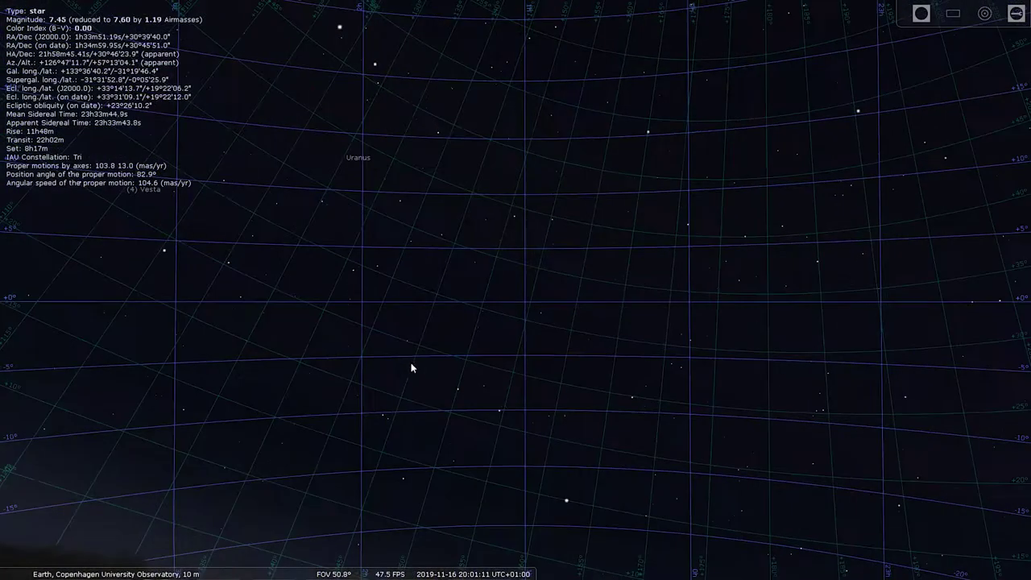
mouse_move(508, 337)
mouse_down()
mouse_move(533, 353)
mouse_move(530, 402)
mouse_move(547, 343)
mouse_move(406, 346)
mouse_move(577, 310)
mouse_move(594, 499)
mouse_move(583, 295)
mouse_move(352, 306)
mouse_move(760, 295)
mouse_move(428, 294)
mouse_move(702, 293)
mouse_move(626, 388)
mouse_move(628, 327)
mouse_move(607, 387)
mouse_move(621, 469)
mouse_move(437, 282)
mouse_move(748, 274)
mouse_move(610, 276)
mouse_move(665, 234)
mouse_move(563, 310)
mouse_move(599, 247)
mouse_move(571, 428)
mouse_move(530, 327)
mouse_move(545, 344)
mouse_move(511, 373)
mouse_move(618, 375)
mouse_move(478, 291)
mouse_move(643, 340)
mouse_move(637, 307)
mouse_move(668, 367)
mouse_move(616, 337)
mouse_move(666, 325)
mouse_move(682, 279)
mouse_move(661, 263)
mouse_move(643, 367)
mouse_up()
drag(644, 170, 642, 351)
drag(649, 172, 641, 382)
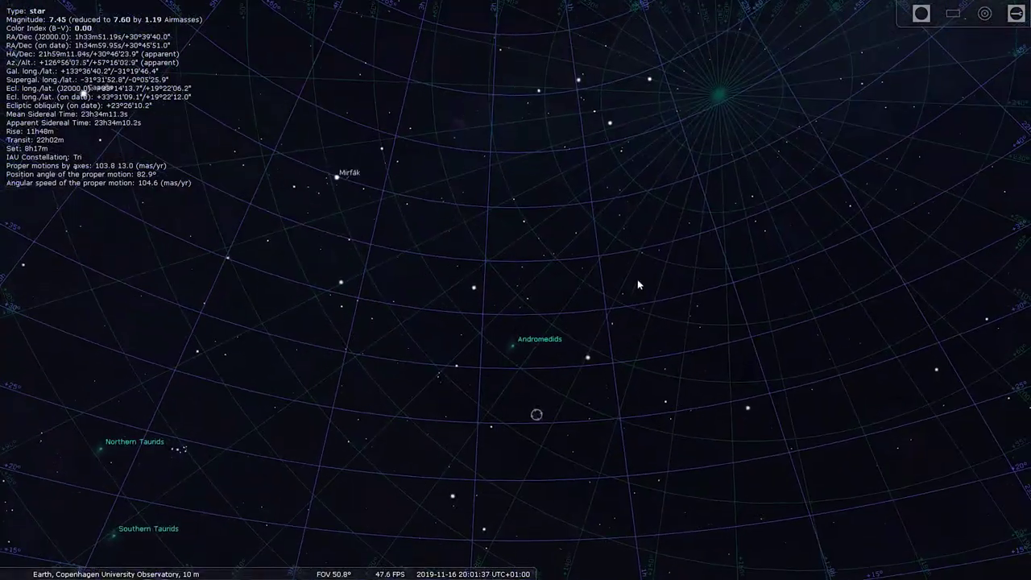
drag(637, 232, 622, 483)
drag(623, 270, 613, 389)
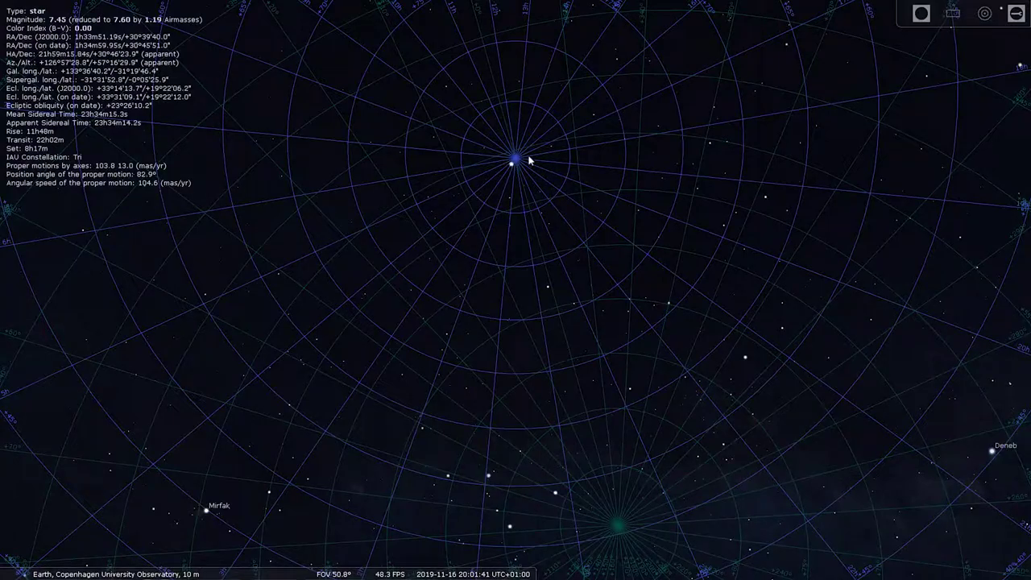
drag(569, 198, 604, 141)
drag(610, 226, 585, 205)
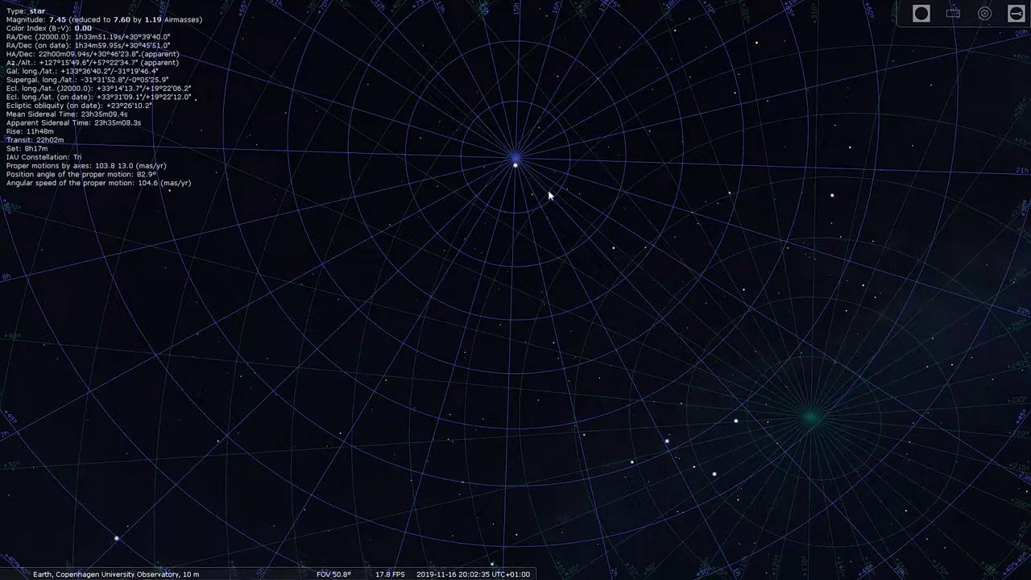
Step: Follow the equatorial grid from the celestial pole down past Mirfak and across to Aldebaran, and recentre the view on the selected star
key(Down)
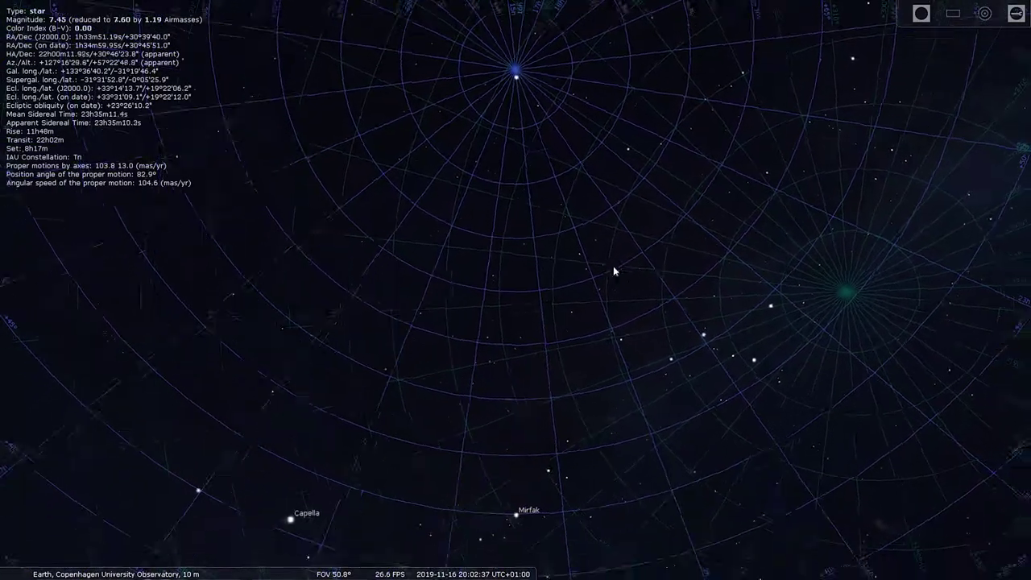
key(Down)
drag(641, 342, 624, 244)
drag(661, 320, 632, 272)
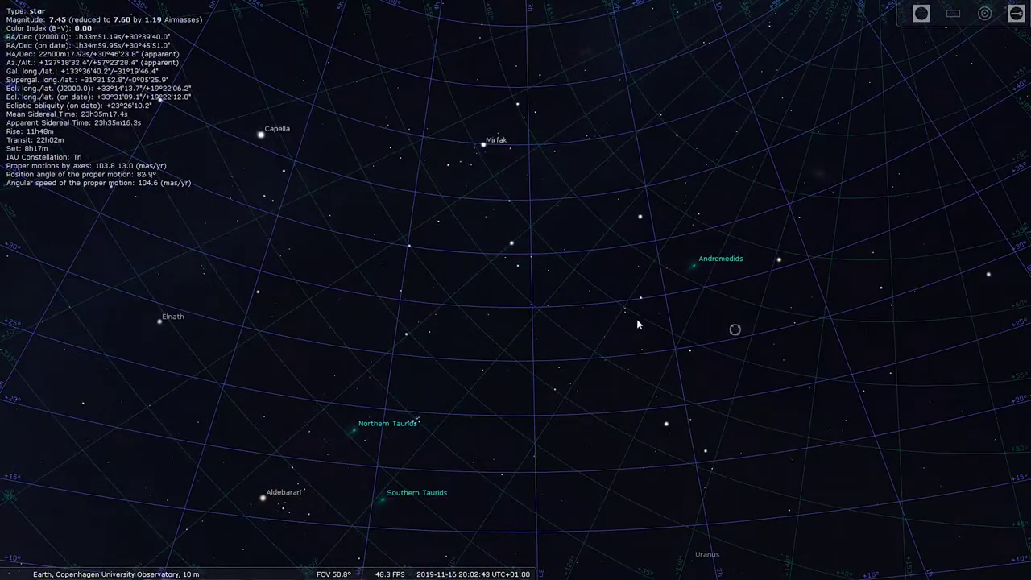
key(Right)
mouse_move(587, 287)
mouse_down()
mouse_move(739, 325)
mouse_move(795, 312)
mouse_up()
drag(430, 327, 670, 273)
mouse_move(351, 558)
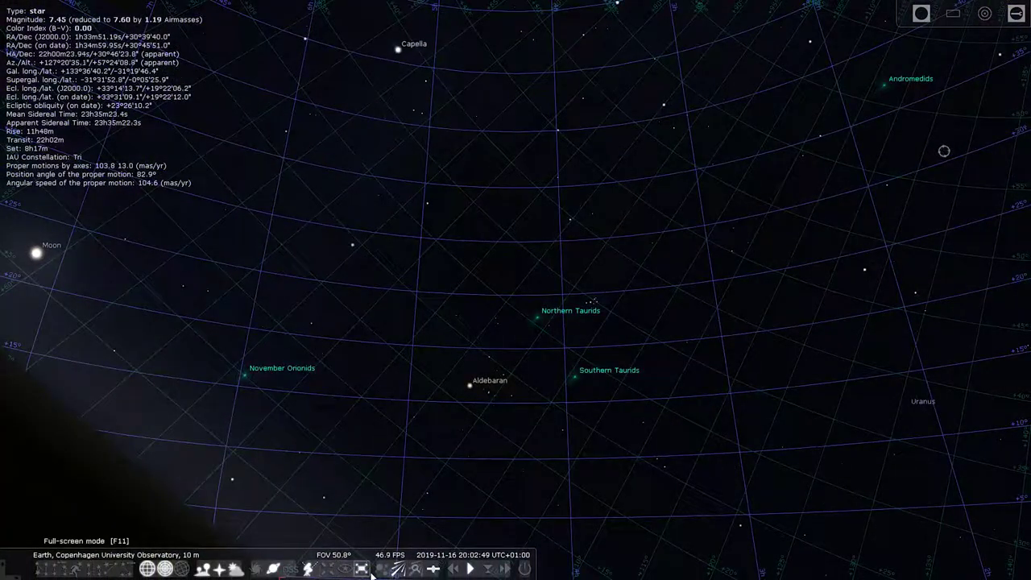
key(space)
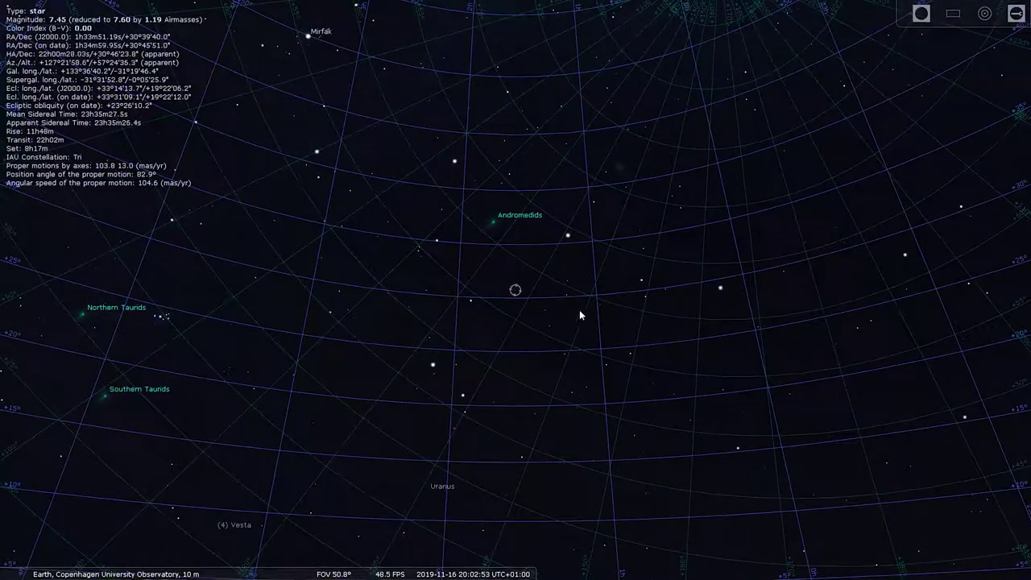
Step: Zoom in on the galaxy around the selected star to a field of view of about 3.5°
scroll(532, 295, up, 4)
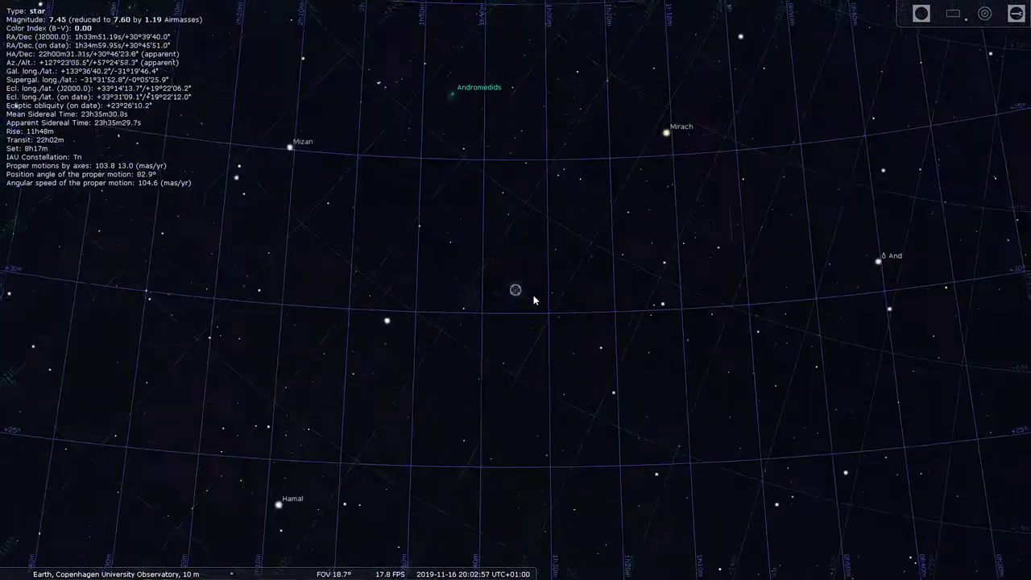
scroll(533, 300, up, 5)
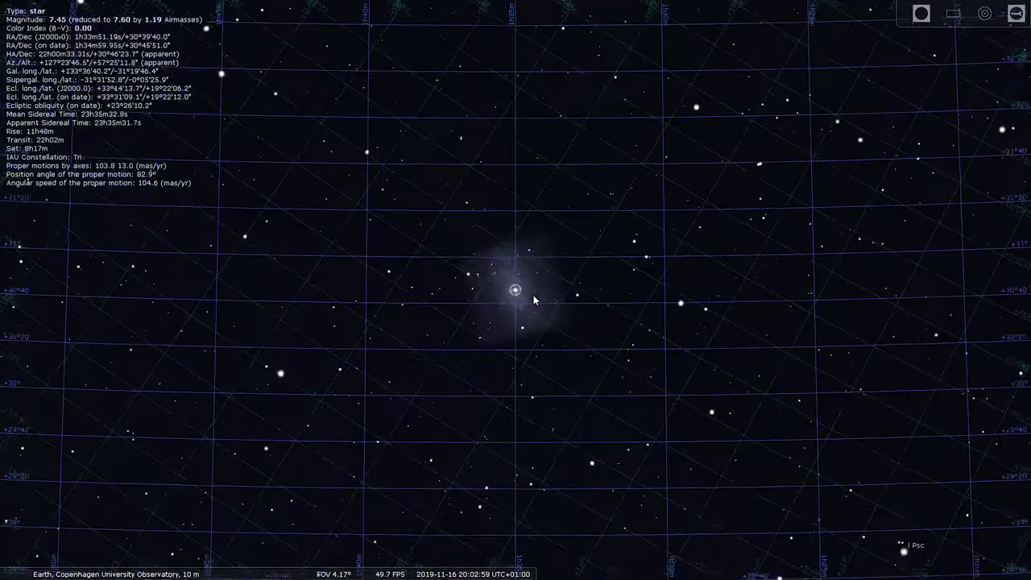
scroll(534, 300, up, 1)
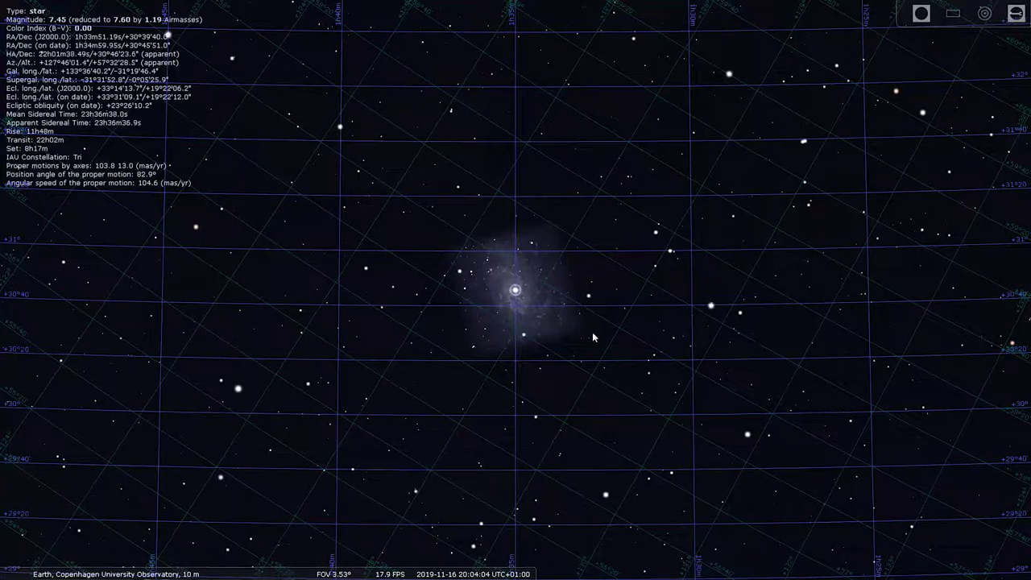
Step: Switch to the azimuthal mount and run time forward to about 20:17, restoring the normal rate
click(315, 568)
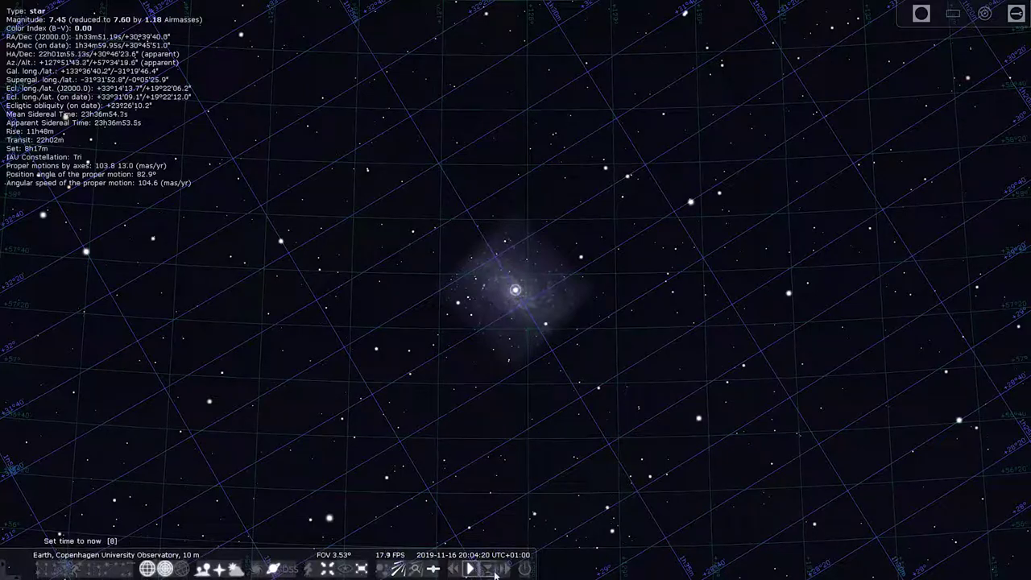
click(505, 570)
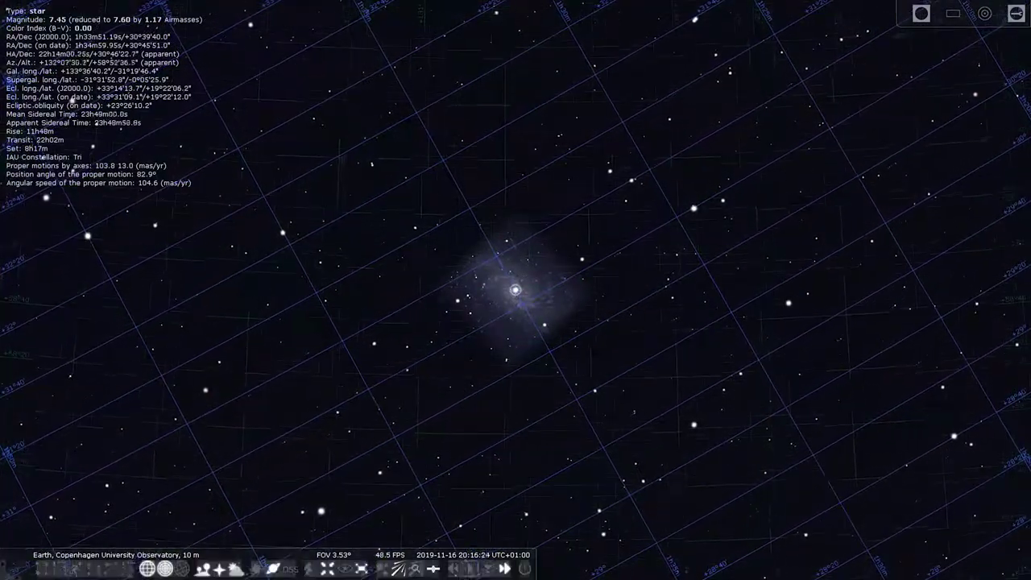
click(466, 569)
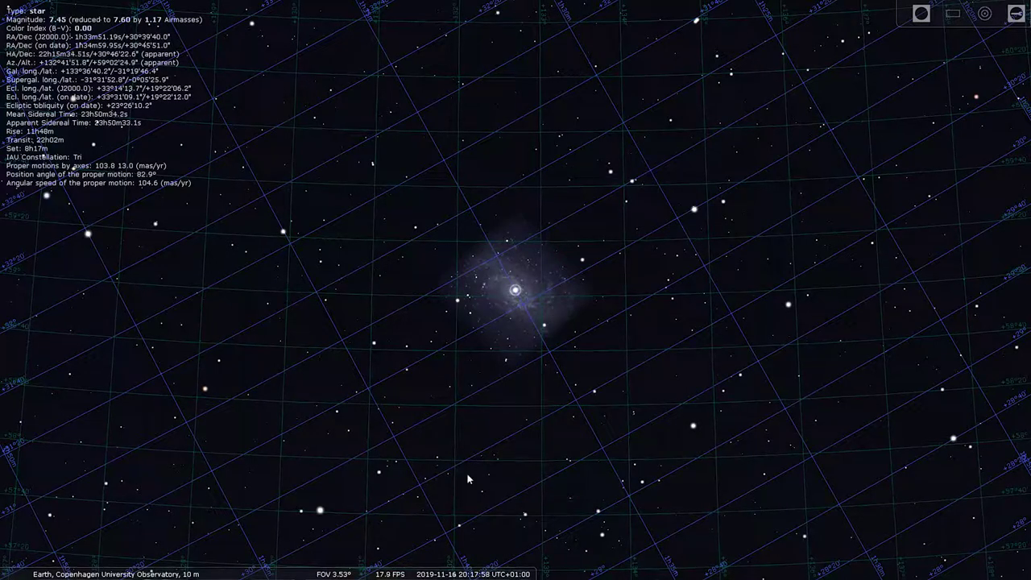
Step: Compare the galaxy's rotation by running time forward on the equatorial mount and on the azimuthal one, up to about 21:43
mouse_move(397, 568)
click(309, 568)
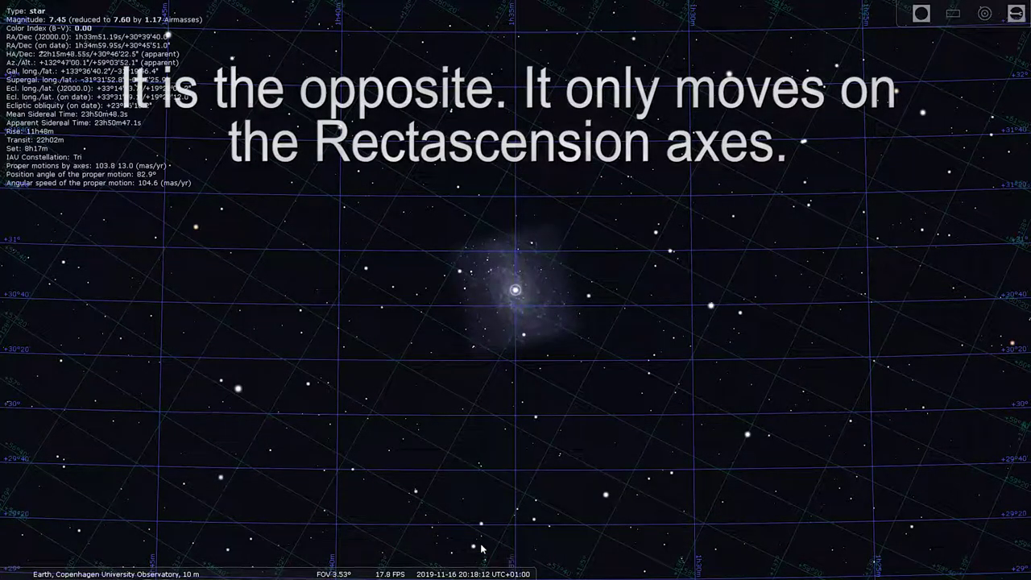
click(503, 569)
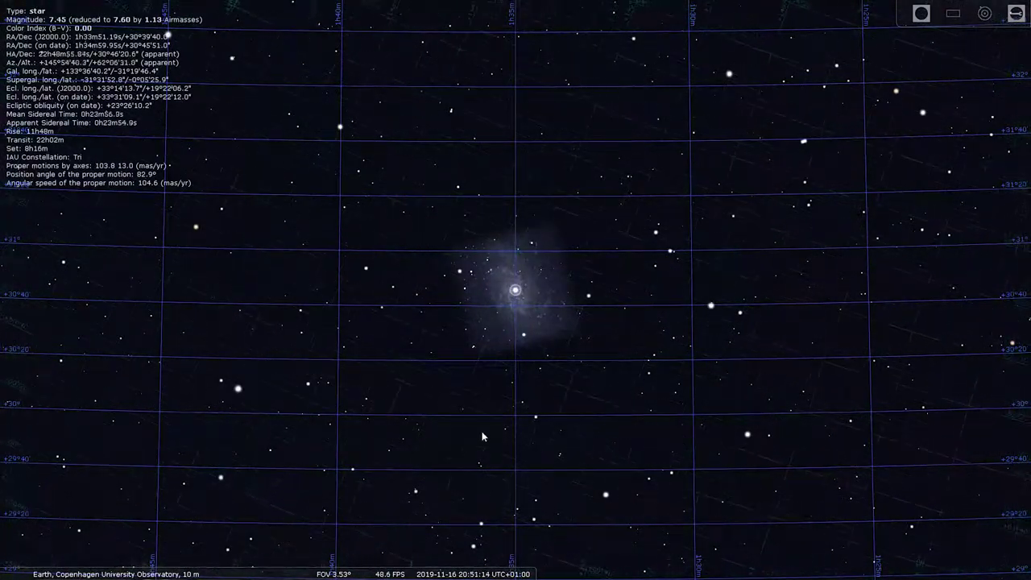
mouse_move(381, 573)
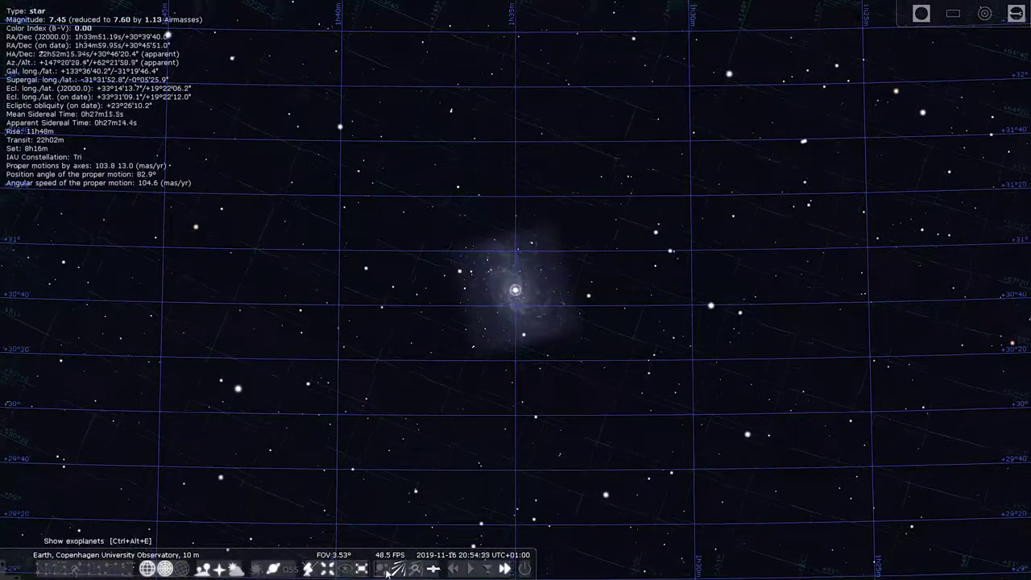
click(310, 569)
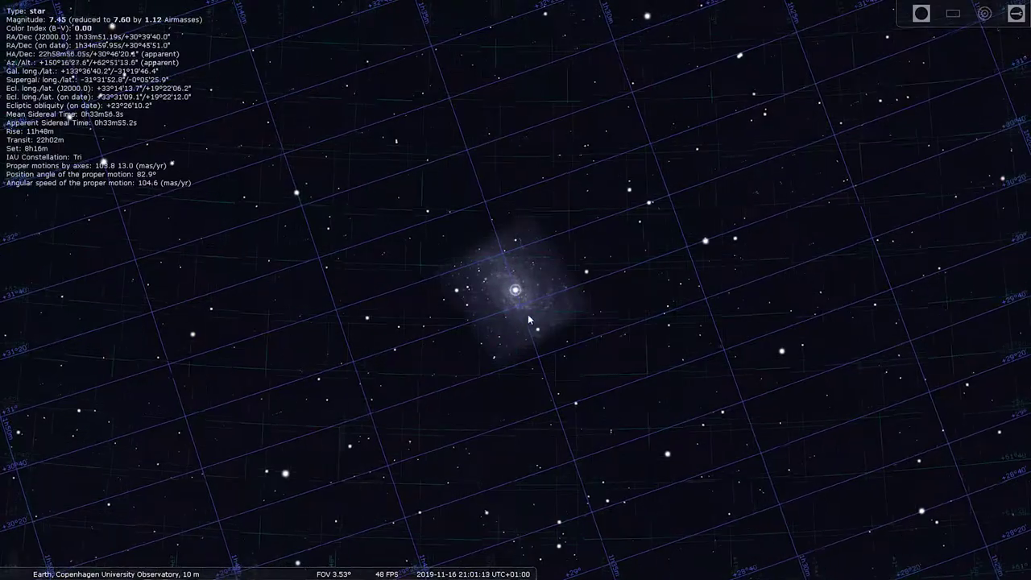
click(505, 569)
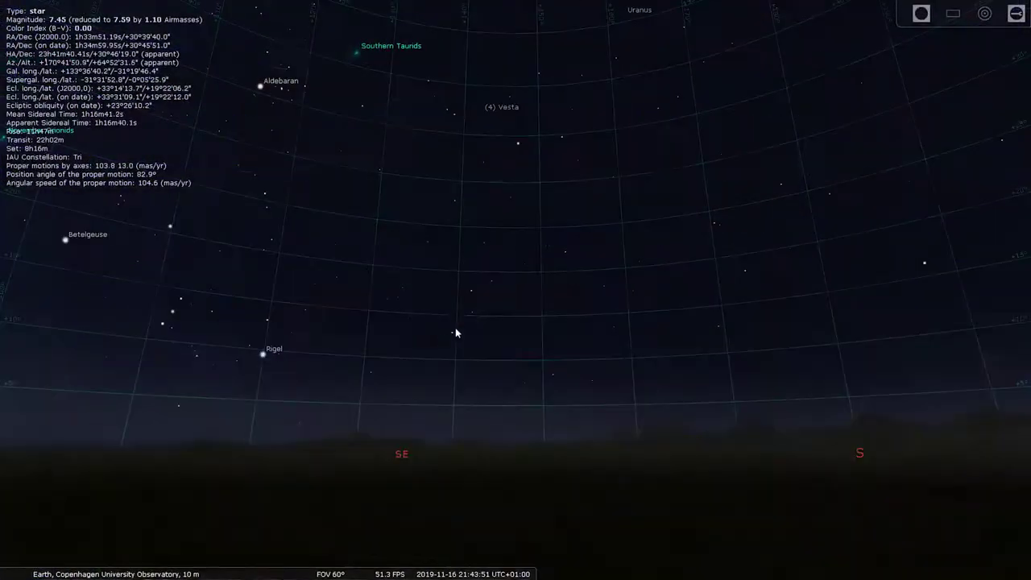
Step: Switch to the equatorial mount above the southeastern horizon and replace the azimuthal grid with the equatorial one
drag(455, 327, 473, 407)
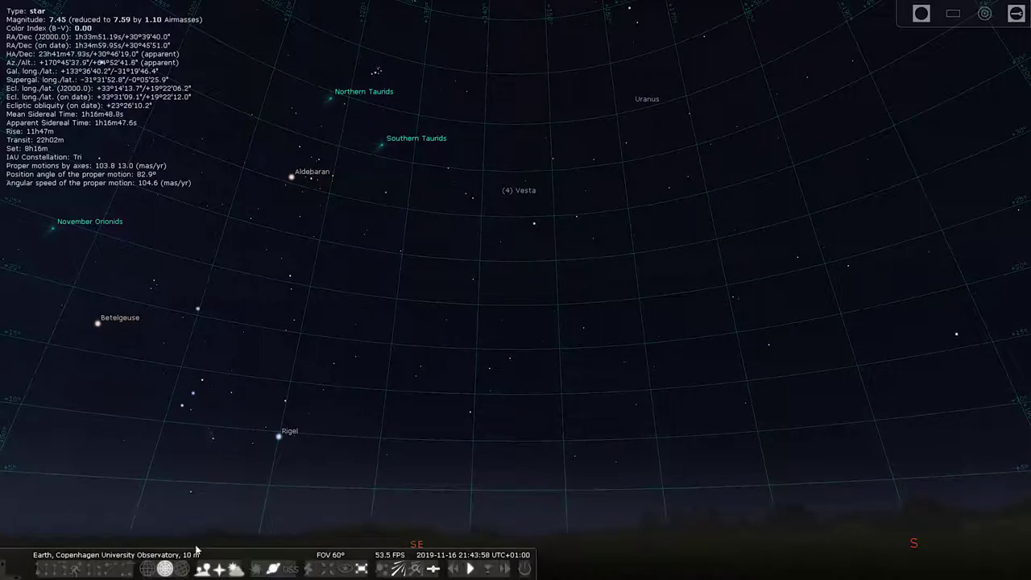
mouse_move(382, 575)
click(310, 571)
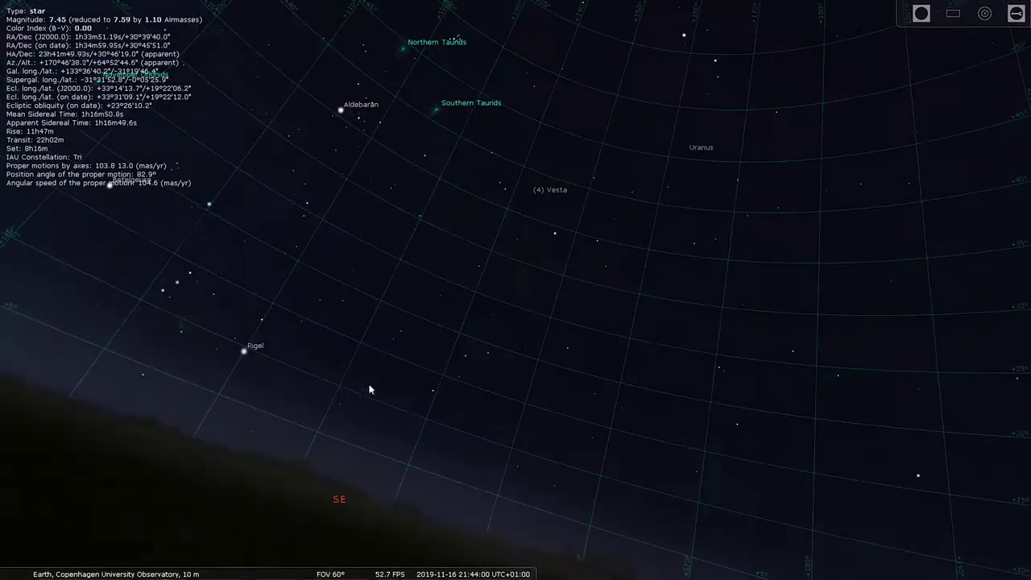
click(157, 572)
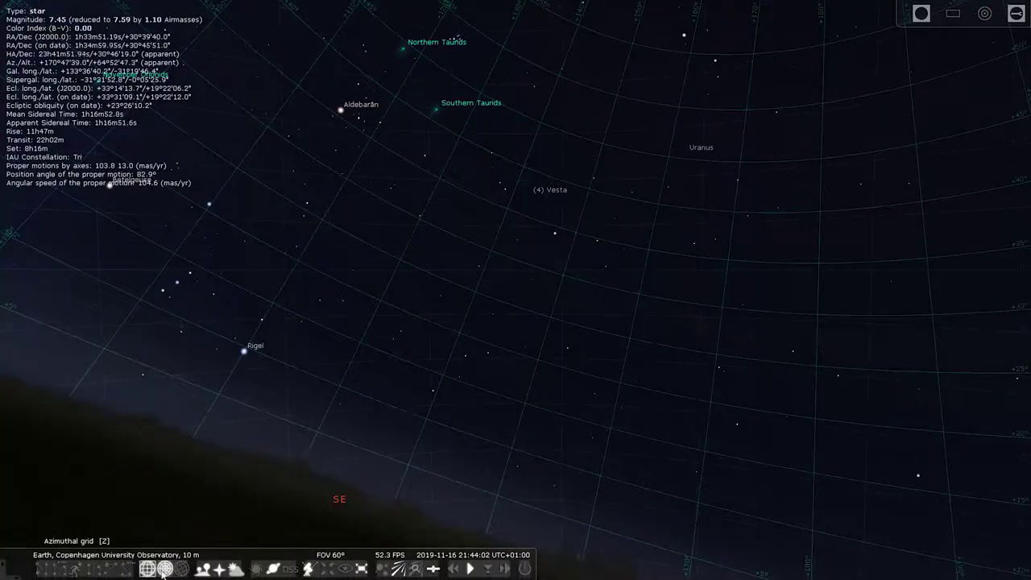
Step: Examine the declination lines around the celestial equator, from Rigel and Aldebaran across to Uranus
drag(670, 393, 618, 390)
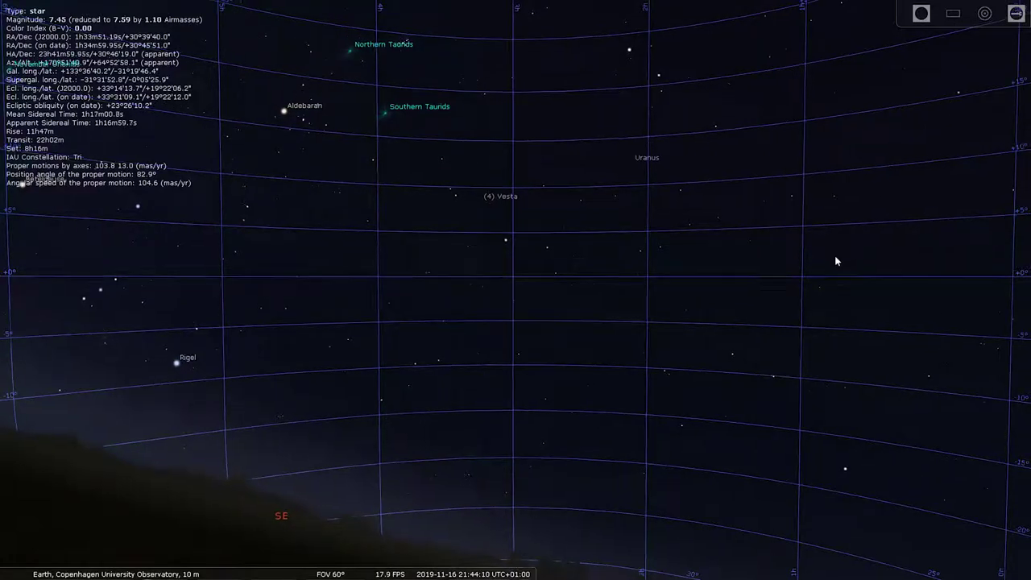
mouse_move(785, 174)
mouse_down()
mouse_move(781, 251)
mouse_move(771, 165)
mouse_up()
drag(776, 267, 785, 313)
key(Left)
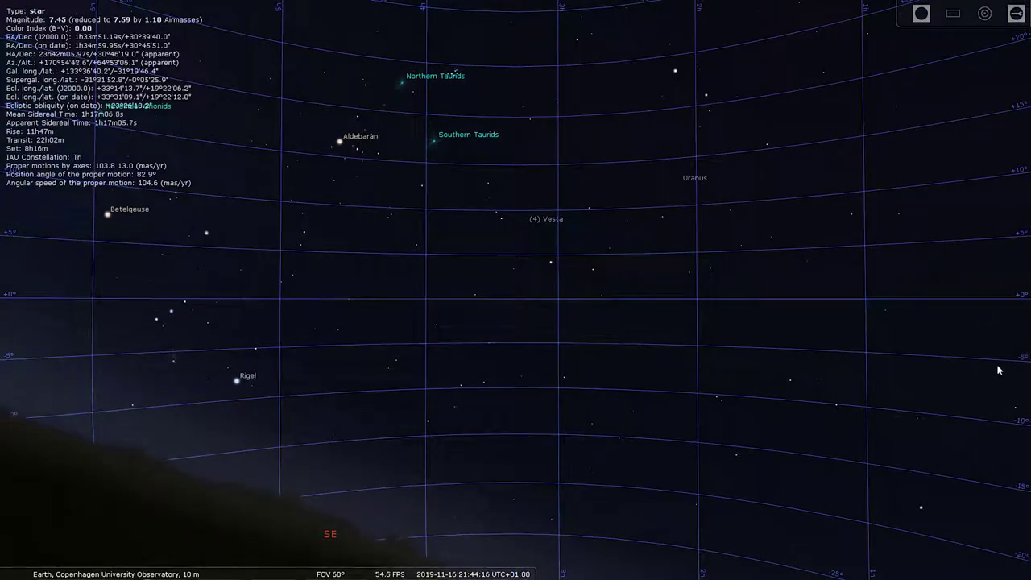
drag(975, 548, 832, 352)
drag(820, 290, 820, 362)
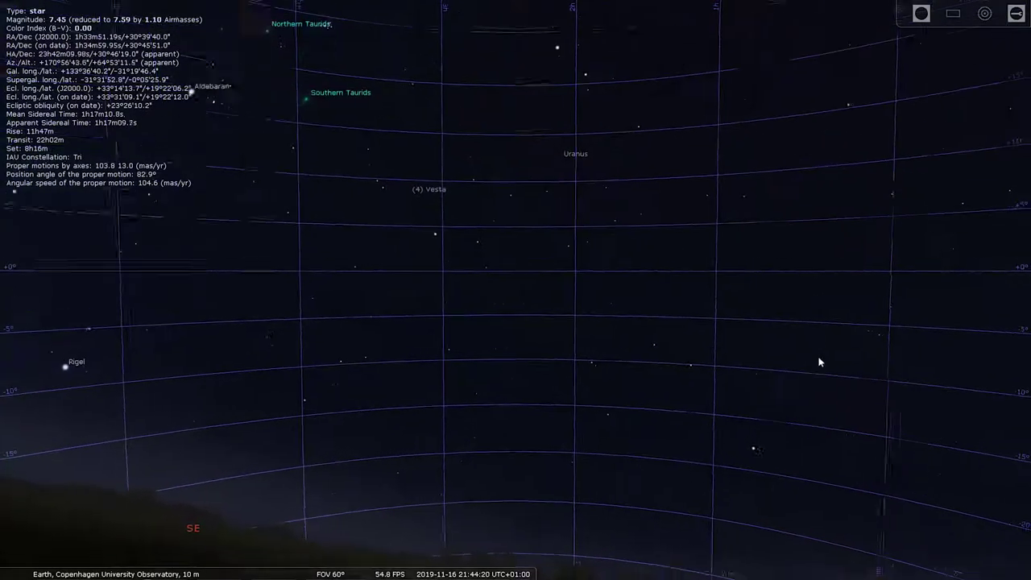
drag(783, 291, 804, 345)
drag(742, 279, 766, 269)
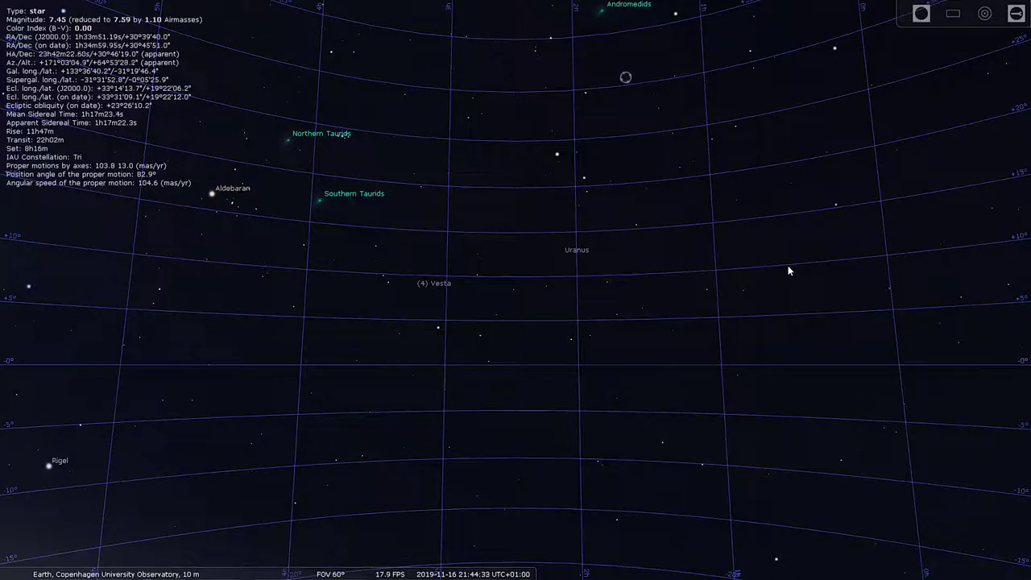
Step: Follow the equatorial grid down to the southern horizon and select the star Diphda
drag(704, 271, 803, 262)
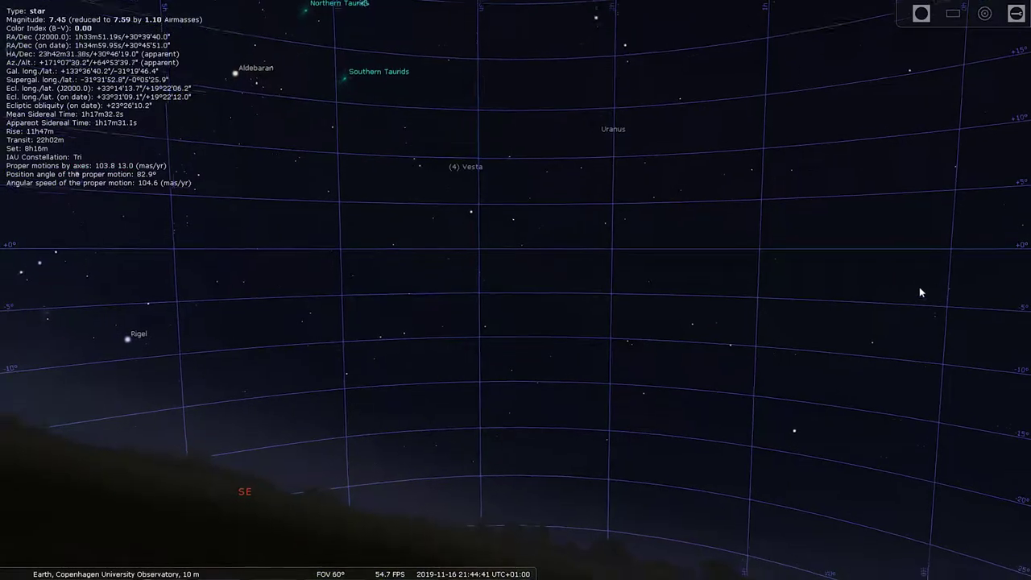
drag(876, 369, 793, 281)
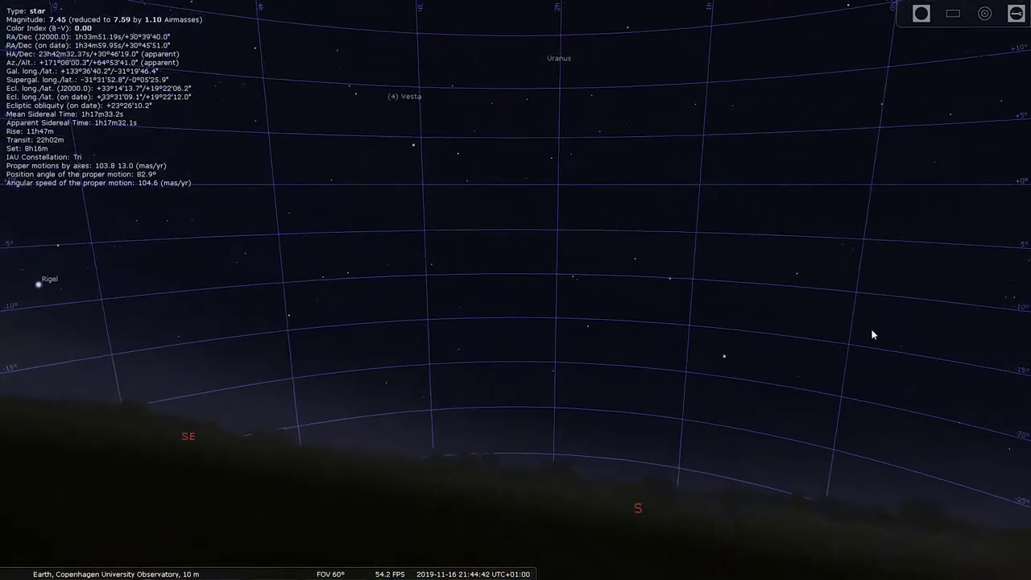
drag(872, 332, 887, 317)
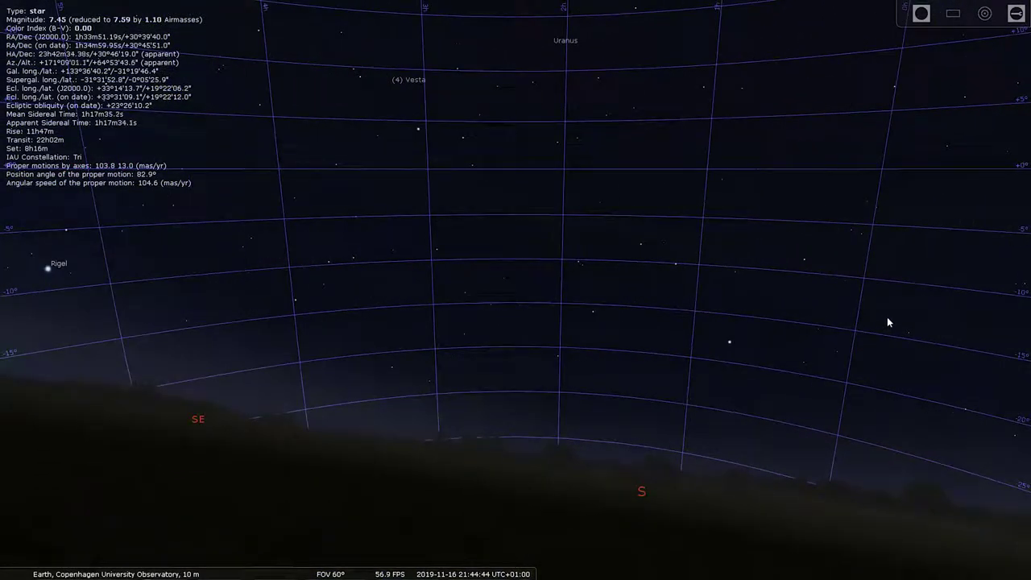
drag(815, 285, 848, 307)
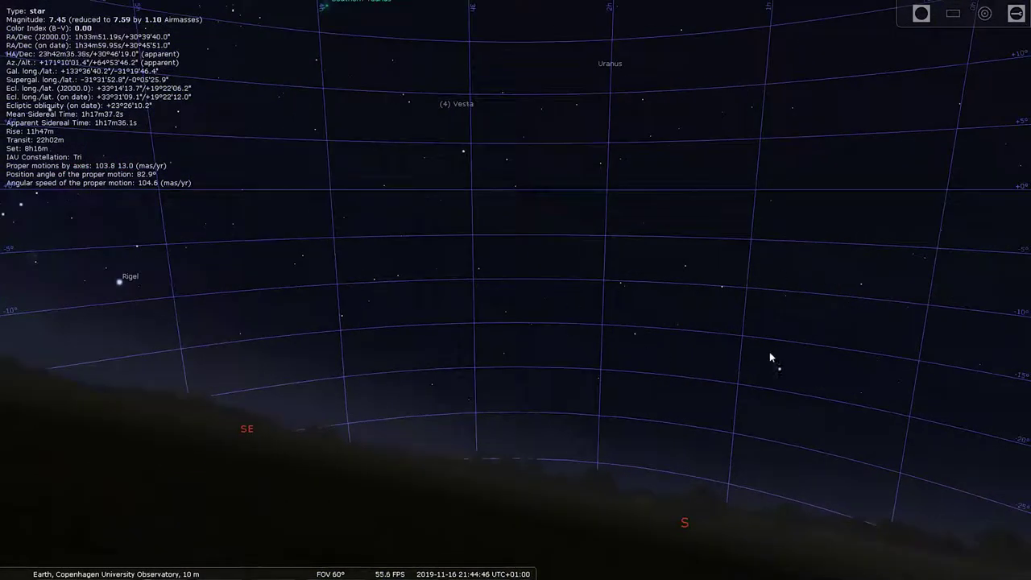
drag(769, 358, 718, 336)
click(718, 338)
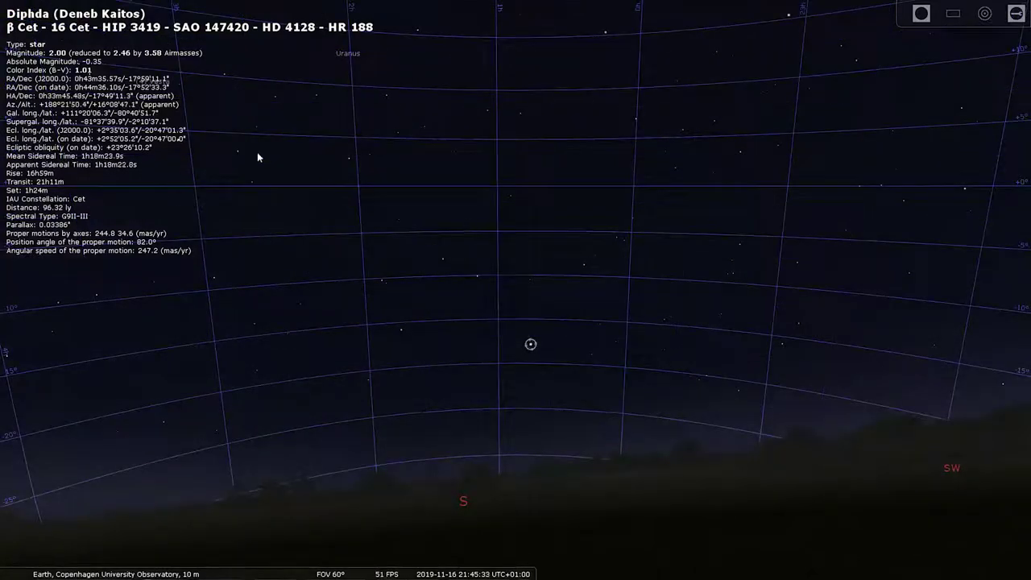
Step: Follow the celestial equator between Diphda in the south and Rigel in the southeast, in both directions
mouse_move(562, 185)
mouse_down()
mouse_move(681, 185)
mouse_move(662, 194)
mouse_up()
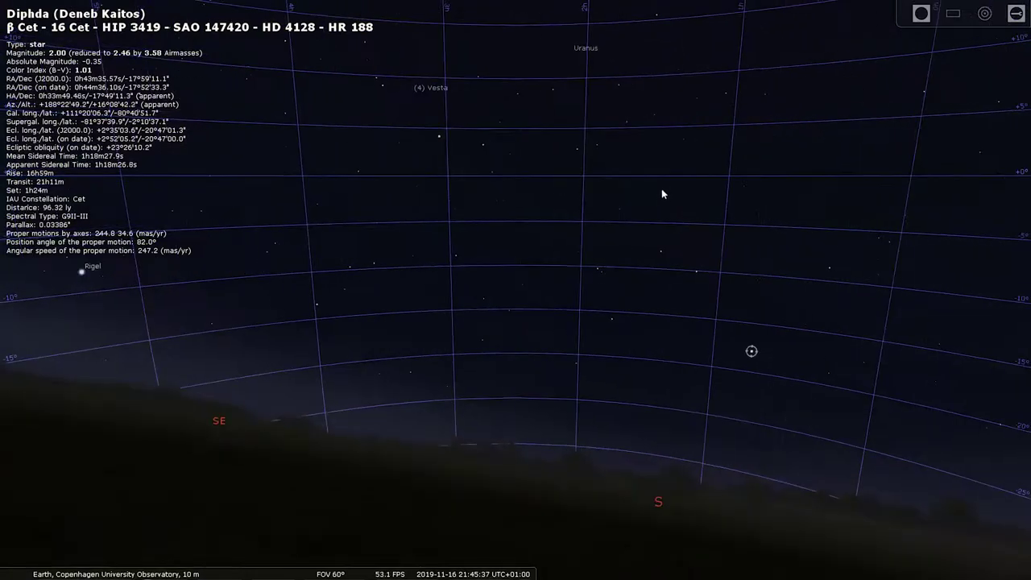
drag(577, 192, 659, 204)
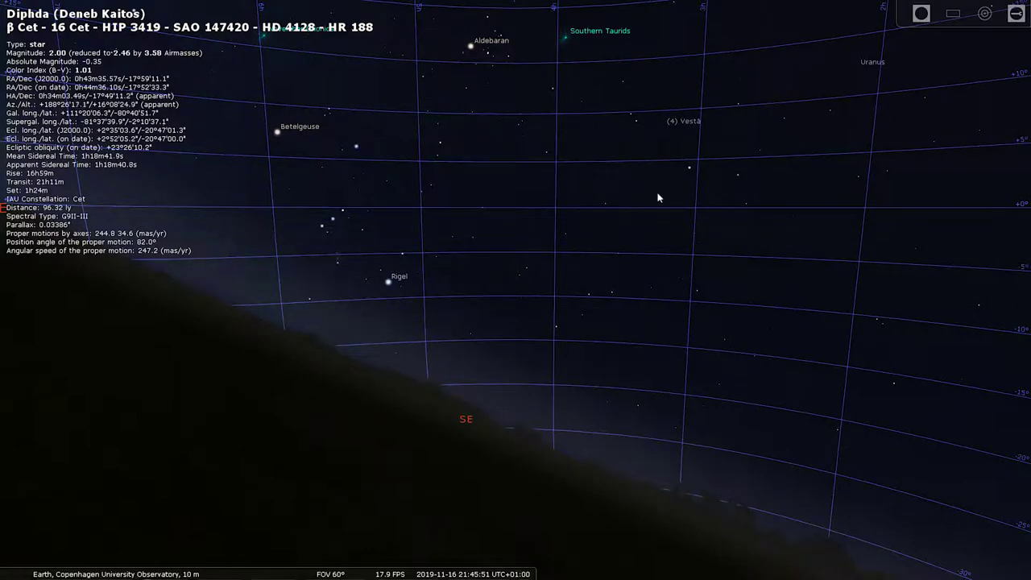
drag(658, 198, 569, 189)
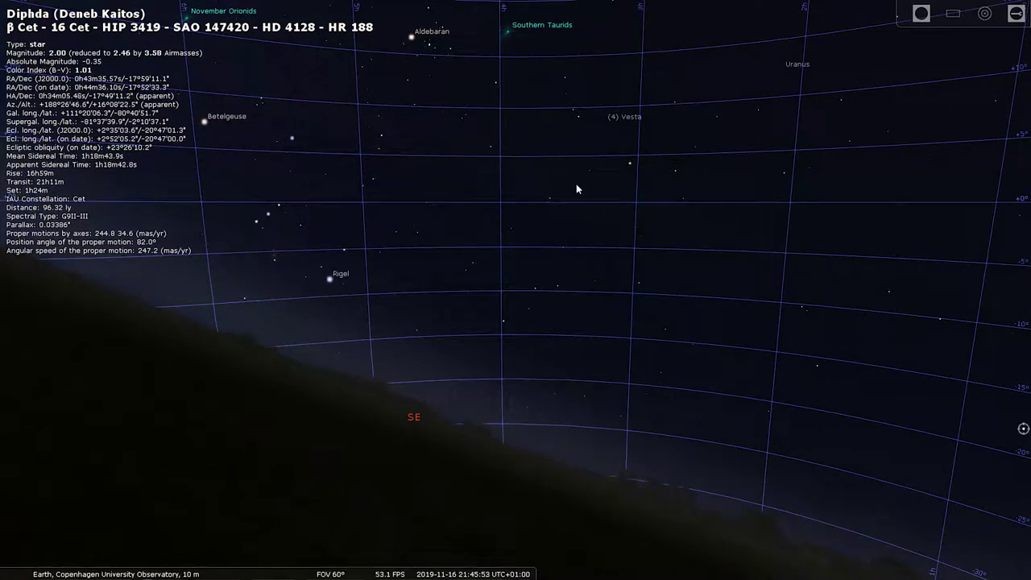
drag(679, 204, 620, 186)
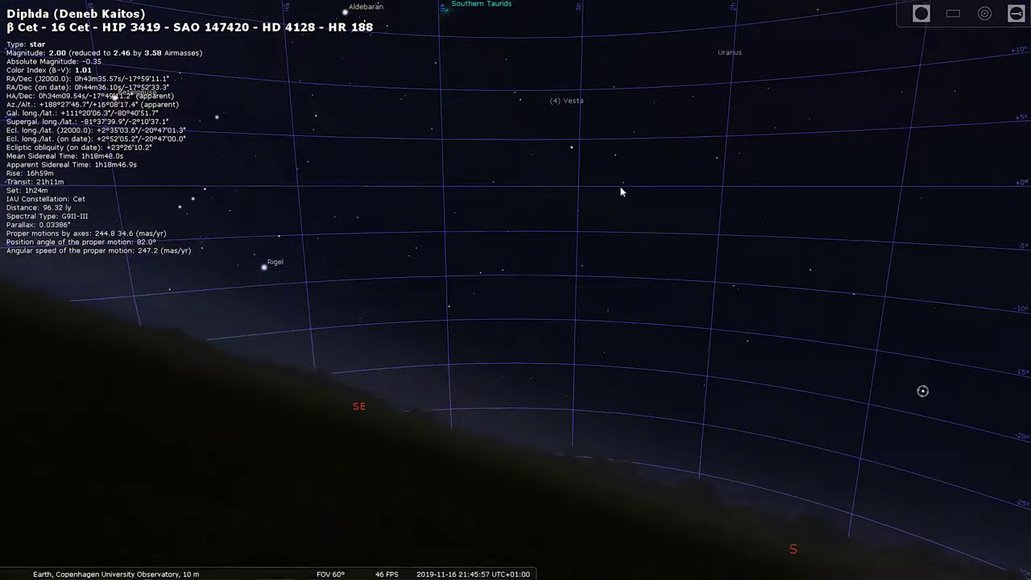
drag(745, 248, 670, 216)
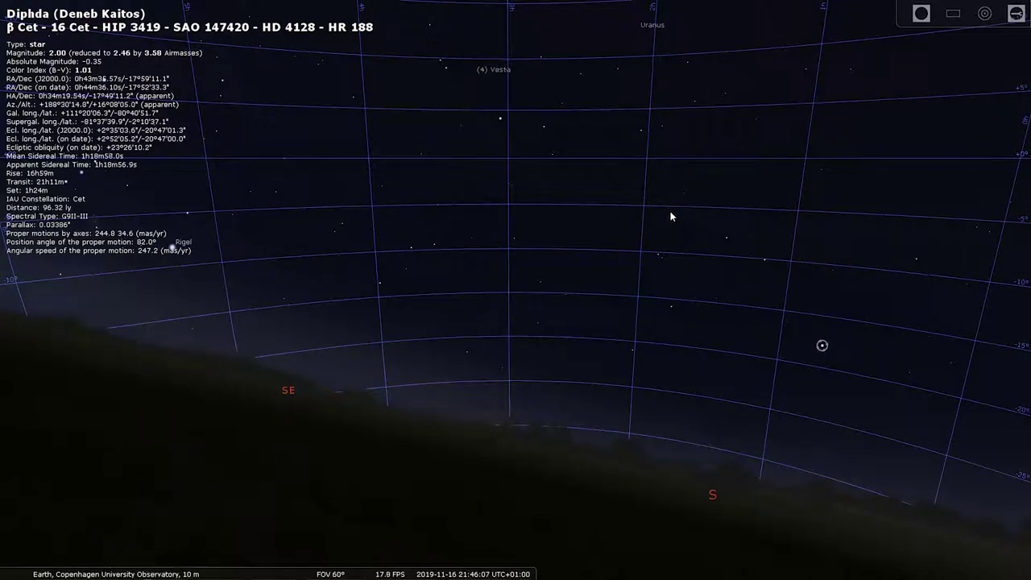
drag(814, 226, 665, 254)
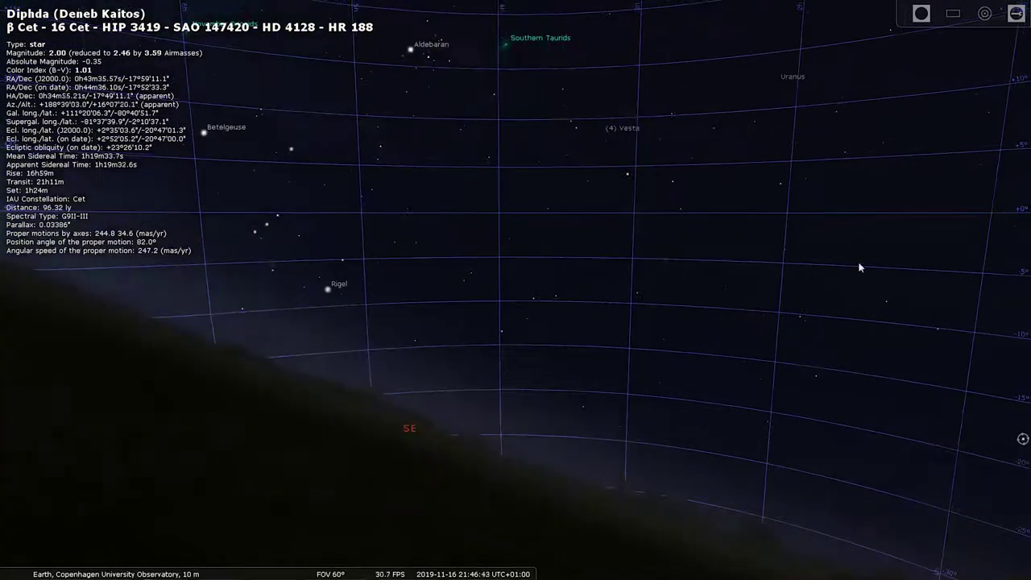
Step: Explore the equatorial grid up through the eastern sky around the Moon, Betelgeuse and Aldebaran
drag(648, 256, 764, 319)
key(Up)
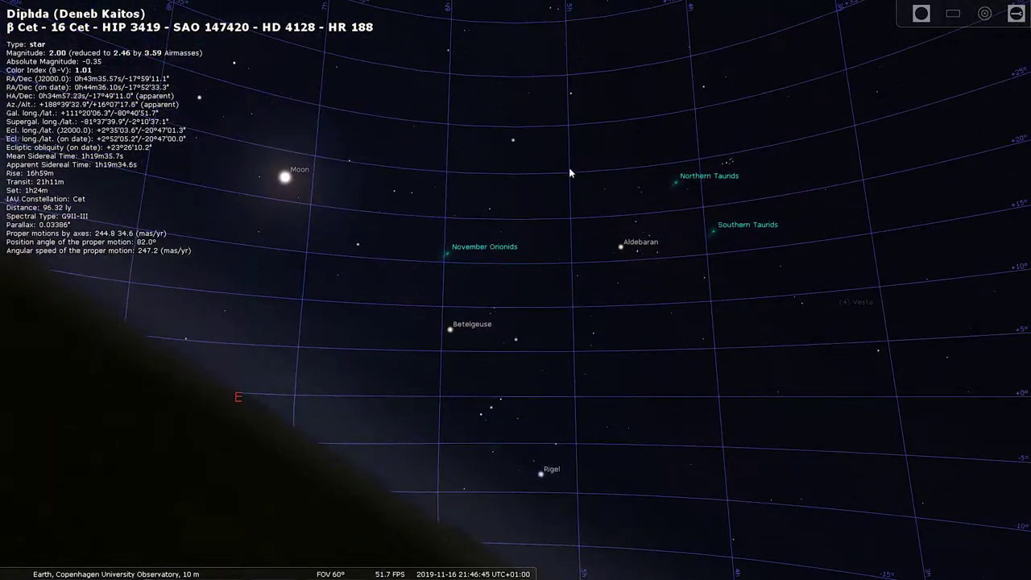
key(Right)
drag(662, 239, 548, 234)
mouse_move(862, 367)
mouse_down()
mouse_move(701, 300)
mouse_move(808, 272)
mouse_move(816, 285)
mouse_up()
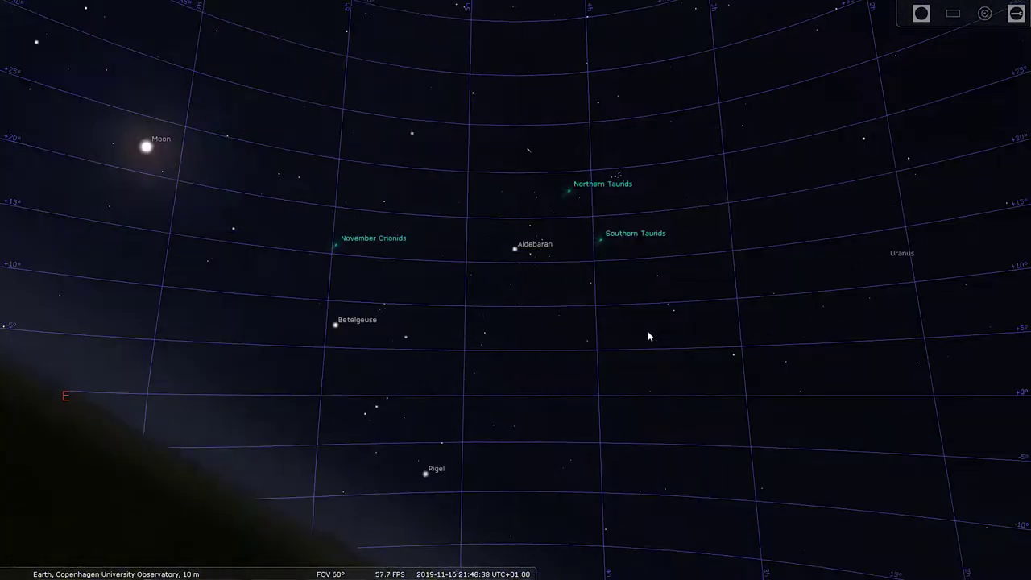
Step: Move past Uranus to the western sky, hide the equatorial grid and return to the azimuthal mount
key(Right)
key(Right)
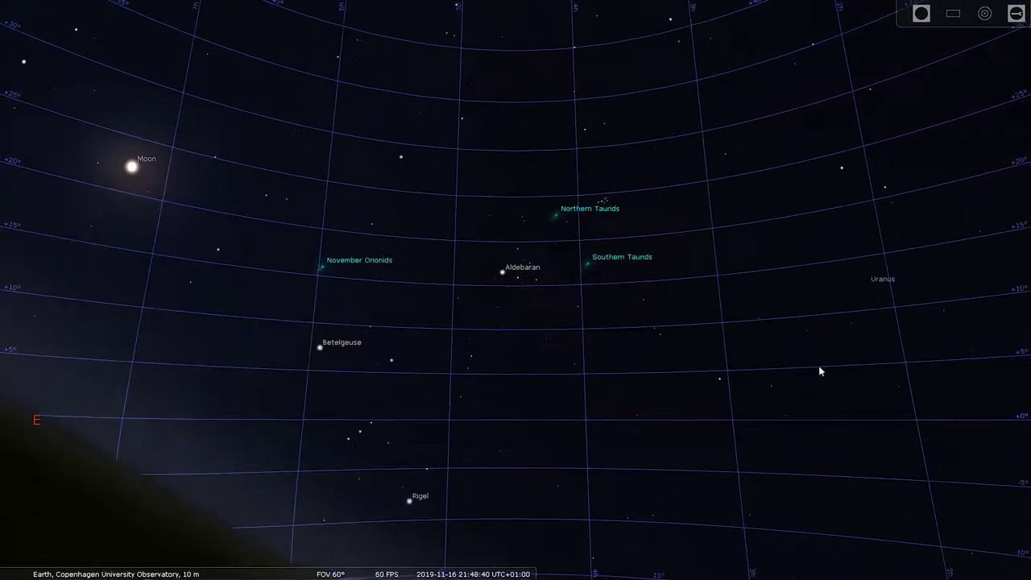
key(Right)
key(Right)
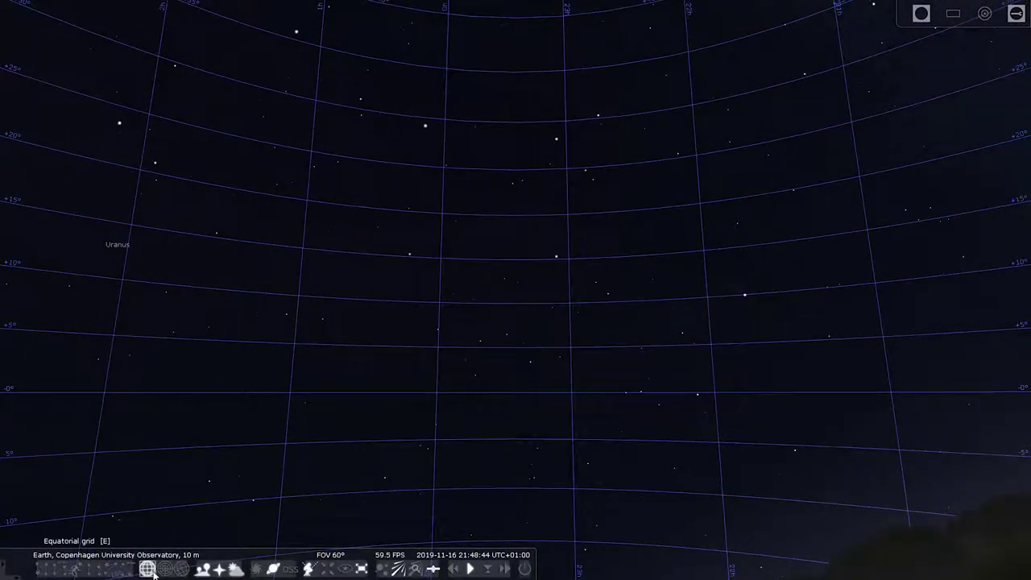
drag(773, 319, 637, 370)
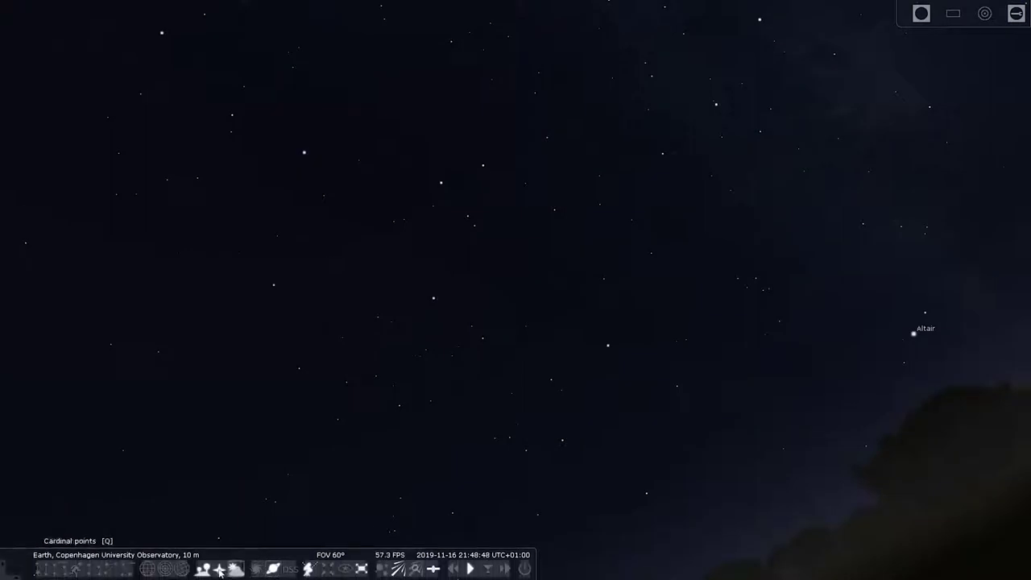
click(308, 568)
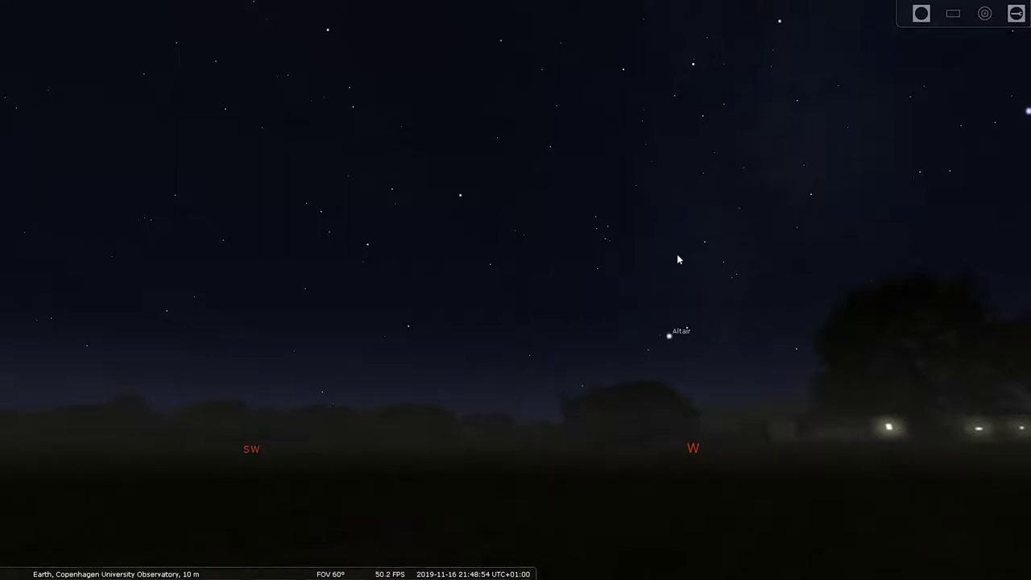
Step: Survey the western to northwestern sky around Altair, Deneb and Vega
drag(679, 258, 548, 303)
drag(640, 276, 495, 315)
drag(727, 304, 621, 309)
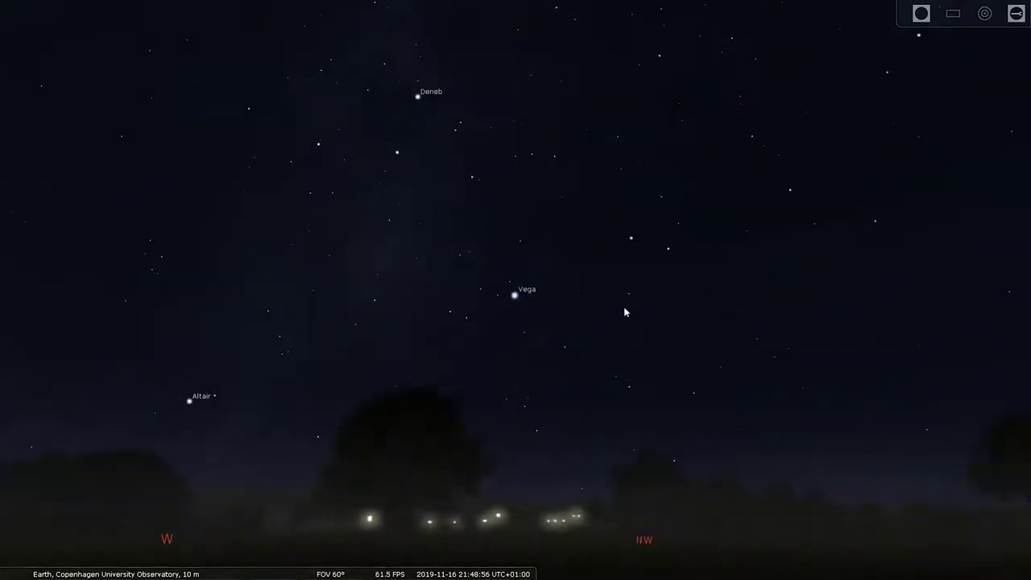
drag(710, 303, 791, 332)
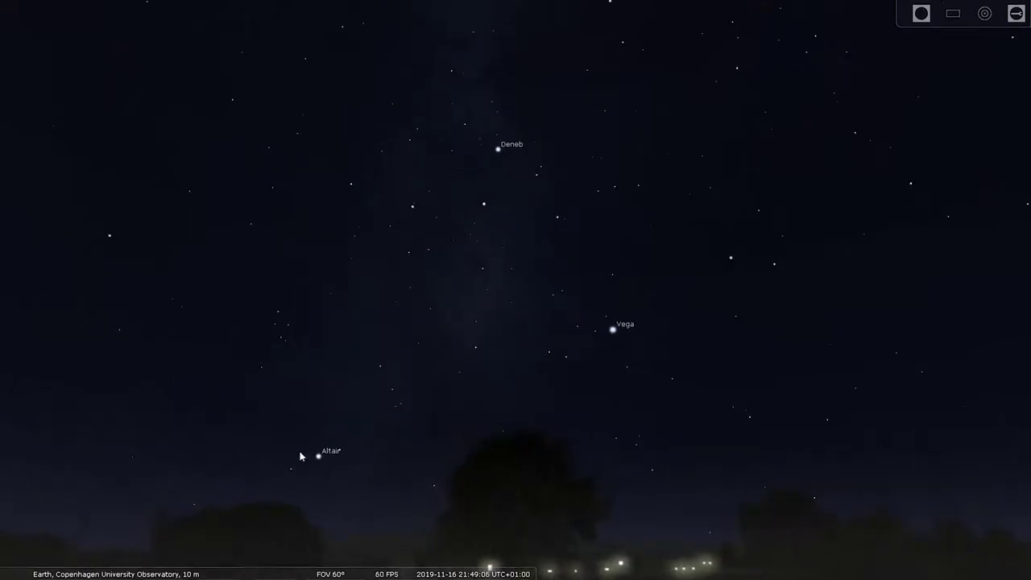
mouse_move(284, 575)
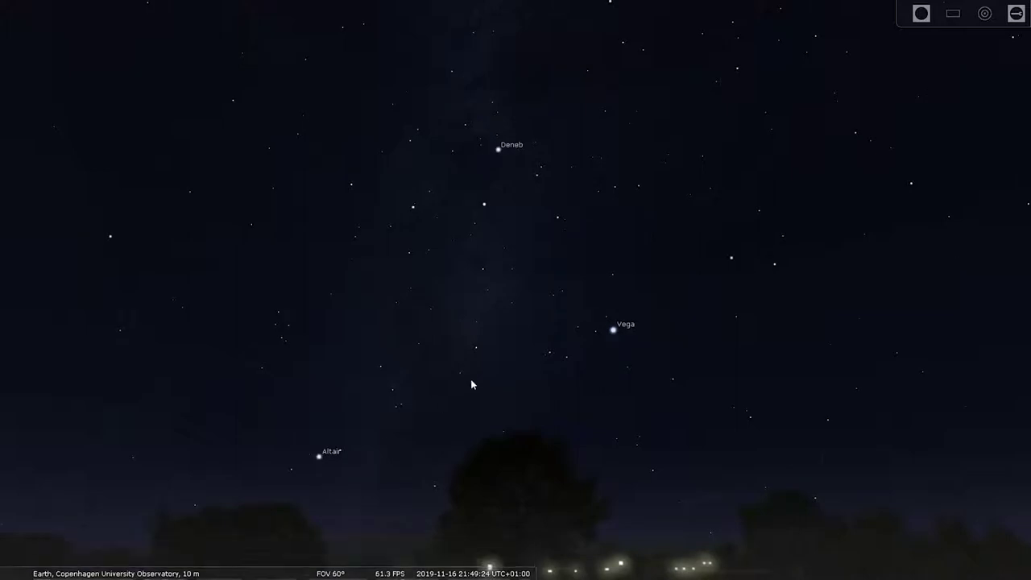
Step: Show the constellation lines and follow them through the southern sky to Aldebaran, Betelgeuse, Rigel and the Moon in the east
key(c)
drag(527, 293, 591, 323)
drag(398, 306, 578, 326)
drag(326, 341, 488, 298)
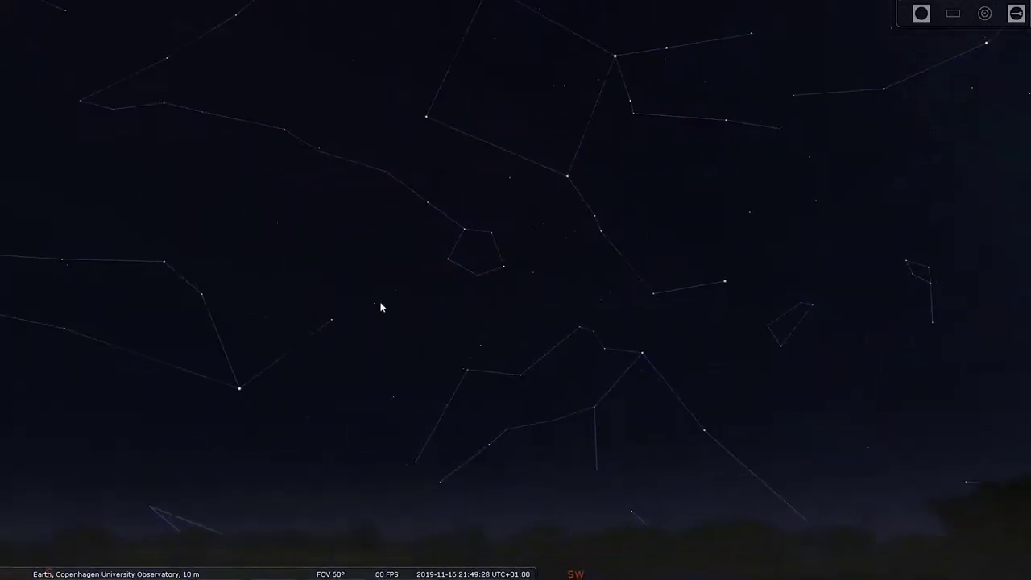
mouse_move(381, 306)
mouse_down()
mouse_move(554, 313)
mouse_move(510, 322)
mouse_move(553, 328)
mouse_move(544, 314)
mouse_up()
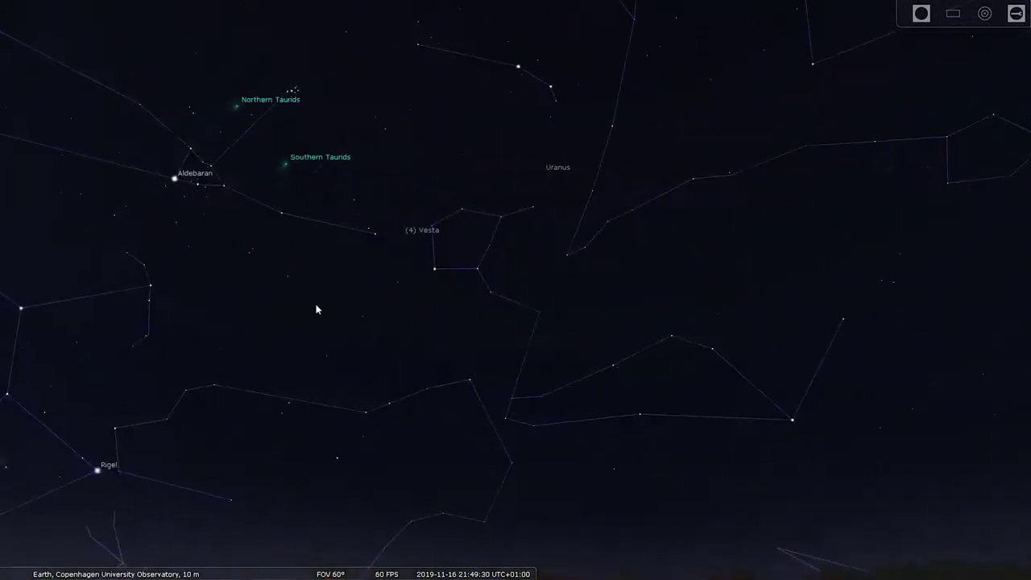
drag(315, 309, 476, 315)
drag(410, 301, 545, 336)
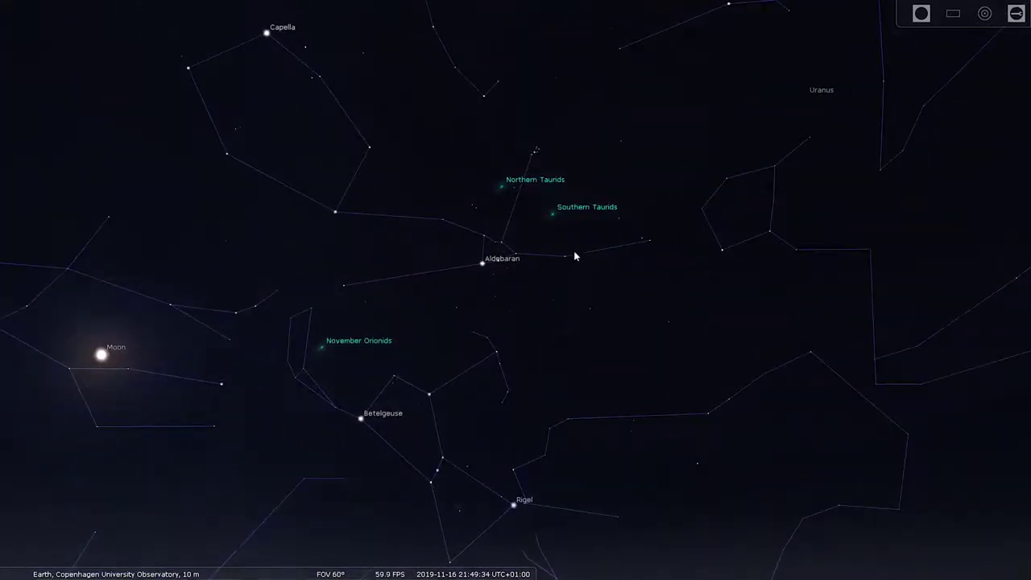
drag(460, 301, 527, 249)
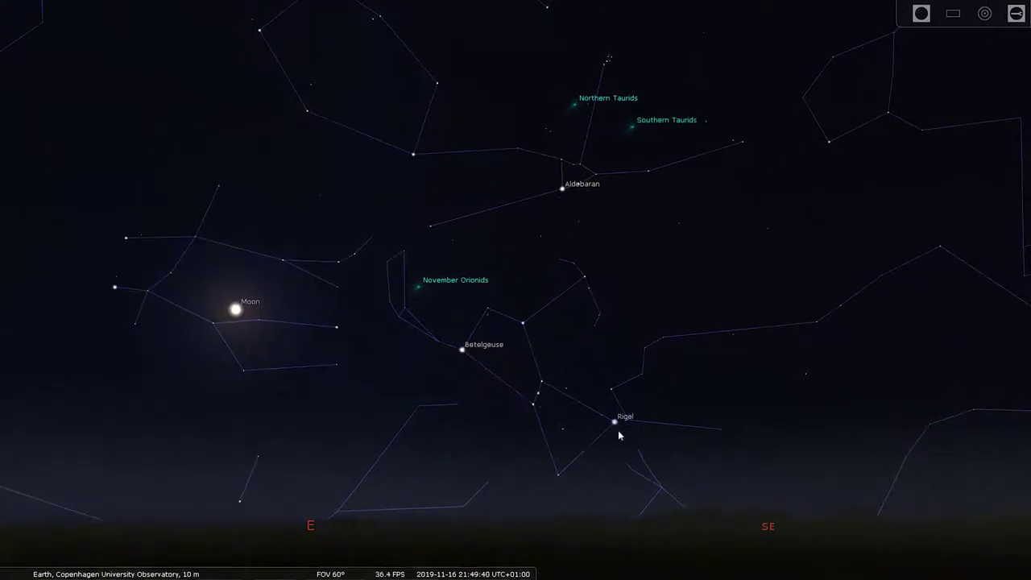
drag(343, 362, 535, 380)
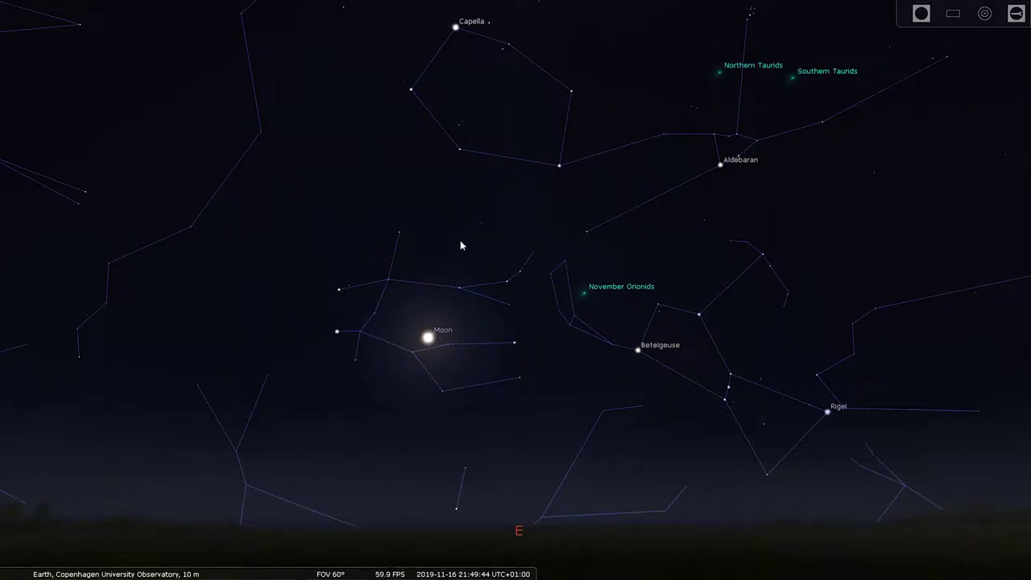
Step: Follow the constellation figures up to Capella and on to the Big Dipper's constellation between north and northeast
drag(467, 226, 453, 286)
drag(493, 191, 459, 287)
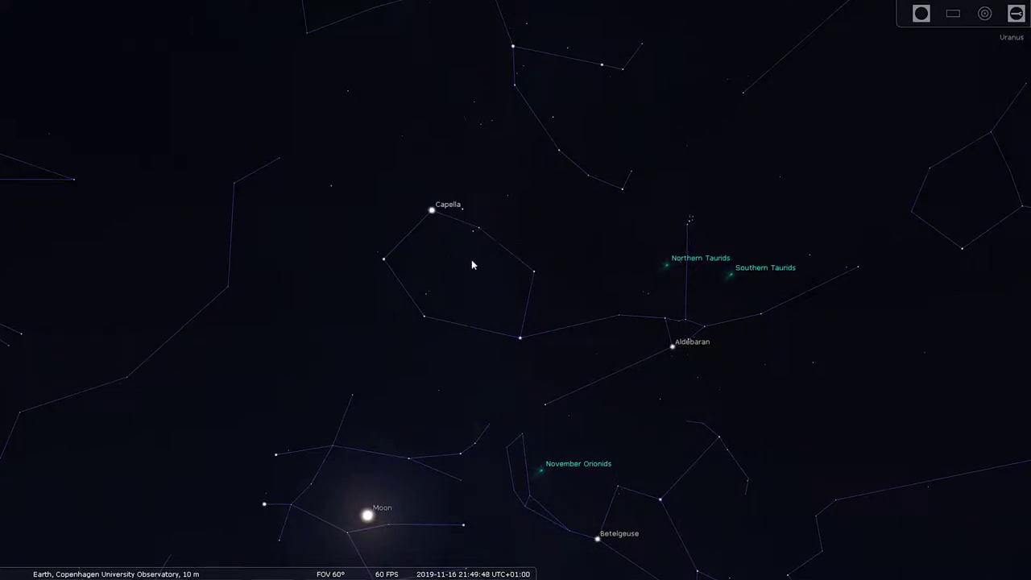
drag(473, 270, 493, 315)
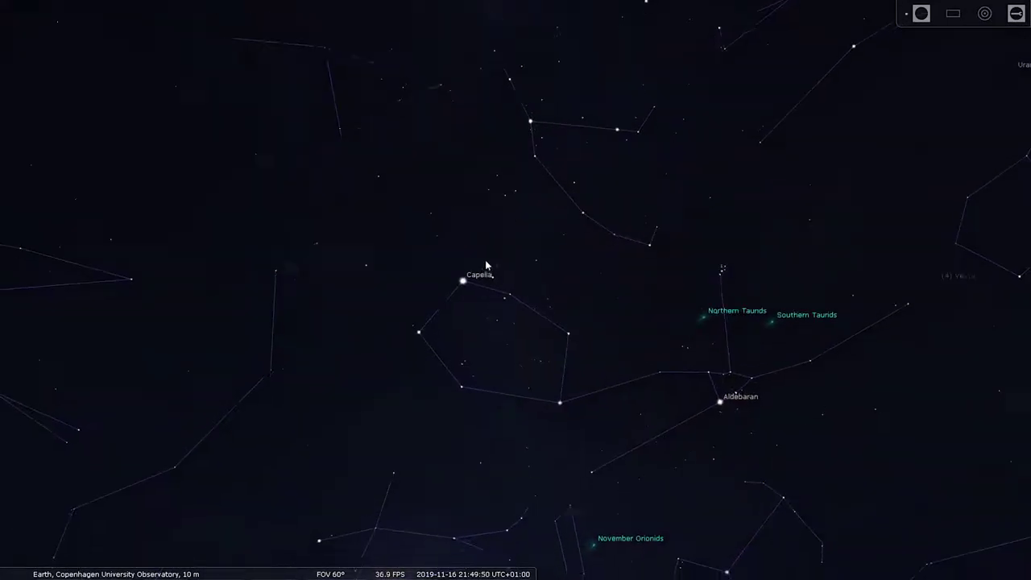
drag(462, 207, 564, 256)
mouse_move(451, 256)
mouse_down()
mouse_move(516, 218)
mouse_move(488, 216)
mouse_move(529, 171)
mouse_up()
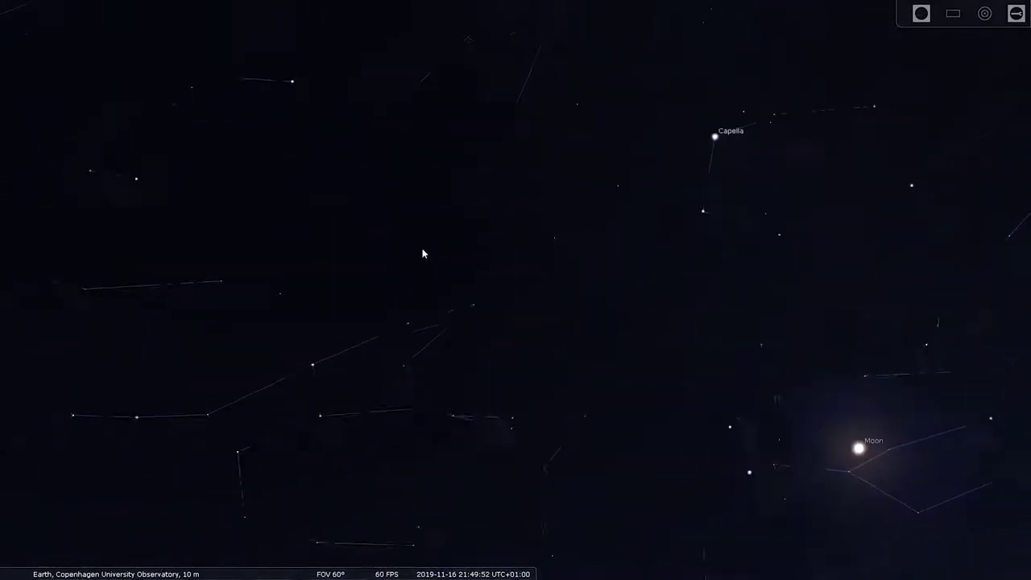
drag(421, 249, 556, 133)
drag(460, 253, 509, 206)
drag(564, 341, 512, 332)
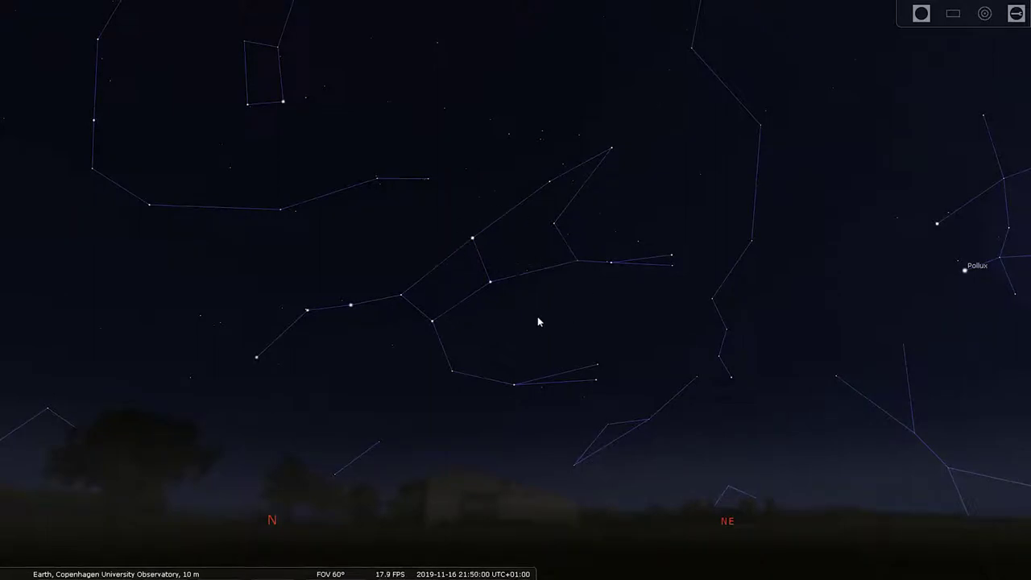
mouse_move(538, 317)
mouse_down()
mouse_move(568, 319)
mouse_move(552, 319)
mouse_up()
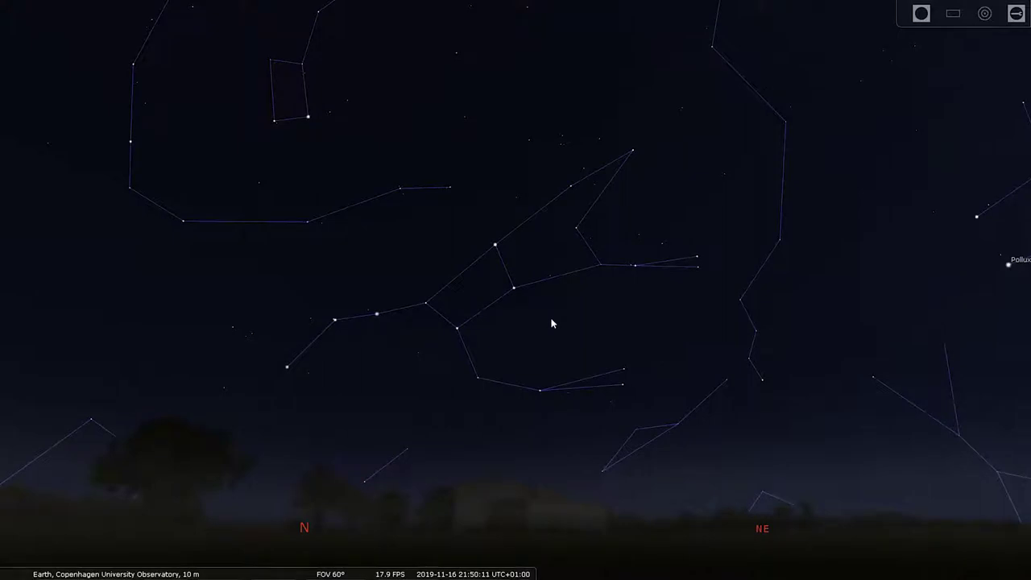
Step: Trace the constellation figures from the Little Dipper high in the north to Vega and Deneb in the northwest
drag(552, 278, 622, 307)
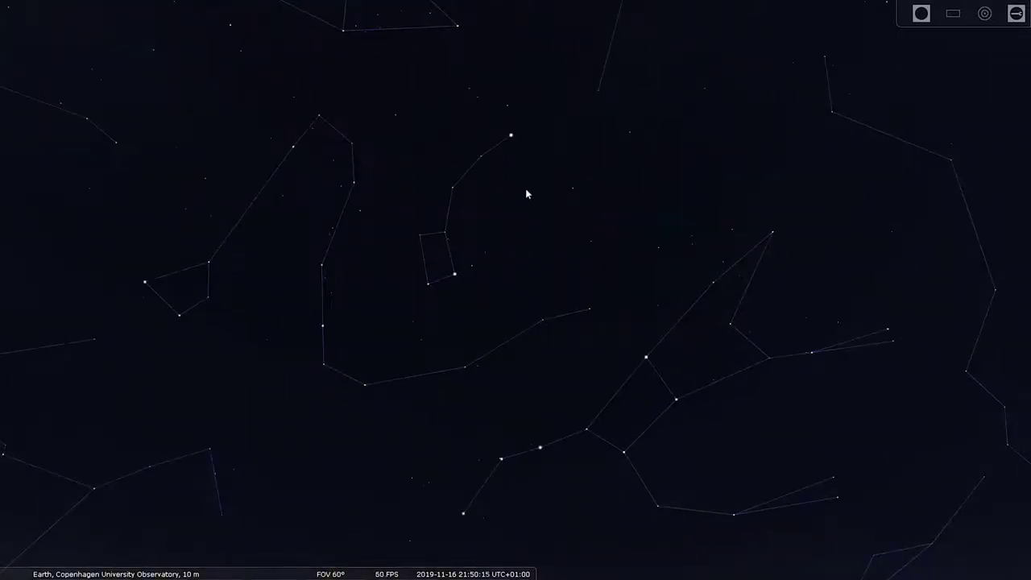
drag(522, 250, 664, 171)
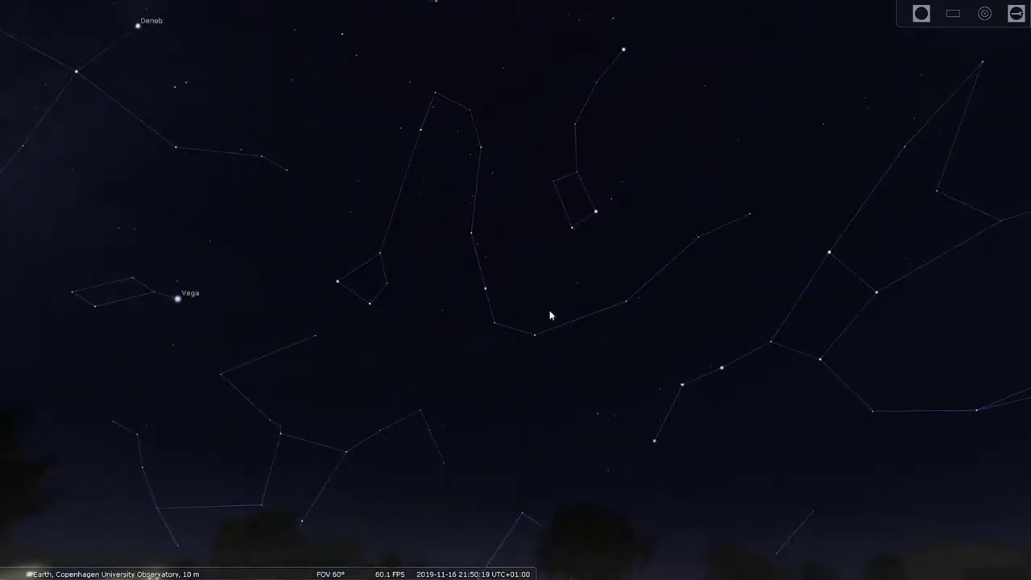
key(Down)
key(Left)
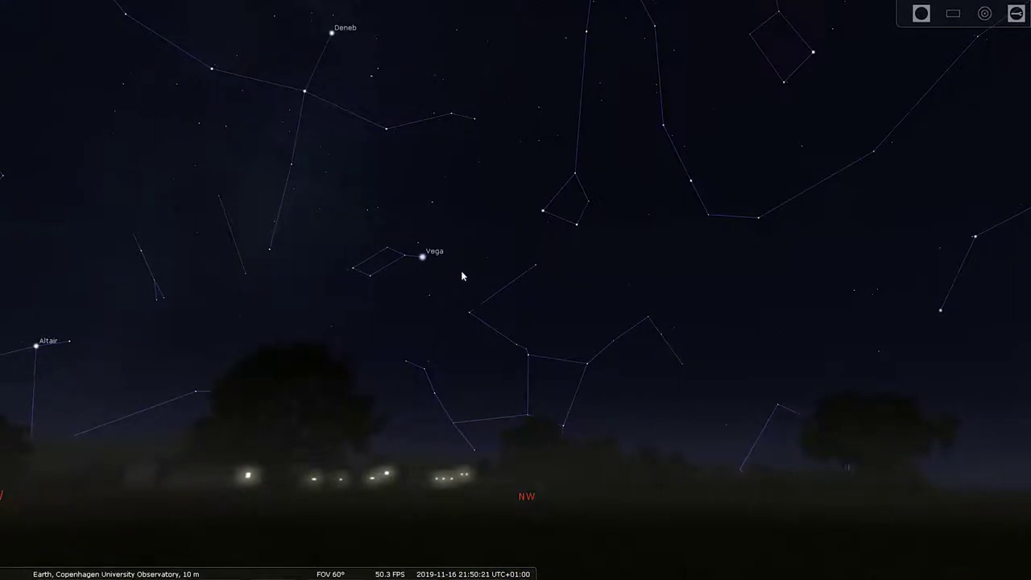
drag(390, 250, 488, 270)
key(Left)
key(Up)
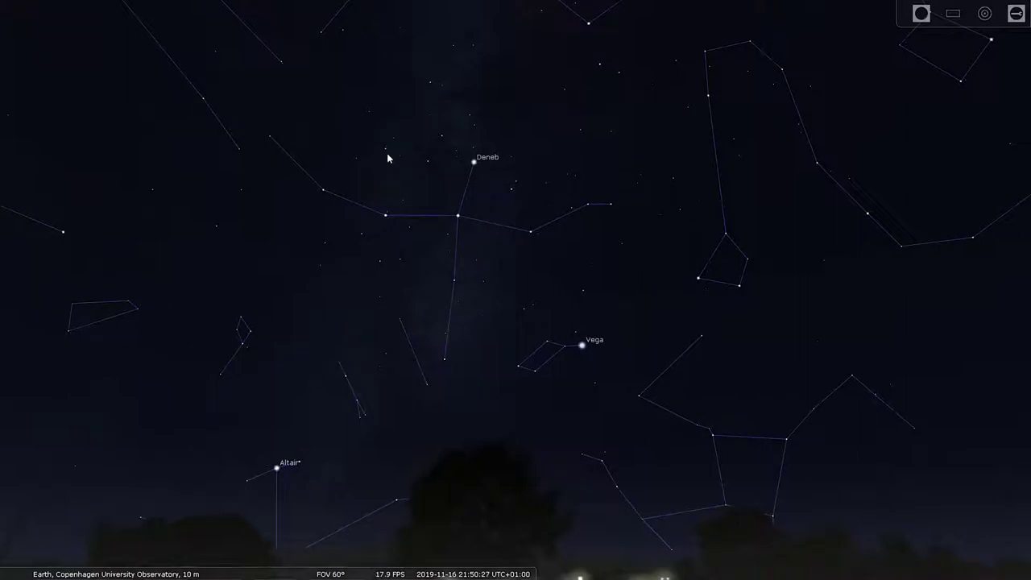
Step: Follow the constellation figures from Deneb across the southern sky to Aldebaran, Capella and the Moon
drag(387, 153, 485, 194)
drag(415, 219, 524, 196)
drag(369, 225, 523, 266)
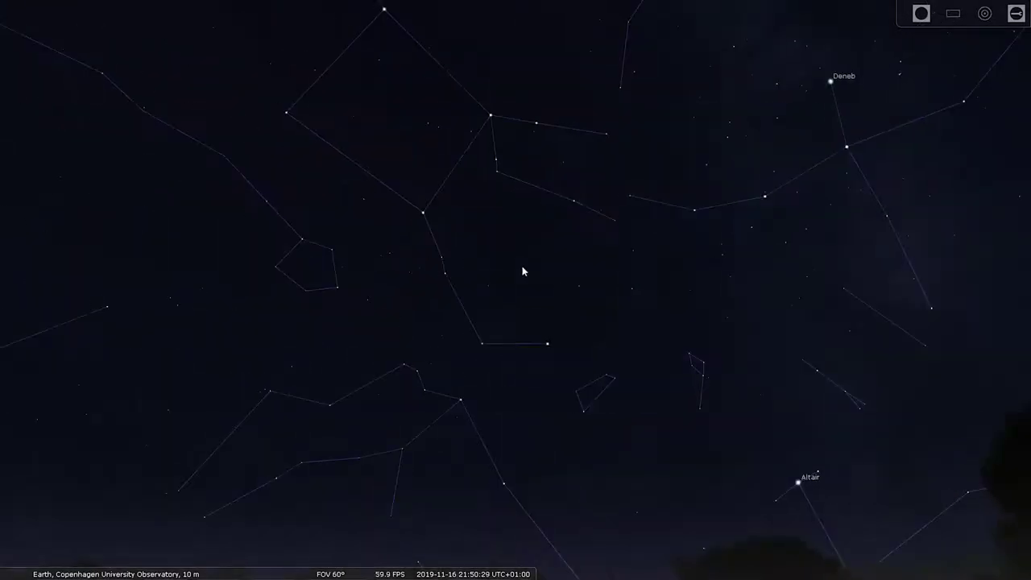
drag(331, 372, 487, 303)
drag(153, 346, 521, 332)
key(Up)
key(Left)
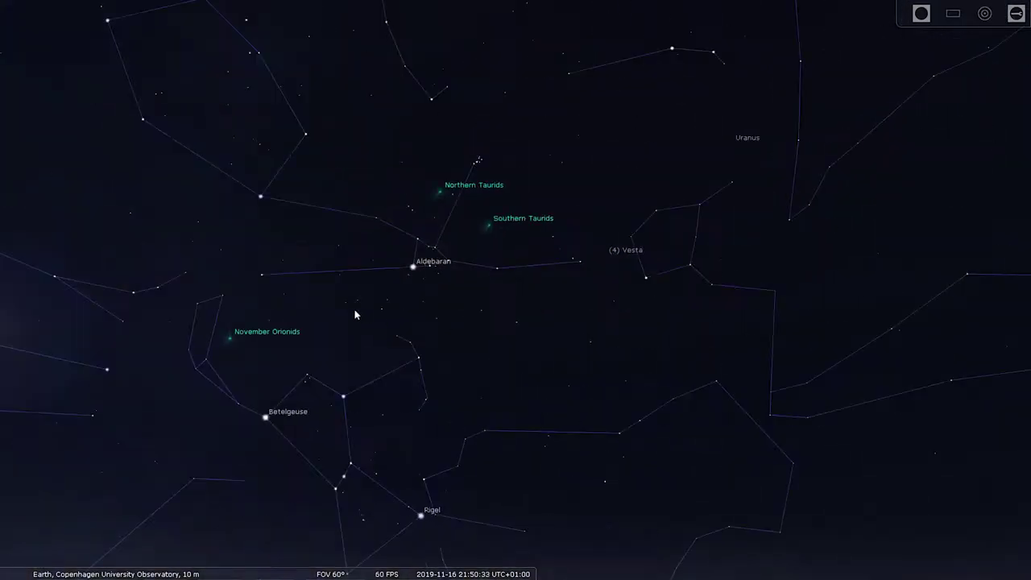
key(Left)
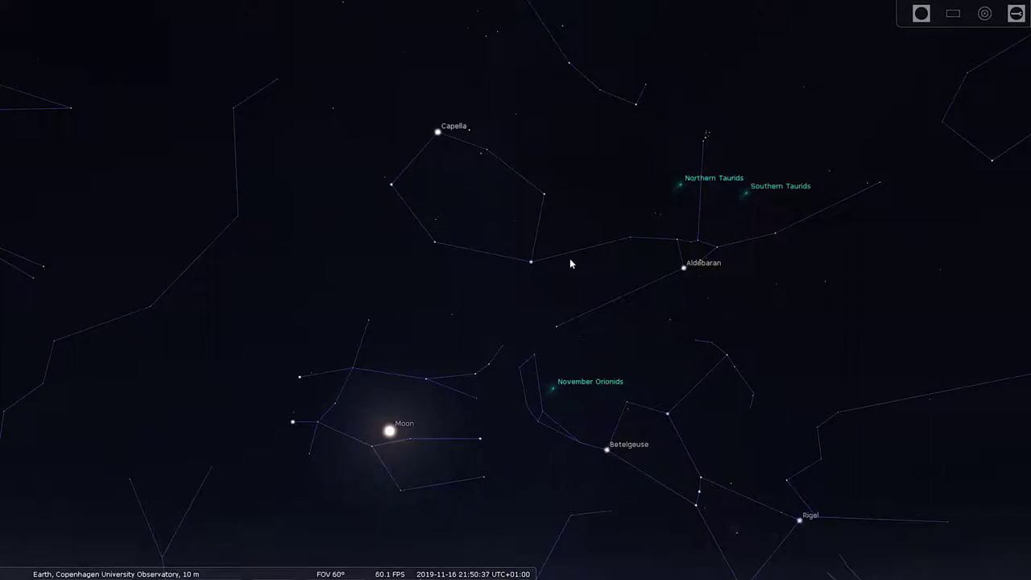
Step: Examine the constellation figures around the Moon and Betelgeuse in the east, ending at the Little Dipper in the north
key(Down)
key(Left)
key(Down)
key(Left)
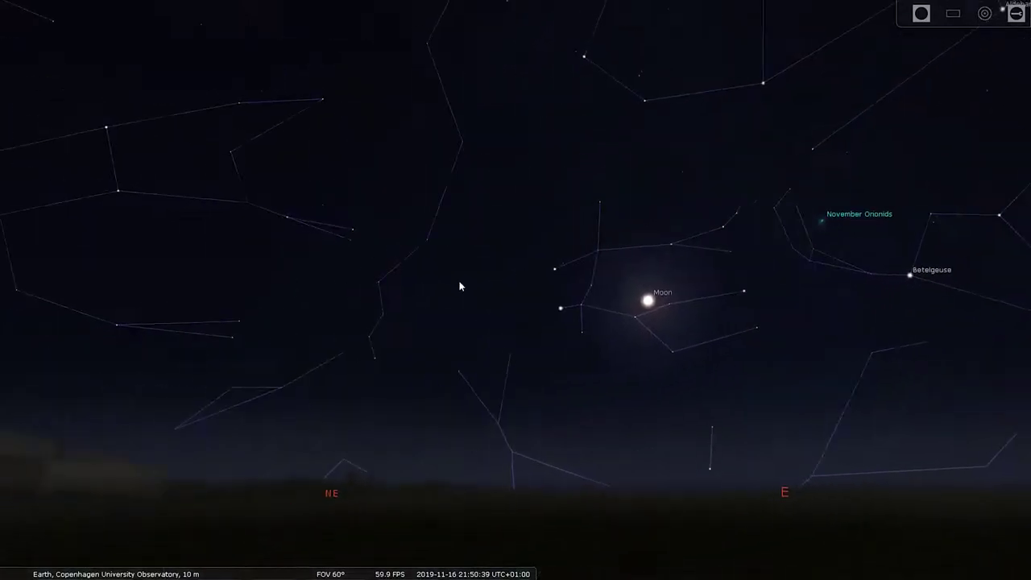
key(Right)
key(Up)
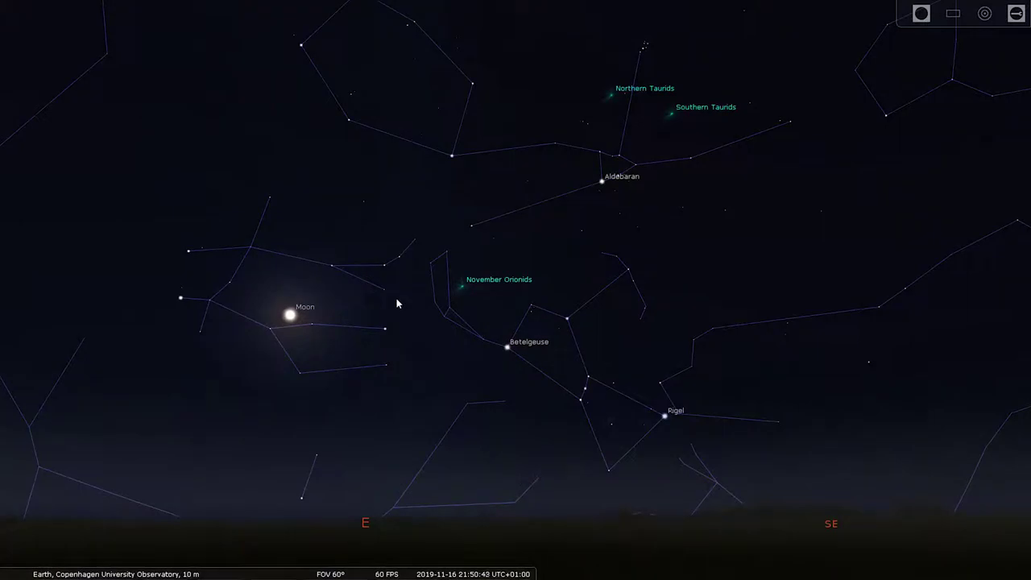
drag(184, 278, 484, 288)
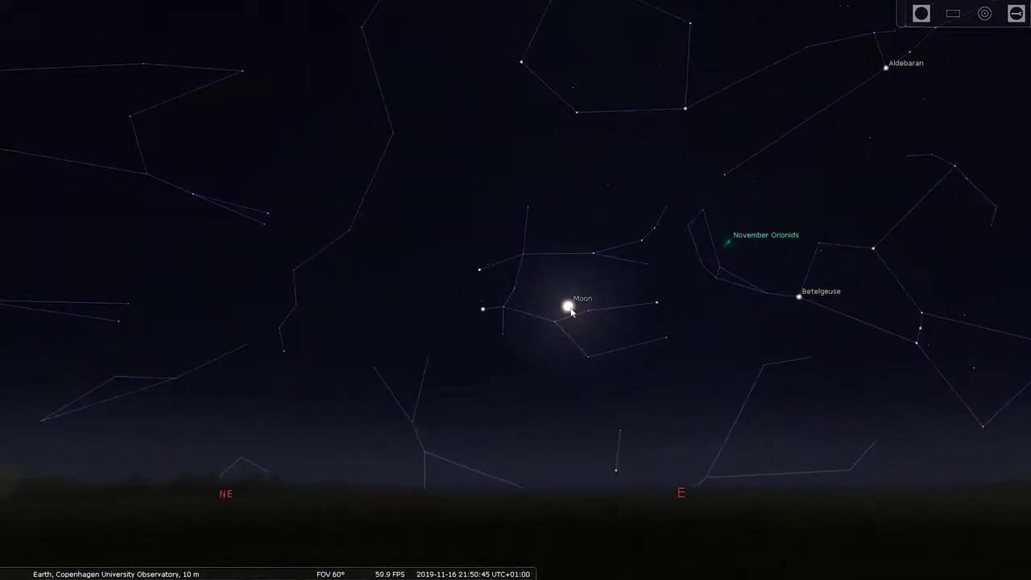
key(Left)
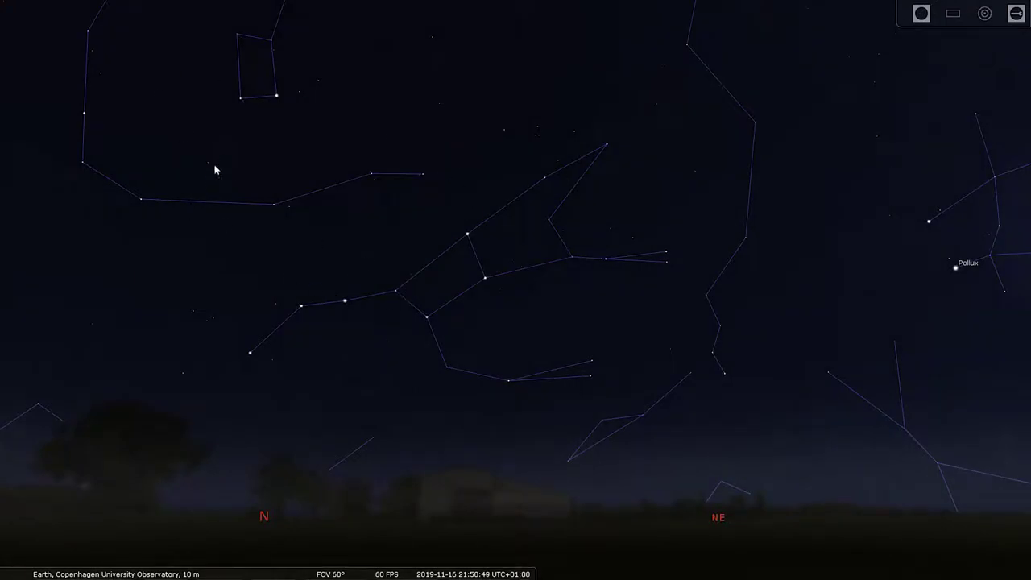
drag(214, 169, 345, 299)
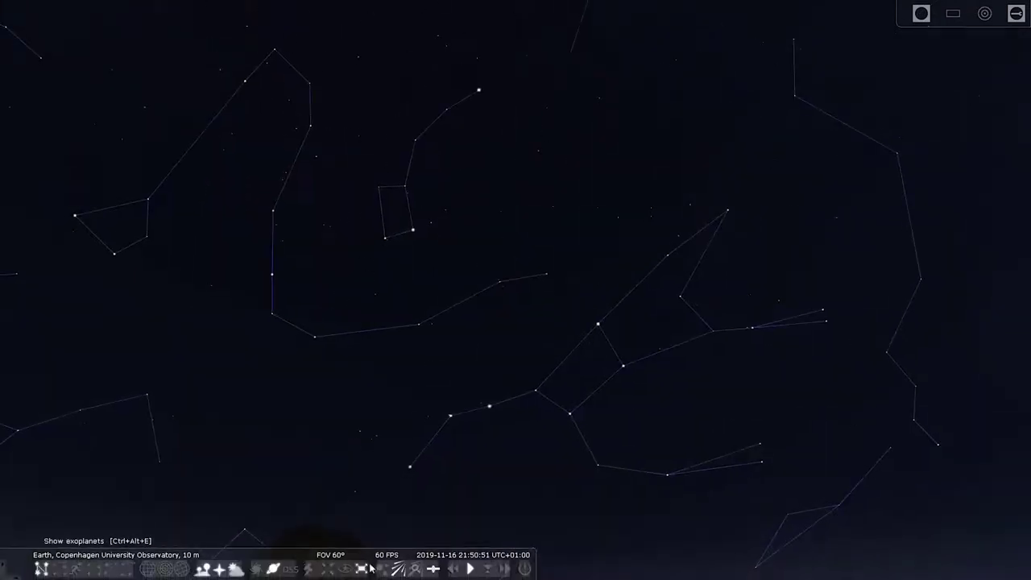
Step: Demonstrate night mode on the northern constellations by switching it on and off twice
click(345, 569)
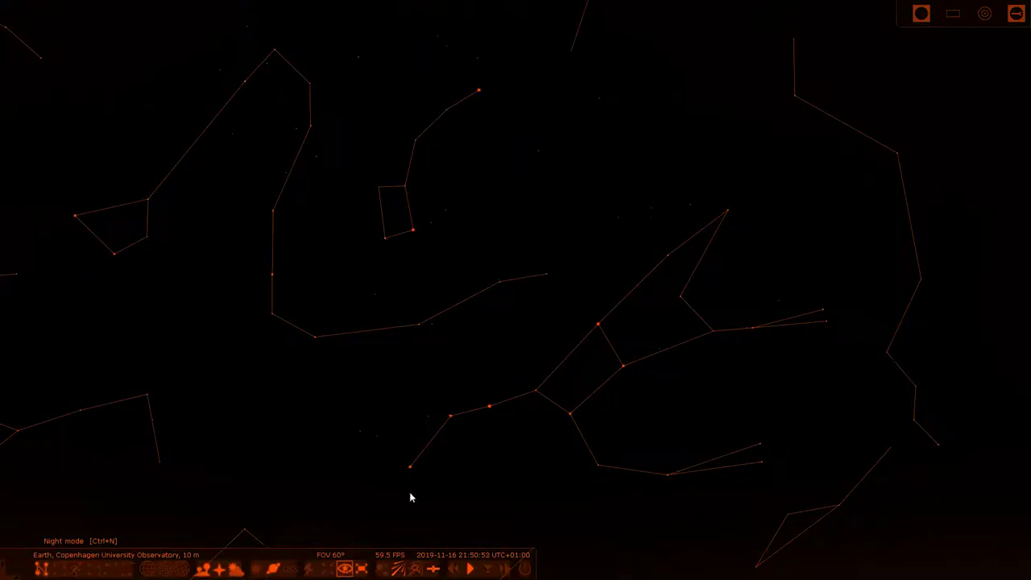
drag(509, 359, 579, 329)
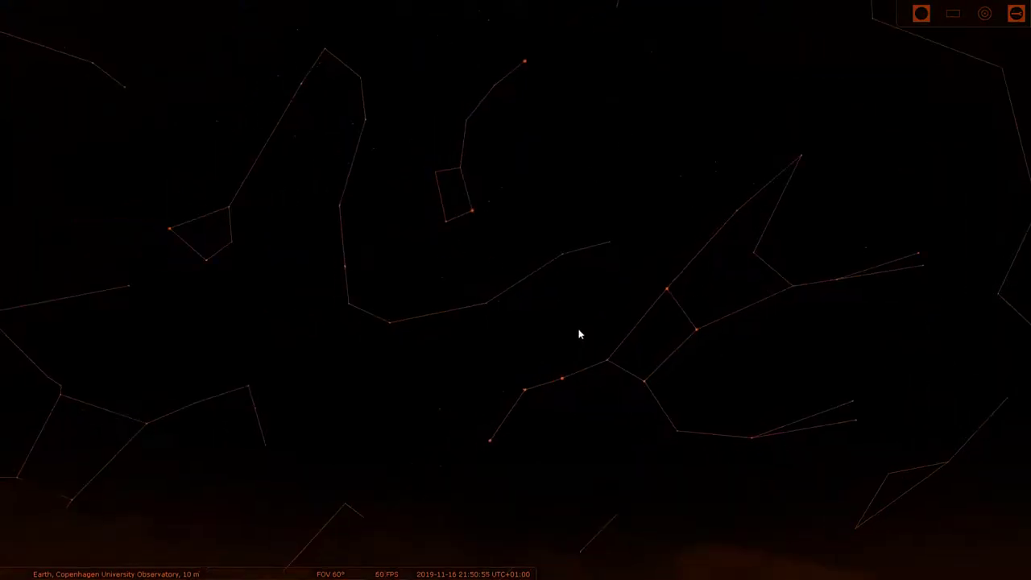
key(Left)
key(Down)
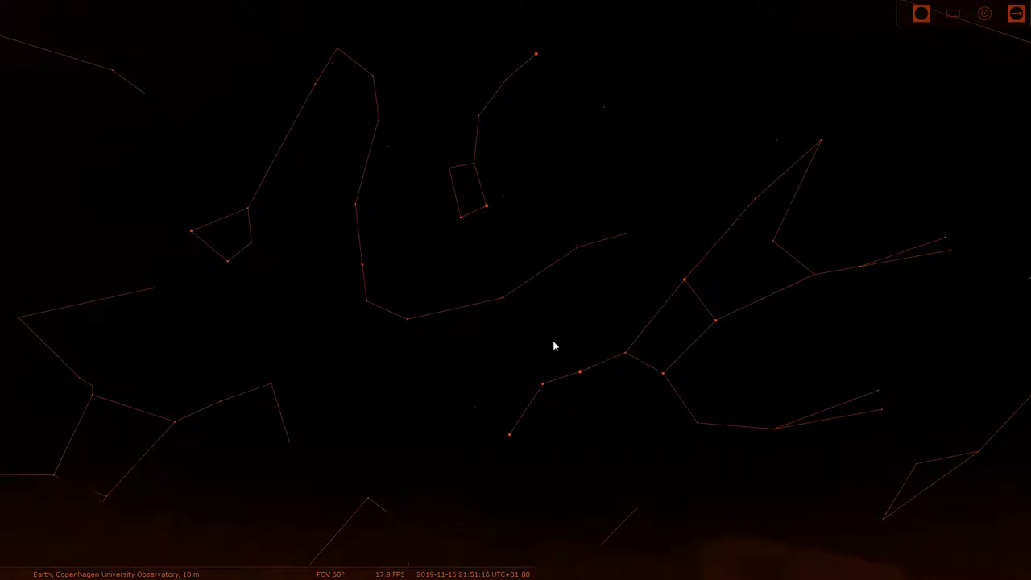
click(348, 569)
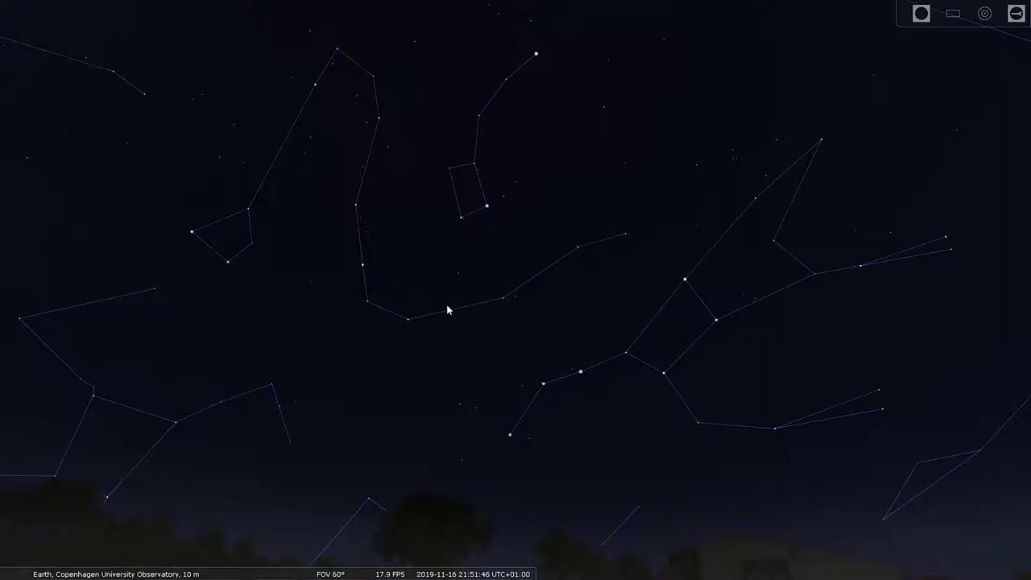
click(355, 569)
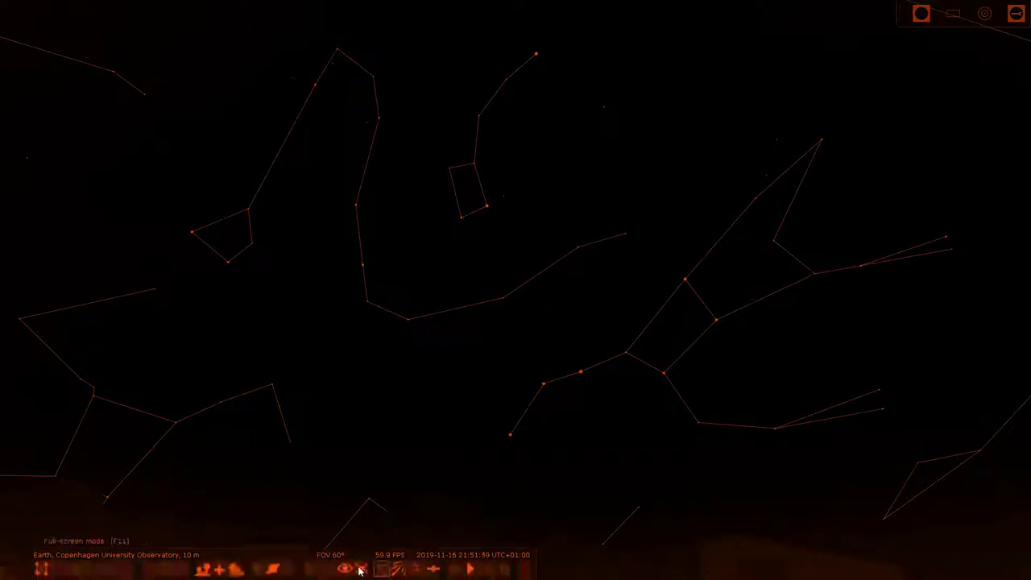
click(354, 568)
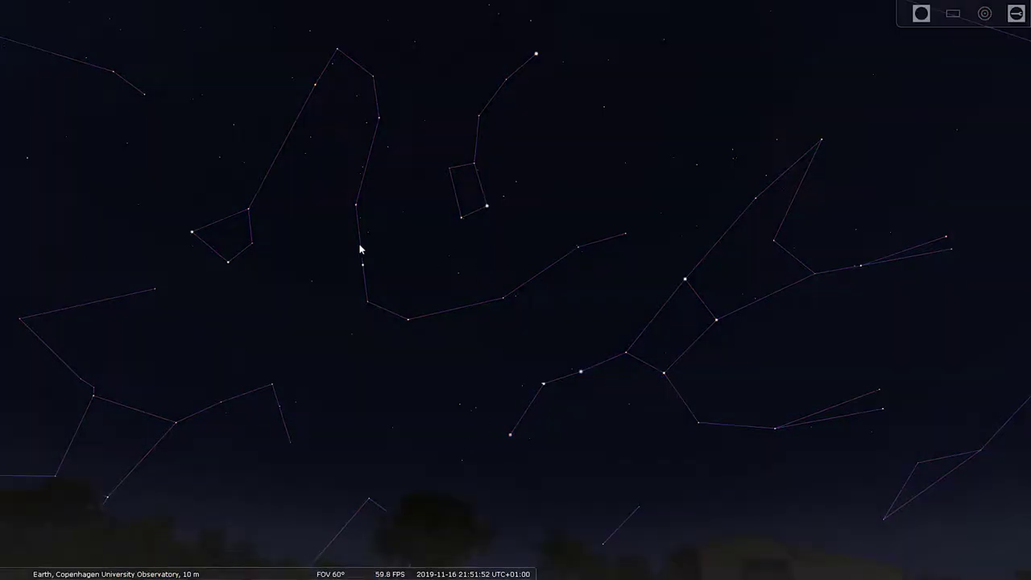
Step: Sweep past the large square of stars between Uranus and Deneb and back to Vega in the northwest
drag(360, 244, 643, 291)
drag(530, 311, 603, 310)
key(c)
drag(403, 278, 649, 345)
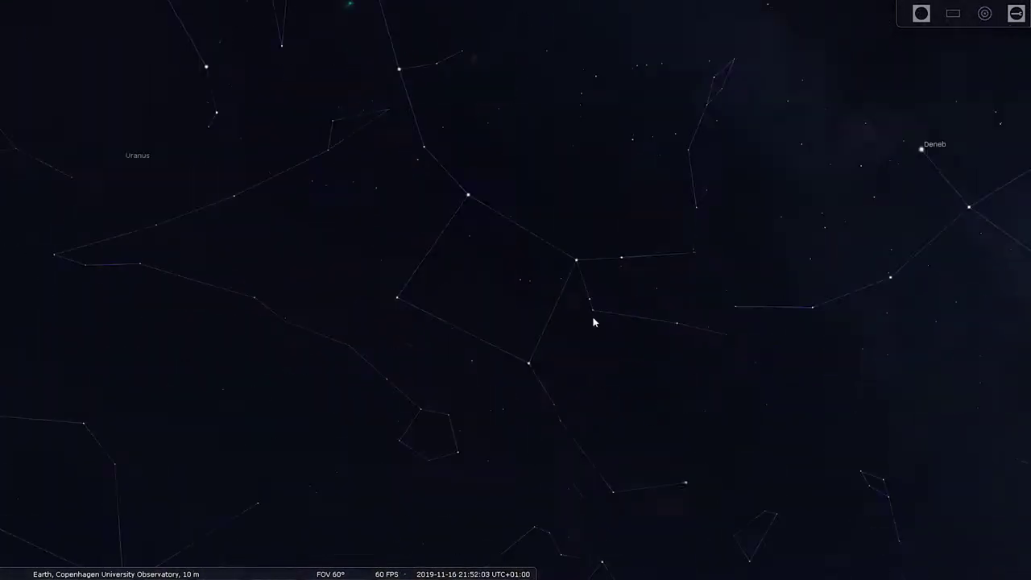
drag(594, 320, 511, 362)
drag(664, 303, 379, 274)
drag(599, 301, 504, 256)
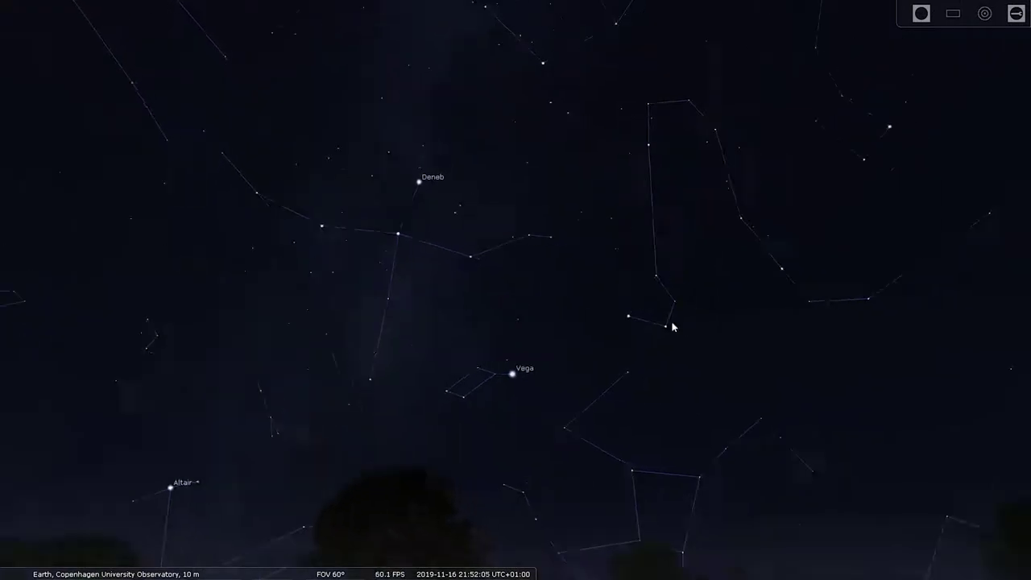
drag(725, 340, 558, 328)
Step: Show the constellation boundaries and view them in the sky around Deneb and Vega
mouse_move(81, 568)
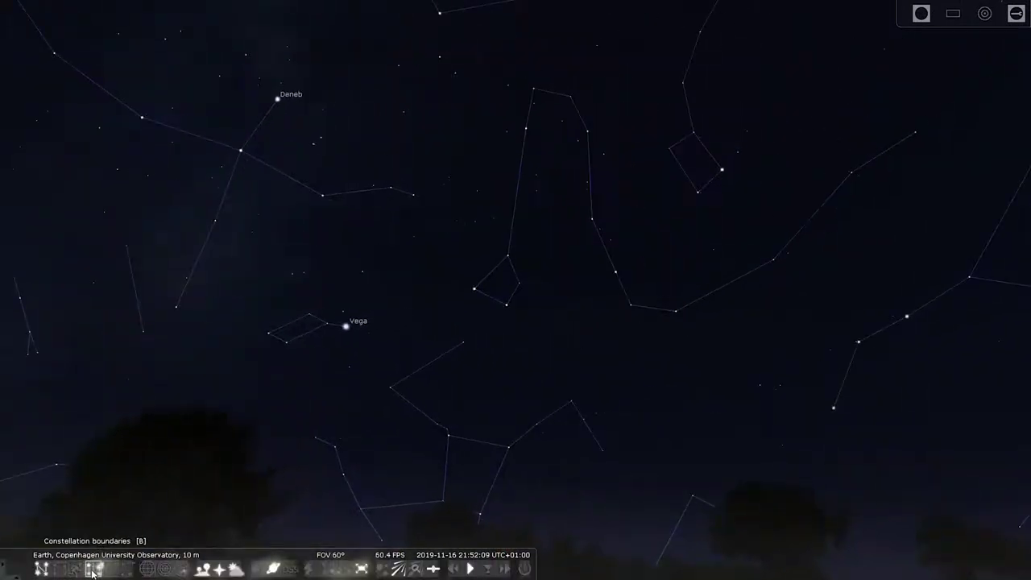
mouse_move(471, 319)
mouse_down()
mouse_move(535, 316)
mouse_move(631, 340)
mouse_up()
drag(451, 272, 619, 334)
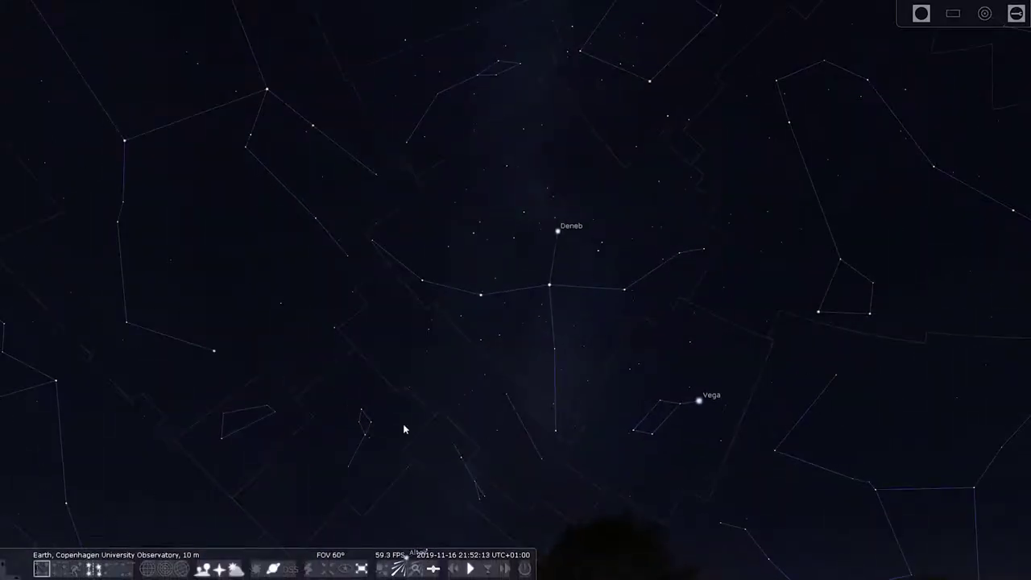
Step: Hide the constellation lines and show only the constellation boundaries in the sky around Deneb and Vega
key(c)
key(Right)
key(Up)
key(Left)
key(Down)
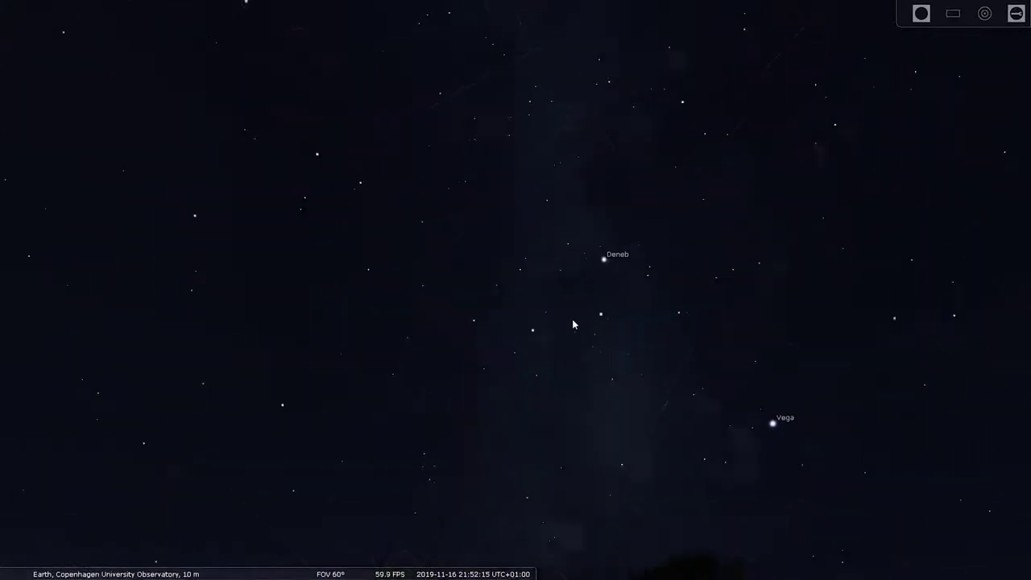
key(Left)
key(Up)
key(b)
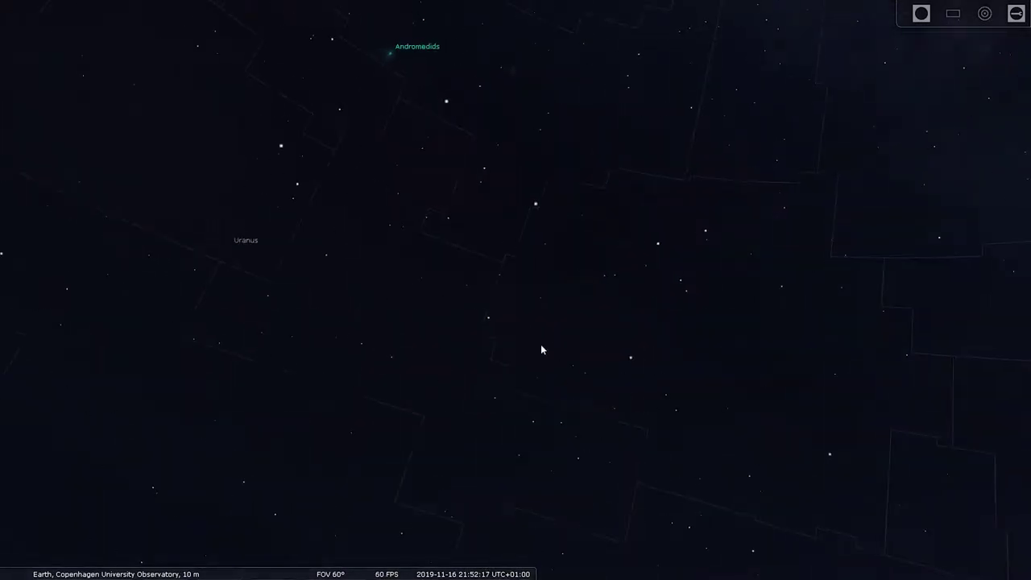
Step: Examine the constellation boundaries from Uranus across to the Moon and Aldebaran, ending around Vesta and Rigel
drag(458, 341, 542, 276)
drag(485, 389, 654, 363)
key(Left)
key(Up)
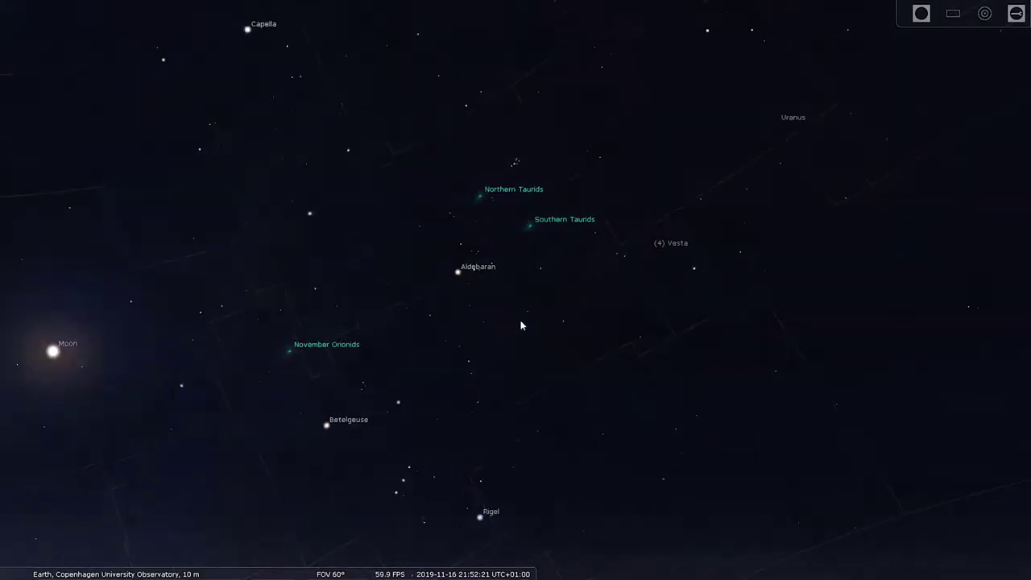
key(Left)
key(Down)
key(Right)
key(Up)
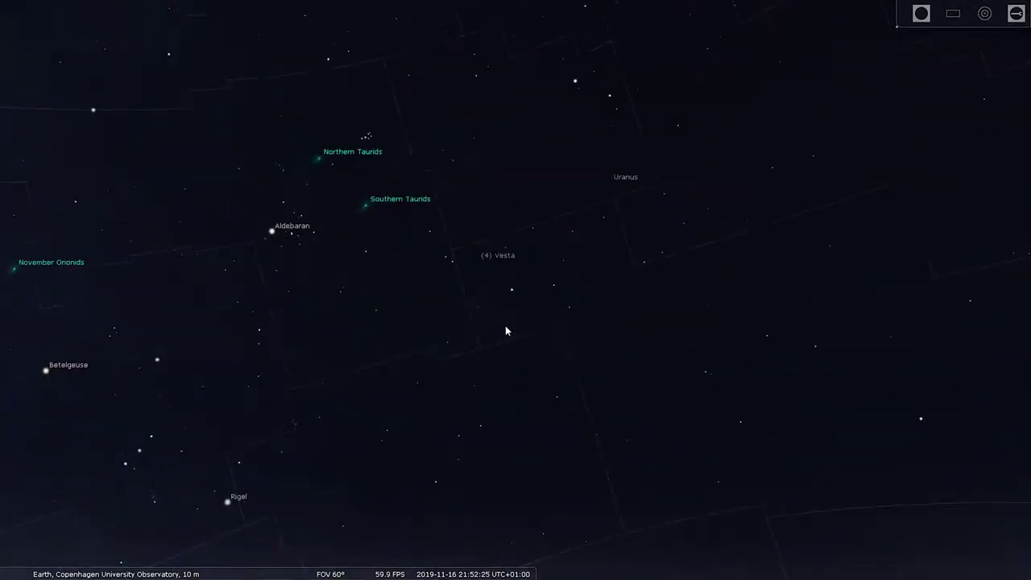
key(Right)
key(Down)
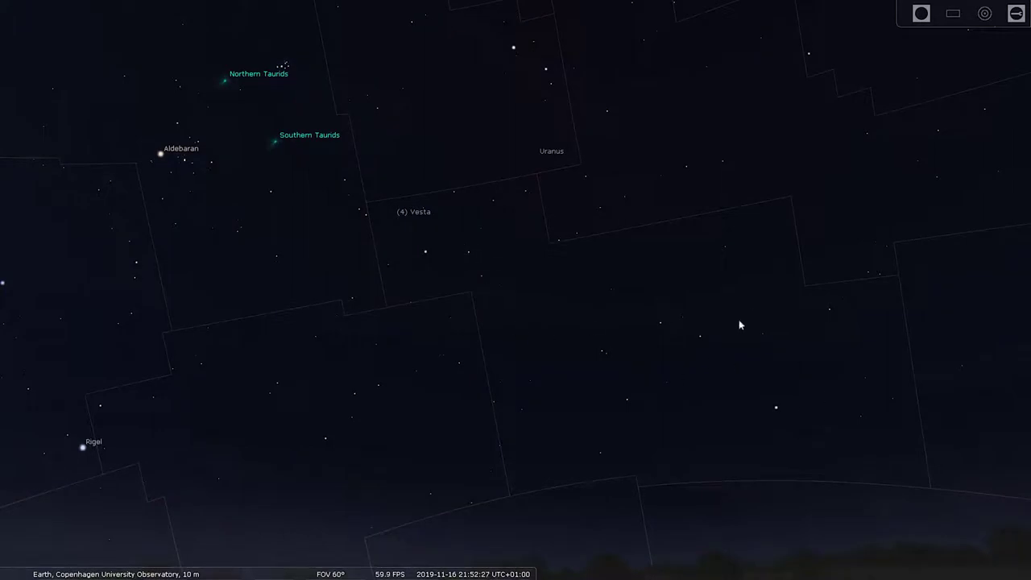
Step: Show the constellation art and the constellation labels in the sky around Cetus
mouse_move(146, 573)
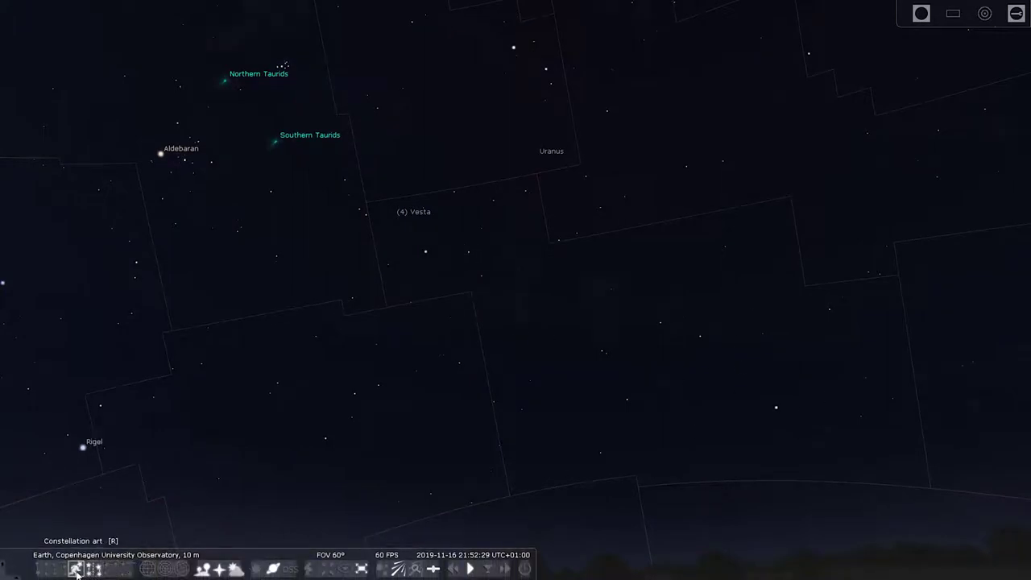
click(75, 569)
key(Right)
key(Down)
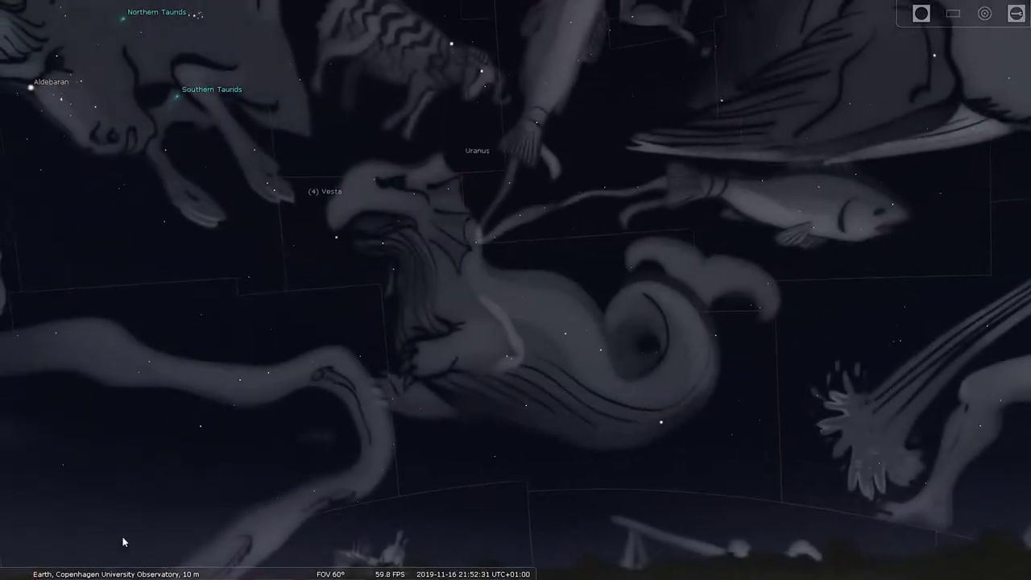
click(61, 571)
mouse_move(589, 340)
mouse_down()
mouse_move(553, 337)
mouse_move(606, 339)
mouse_up()
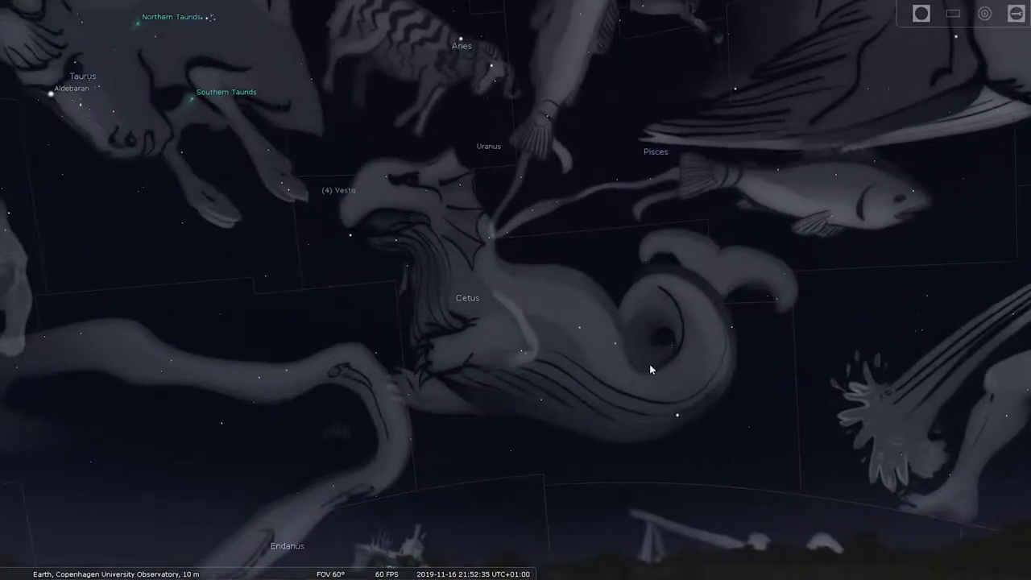
Step: View the constellation art from Pegasus and Aquarius across to Cygnus, Lyra and Aquila
key(Right)
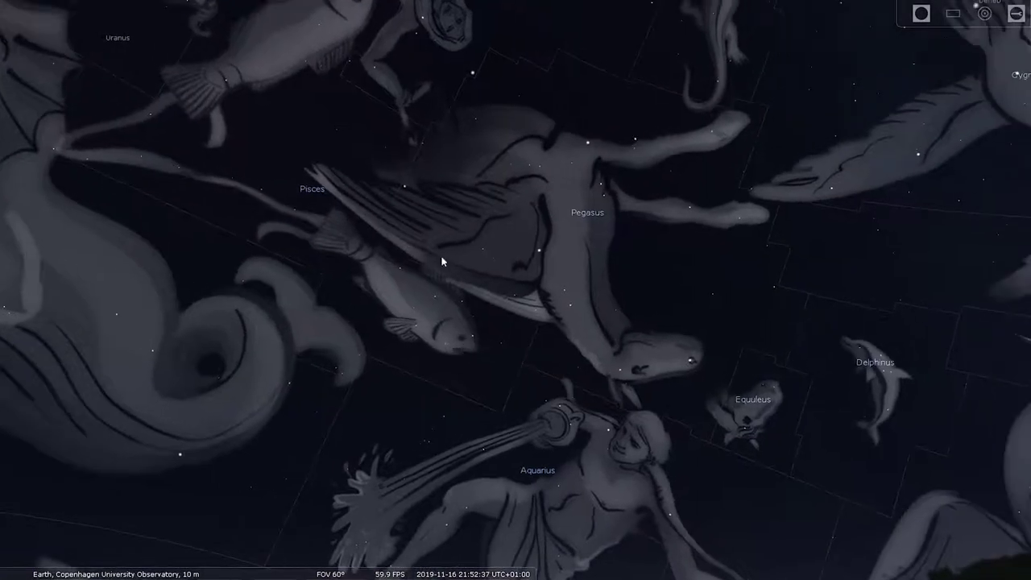
drag(591, 279, 399, 272)
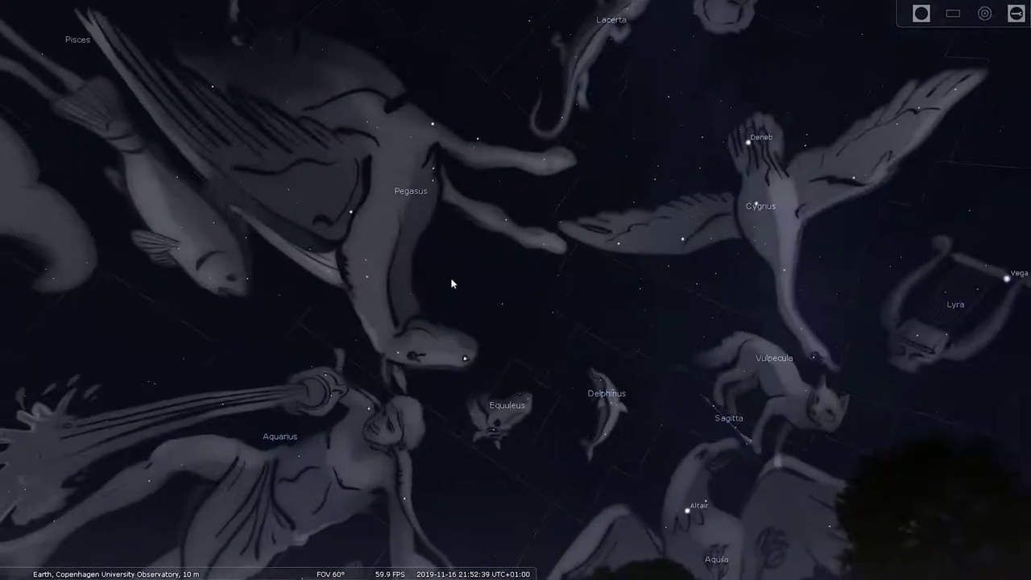
drag(459, 306, 573, 171)
drag(551, 338, 270, 431)
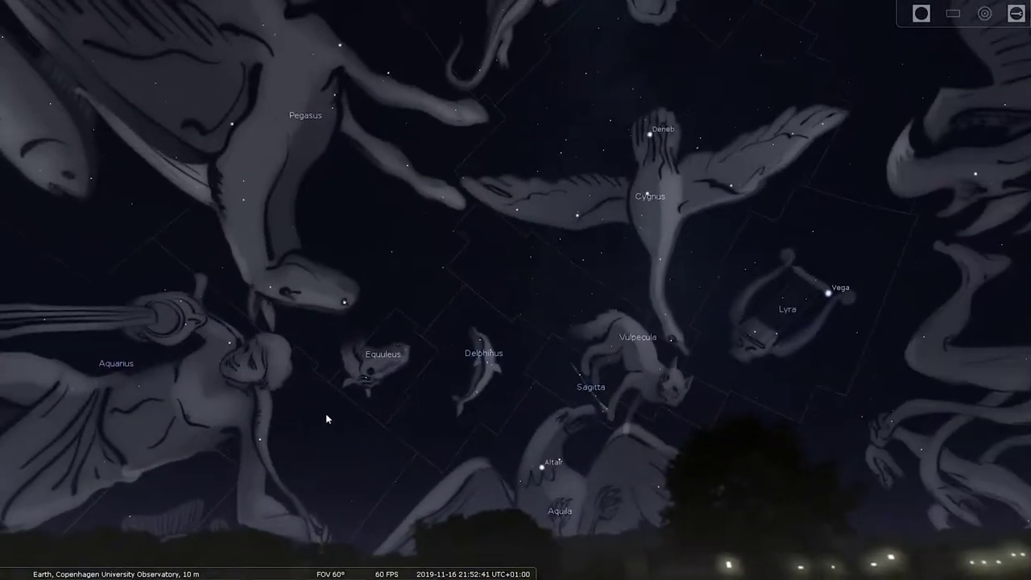
drag(453, 369, 403, 378)
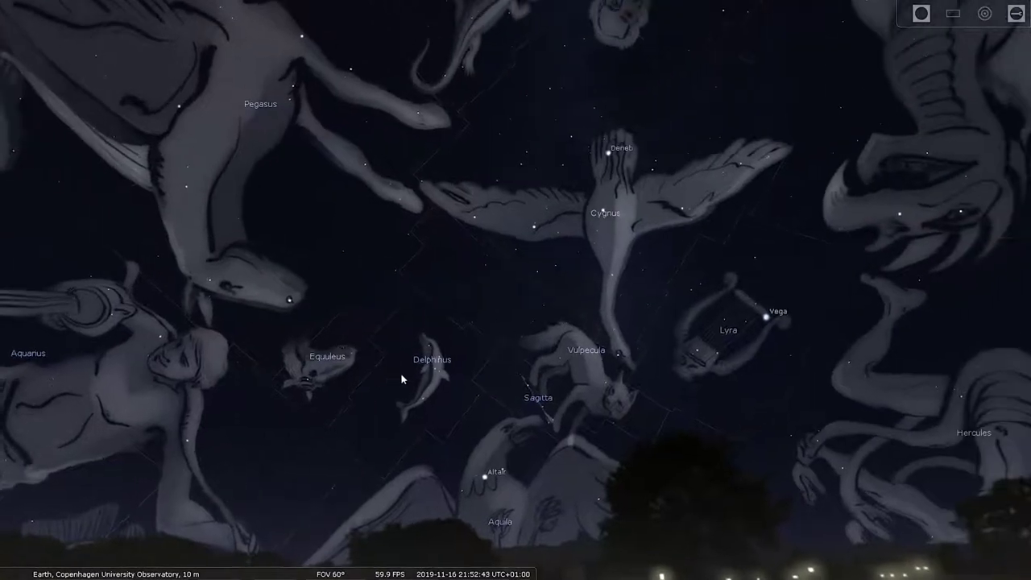
drag(592, 389, 502, 409)
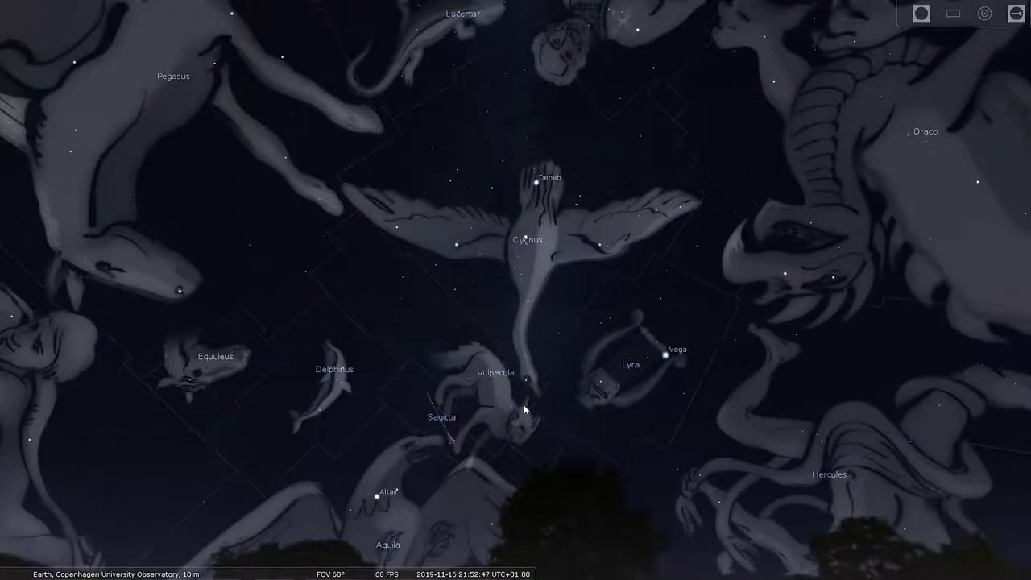
Step: View the constellation art of Draco, Ursa Minor and Ursa Major in the northern sky
key(Right)
key(Down)
key(Right)
key(Up)
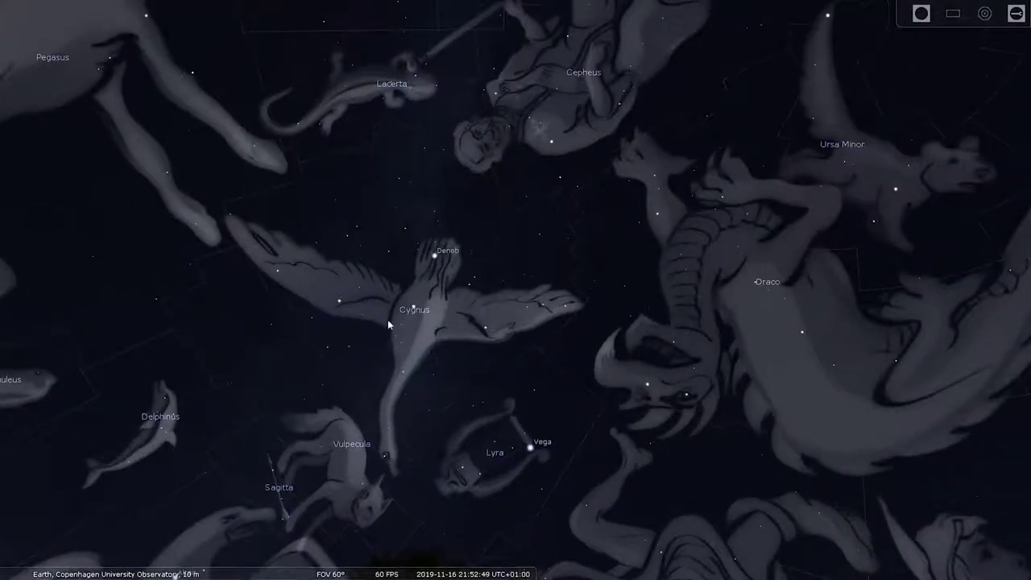
key(Right)
key(Down)
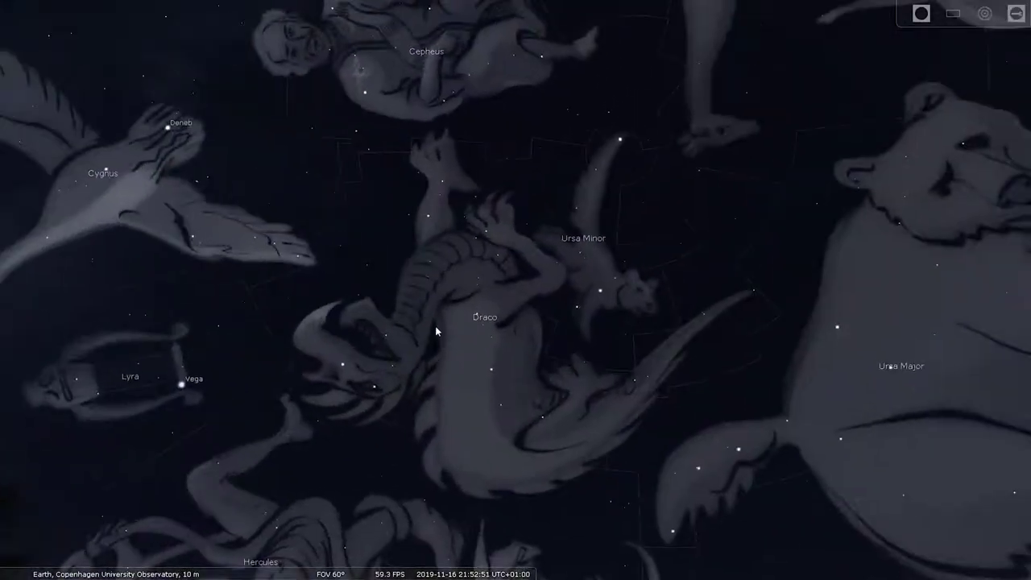
drag(505, 379, 511, 341)
drag(633, 270, 455, 306)
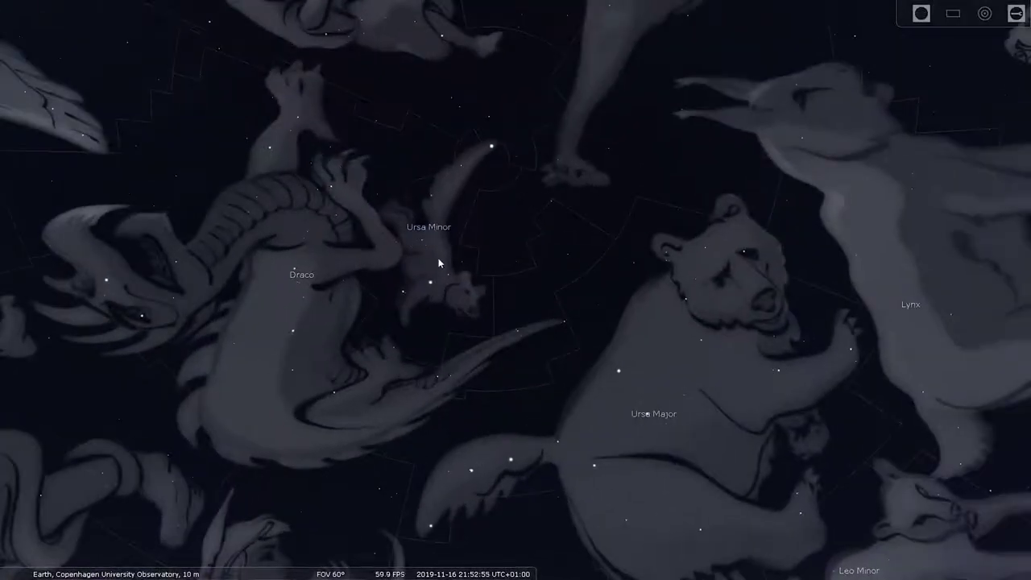
Step: View the constellation art from Ursa Major past Lynx and Gemini in the east, up to Auriga and Taurus
key(Right)
key(Down)
key(Right)
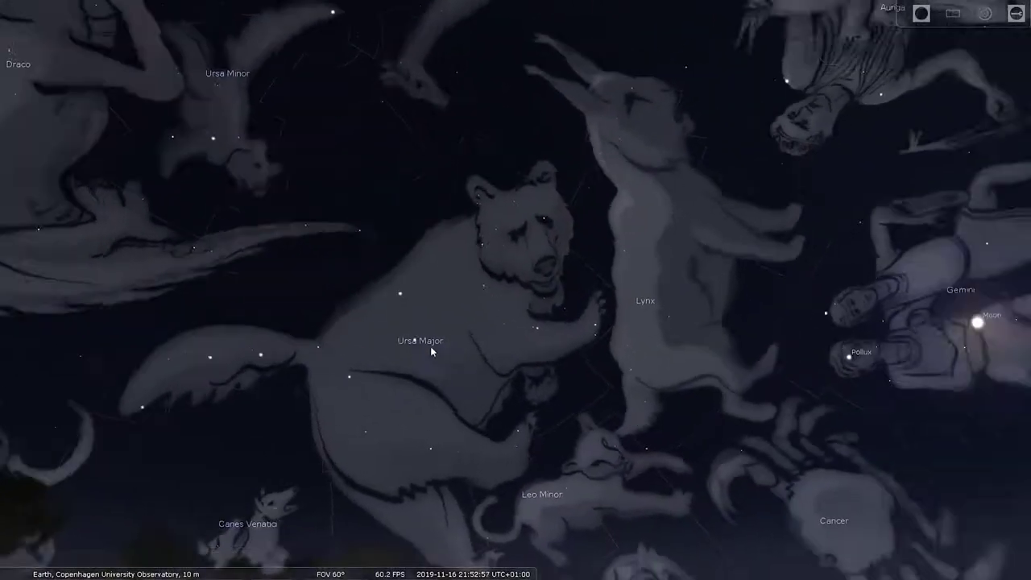
key(Down)
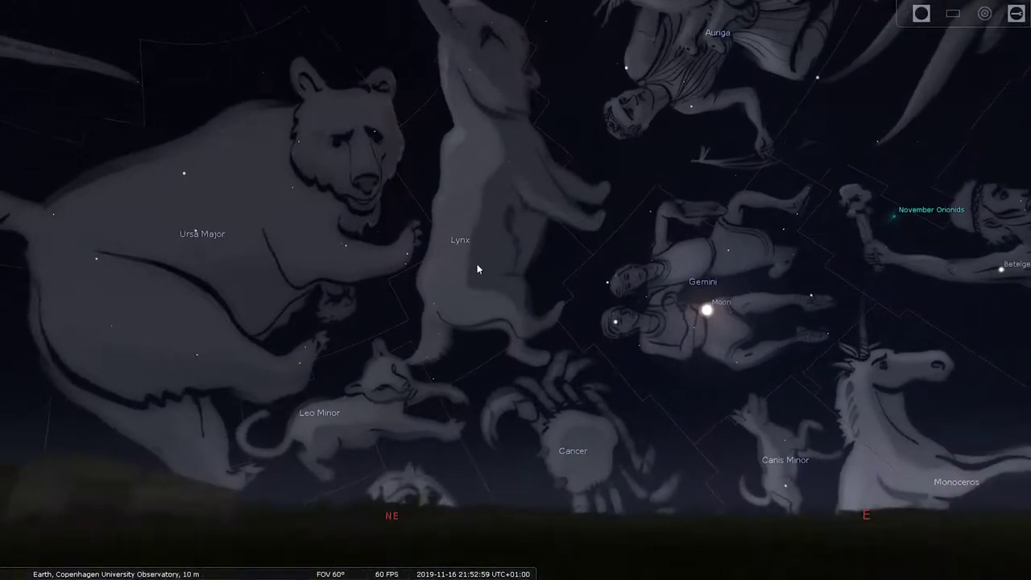
key(Right)
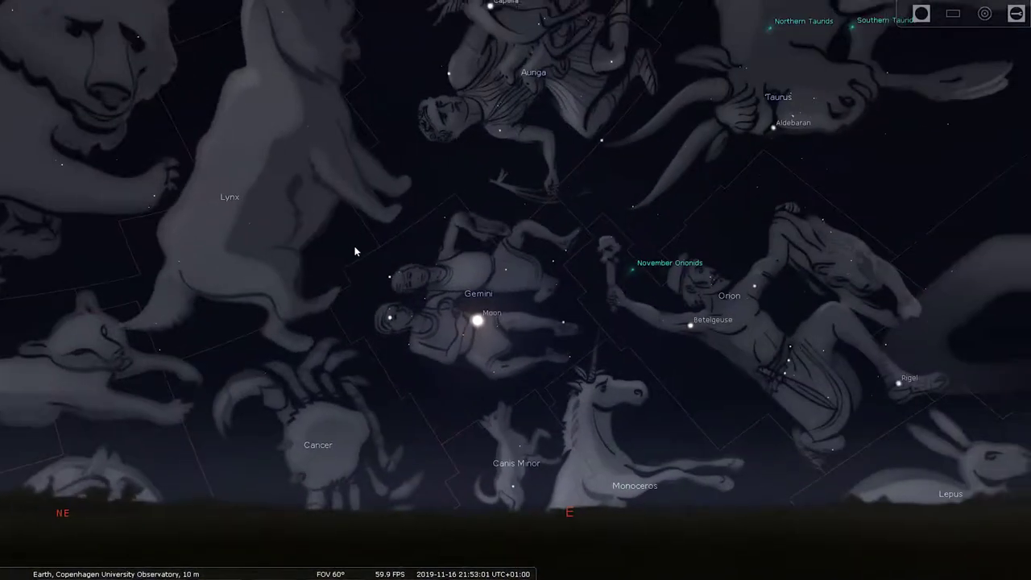
drag(518, 264, 442, 286)
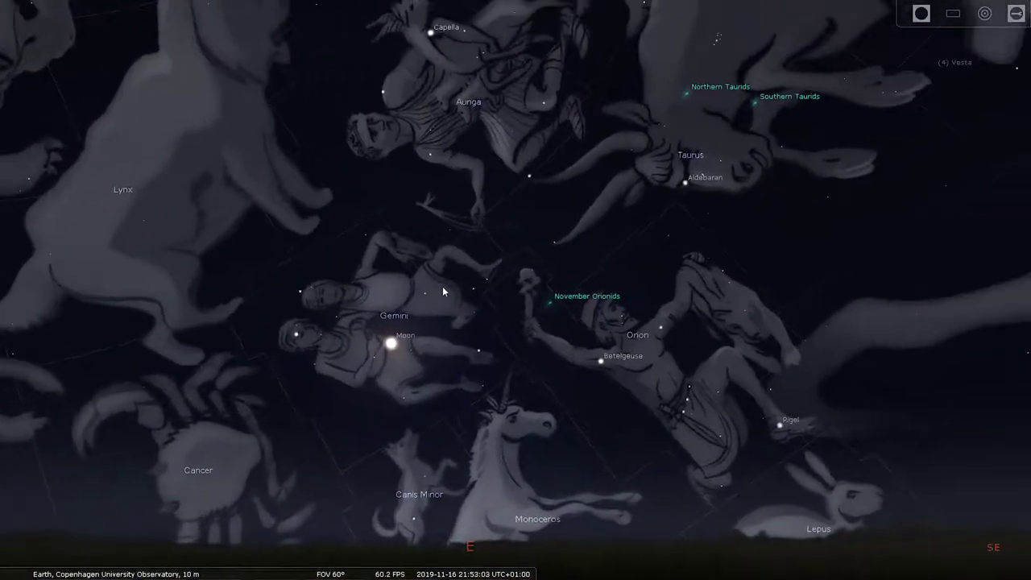
key(Up)
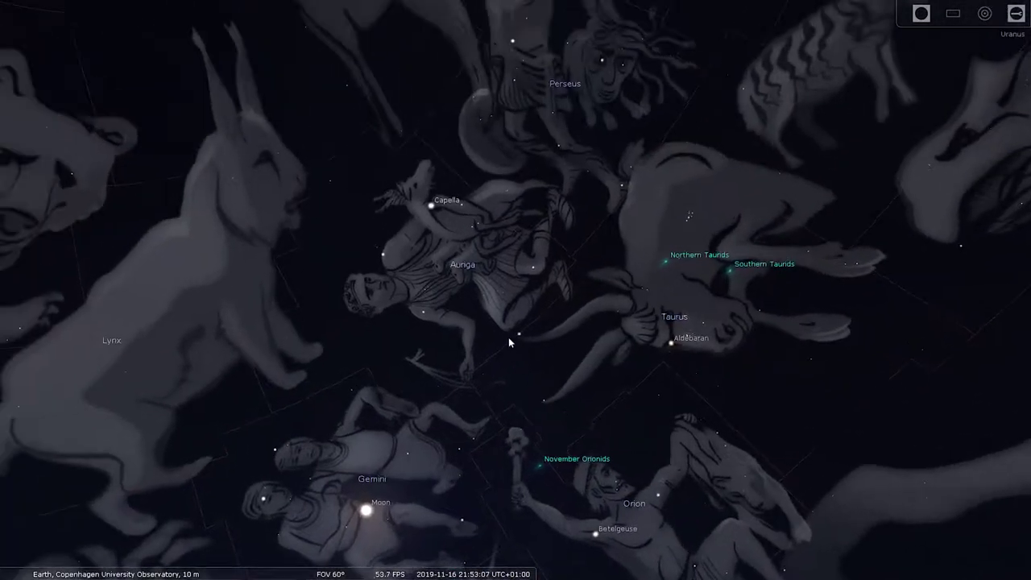
drag(715, 353, 677, 360)
Step: Hide the constellation art and switch the constellation labels off and back on
mouse_move(128, 568)
click(76, 569)
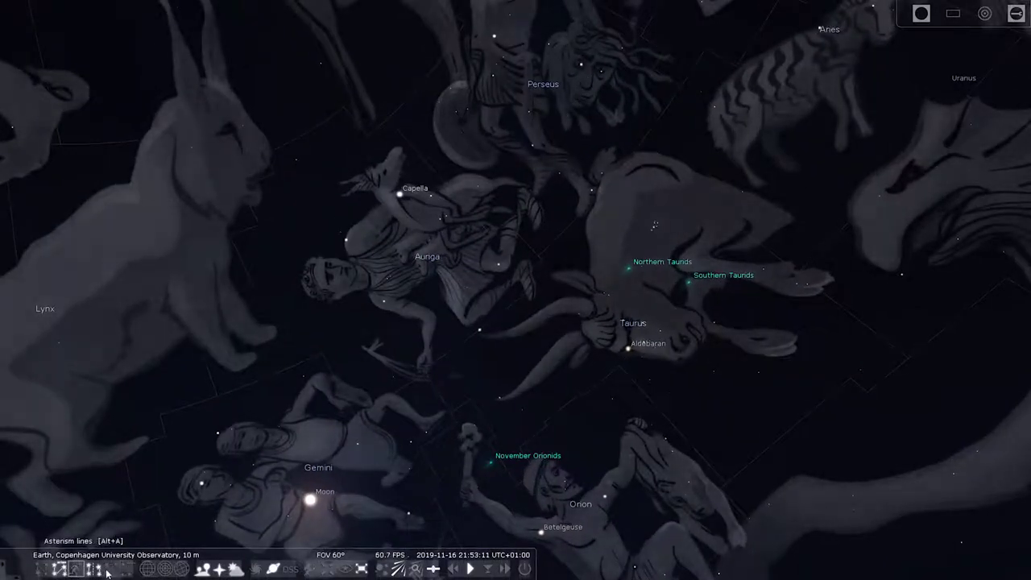
click(100, 570)
drag(586, 381, 460, 366)
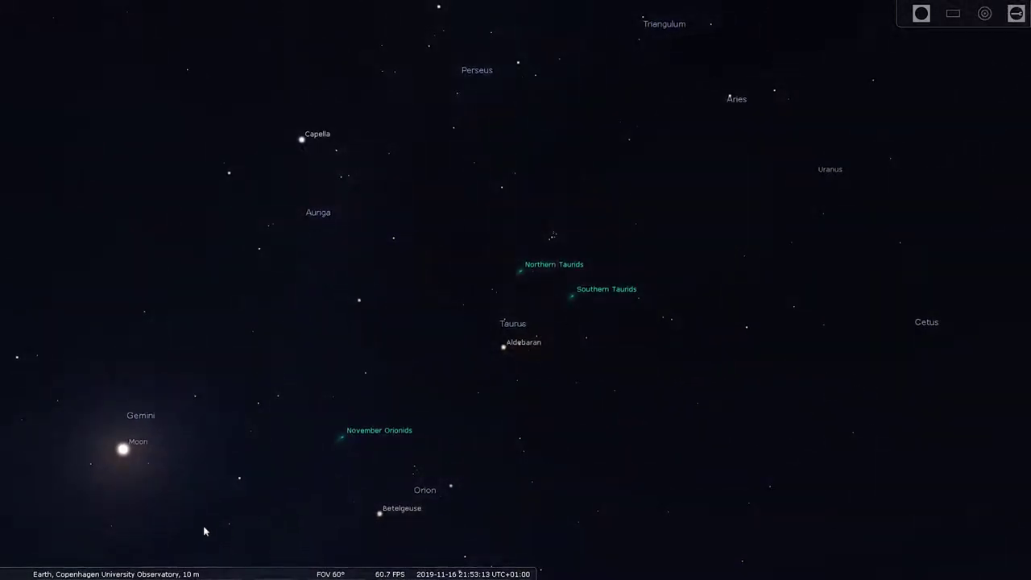
mouse_move(92, 566)
click(58, 569)
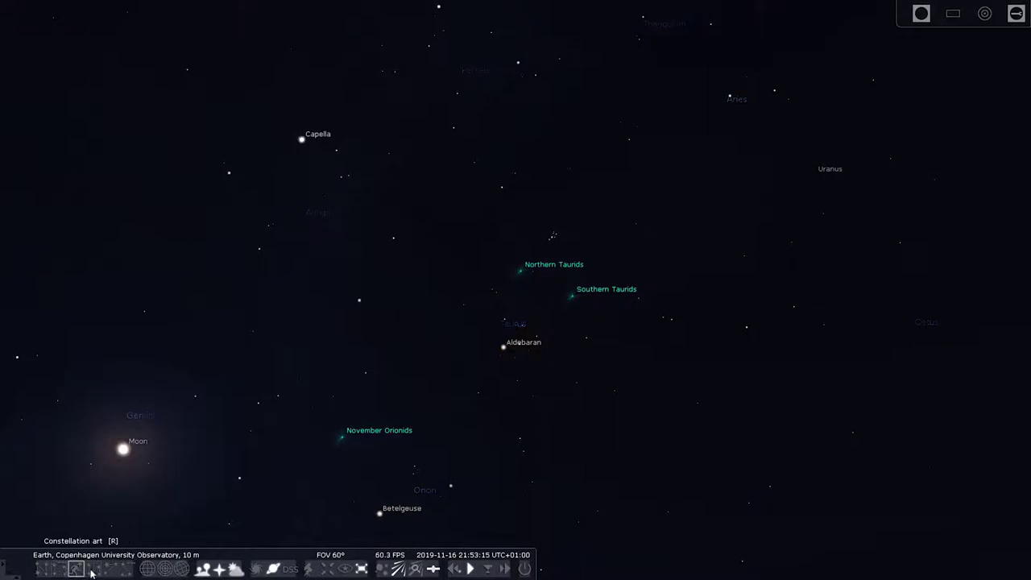
click(60, 569)
Step: Zoom in through Taurus past the Pleiades to the faint nebula beside 41 Tau
mouse_move(478, 379)
mouse_down()
mouse_move(444, 361)
mouse_move(487, 370)
mouse_up()
scroll(513, 341, up, 5)
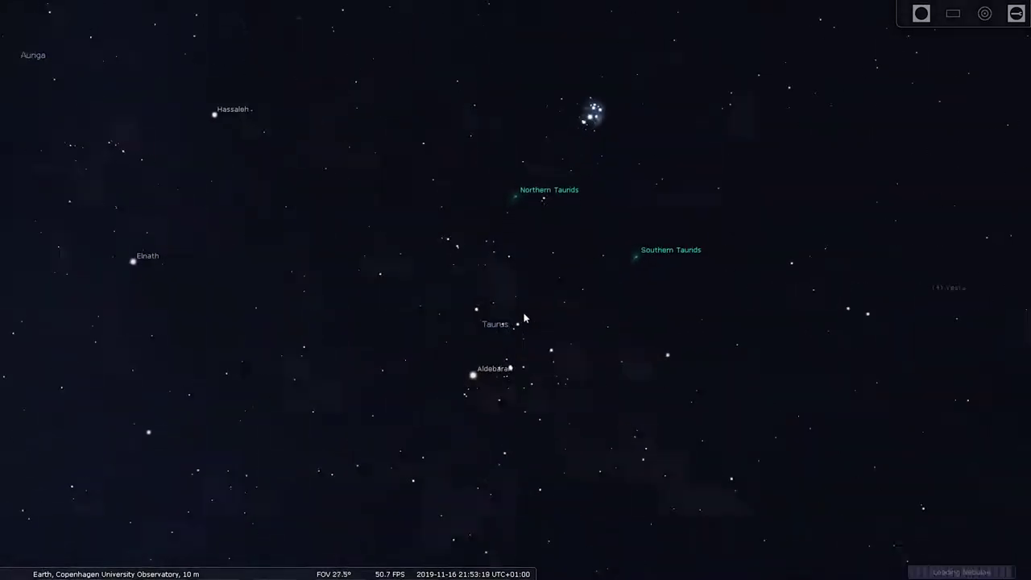
scroll(549, 308, up, 3)
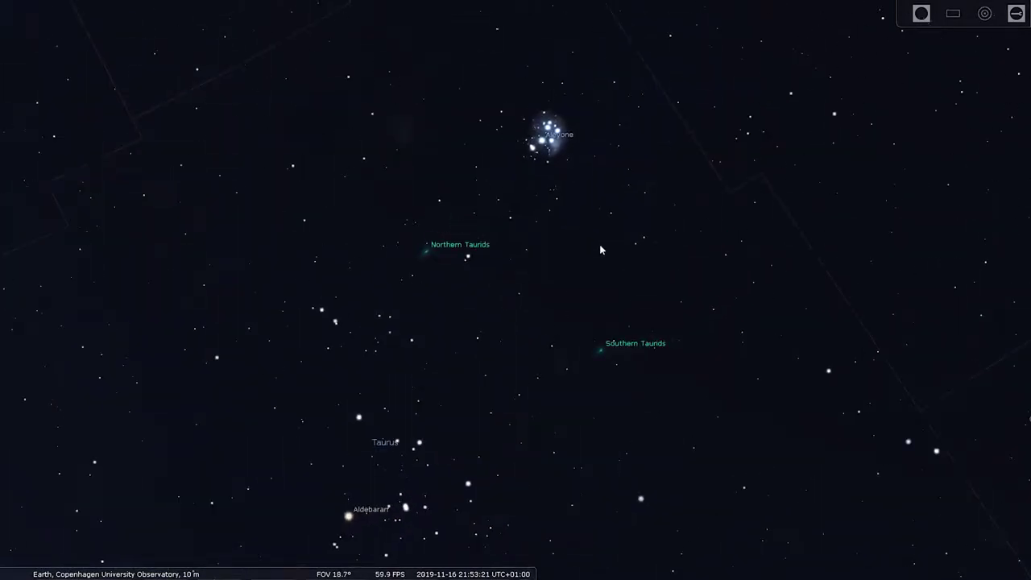
scroll(471, 361, up, 3)
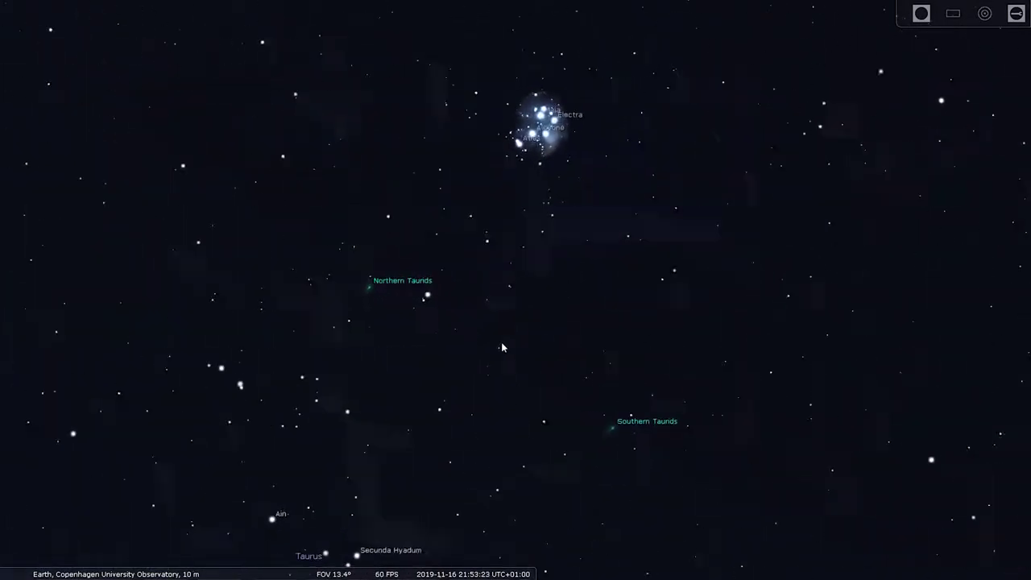
scroll(473, 368, up, 2)
drag(389, 384, 622, 379)
drag(635, 104, 549, 353)
scroll(561, 240, up, 3)
scroll(553, 300, up, 1)
drag(574, 279, 570, 342)
scroll(560, 334, up, 1)
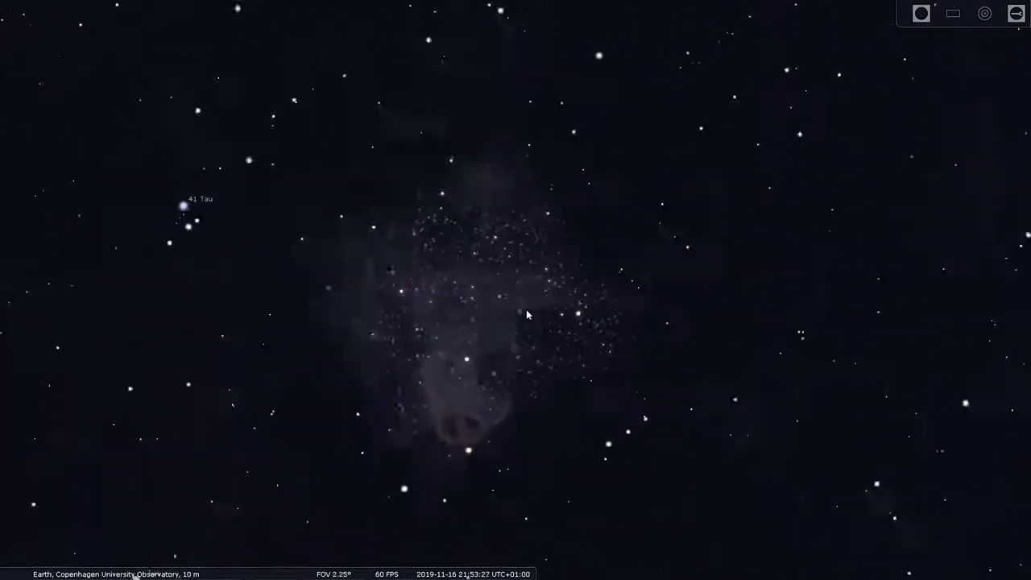
Step: Select several stars inside the nebula beside 41 Tau to view their details, ending near its dark lower part
click(481, 308)
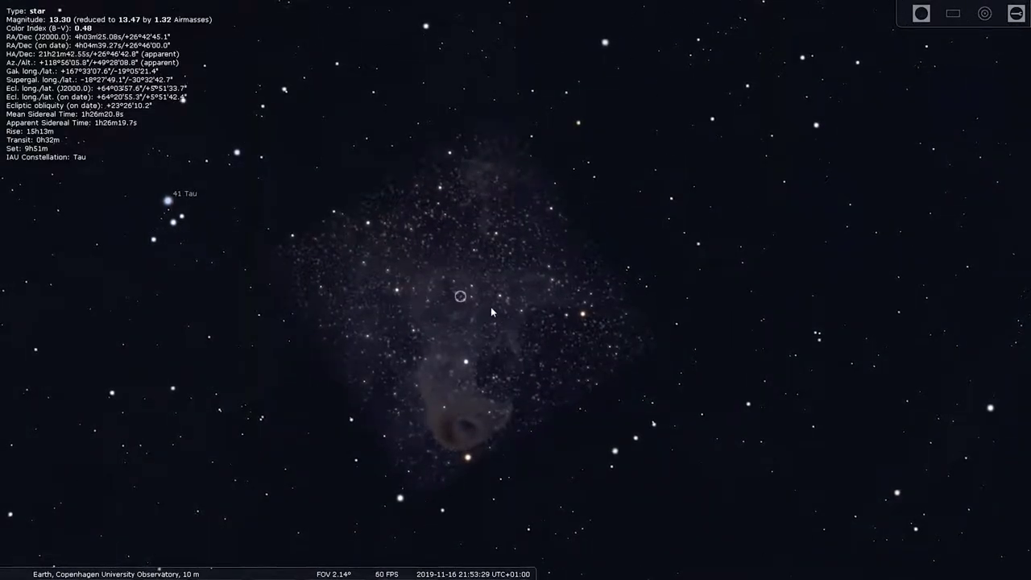
click(430, 288)
click(474, 335)
click(459, 389)
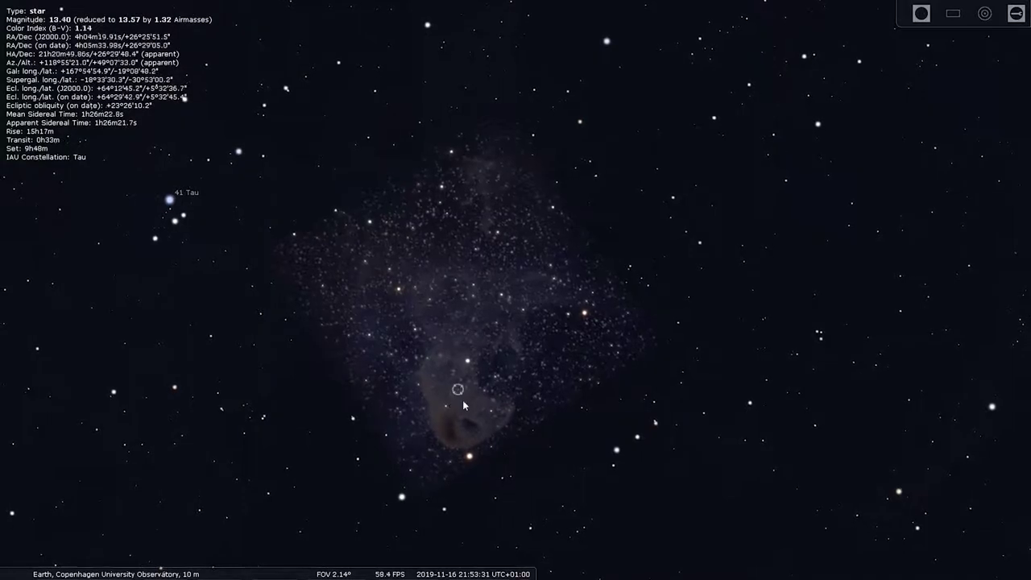
drag(545, 317, 588, 327)
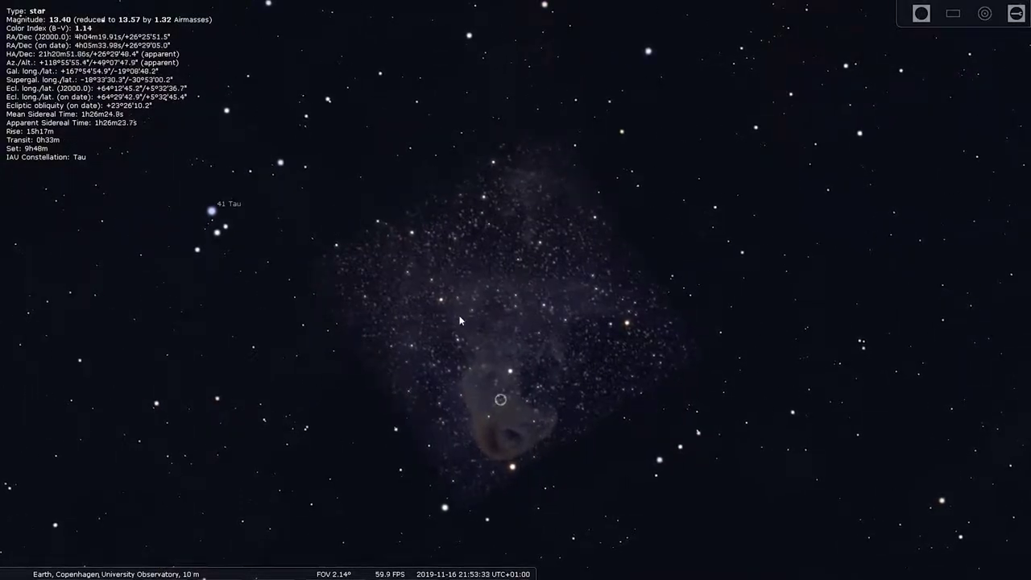
mouse_move(617, 408)
mouse_down()
mouse_move(602, 389)
mouse_move(626, 401)
mouse_up()
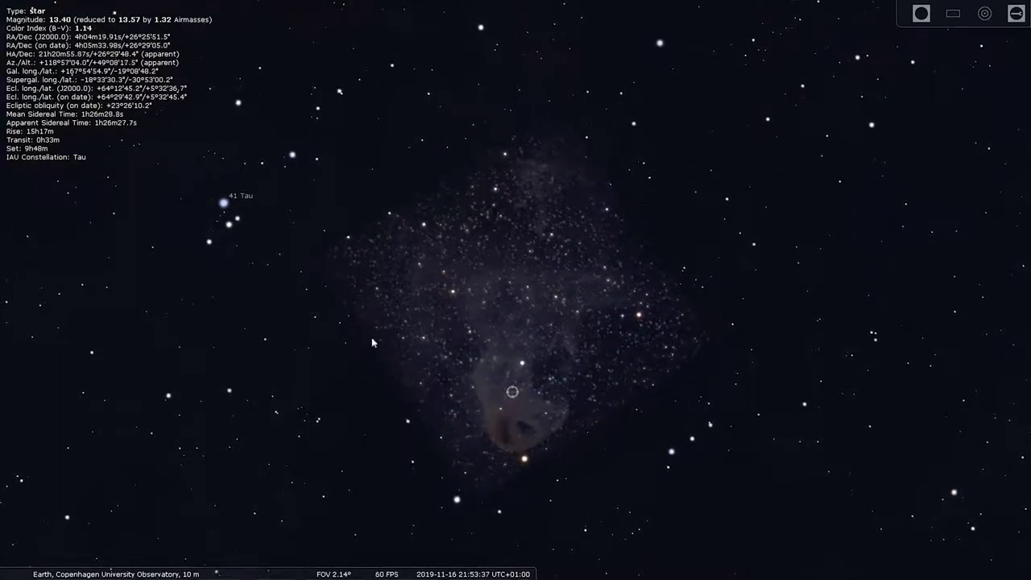
Step: Zoom out from the nebula past the Pleiades until Taurus and Aldebaran are in view, at a field of view of 18.7°
scroll(680, 278, down, 3)
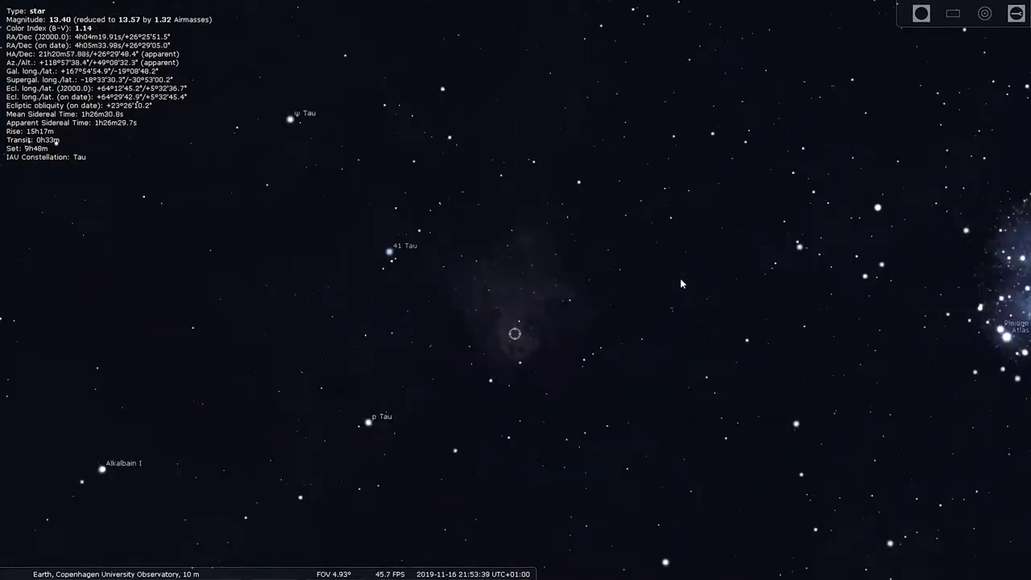
drag(732, 346, 668, 191)
scroll(644, 287, down, 1)
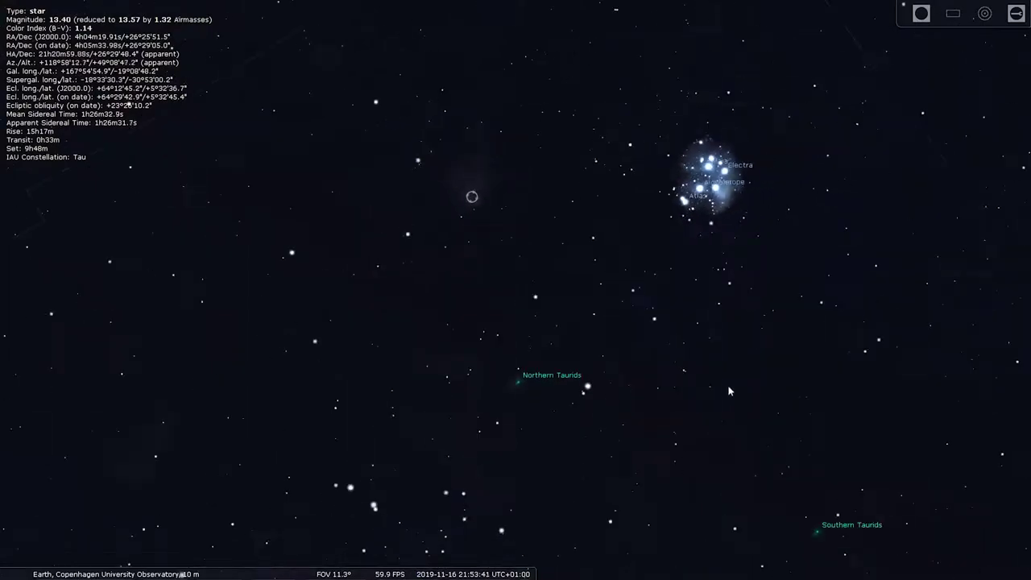
drag(730, 390, 687, 214)
scroll(659, 249, down, 2)
key(Down)
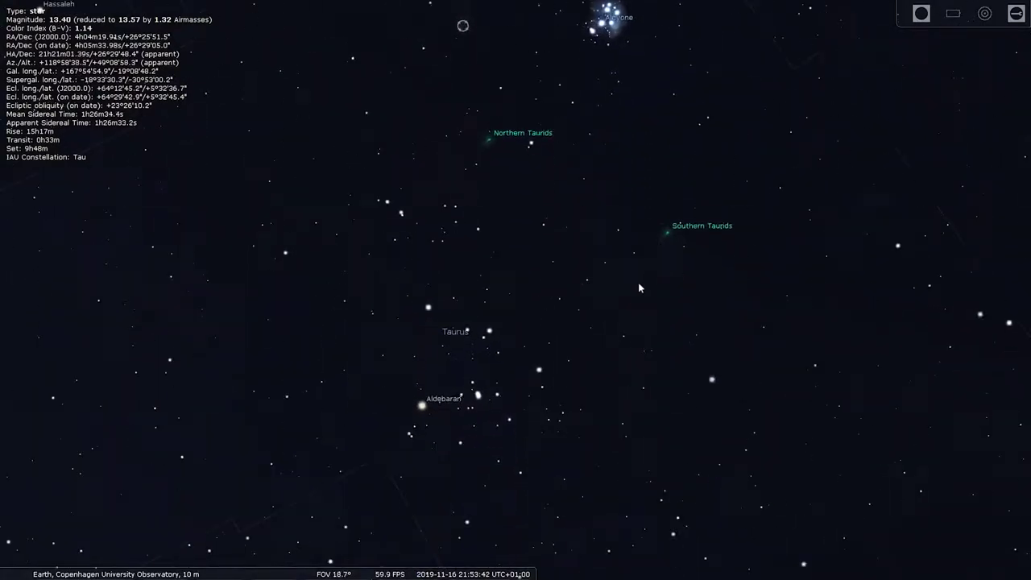
Step: Select the star HIP 18998 in Taurus and zoom out to a field of view of about 99°
click(645, 330)
key(Left)
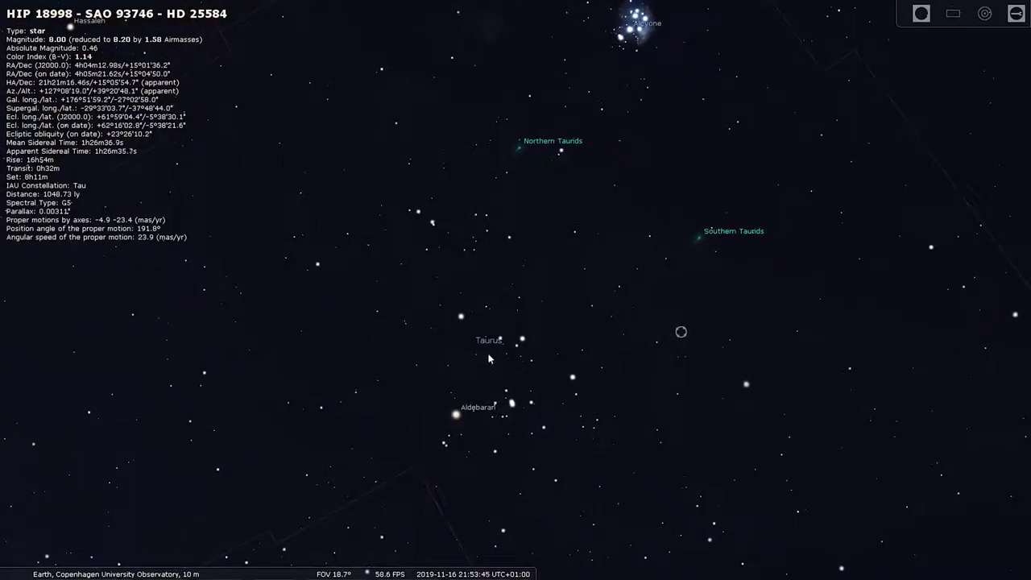
scroll(601, 339, down, 3)
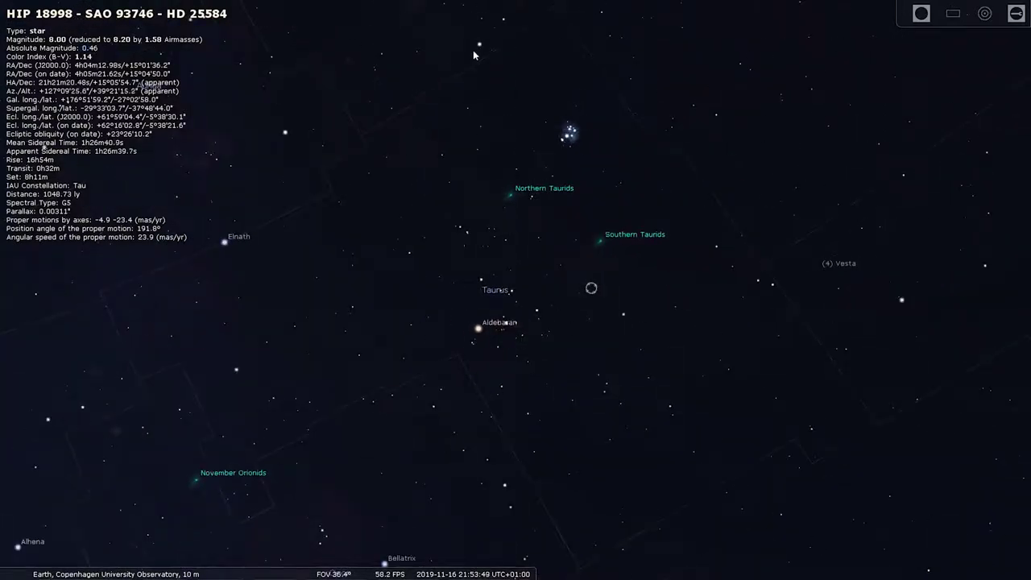
key(b)
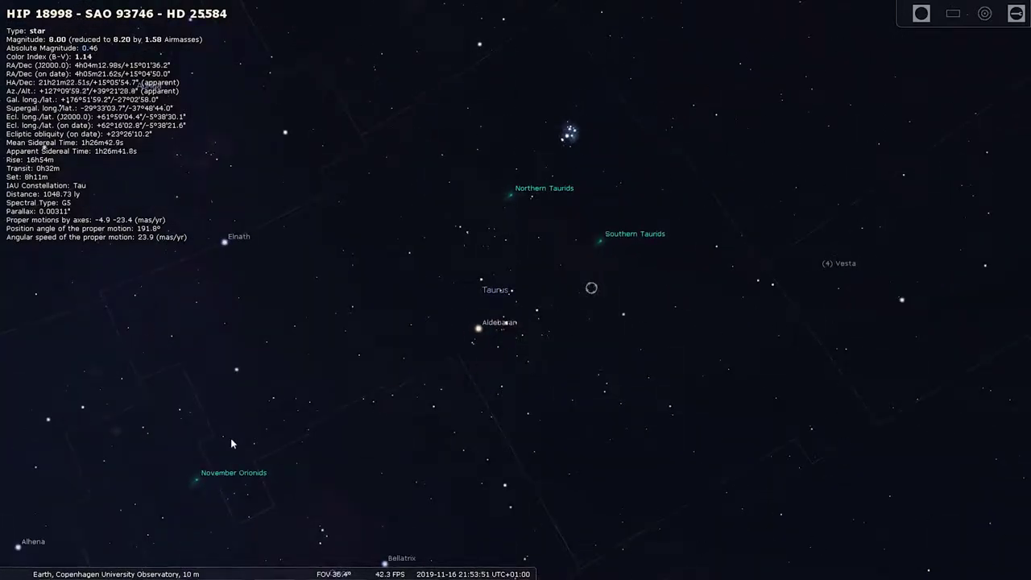
scroll(619, 324, down, 3)
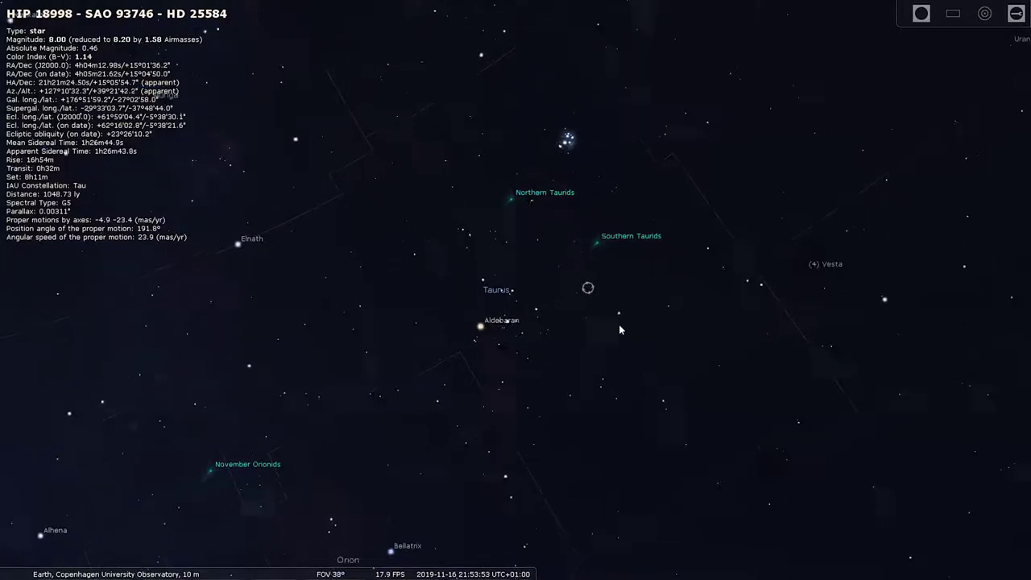
scroll(619, 324, down, 3)
drag(448, 274, 600, 353)
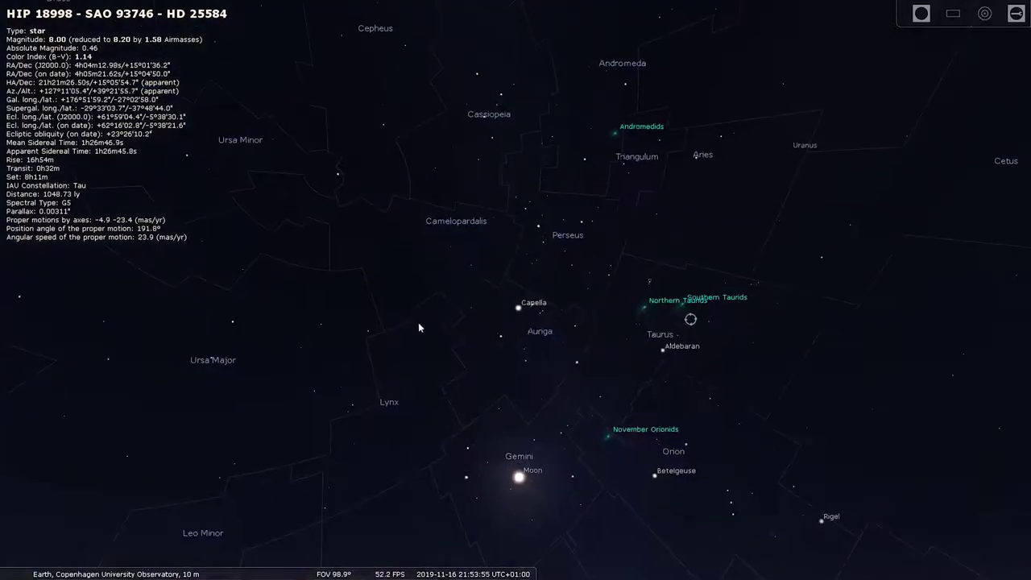
Step: Survey the sky from Lynx and Ursa Major across to Draco and Lyra at a field of view of 50.8°
drag(418, 322, 505, 282)
scroll(437, 313, up, 3)
key(Left)
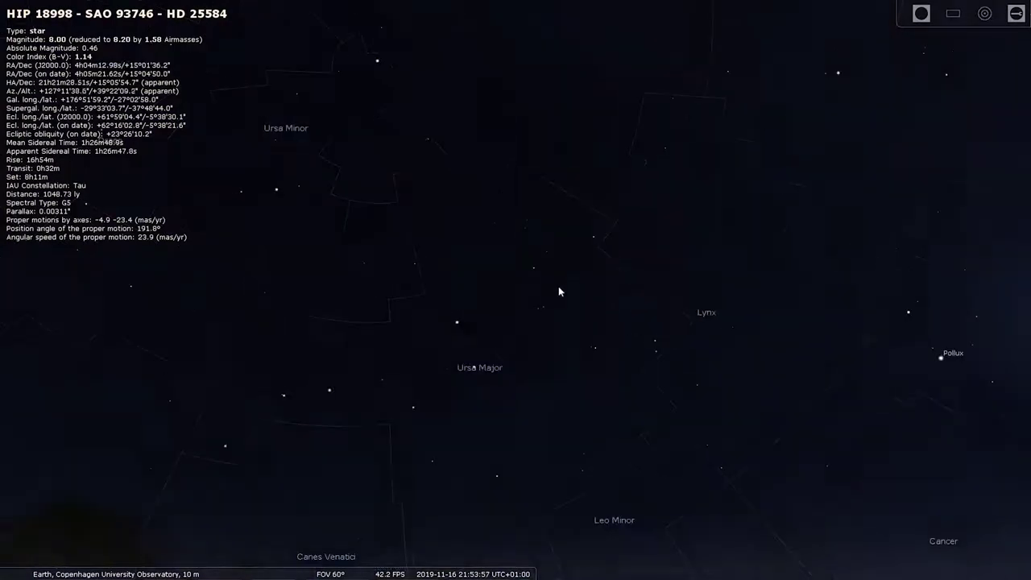
scroll(507, 302, up, 1)
key(Left)
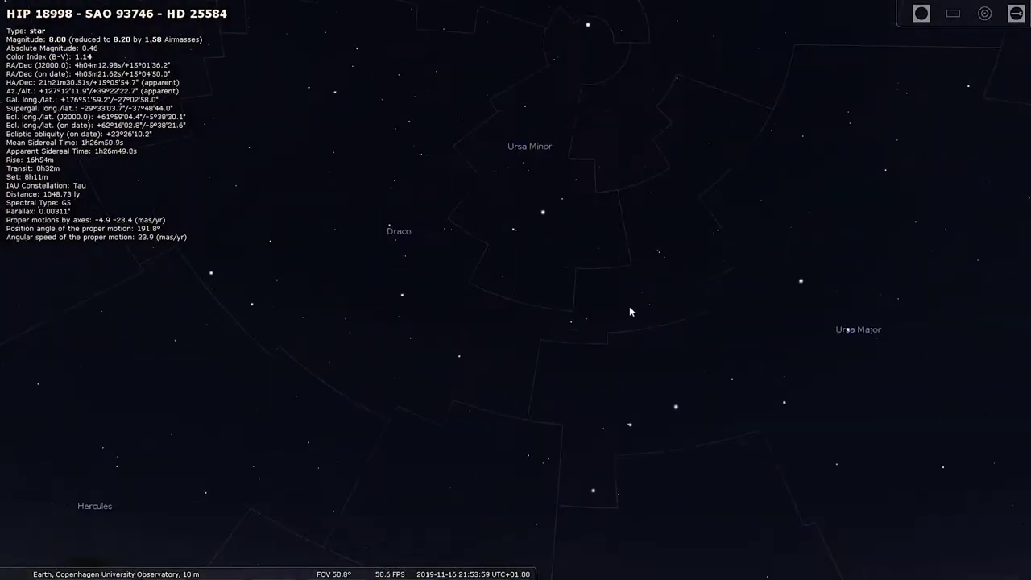
key(Left)
key(Up)
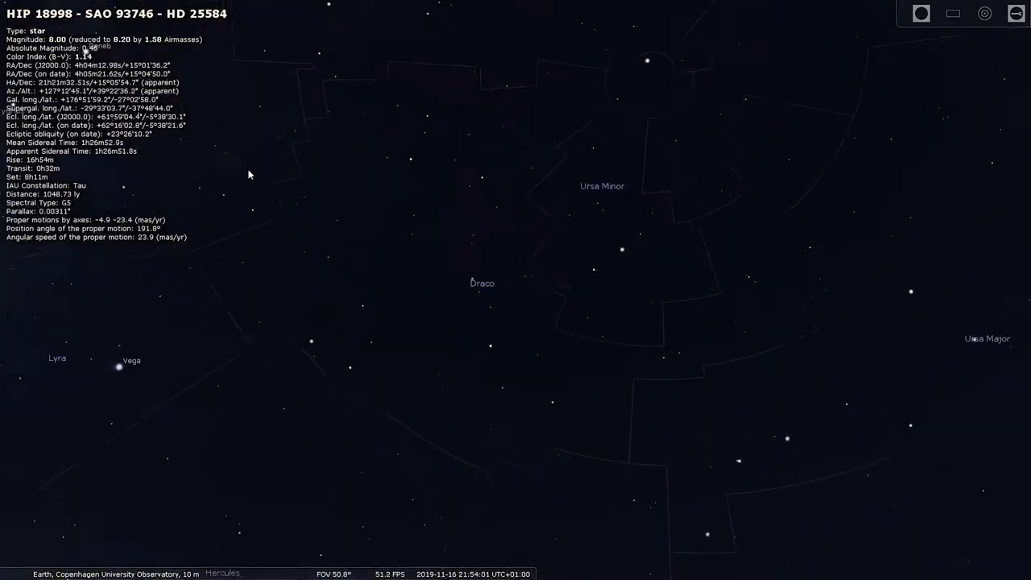
drag(404, 387, 490, 403)
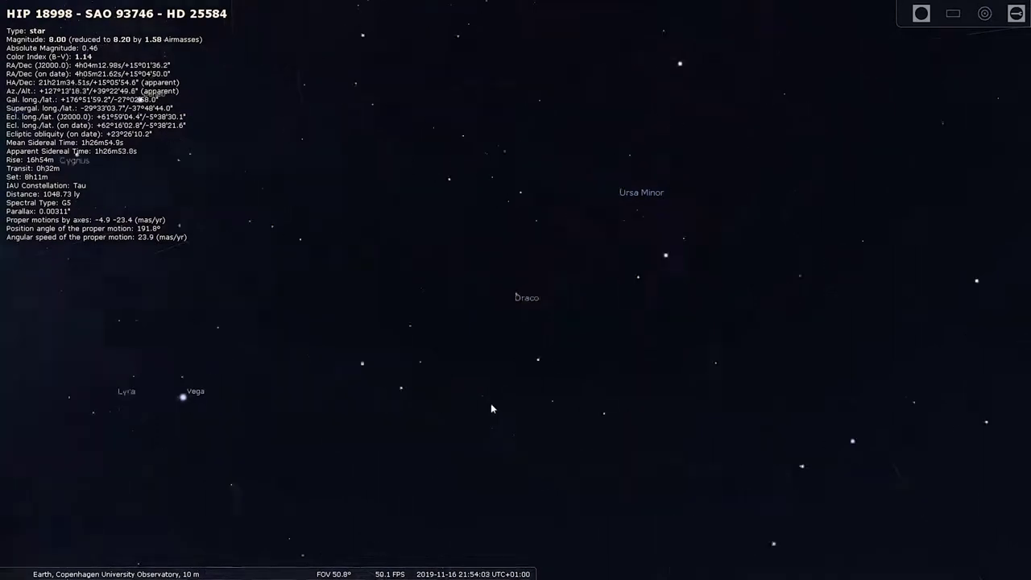
Step: Hide the constellation boundaries and show the constellation lines for Draco, Ursa Minor and Ursa Major
mouse_move(164, 574)
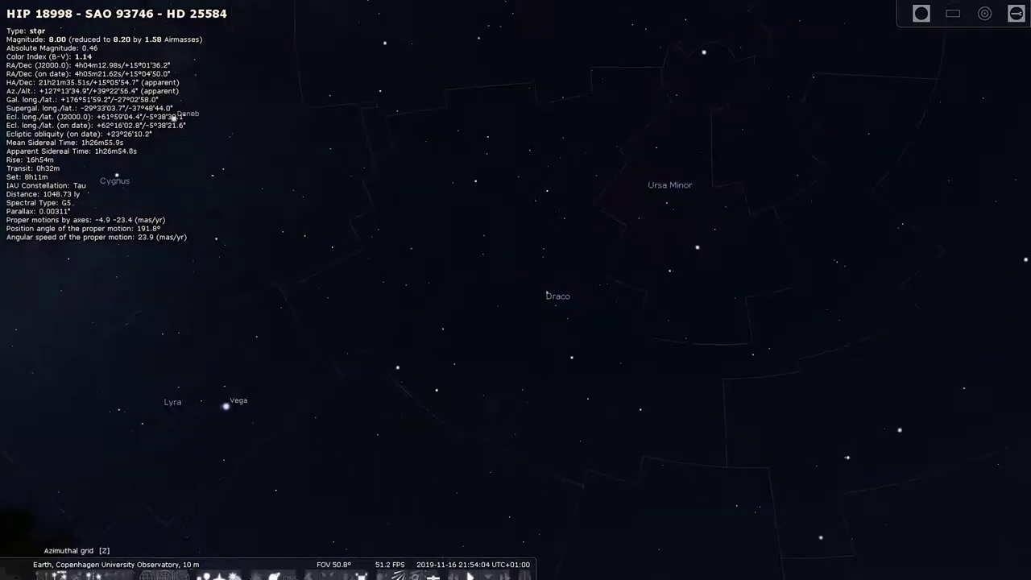
click(95, 569)
mouse_move(96, 569)
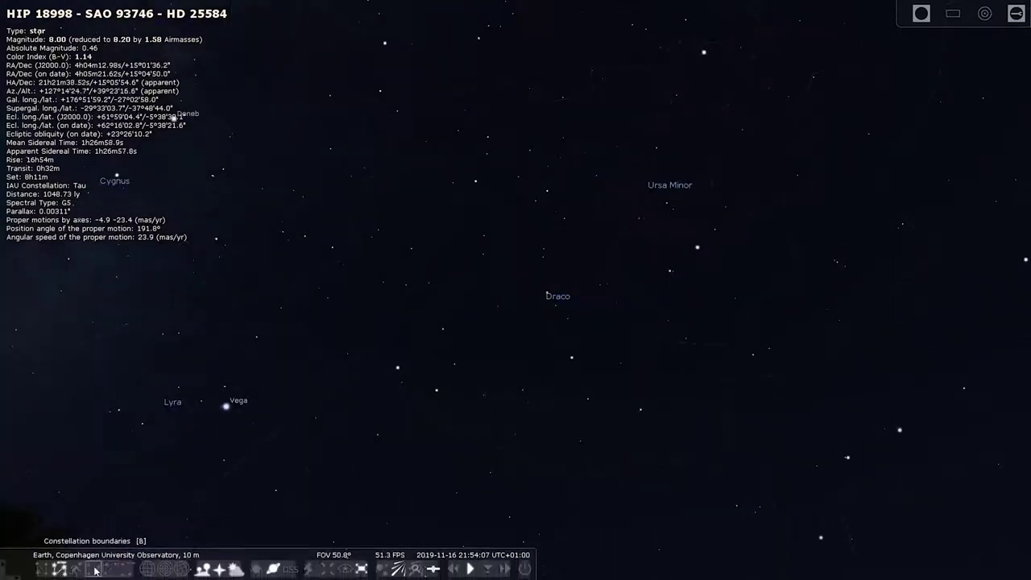
click(42, 569)
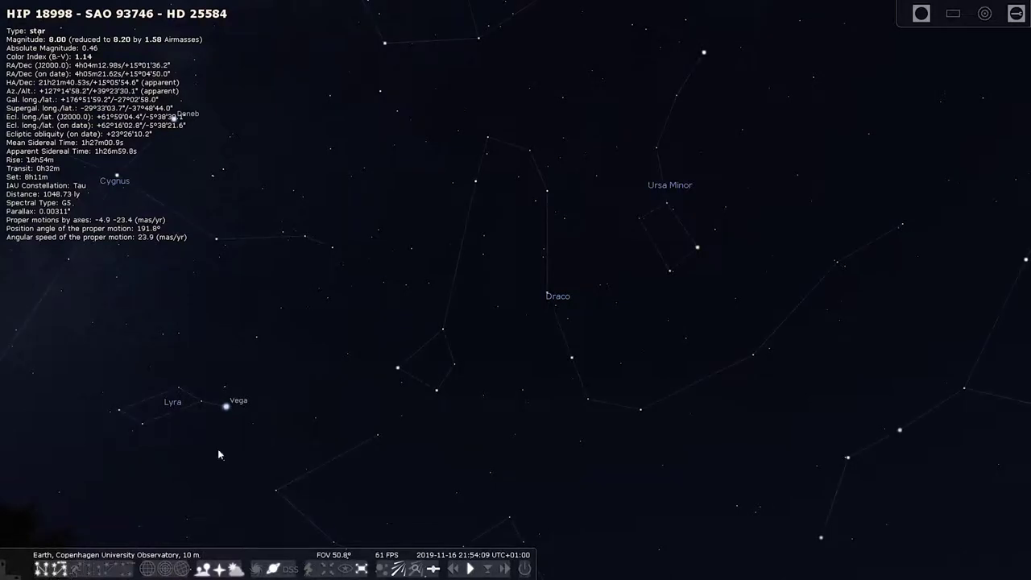
drag(312, 316, 224, 295)
drag(478, 308, 392, 301)
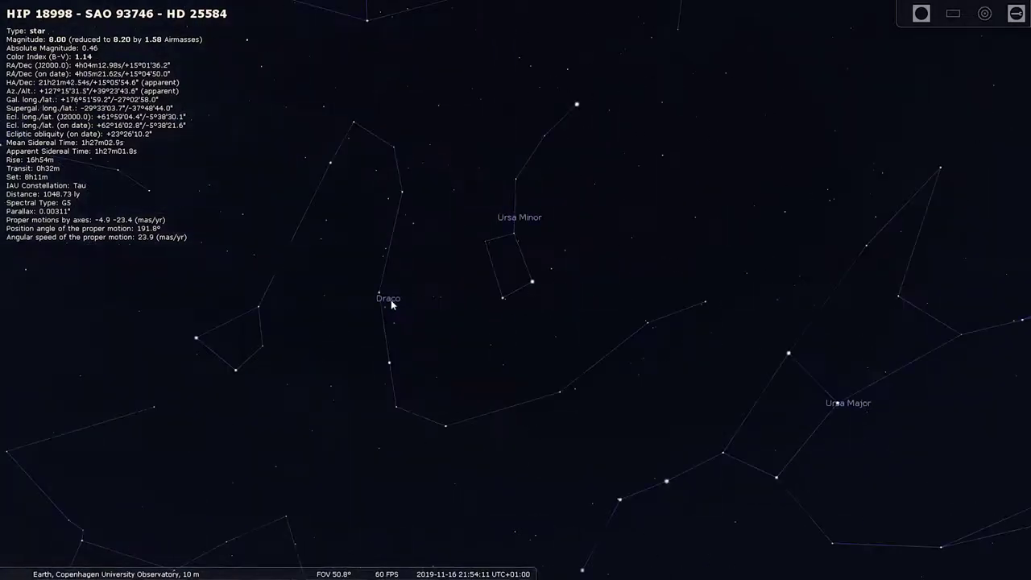
key(Left)
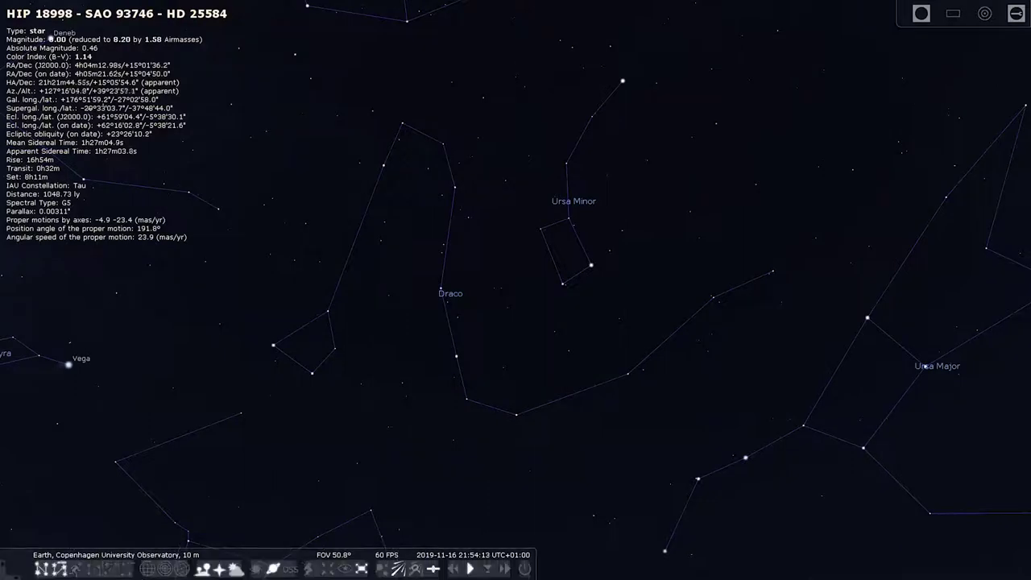
Step: Show the constellation art and bring the figures of Cygnus and Lyra into view
click(72, 569)
drag(244, 398, 632, 350)
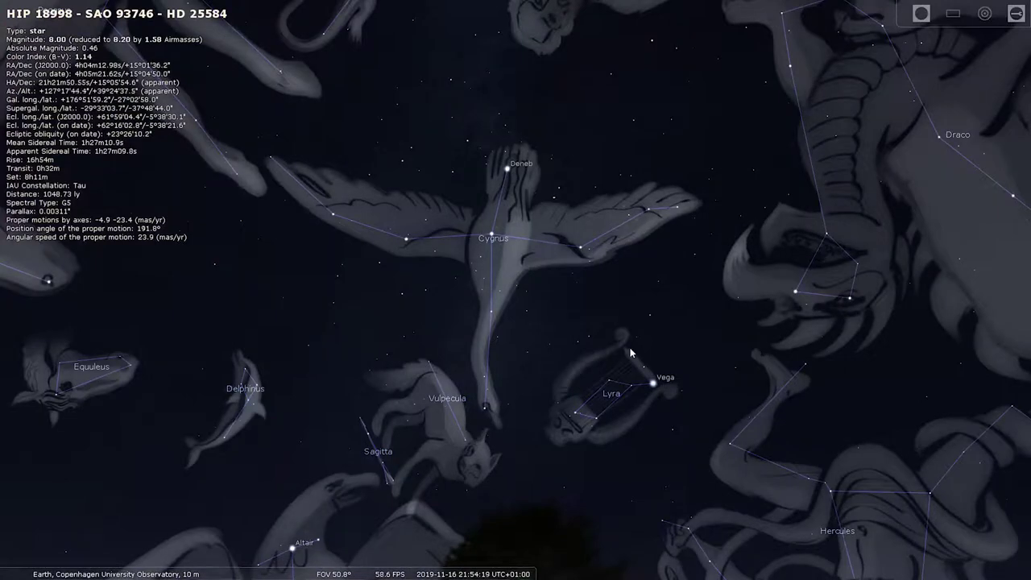
drag(655, 340, 610, 312)
drag(545, 287, 617, 362)
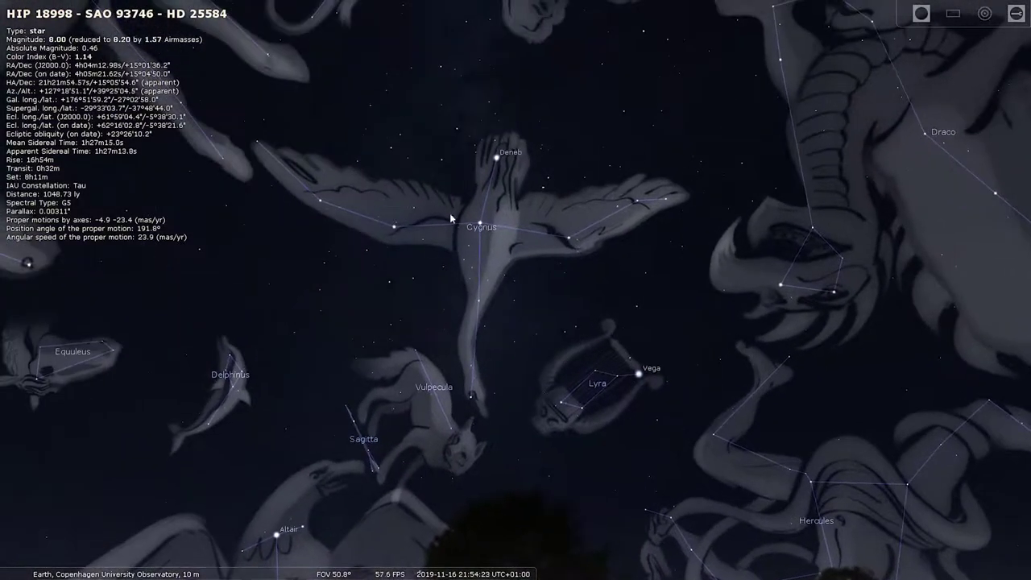
Step: Examine the constellation figures of Cepheus, Cassiopeia, Camelopardalis and Perseus
drag(497, 190, 527, 412)
drag(670, 331, 534, 398)
drag(625, 337, 582, 427)
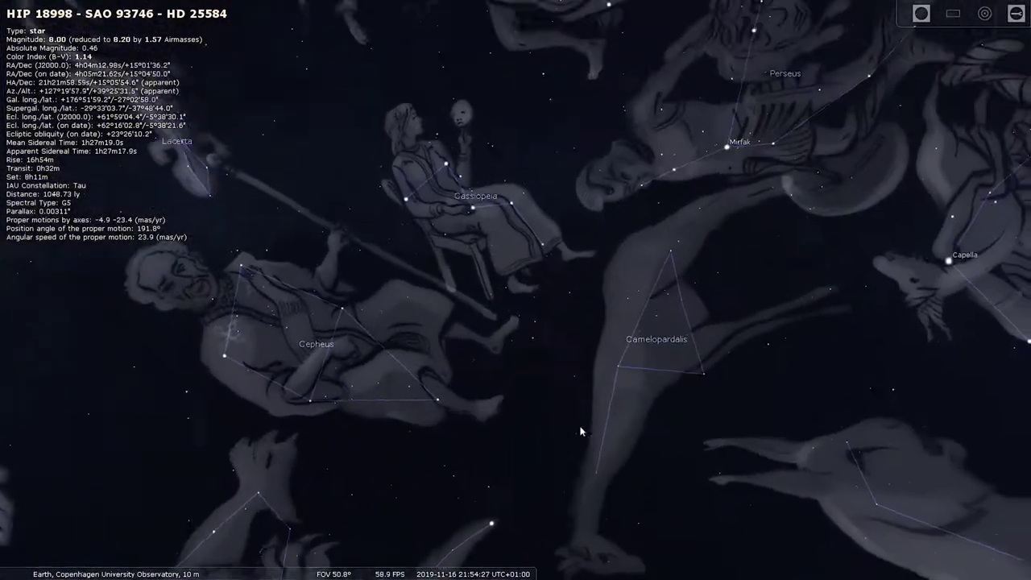
drag(582, 336, 496, 396)
drag(705, 479, 503, 322)
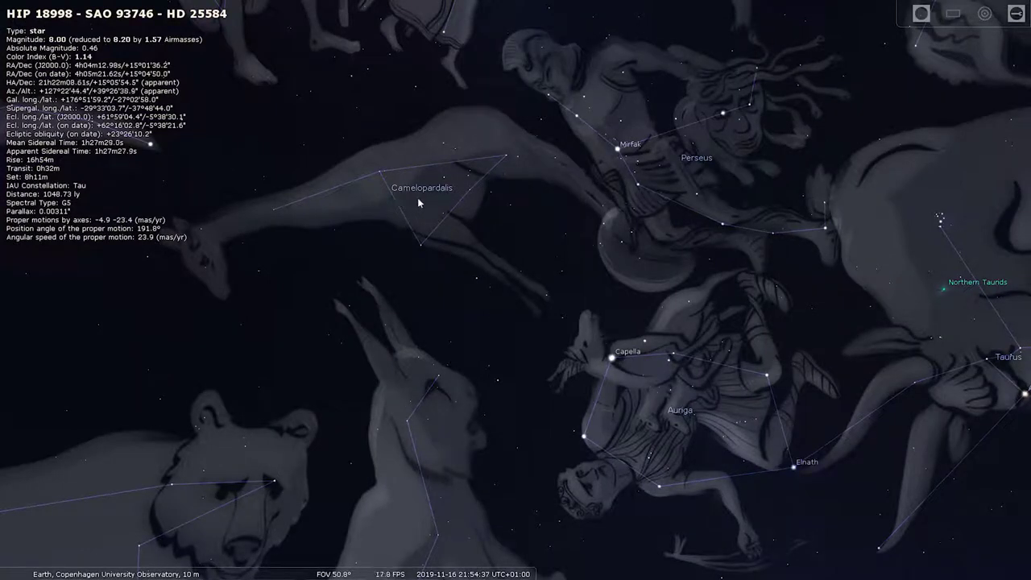
drag(345, 231, 398, 223)
drag(582, 189, 492, 222)
drag(342, 159, 440, 218)
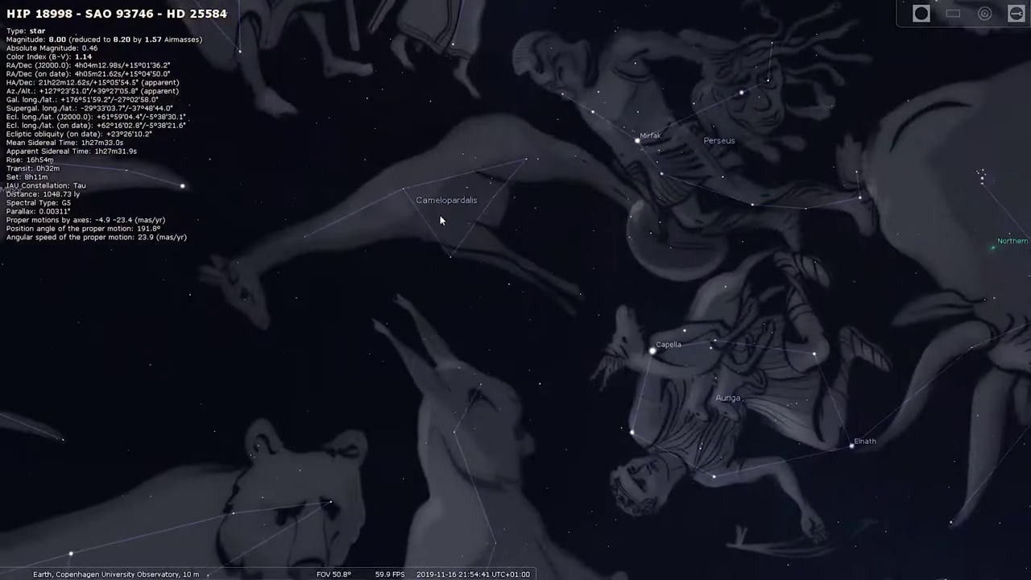
Step: Examine the figures of Taurus, Orion and Monoceros down to the eastern and southeastern horizon
drag(328, 223, 500, 304)
drag(662, 327, 372, 241)
drag(639, 353, 573, 278)
drag(741, 332, 612, 191)
drag(519, 432, 456, 355)
drag(564, 283, 695, 290)
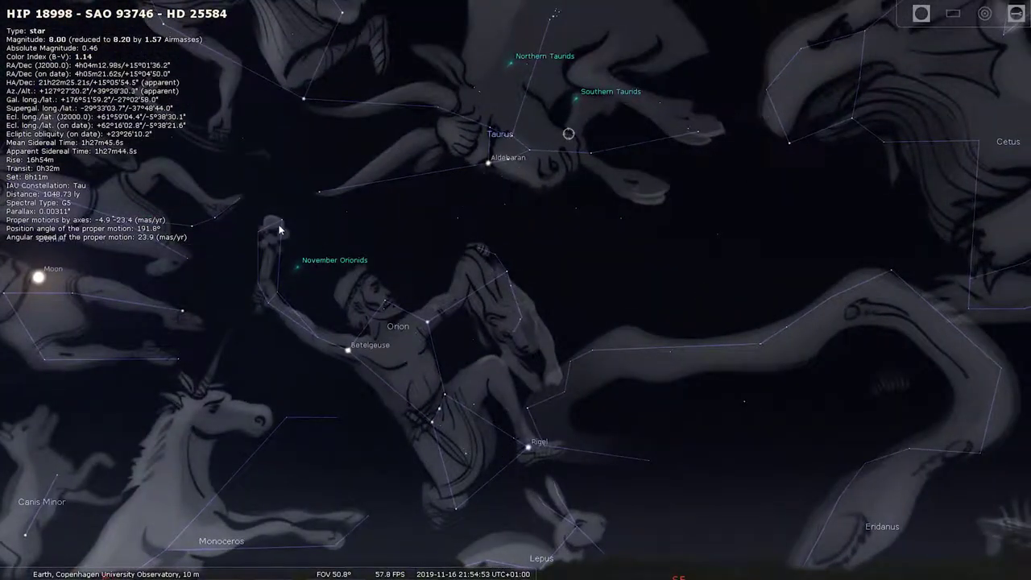
drag(494, 277, 461, 242)
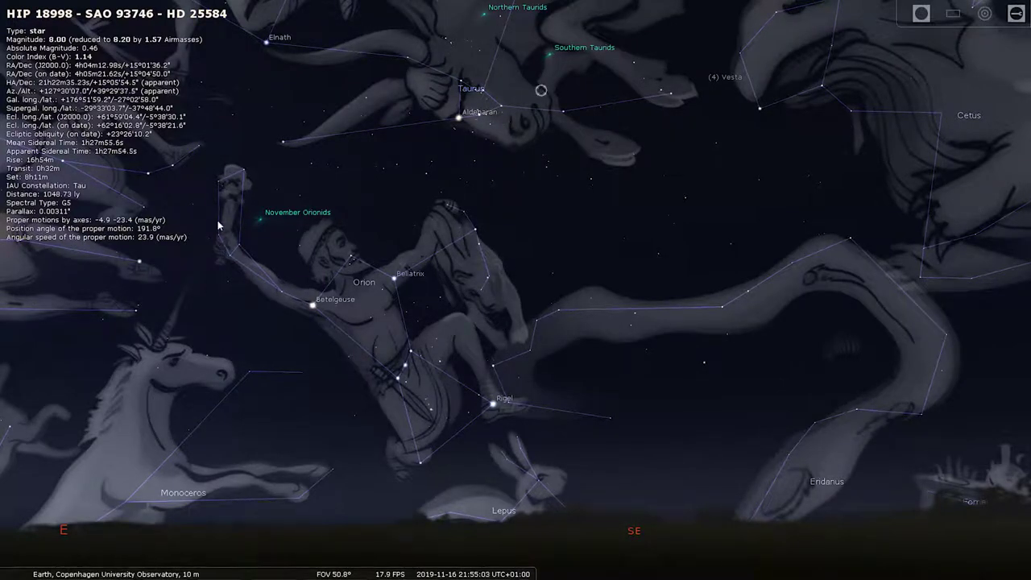
drag(251, 336, 280, 317)
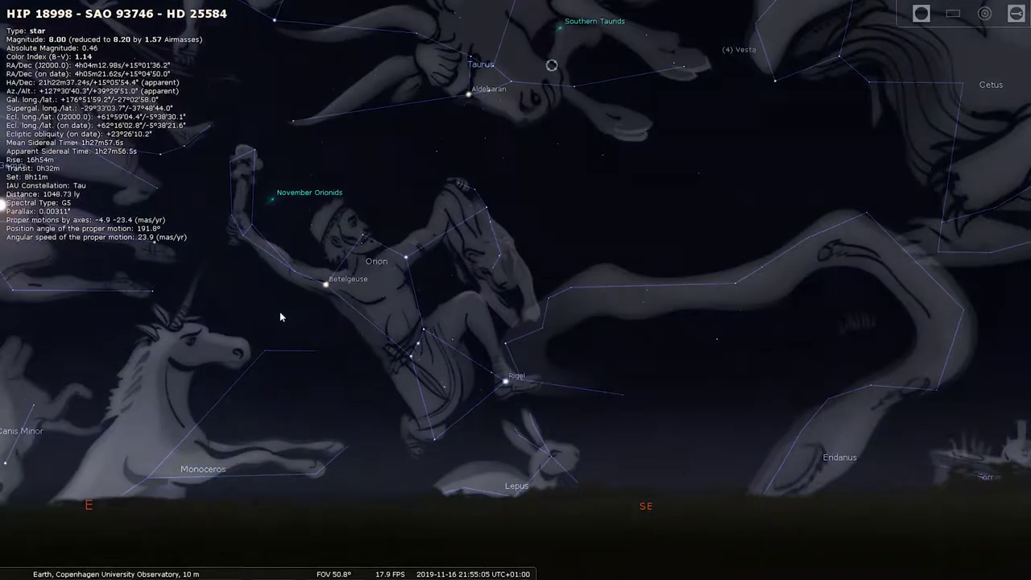
drag(360, 292, 437, 273)
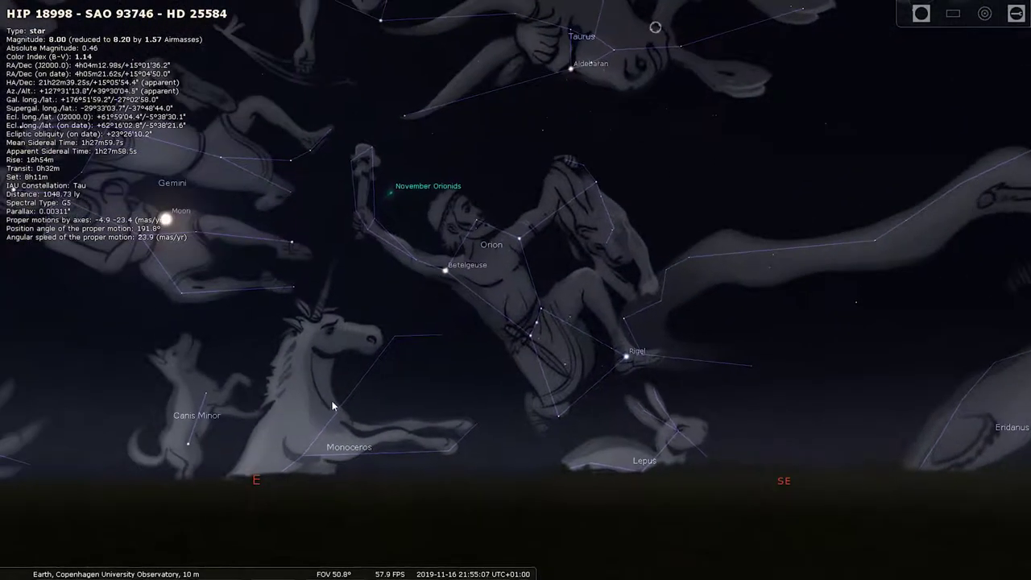
Step: Hide the constellation art and bring the lines of Ursa Major above the northern horizon into view
drag(357, 424, 525, 422)
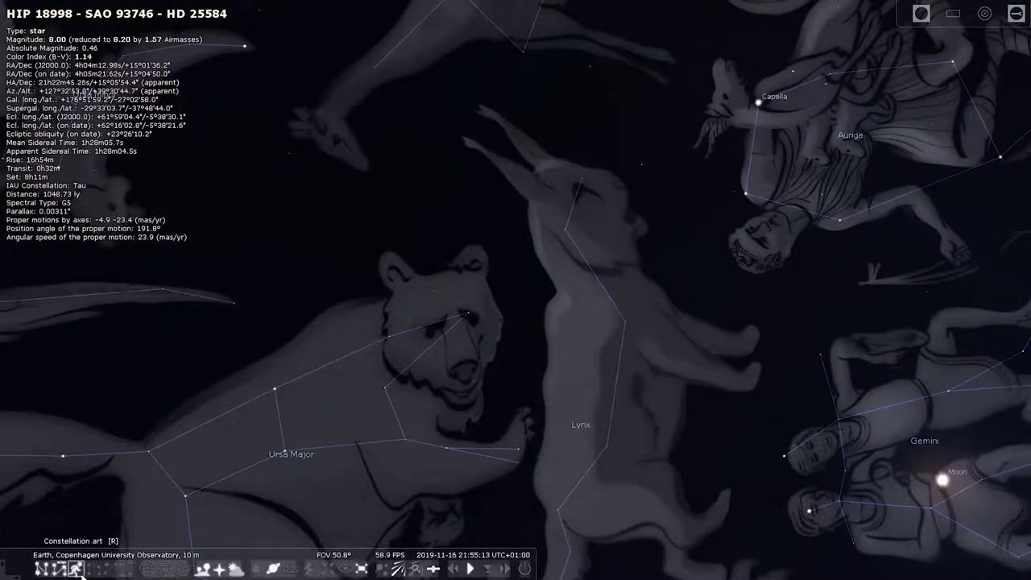
drag(298, 357, 445, 265)
drag(381, 362, 434, 346)
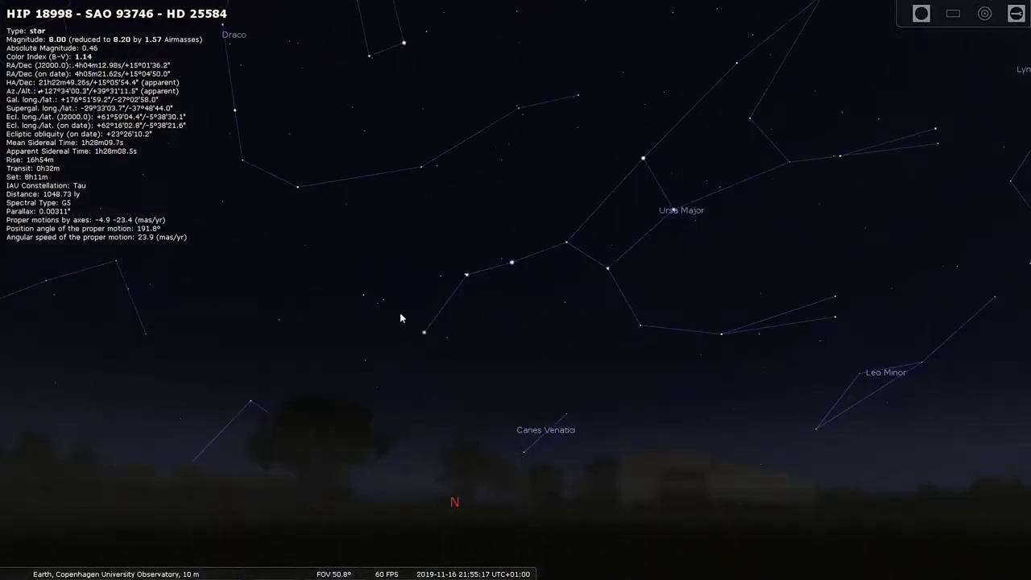
Step: Examine the constellation lines of Cygnus, Lyra, Delphinus, Equuleus, Sagitta and Aquila above the western horizon
drag(400, 313, 535, 360)
drag(359, 278, 464, 320)
mouse_move(295, 276)
mouse_down()
mouse_move(488, 298)
mouse_move(398, 285)
mouse_up()
mouse_move(331, 279)
mouse_down()
mouse_move(400, 285)
mouse_move(495, 313)
mouse_move(316, 314)
mouse_move(422, 285)
mouse_up()
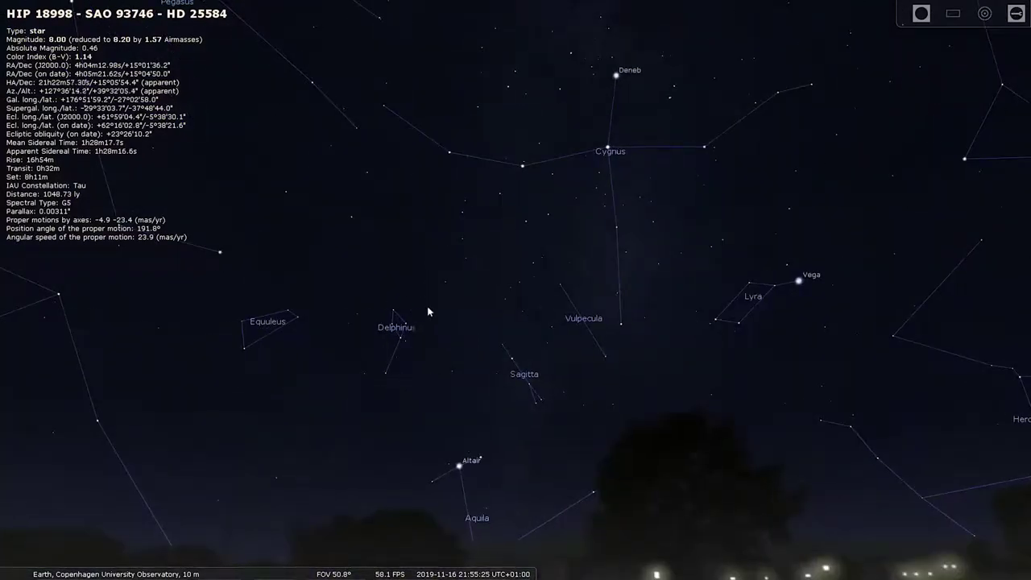
drag(346, 355, 419, 344)
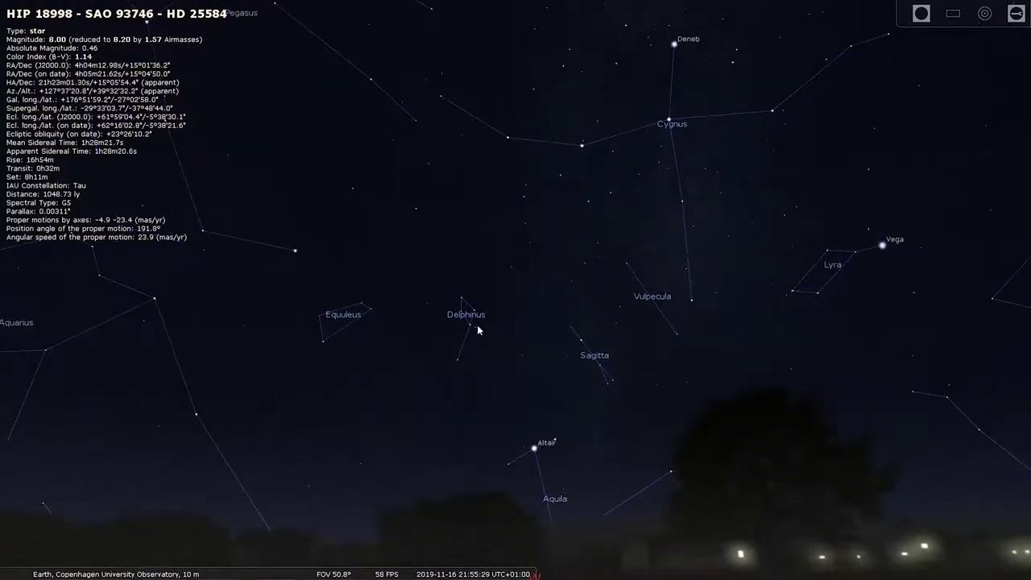
key(Right)
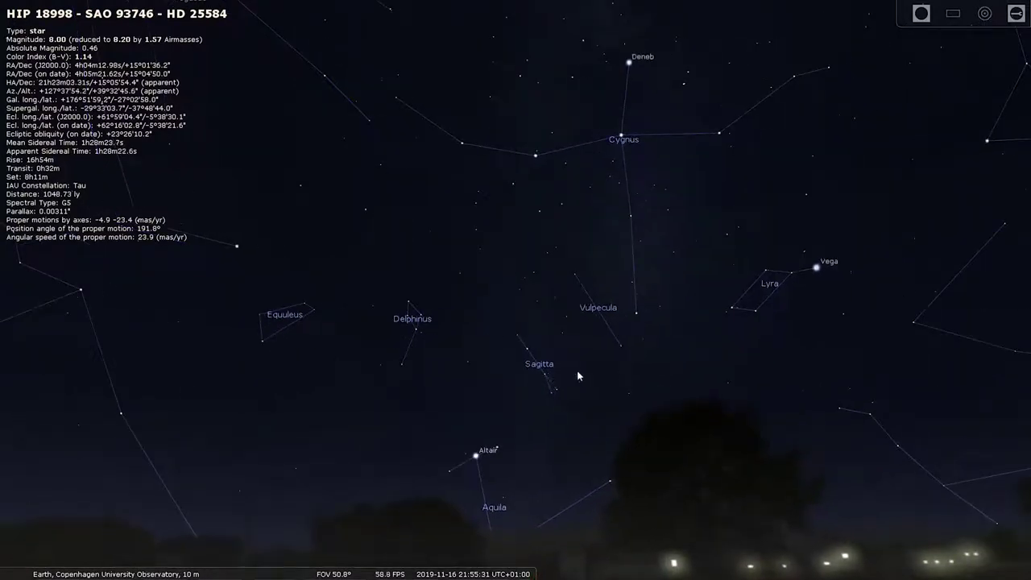
key(Right)
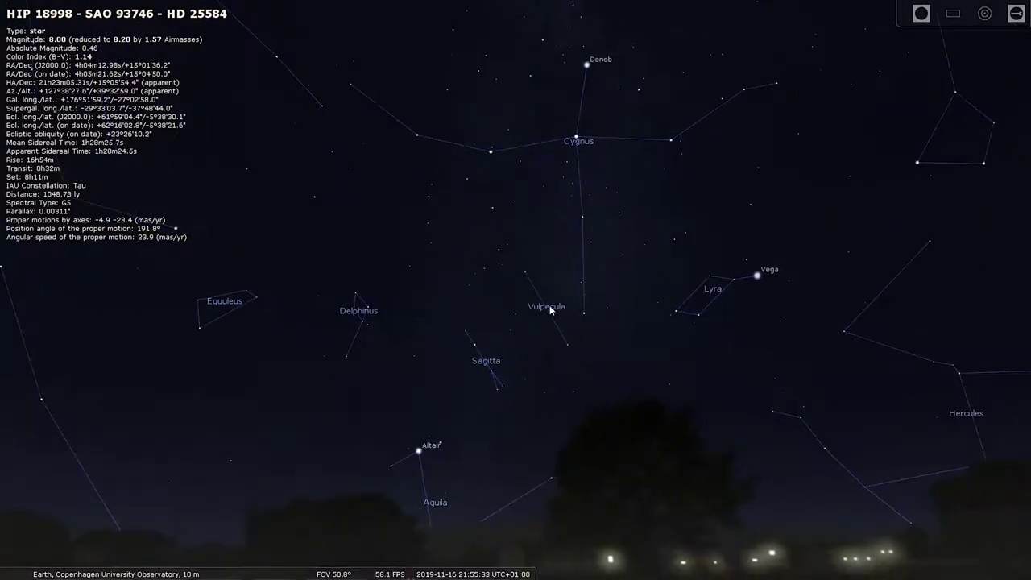
key(Left)
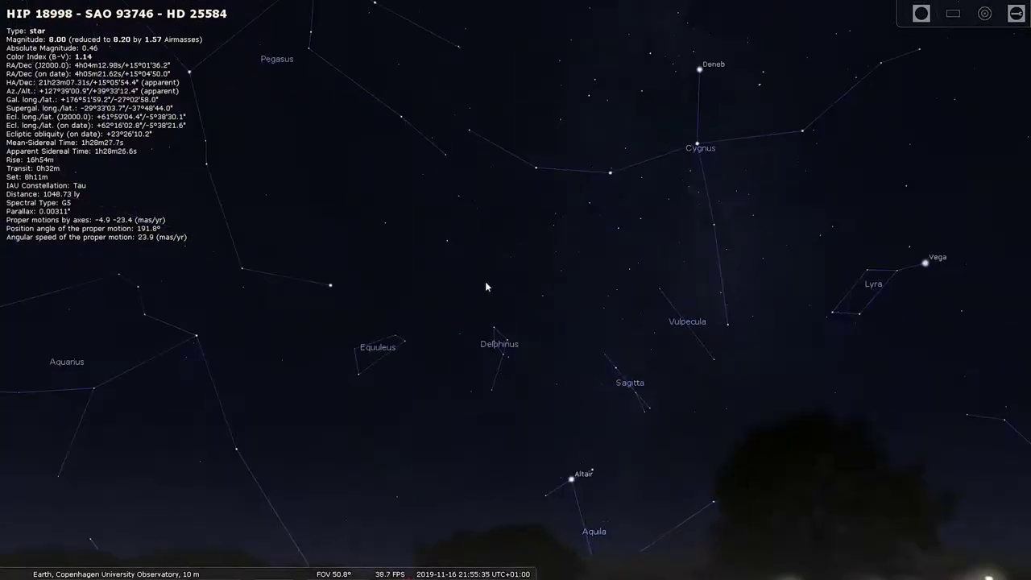
key(Right)
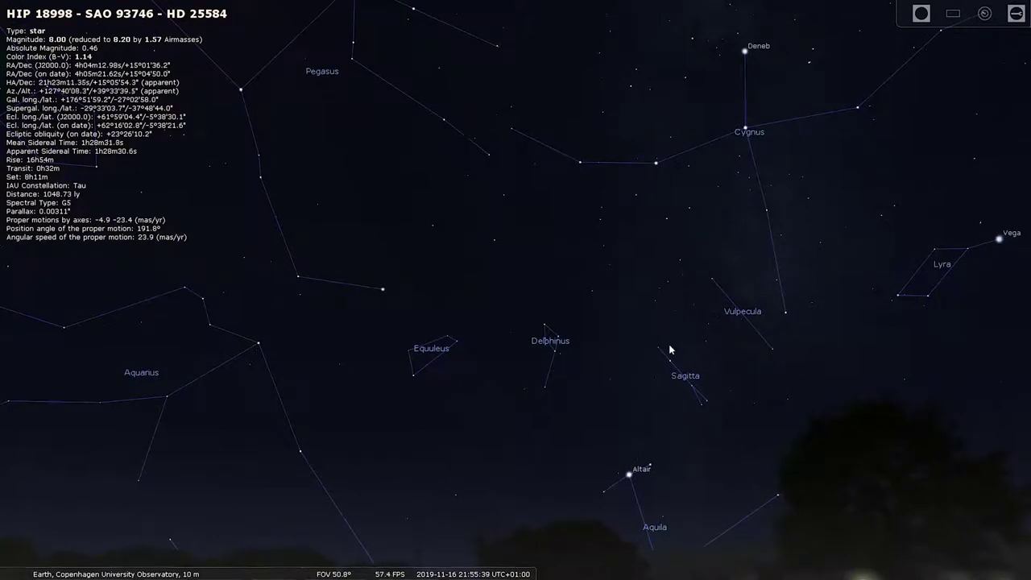
key(Right)
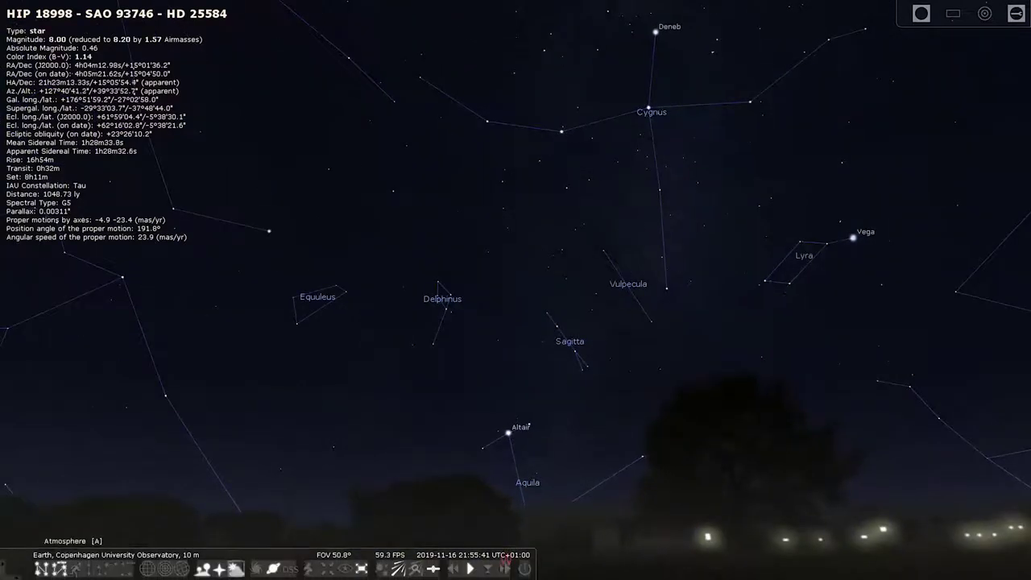
Step: Hide the constellation lines over the western sky while keeping the constellation labels on
key(c)
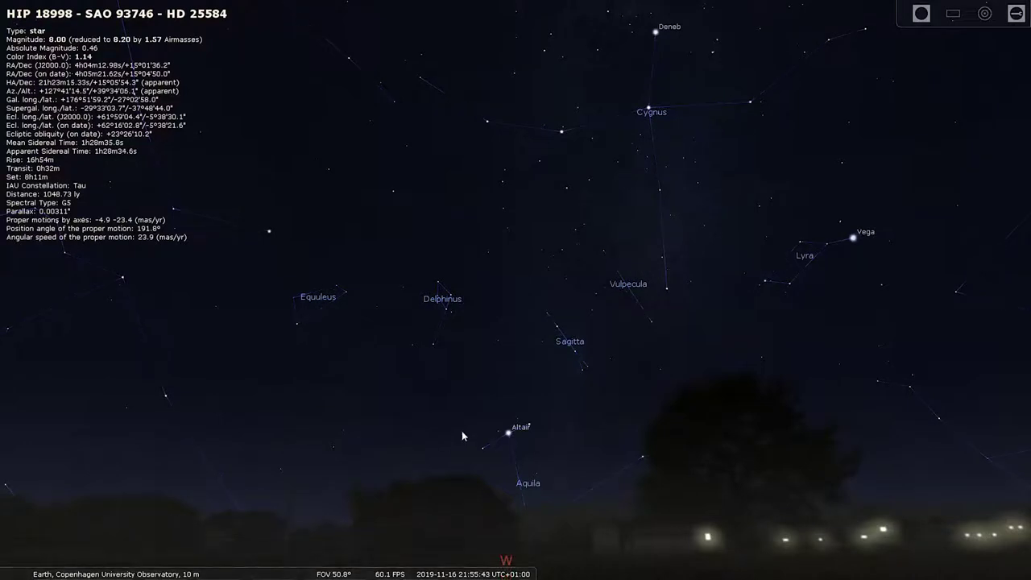
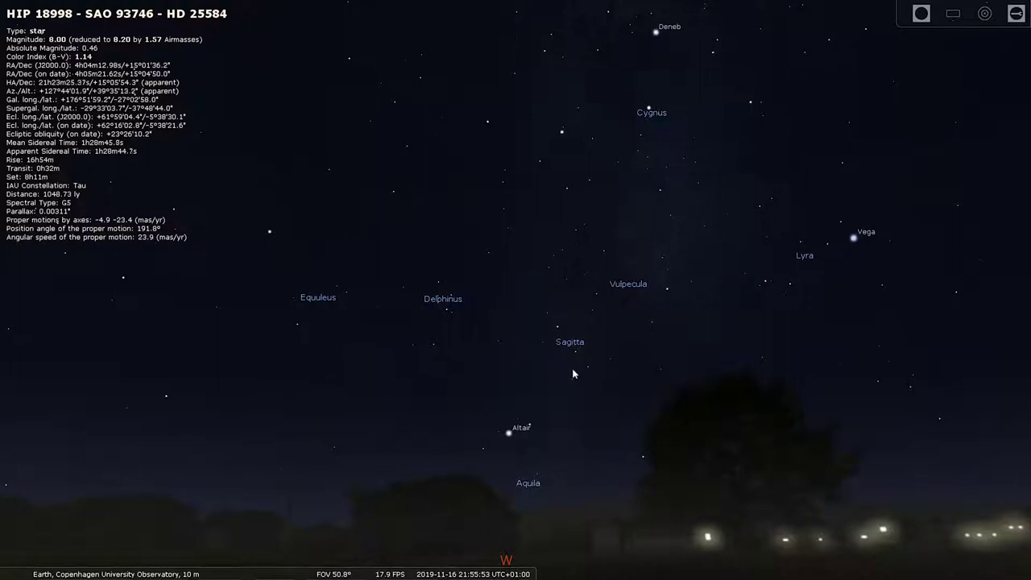
mouse_move(72, 572)
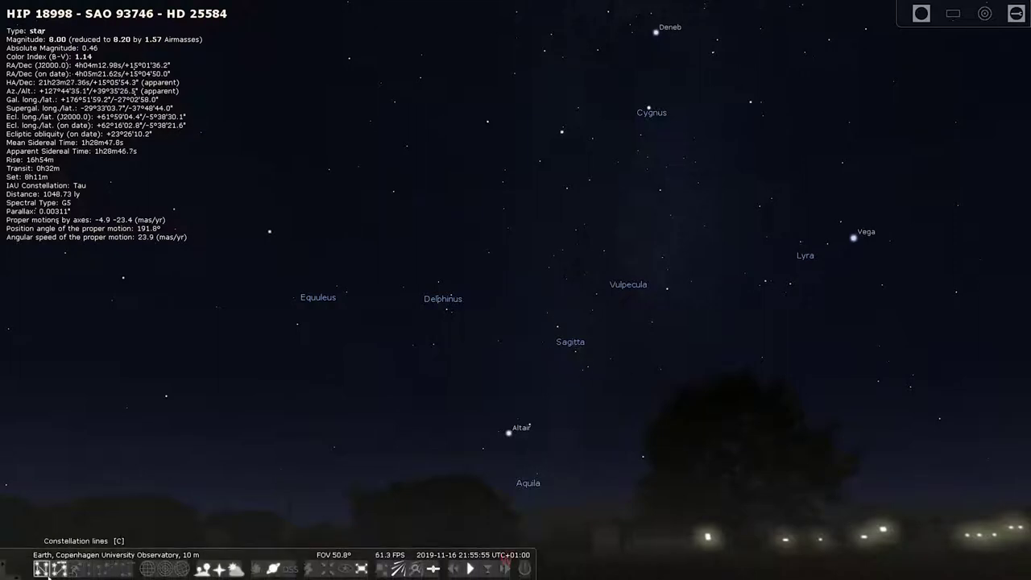
Step: Turn the constellation lines back on and bring Aquarius above the southwestern horizon into view
drag(443, 305, 551, 315)
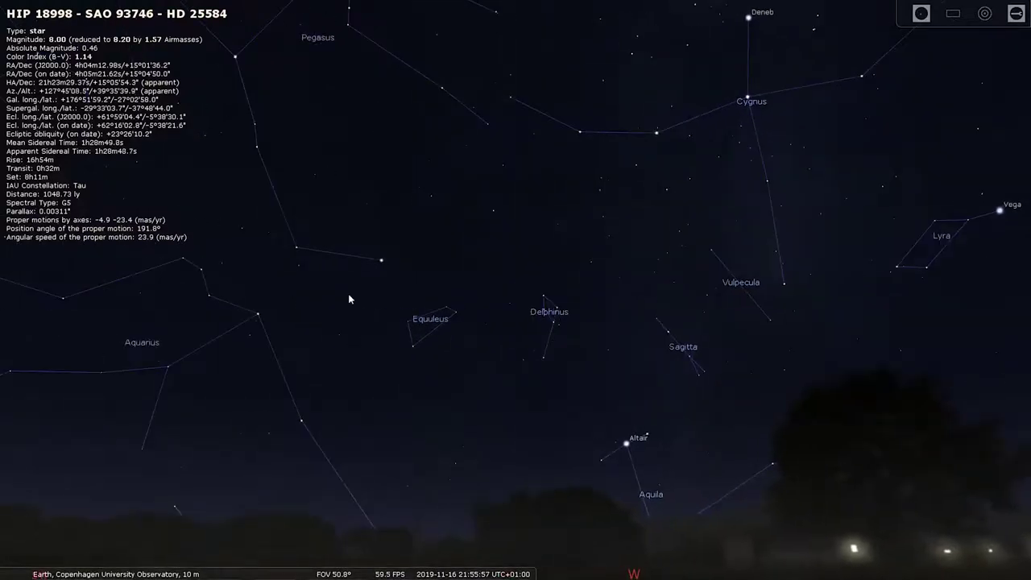
drag(301, 300, 512, 300)
drag(423, 297, 466, 285)
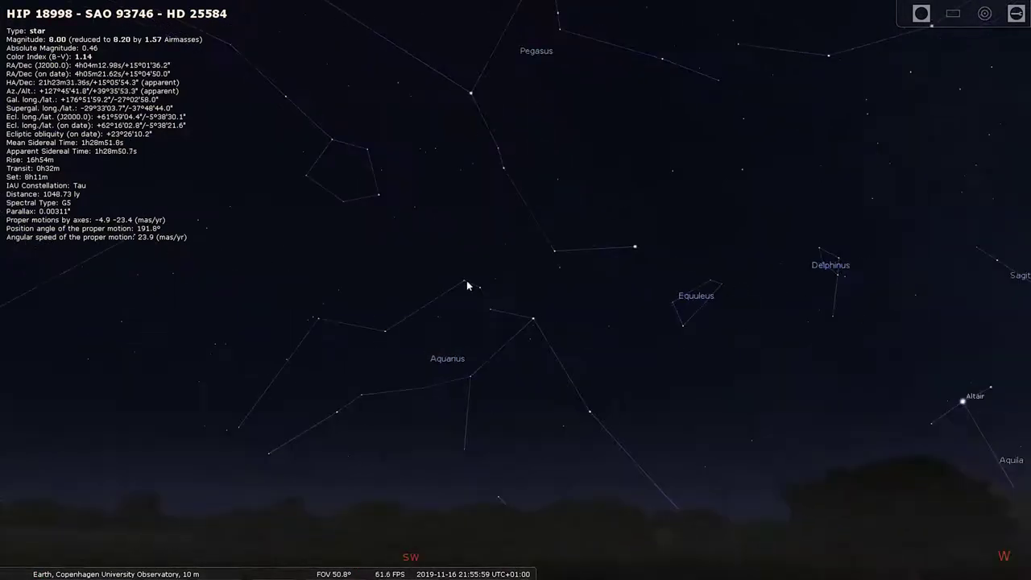
Step: Show the constellation art over Aquarius, Pisces, Cetus and Pegasus, and hide it again
click(75, 569)
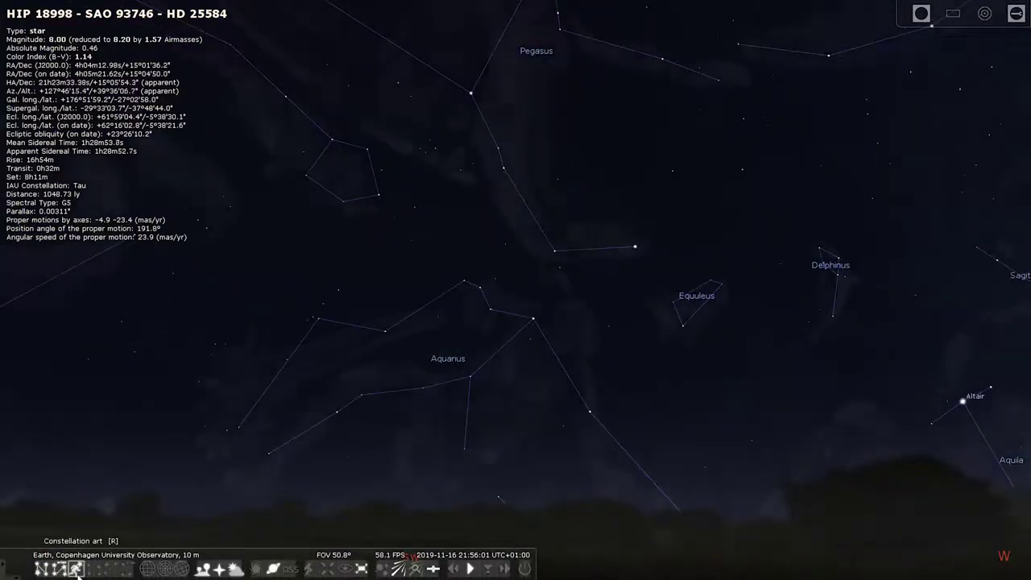
click(77, 573)
drag(516, 331, 711, 417)
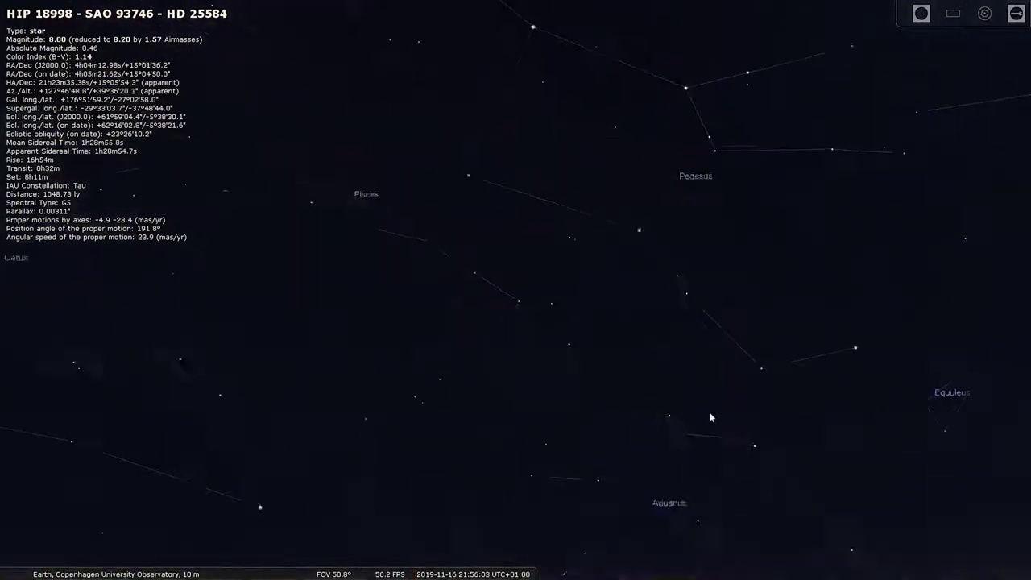
drag(439, 333, 584, 352)
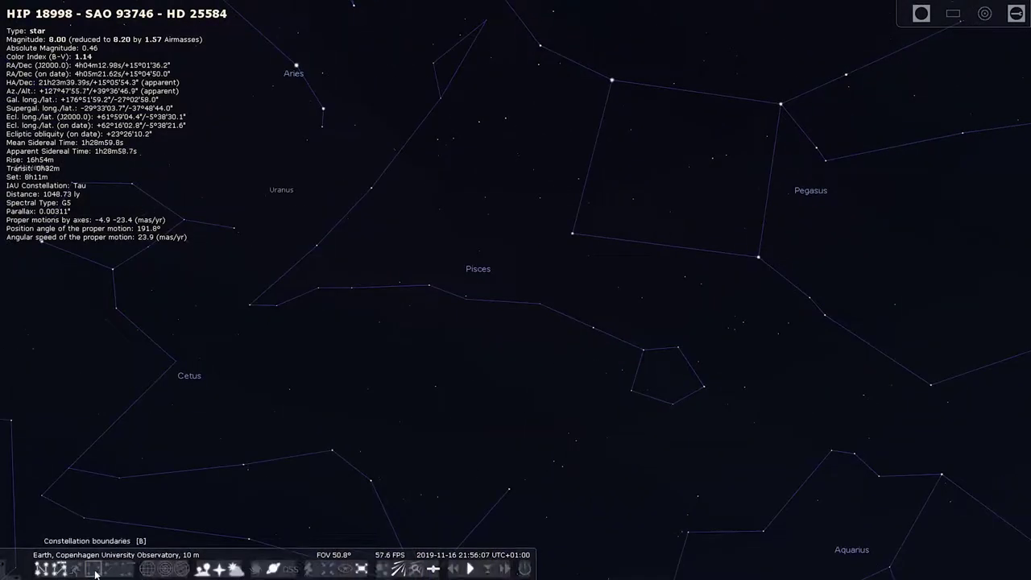
click(75, 569)
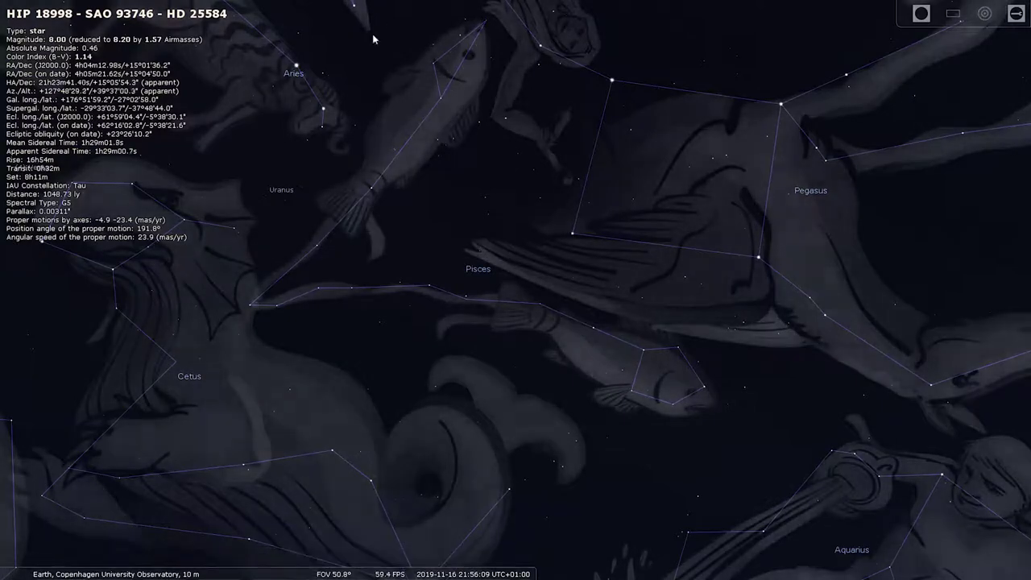
drag(686, 327, 527, 397)
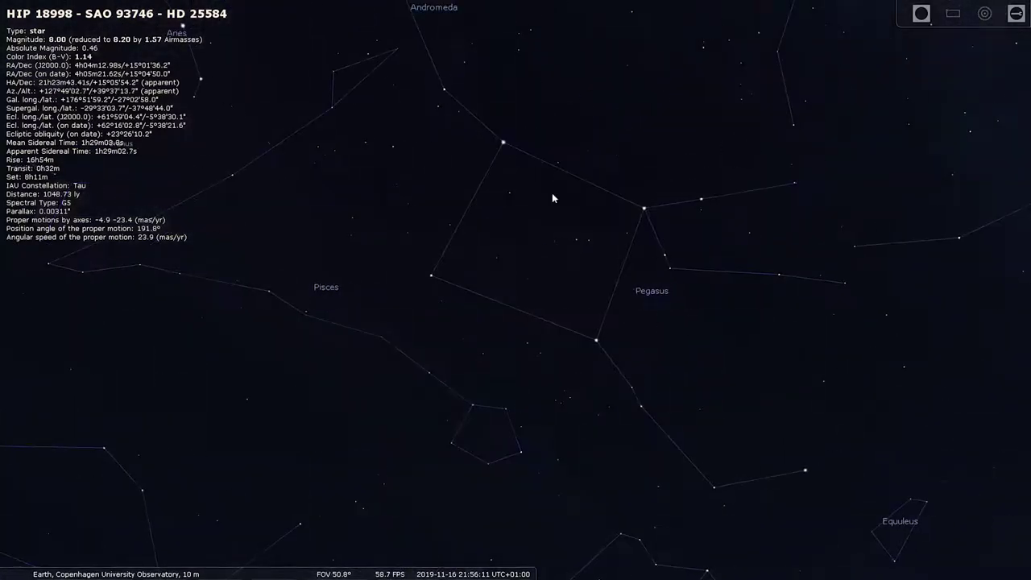
Step: Examine the constellation lines of Andromeda, Triangulum, Perseus, Auriga and Taurus down to Gemini beside the Moon
drag(480, 186, 662, 246)
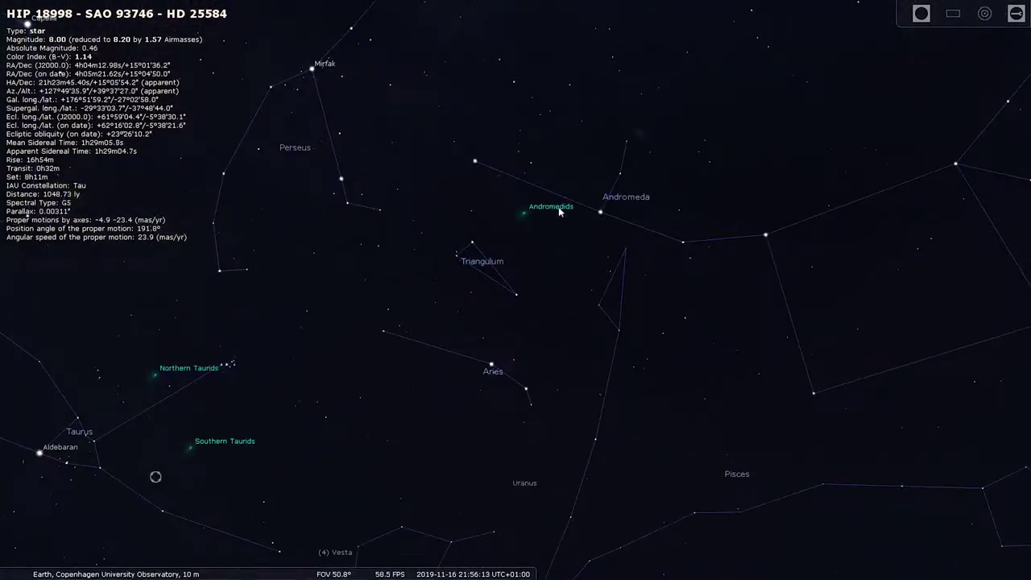
drag(565, 263, 751, 179)
drag(509, 258, 534, 194)
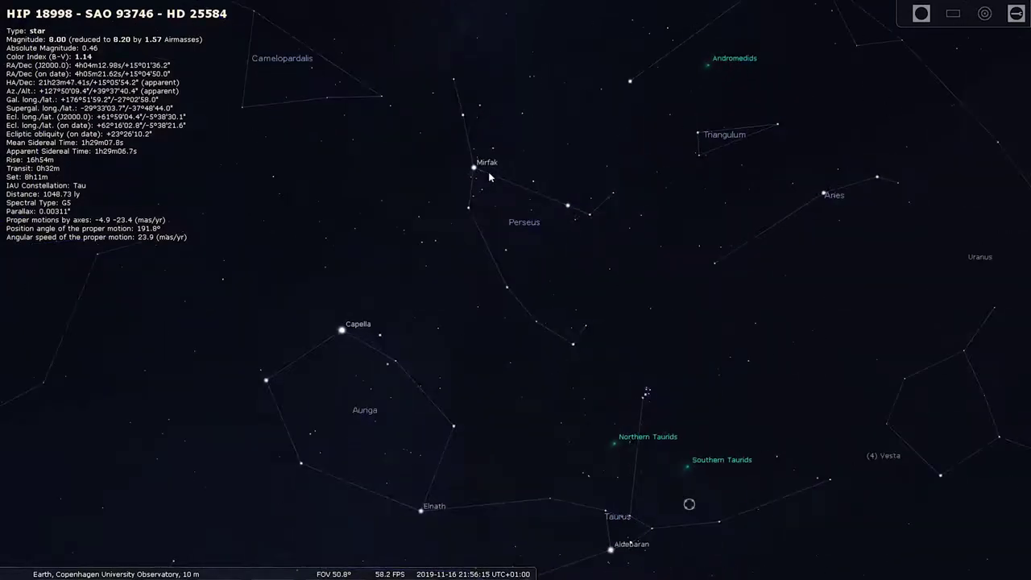
key(Down)
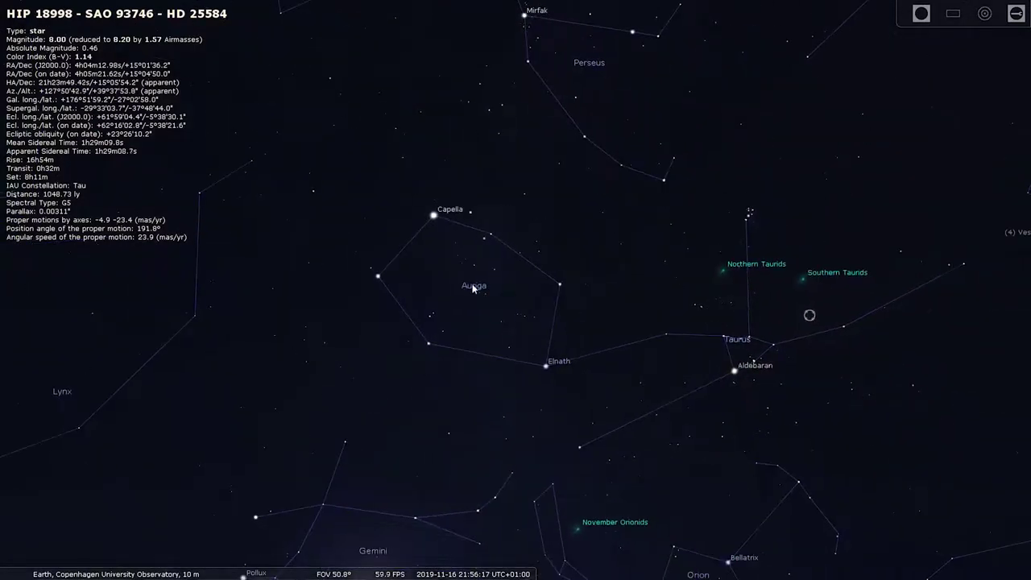
key(c)
key(Right)
key(c)
drag(431, 436, 727, 296)
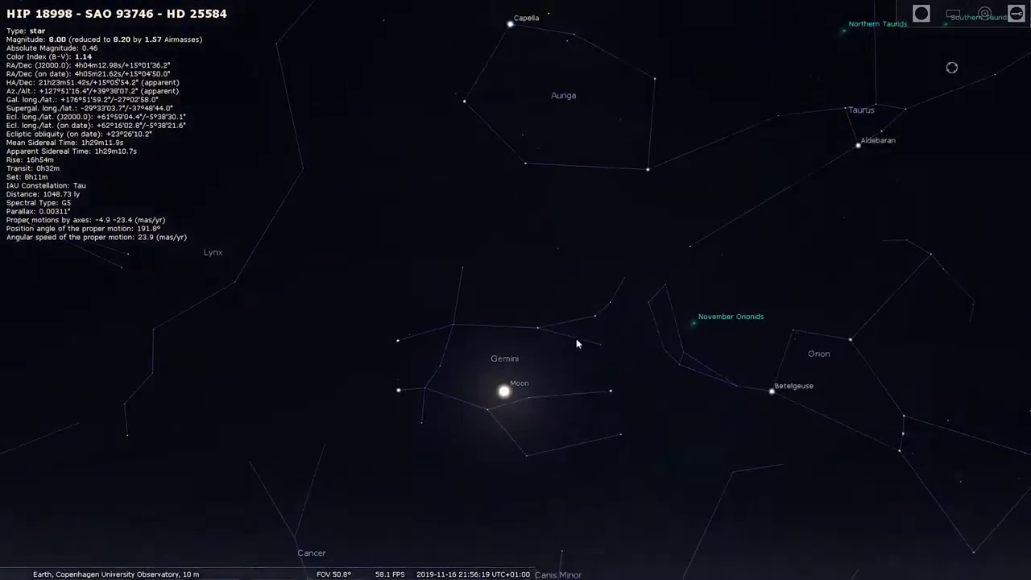
Step: Follow the constellation lines from Gemini past Lynx and Ursa Major to Draco and Hercules in the northwest
key(Left)
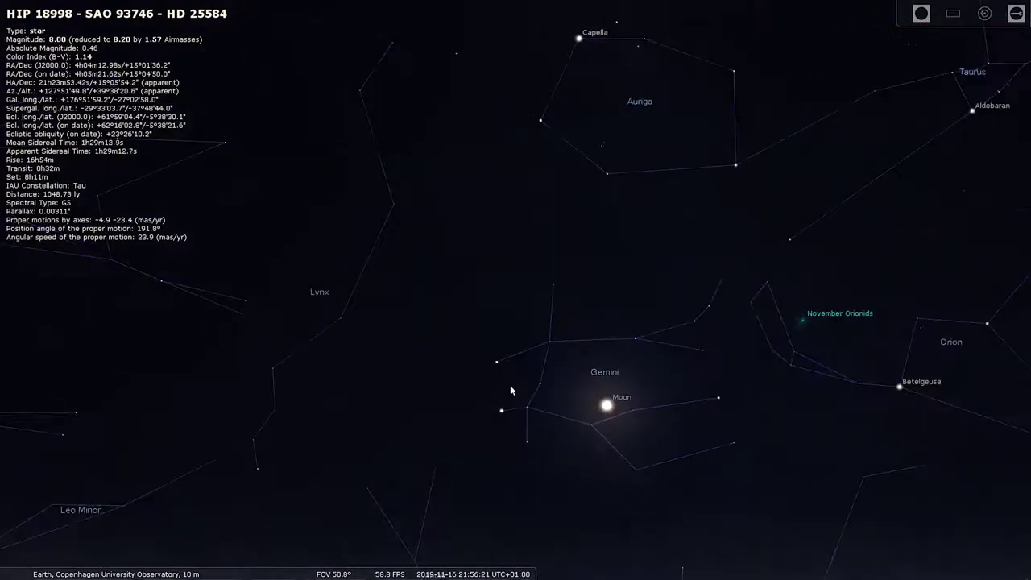
key(Left)
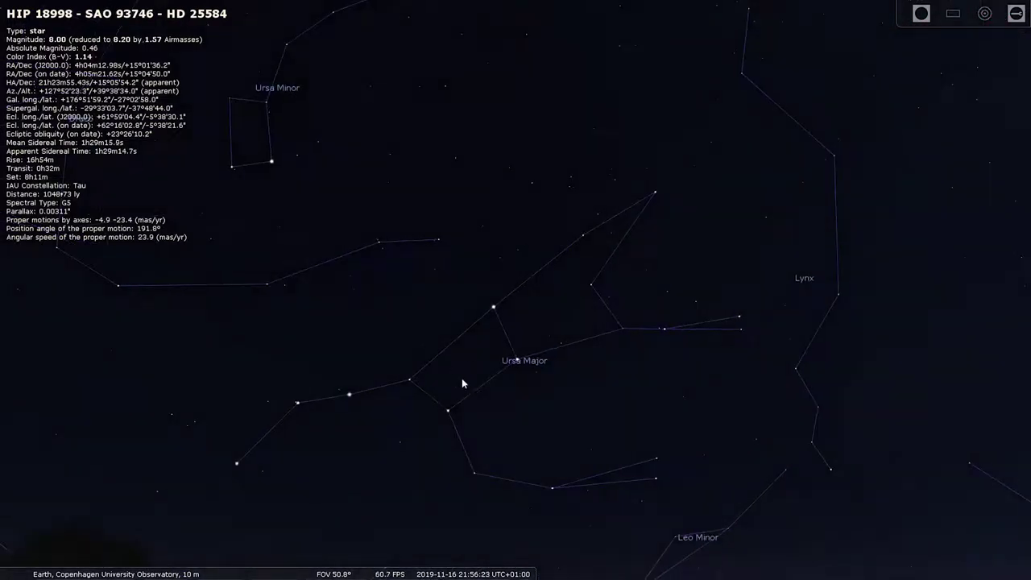
key(Left)
drag(309, 197, 504, 115)
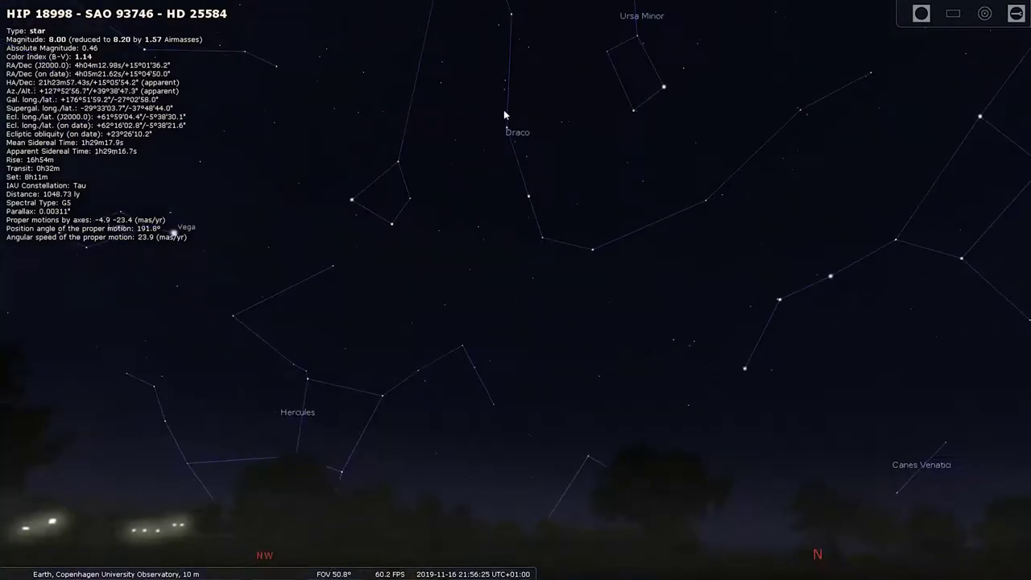
key(Right)
key(Up)
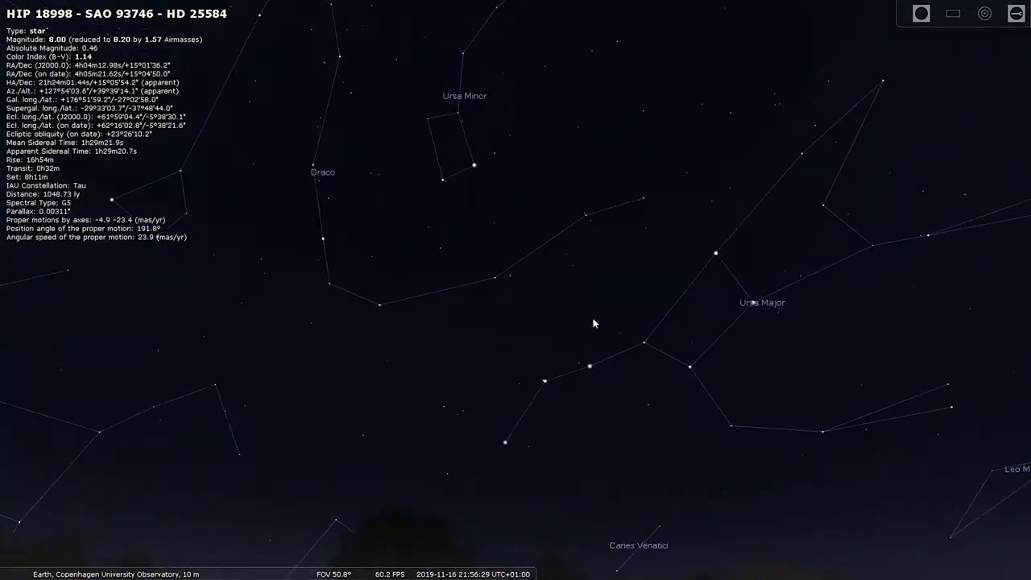
Step: Examine the constellation lines of Orion, Taurus and Cetus across the southern sky to Pegasus and Cygnus
key(Right)
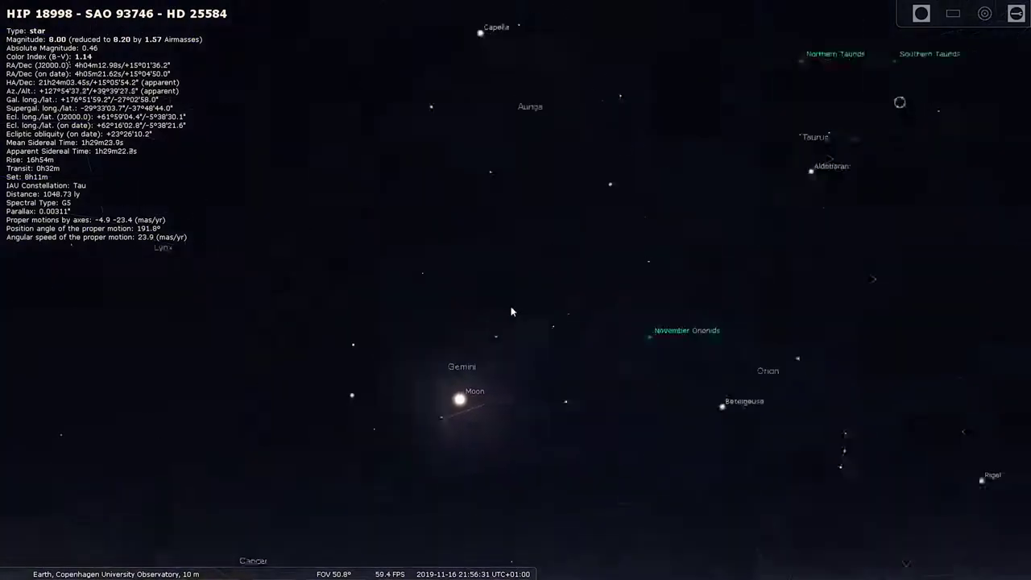
key(c)
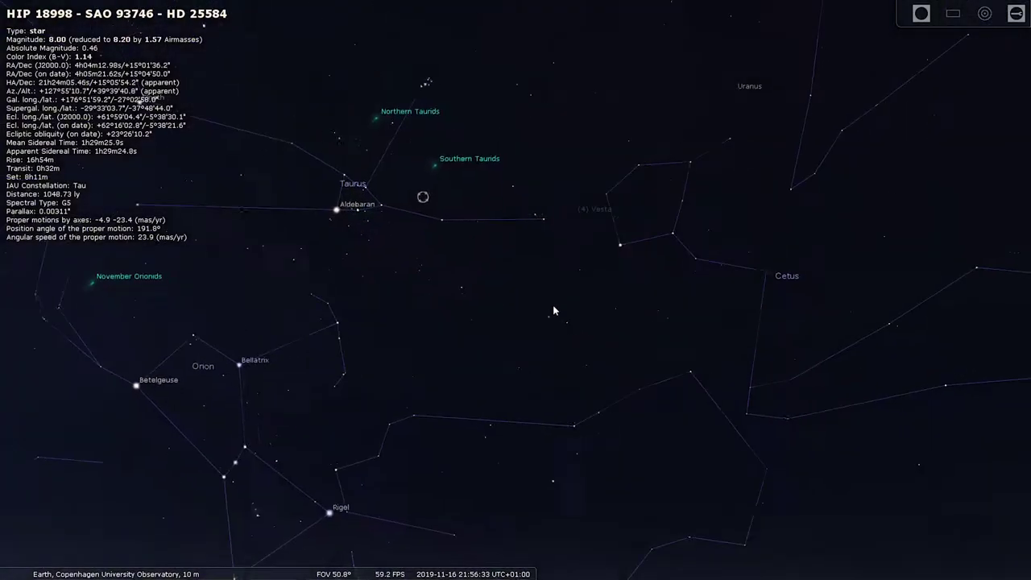
drag(505, 339, 620, 294)
drag(903, 270, 572, 331)
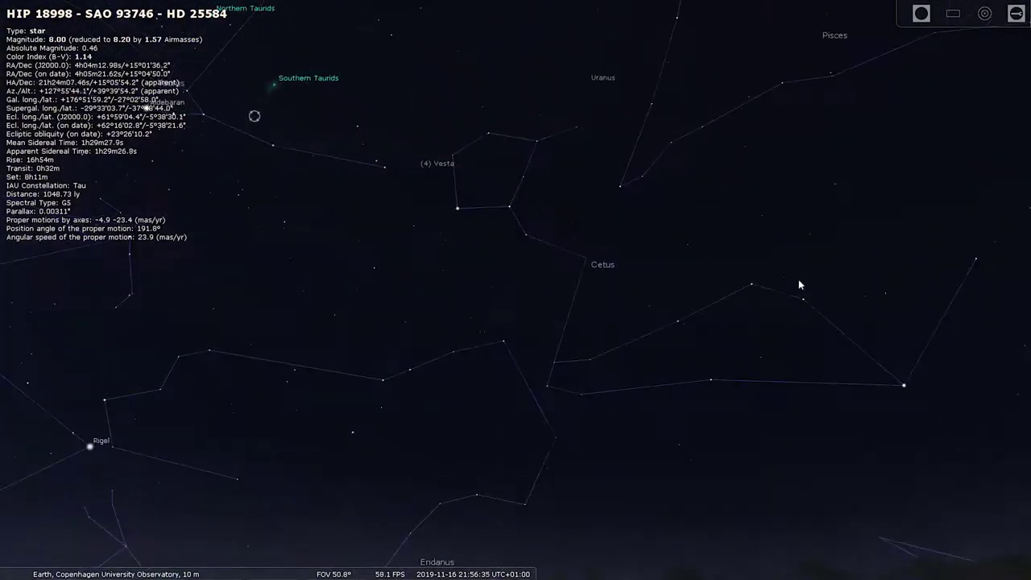
key(Right)
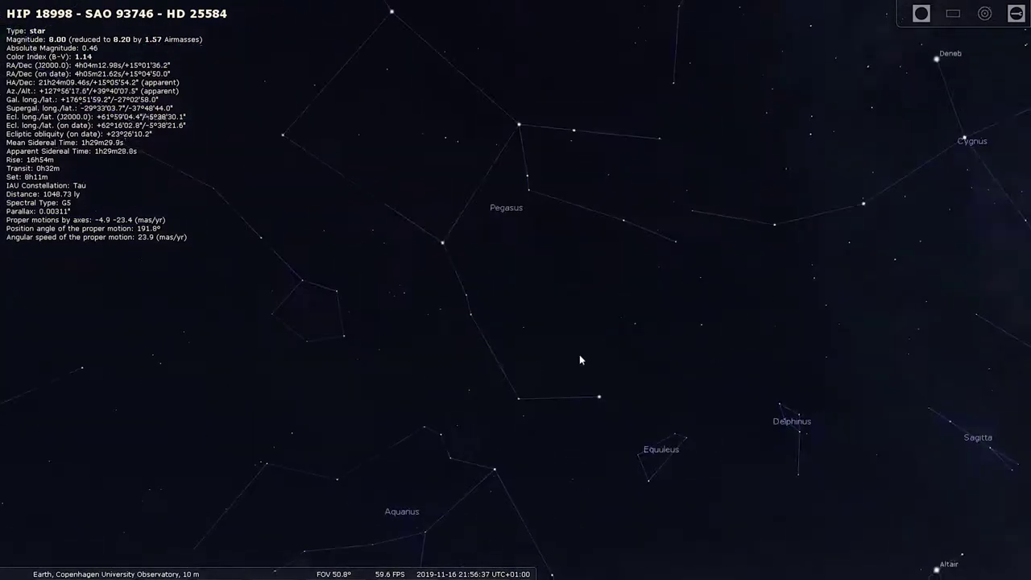
Step: Search for the object M31 and center the view on it
click(18, 427)
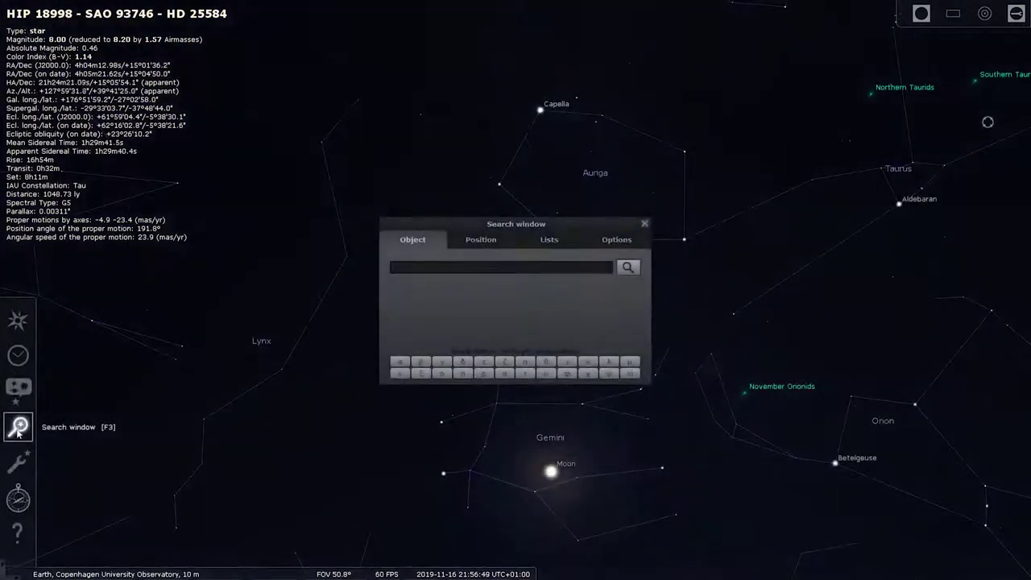
text(M31)
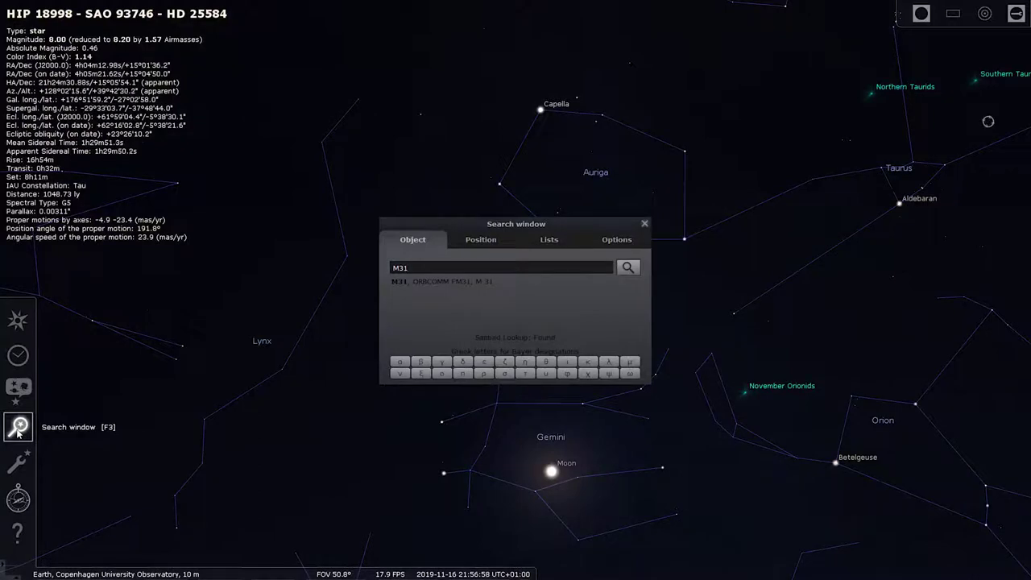
click(629, 267)
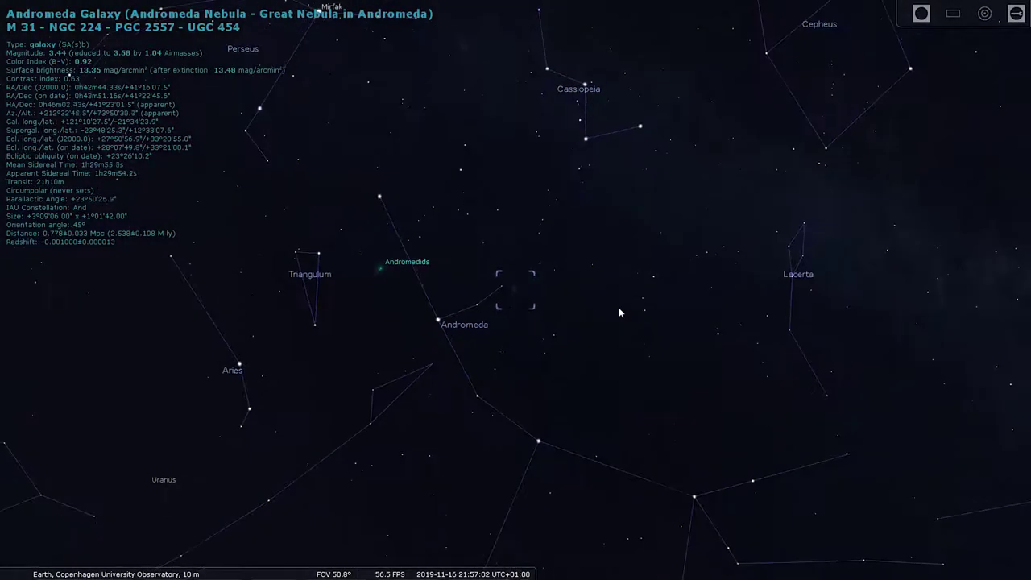
Step: Zoom in on the Andromeda Galaxy to a field of view of about 3.5° to examine its structure
drag(574, 326, 650, 286)
scroll(626, 299, down, 1)
scroll(649, 242, up, 2)
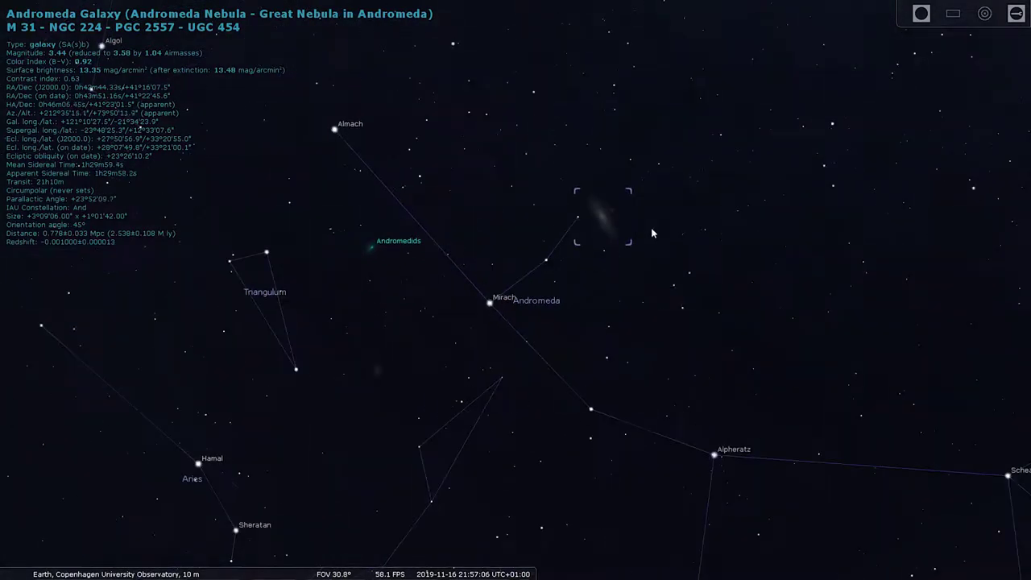
drag(651, 228, 525, 294)
scroll(483, 279, up, 2)
scroll(483, 279, up, 1)
drag(459, 278, 579, 299)
scroll(549, 286, up, 2)
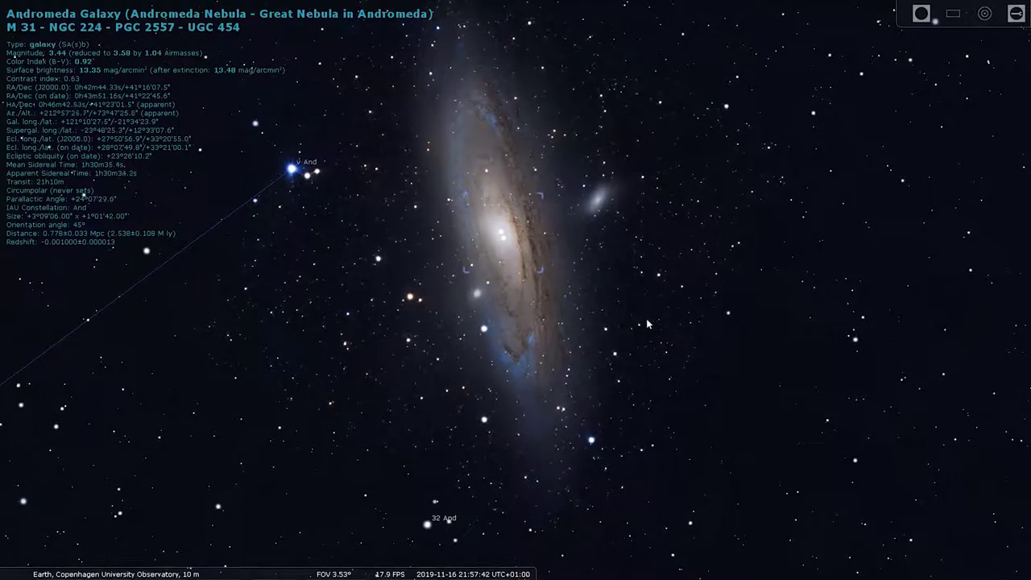
Step: Zoom back out from the Andromeda Galaxy to a field of view of about 51°
scroll(663, 321, down, 3)
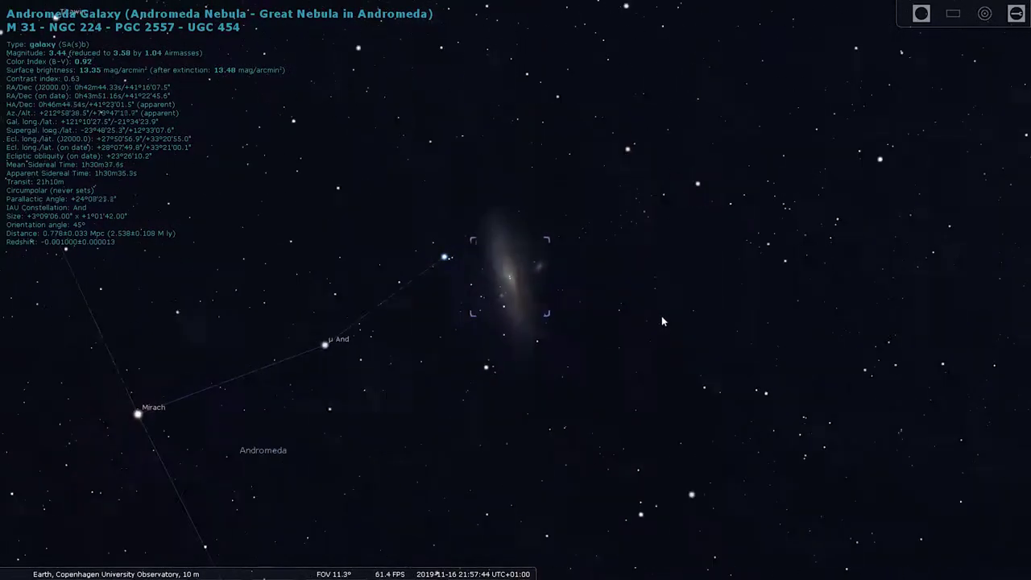
scroll(662, 322, down, 5)
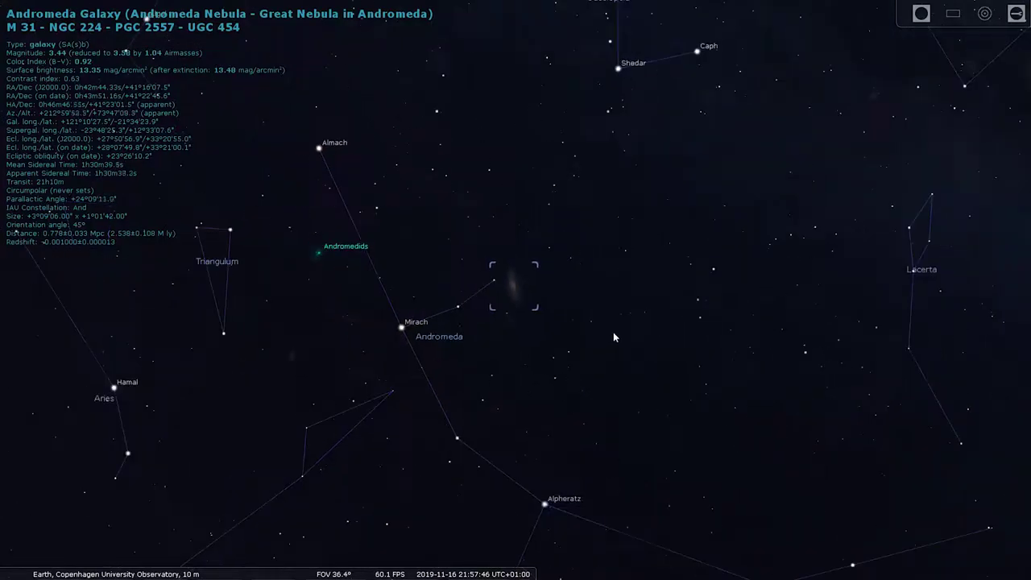
scroll(614, 332, down, 2)
Step: Examine where the Andromeda Galaxy lies relative to the constellations Andromeda, Cassiopeia, Perseus, Pegasus and Lacerta
drag(622, 346, 793, 372)
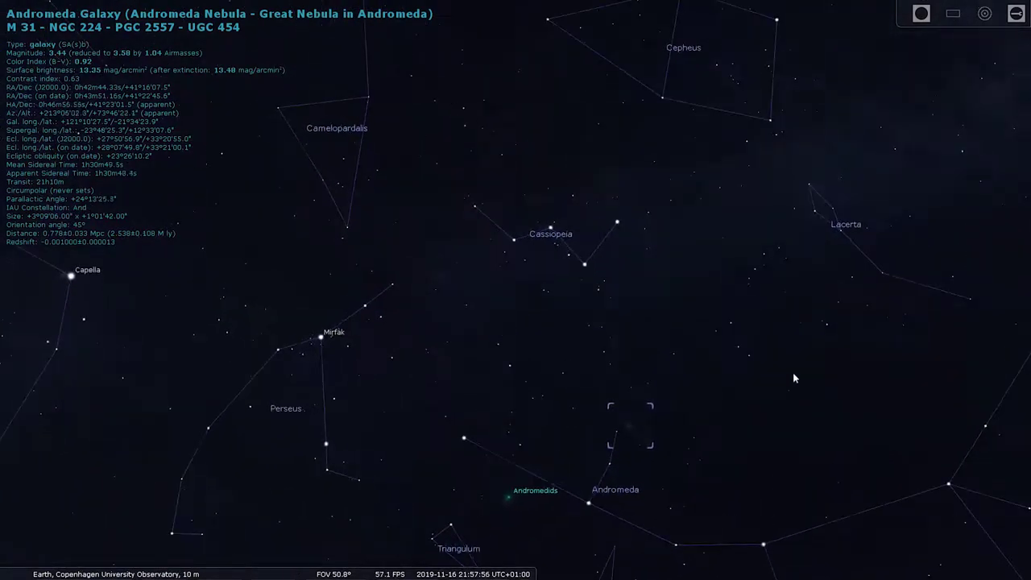
key(Down)
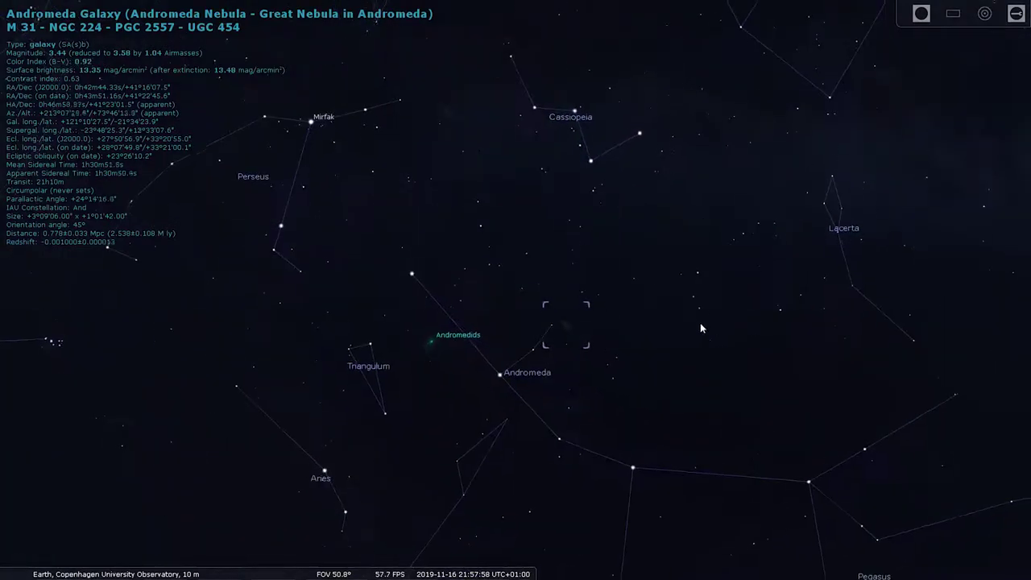
key(Up)
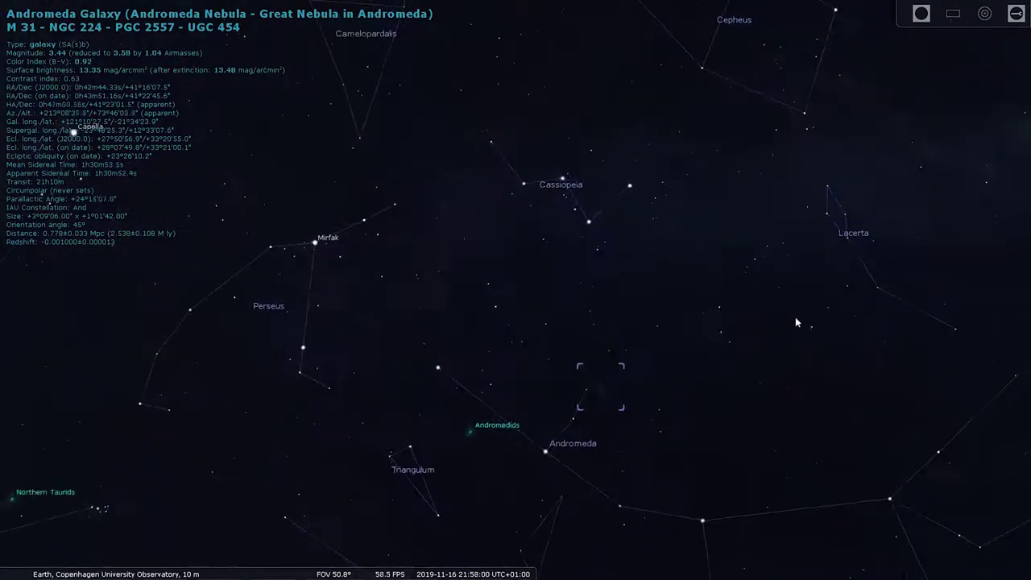
key(Left)
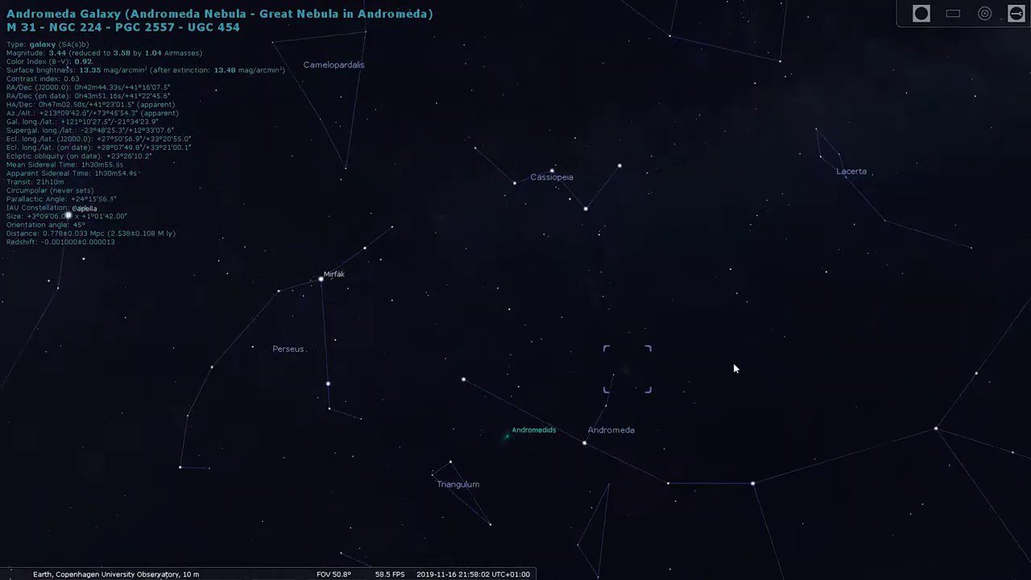
key(Down)
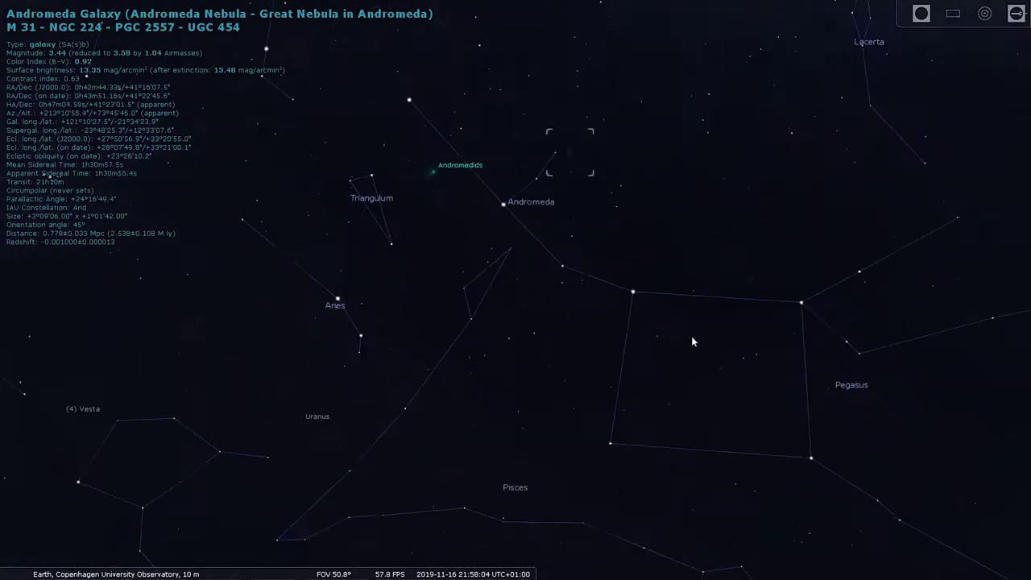
key(Up)
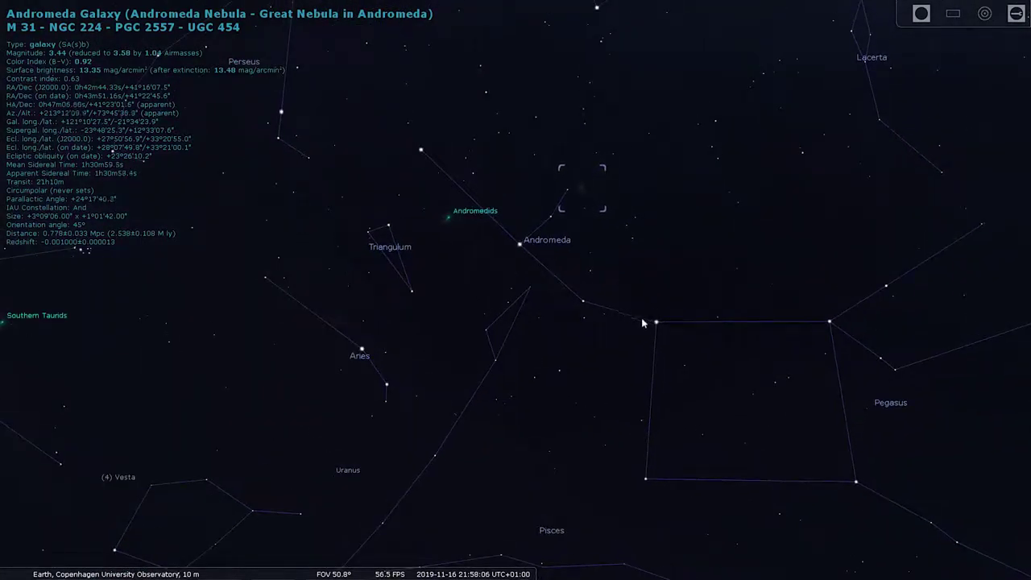
drag(752, 356, 565, 343)
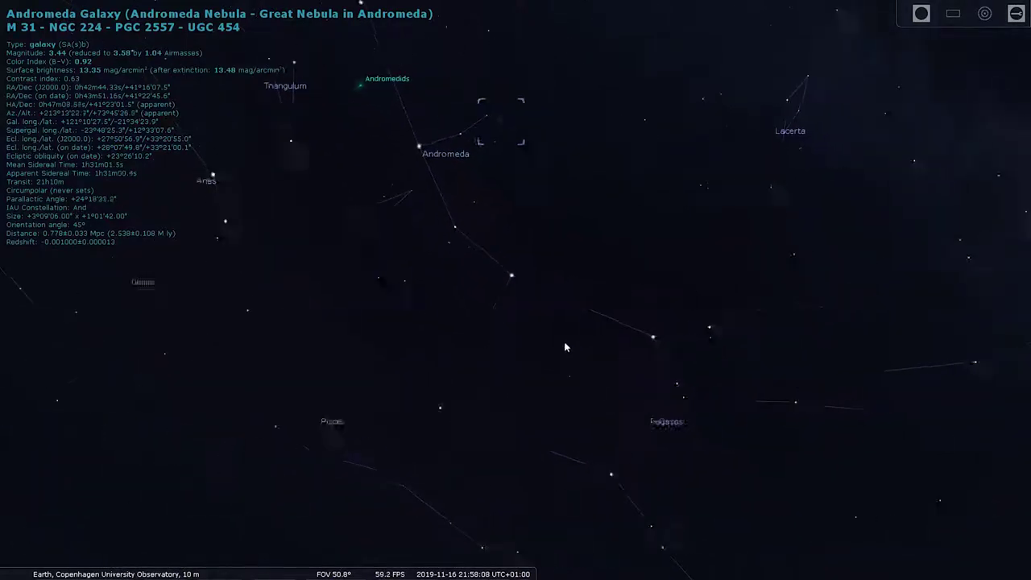
key(Up)
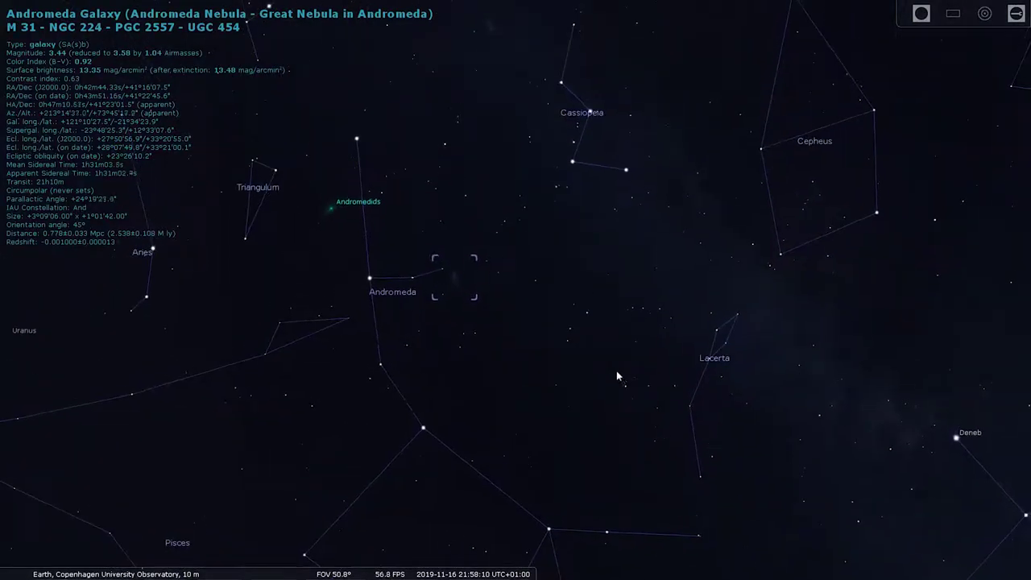
key(Up)
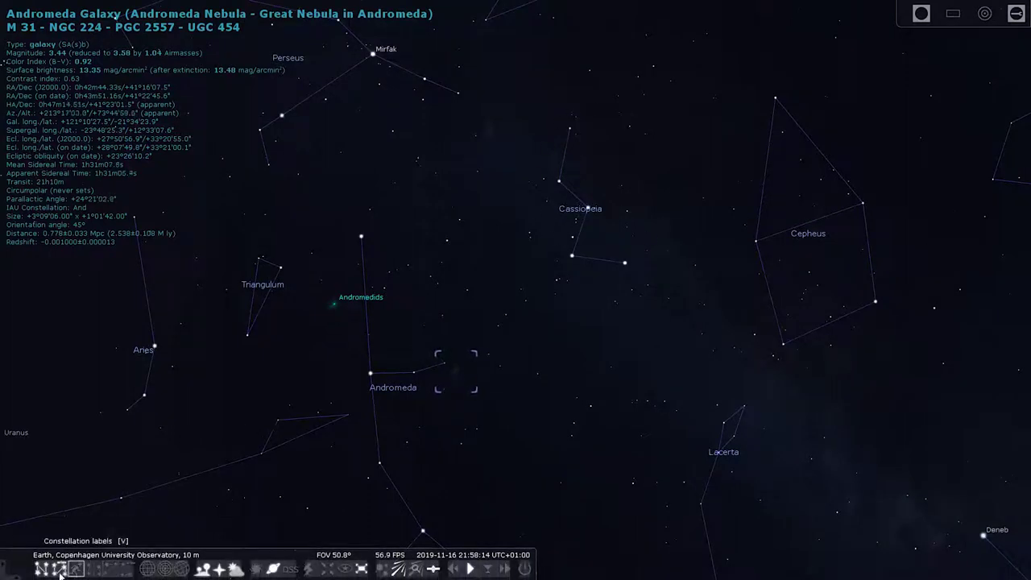
Step: Hide the constellation lines while keeping the labels, and bring Cassiopeia, Andromeda and Perseus into view
click(42, 569)
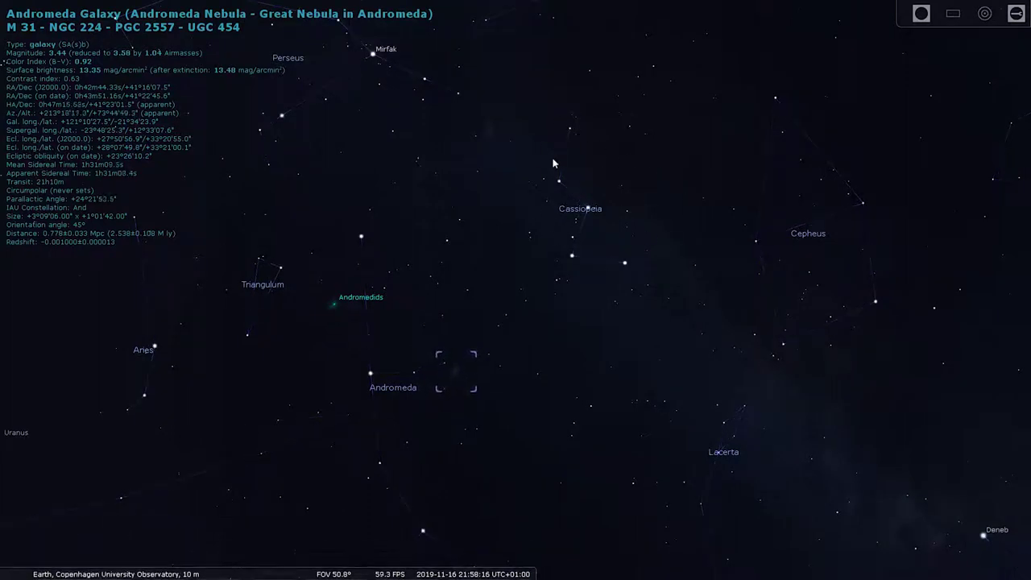
key(Down)
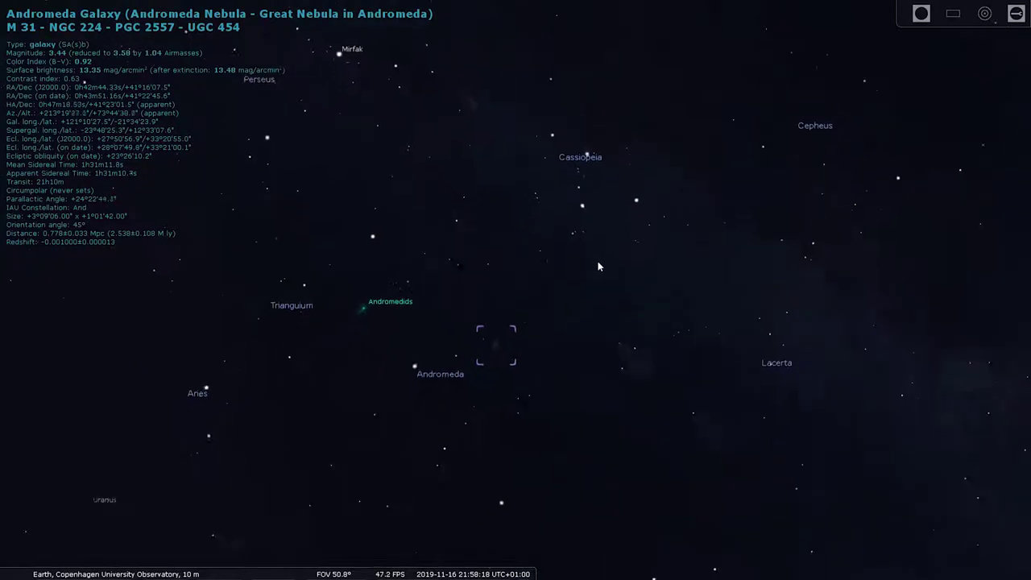
key(Down)
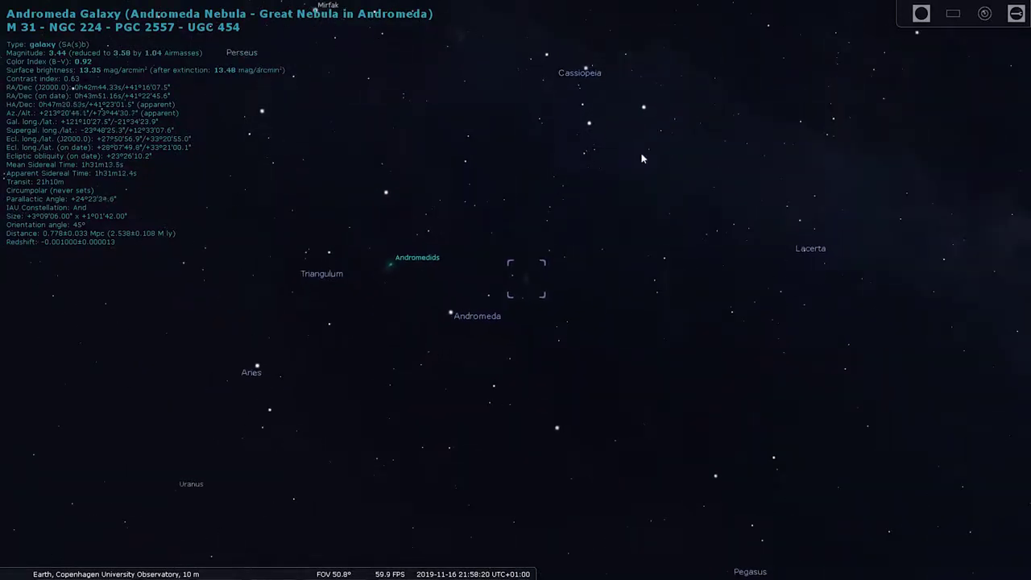
key(Up)
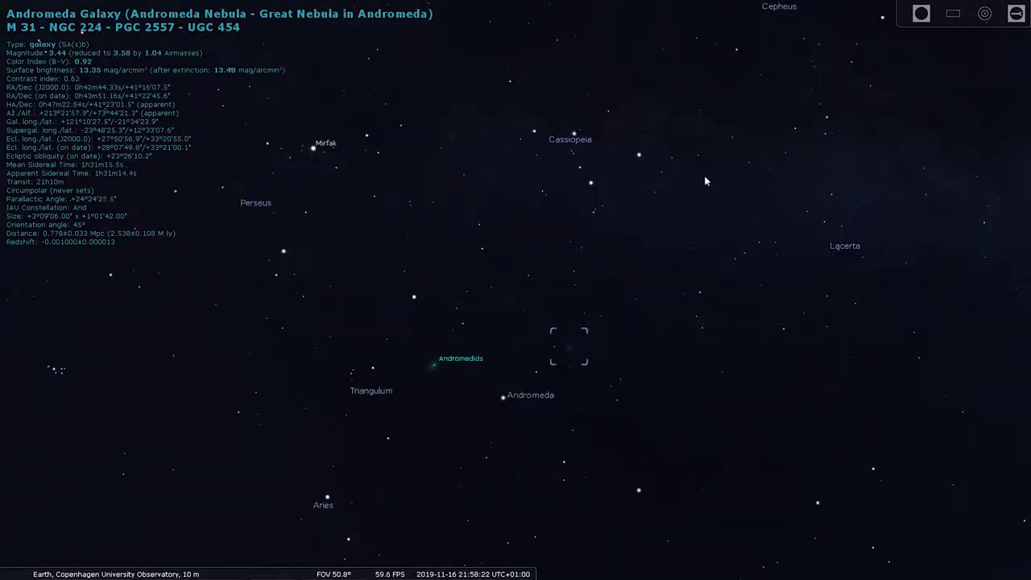
key(Left)
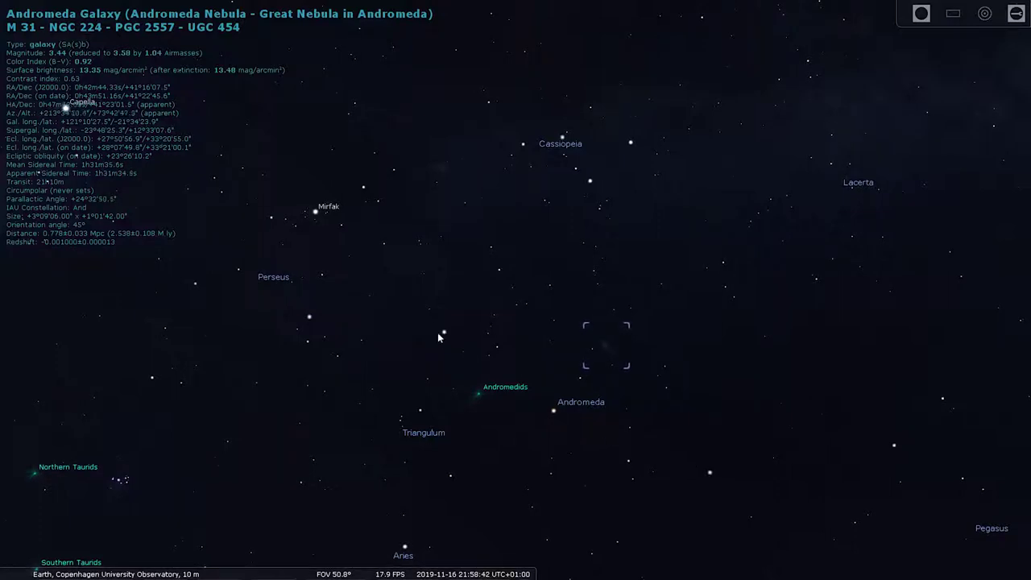
Step: Examine the star patterns of Cassiopeia and Andromeda around the Andromeda Galaxy at a field of view of about 60°
mouse_move(440, 336)
mouse_down()
mouse_move(536, 403)
mouse_move(631, 424)
mouse_move(427, 348)
mouse_move(460, 339)
mouse_up()
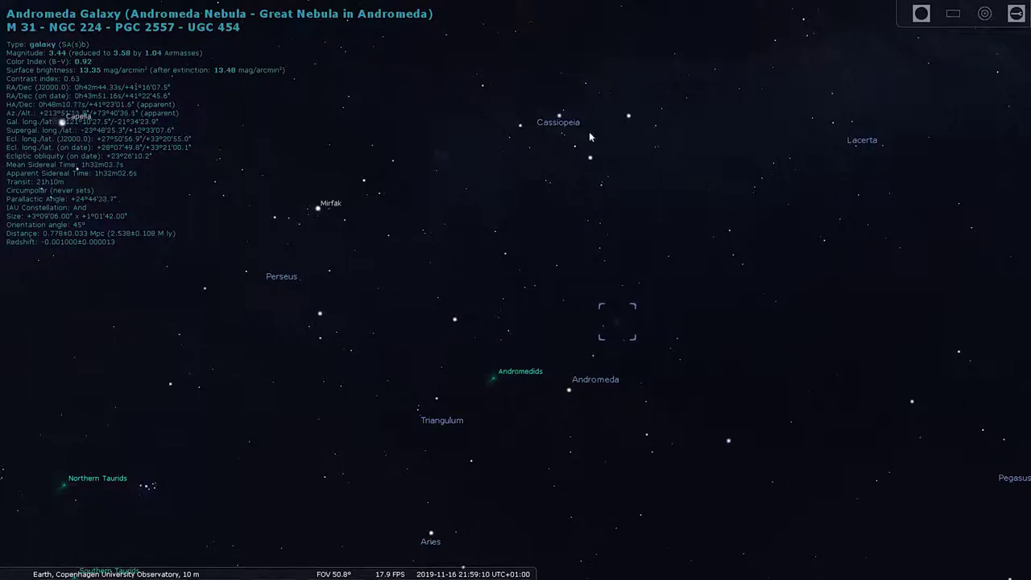
drag(677, 352, 828, 321)
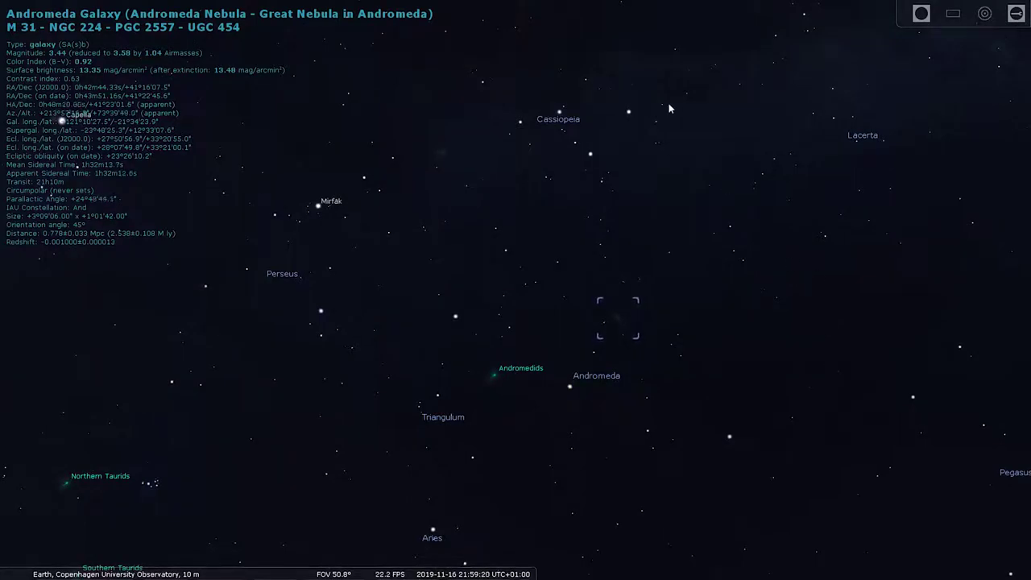
key(Right)
key(Up)
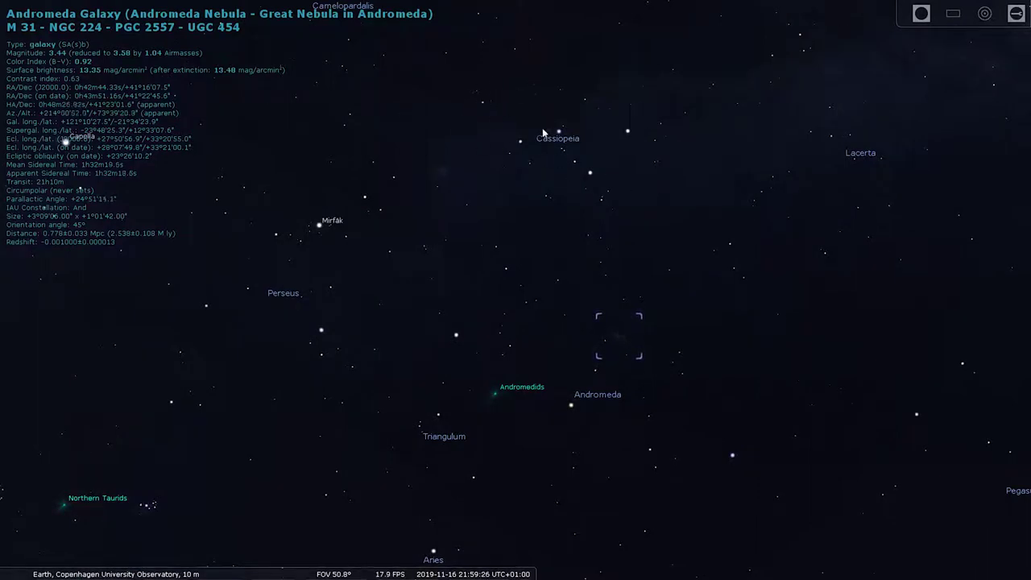
scroll(691, 166, down, 3)
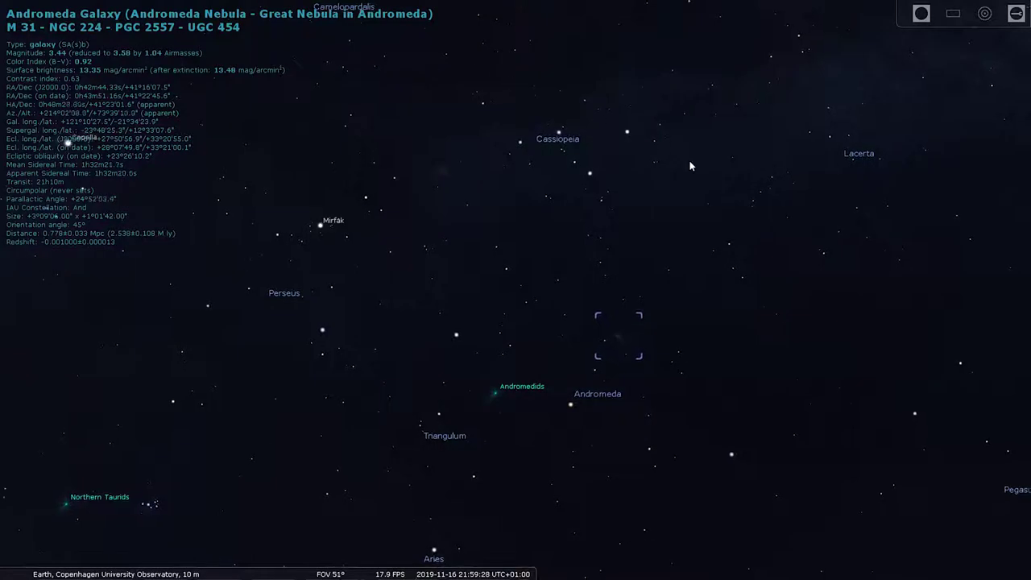
scroll(633, 252, up, 3)
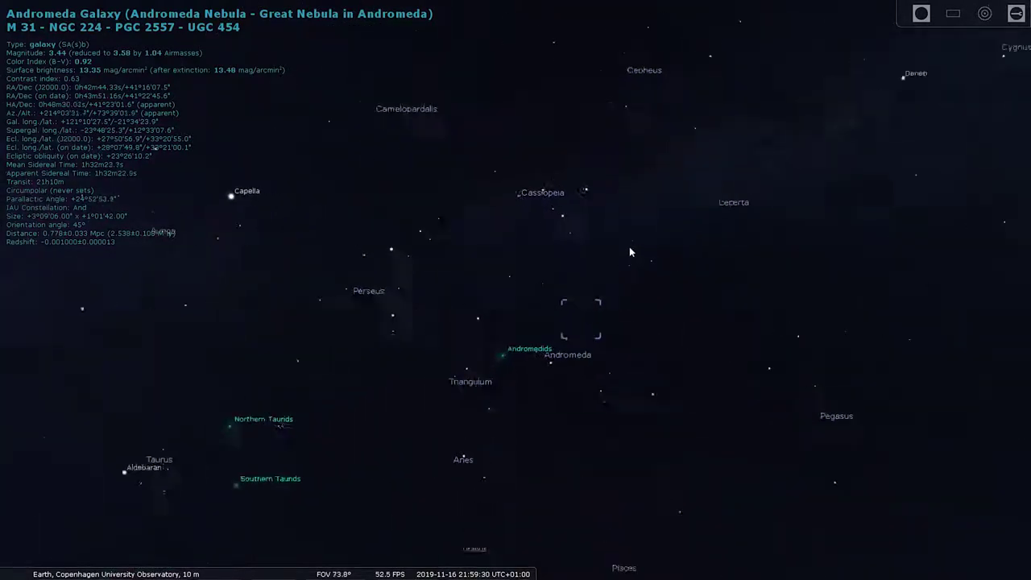
drag(644, 230, 673, 221)
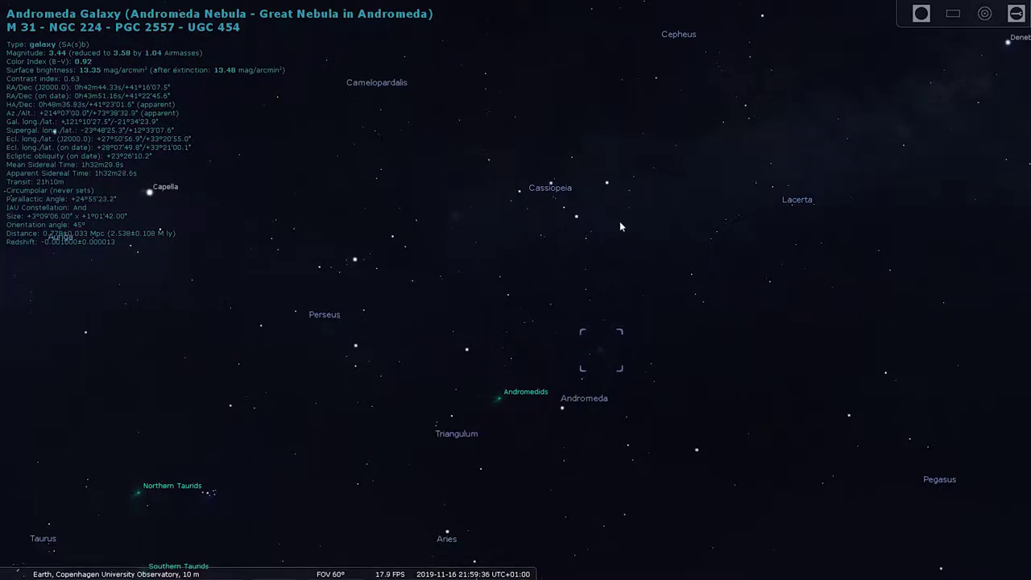
click(662, 232)
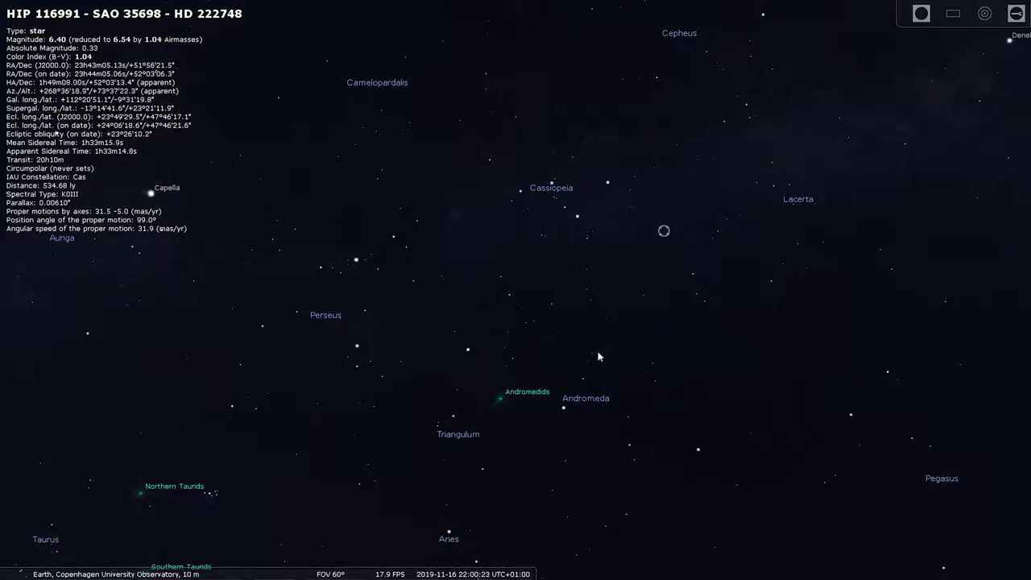
Step: Bring Orion above the southeastern horizon into view at a field of view of about 36°
scroll(601, 360, down, 5)
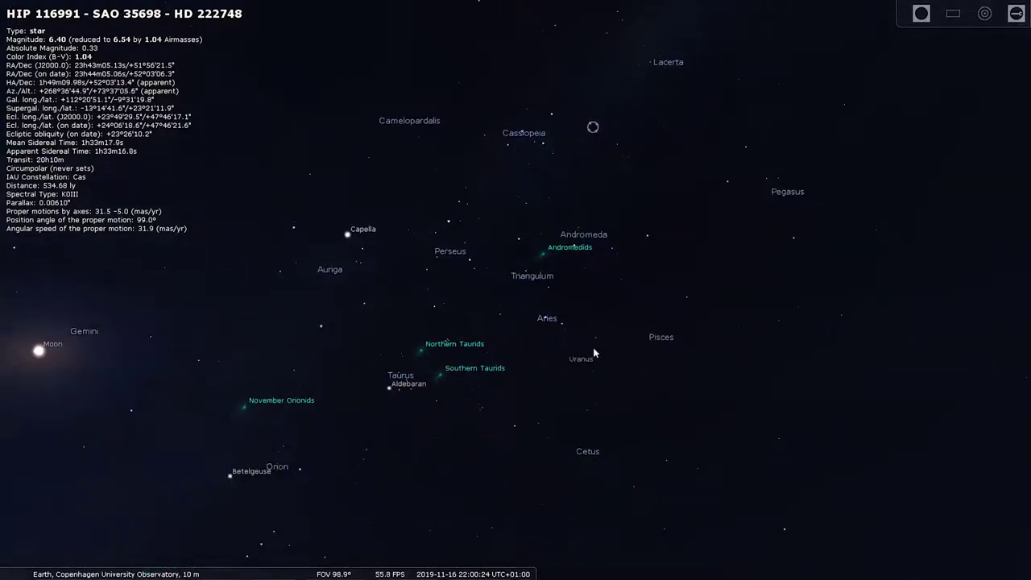
drag(572, 372, 582, 322)
mouse_move(541, 419)
mouse_down()
mouse_move(568, 338)
mouse_move(602, 357)
mouse_move(638, 340)
mouse_up()
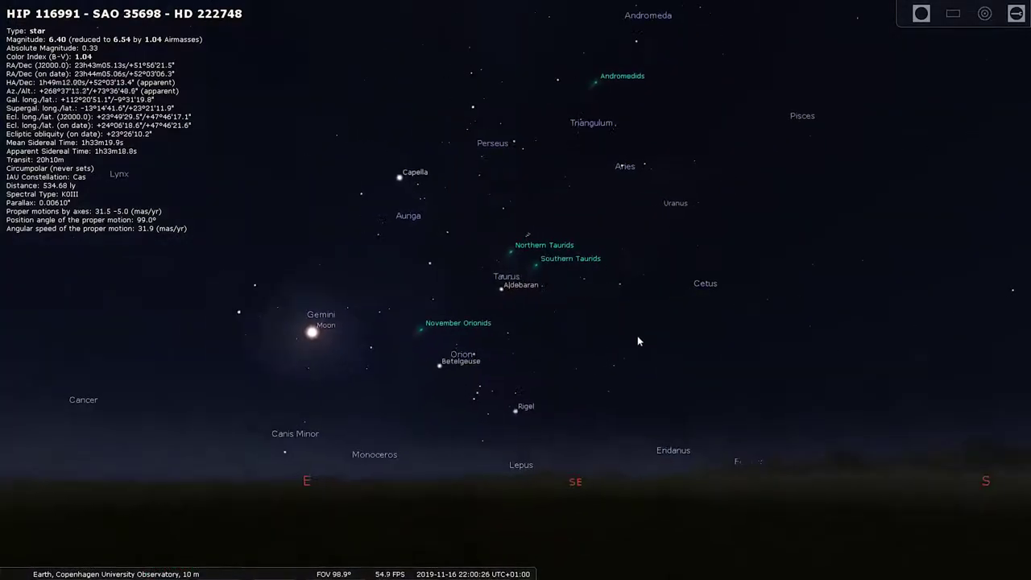
scroll(497, 366, up, 5)
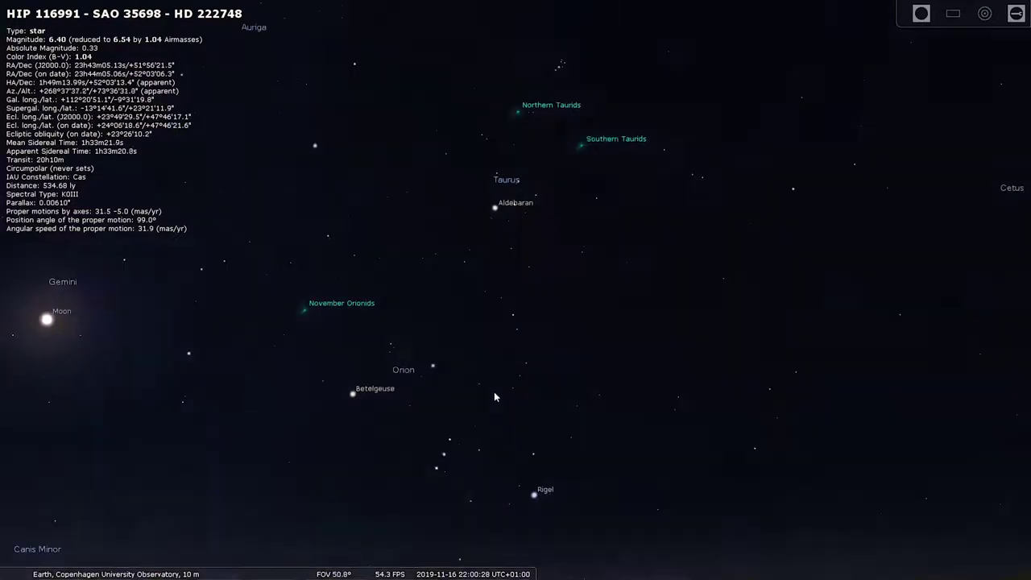
drag(493, 396, 545, 318)
scroll(601, 352, up, 2)
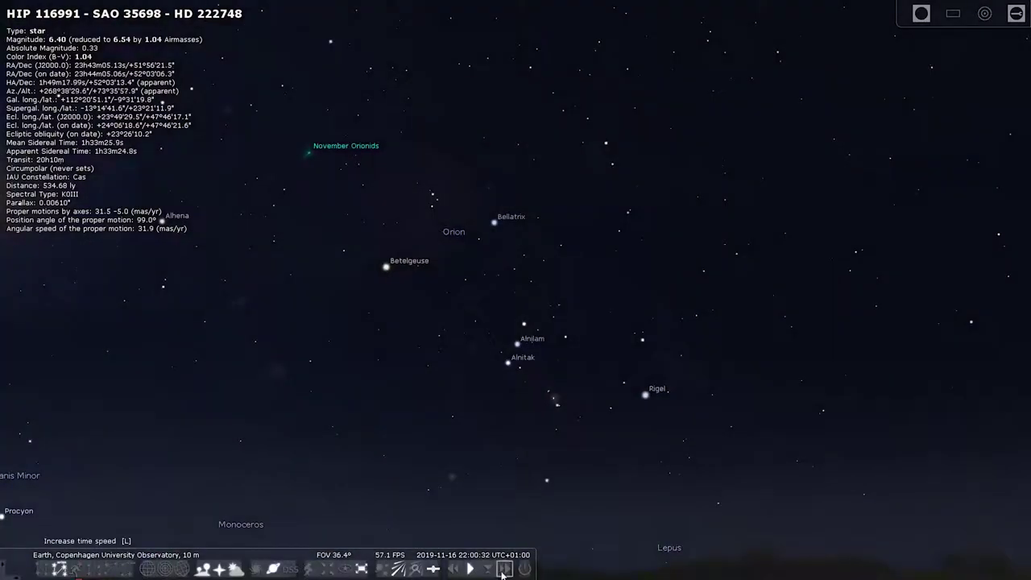
Step: Speed time forward to about 23:40, restore the normal time rate and frame Orion at a field of view of about 26°
click(503, 569)
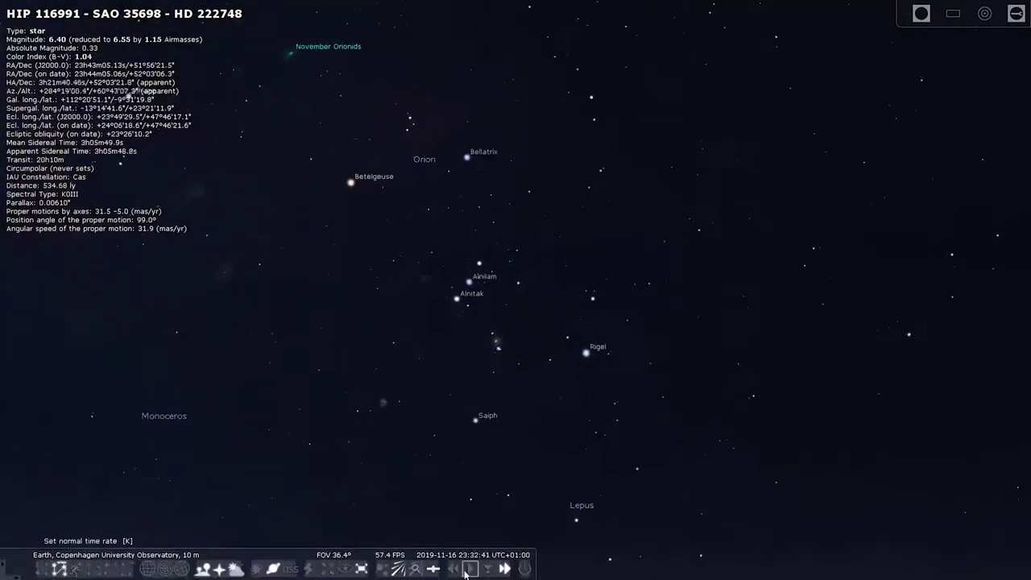
click(468, 569)
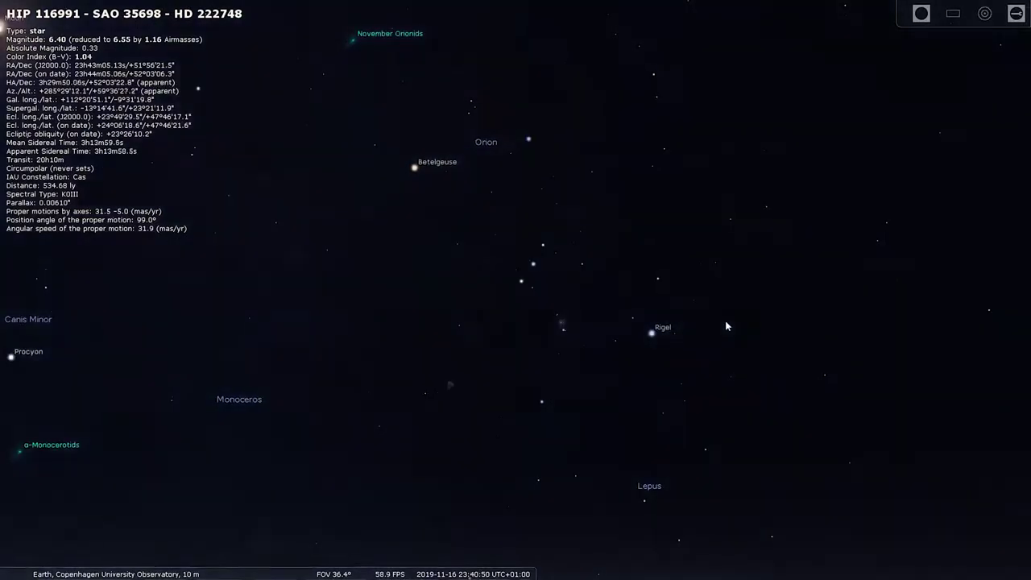
scroll(676, 257, up, 3)
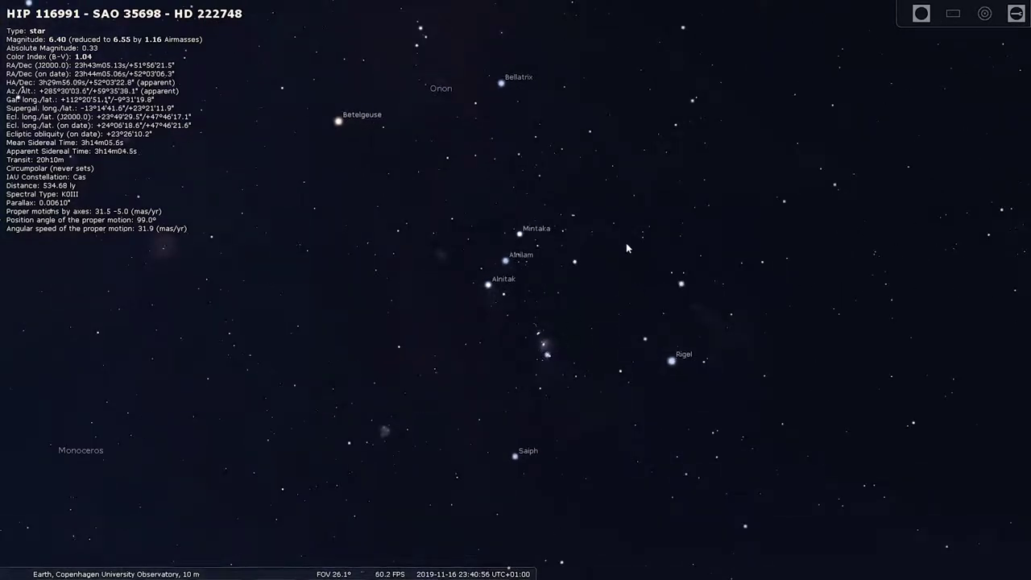
drag(638, 221, 642, 241)
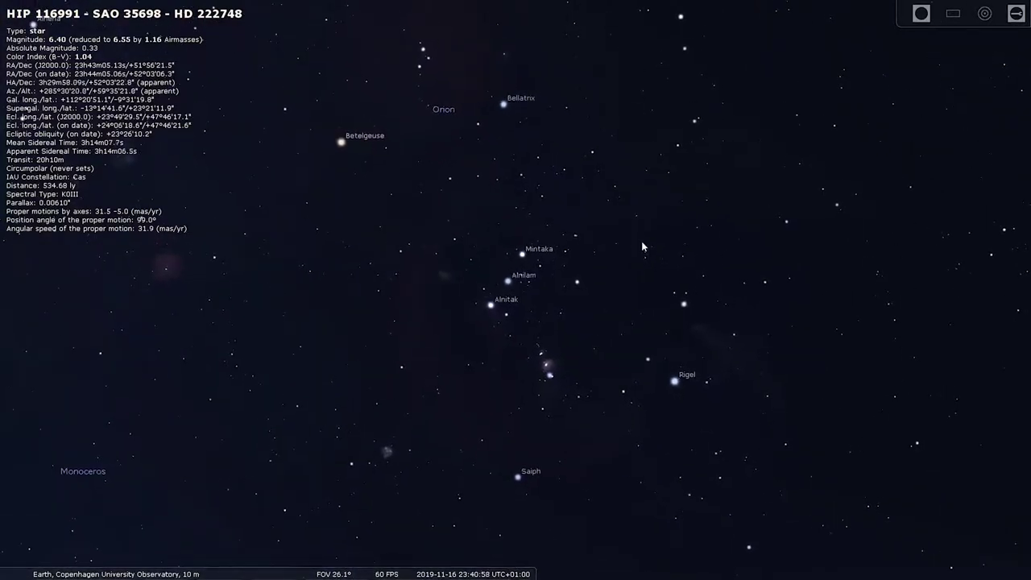
Step: Examine Taurus and the star Aldebaran in relation to Orion
scroll(644, 245, down, 5)
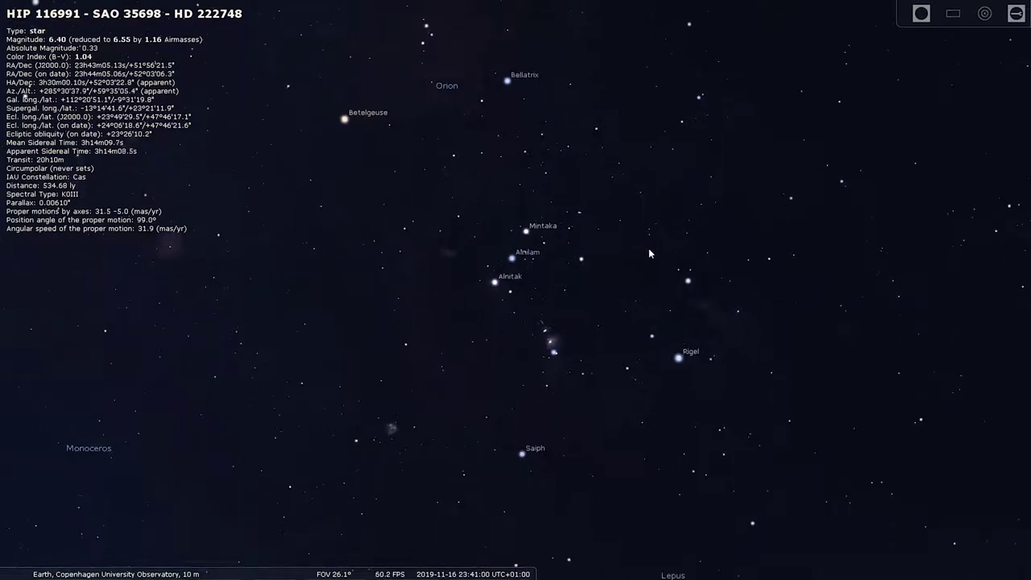
drag(693, 231, 690, 329)
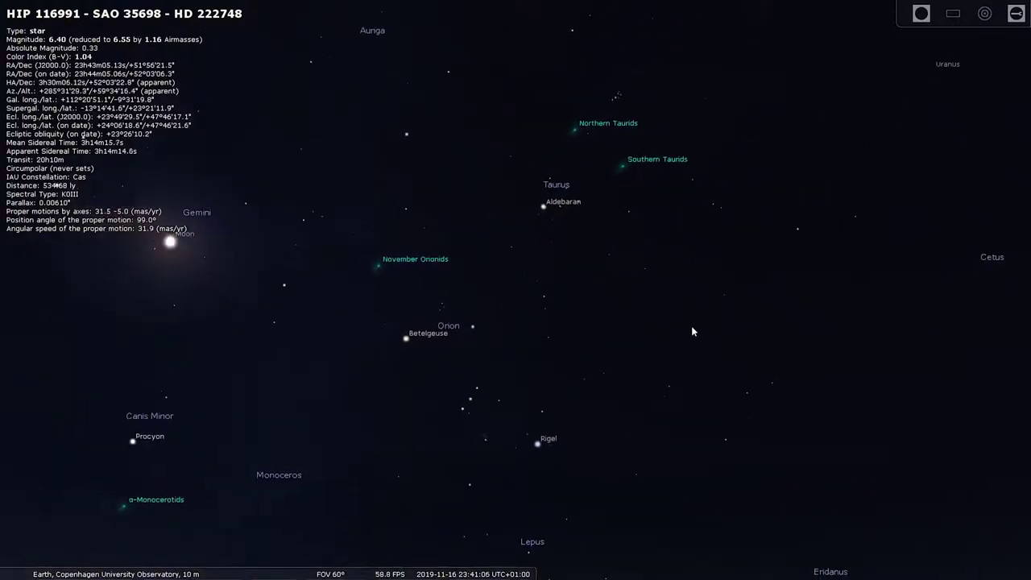
scroll(596, 177, up, 5)
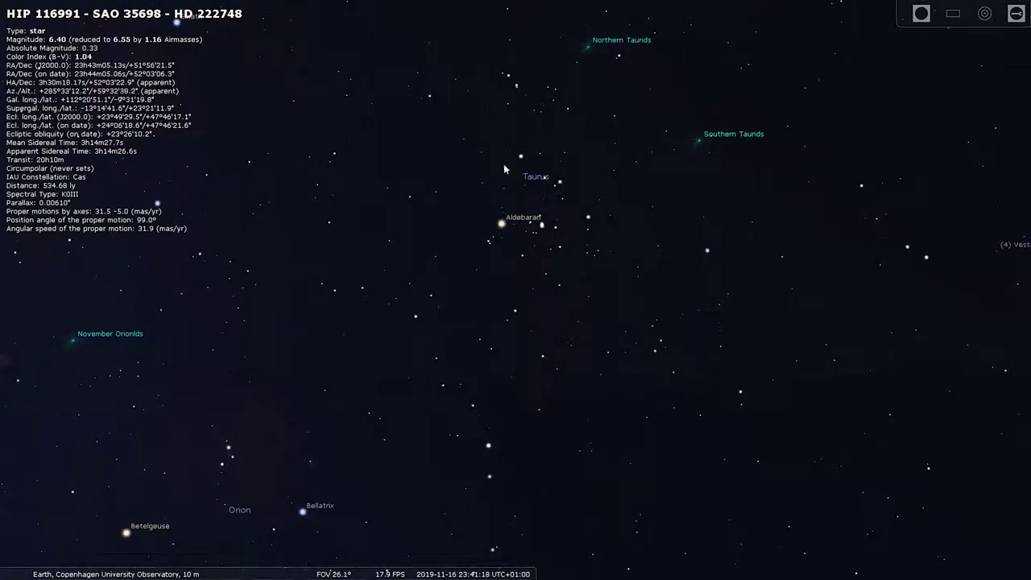
drag(577, 268, 615, 206)
scroll(621, 185, down, 2)
drag(569, 244, 604, 186)
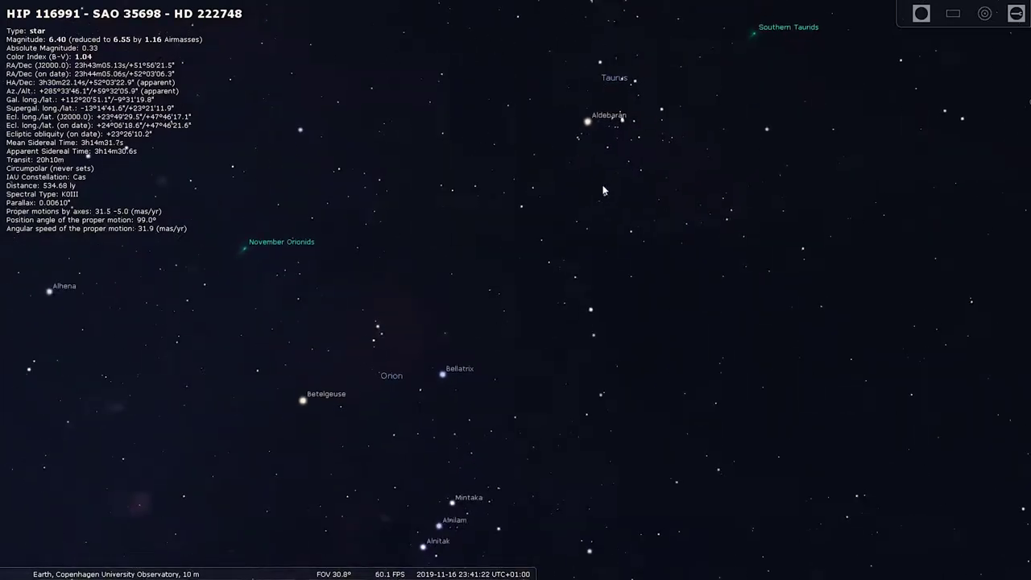
drag(497, 372, 591, 233)
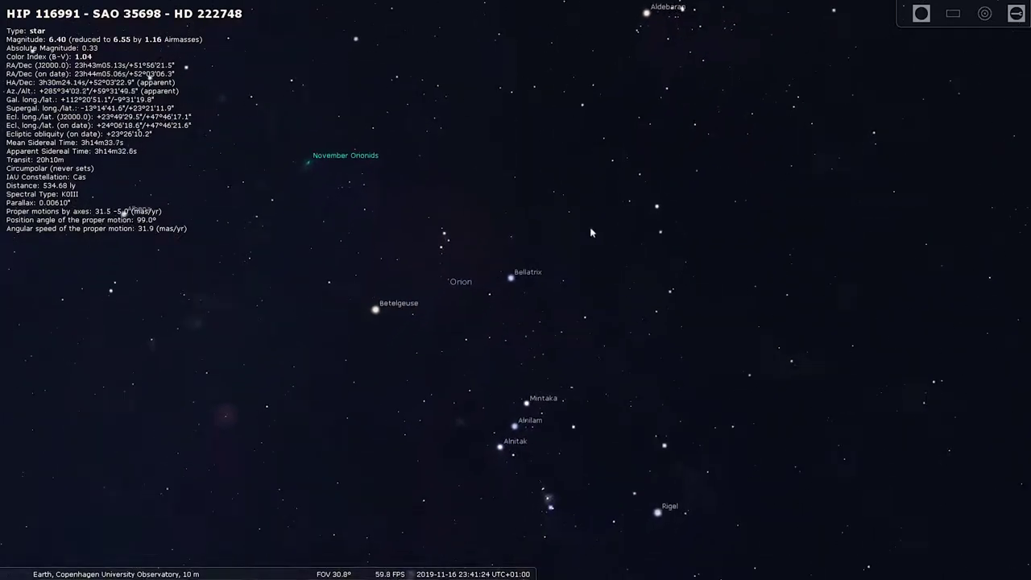
drag(664, 94, 621, 169)
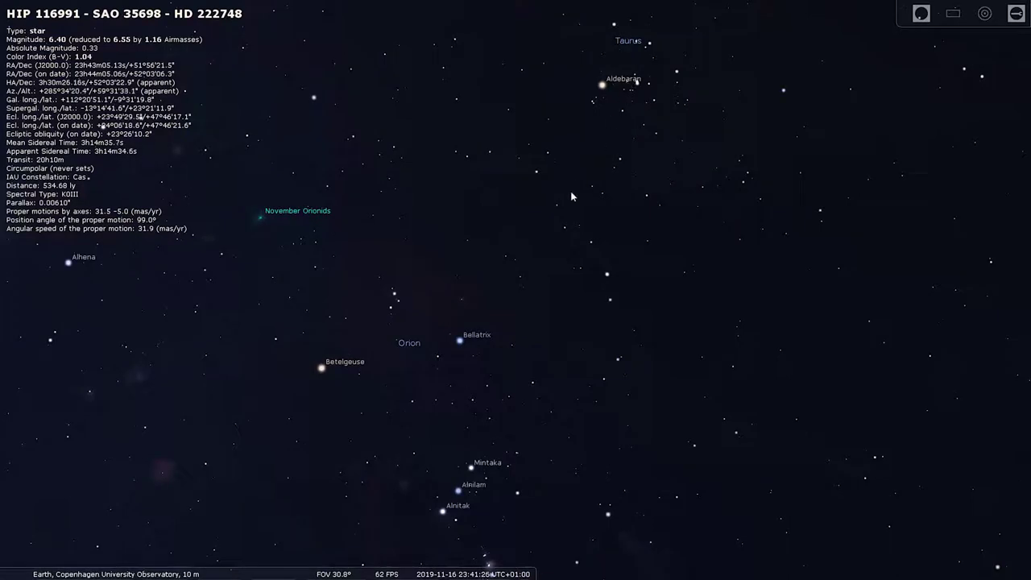
drag(571, 196, 644, 101)
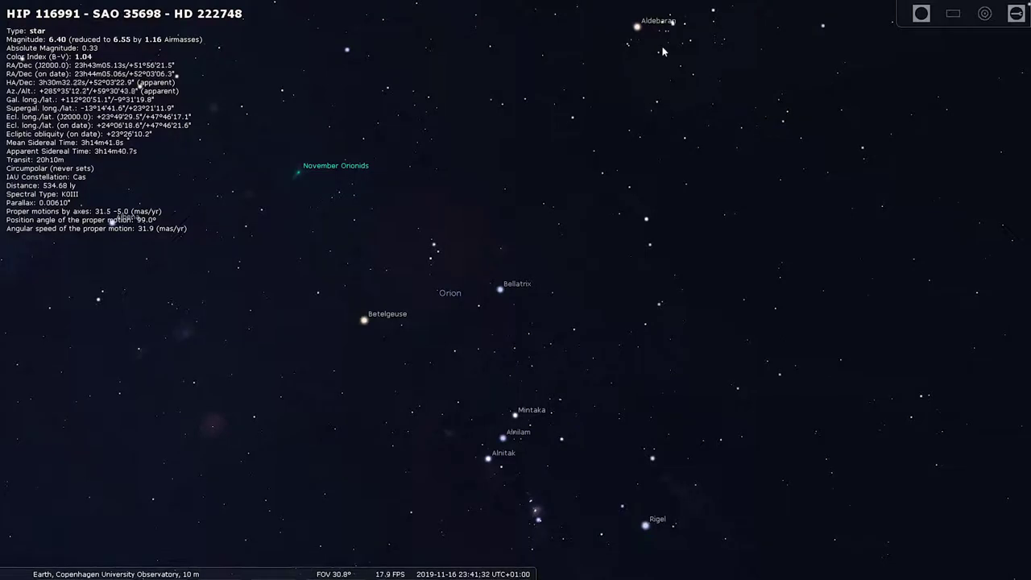
Step: Center on Orion and inspect the star data of Betelgeuse and Rigel
drag(529, 303, 563, 188)
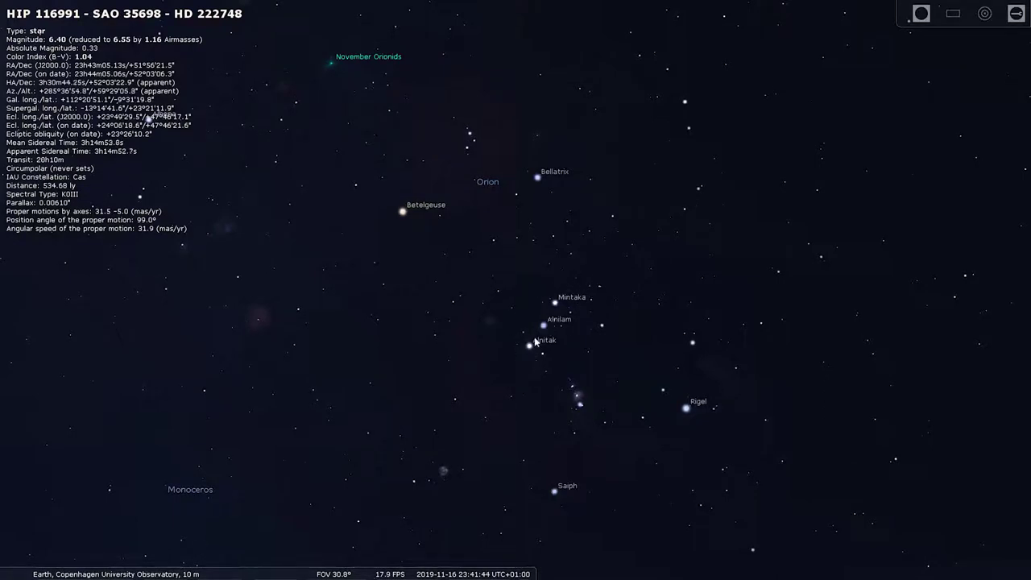
click(403, 212)
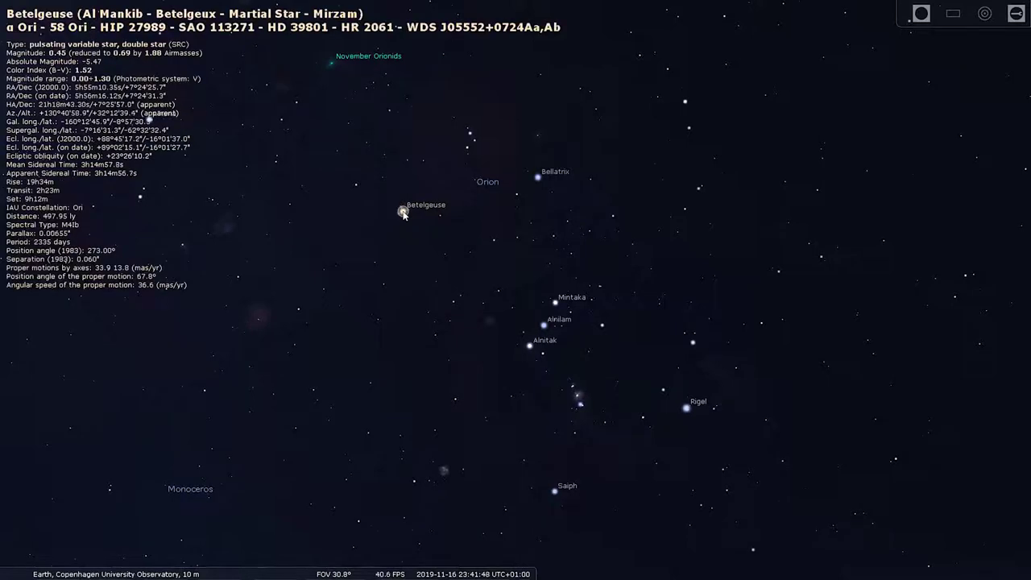
click(687, 408)
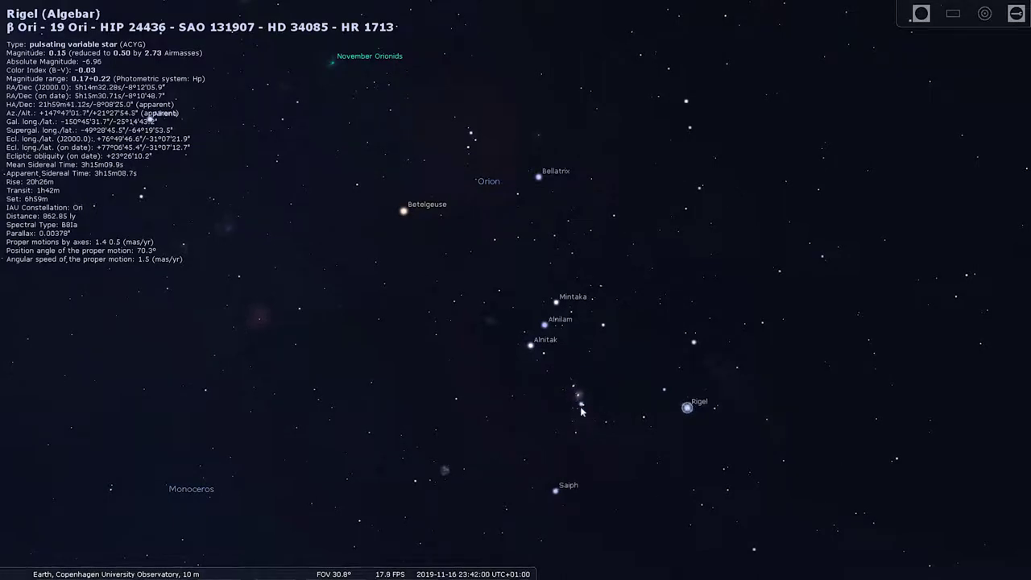
Step: Zoom in on the Orion Nebula between Mizan Batil I and Hatysa to a field of view of about 3.5°
scroll(606, 415, up, 5)
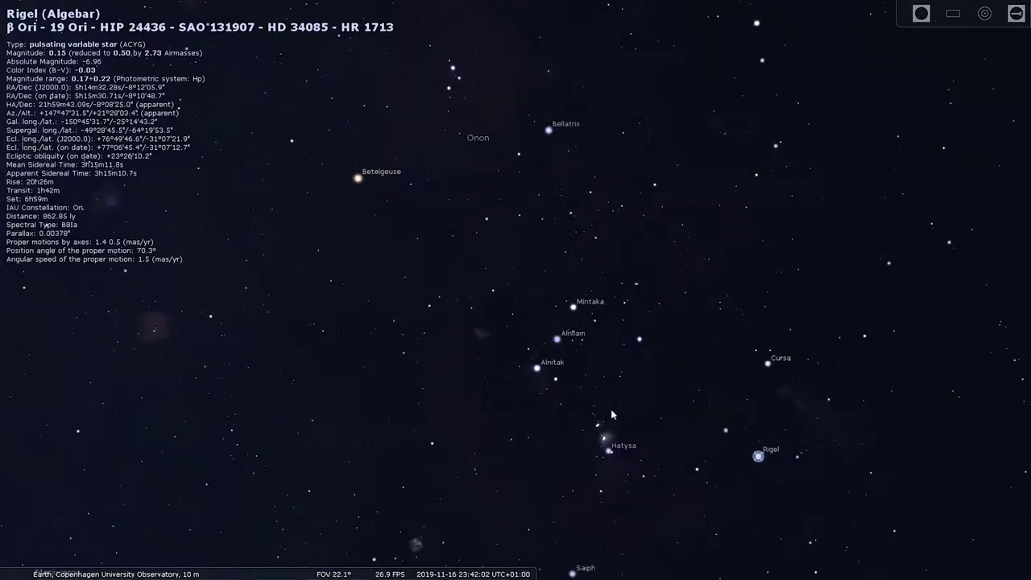
scroll(634, 369, up, 3)
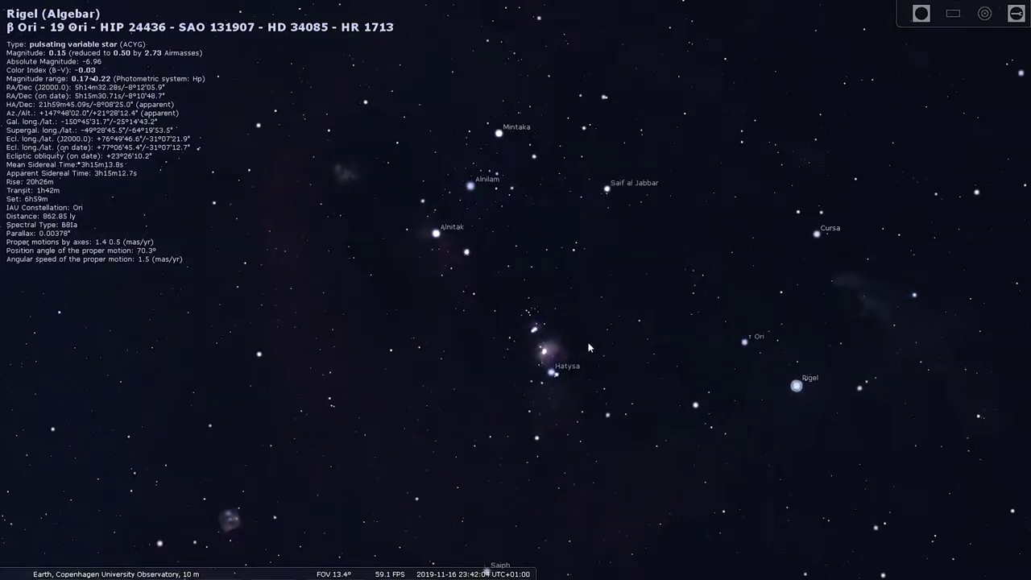
drag(638, 353, 617, 299)
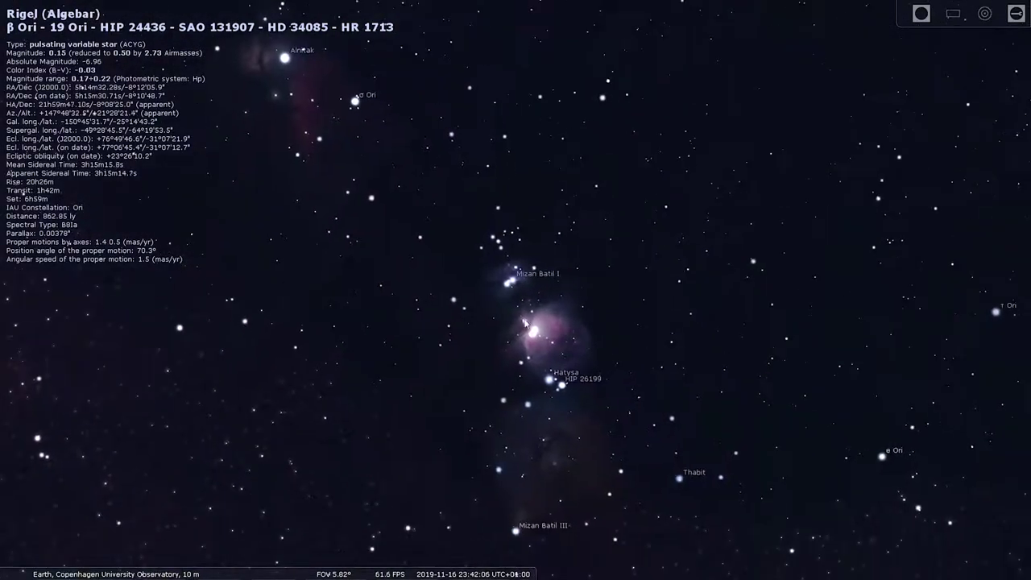
scroll(587, 357, up, 3)
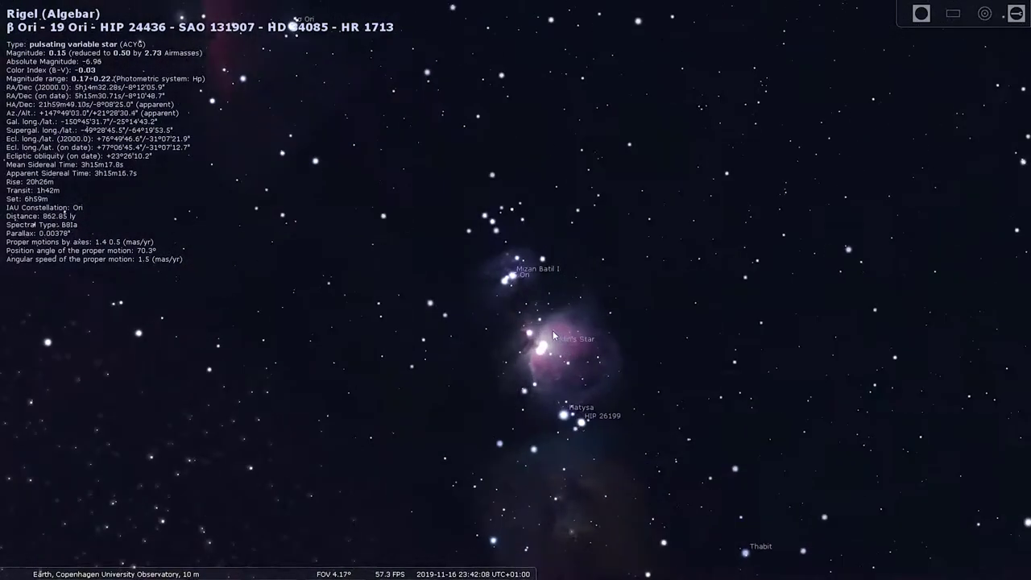
drag(696, 392, 654, 317)
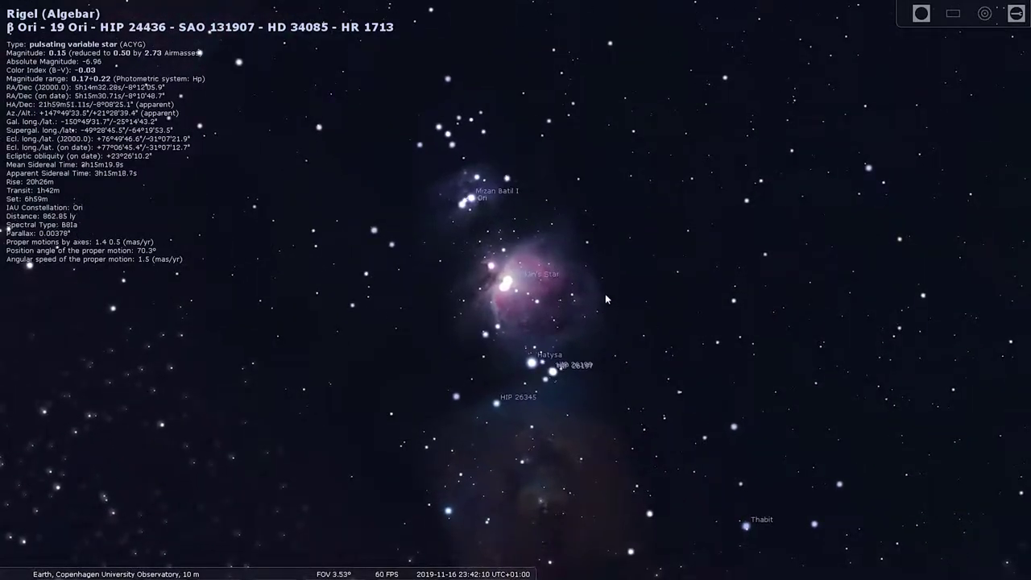
Step: Zoom out from the Orion Nebula to a field of view of about 36° and bring the Moon in Gemini into view
scroll(567, 293, up, 1)
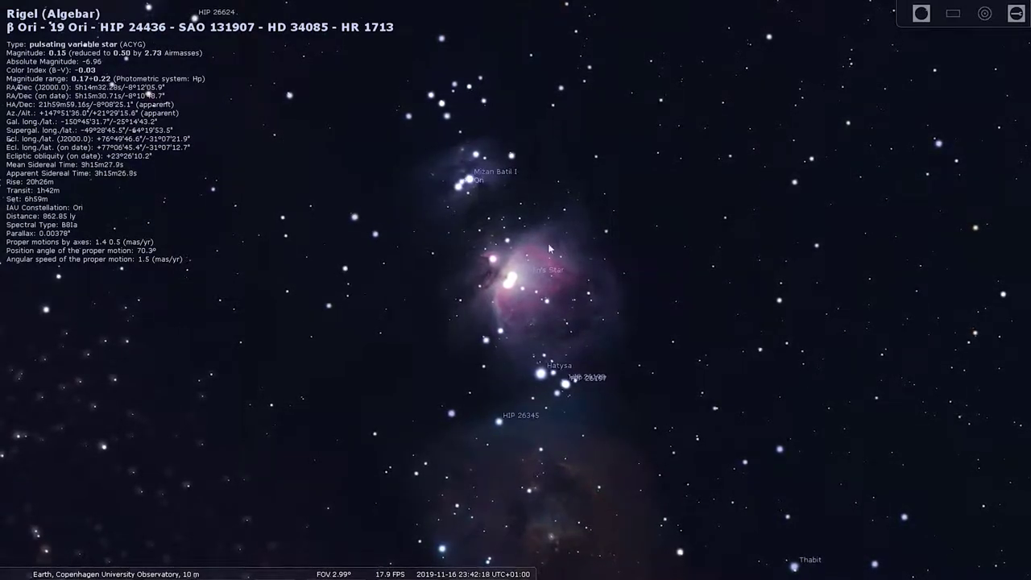
scroll(673, 288, down, 5)
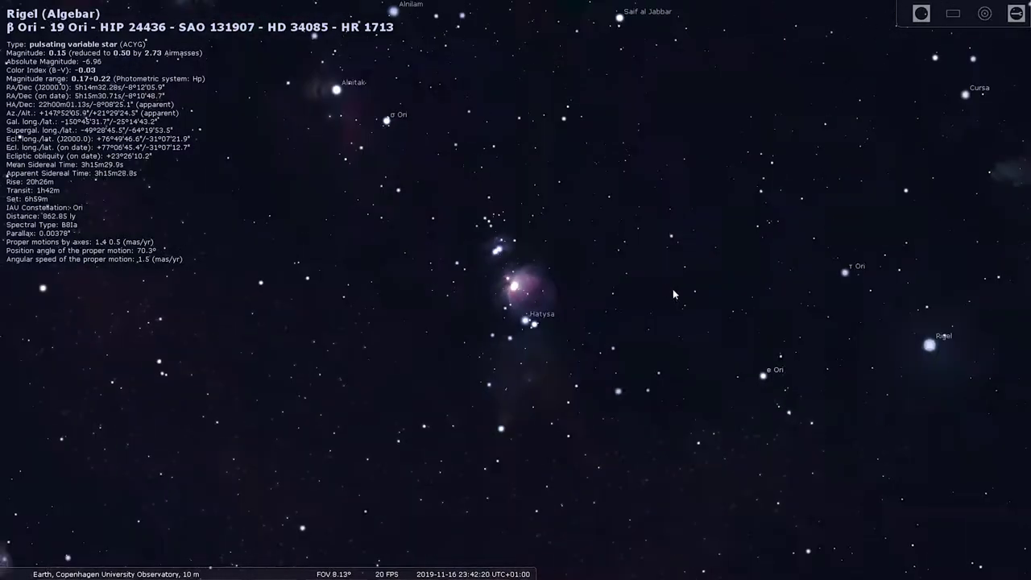
scroll(673, 294, down, 8)
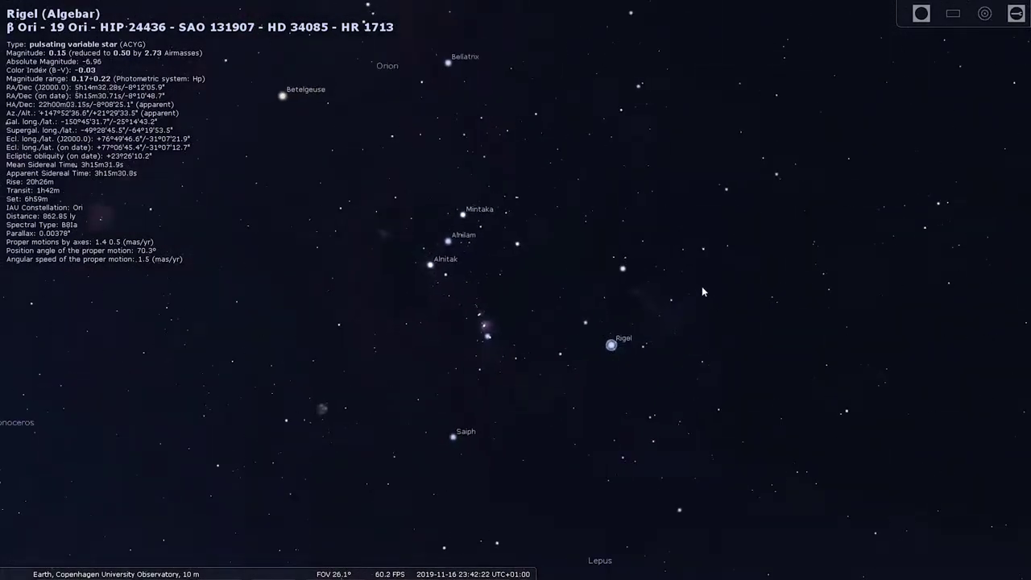
scroll(655, 300, up, 2)
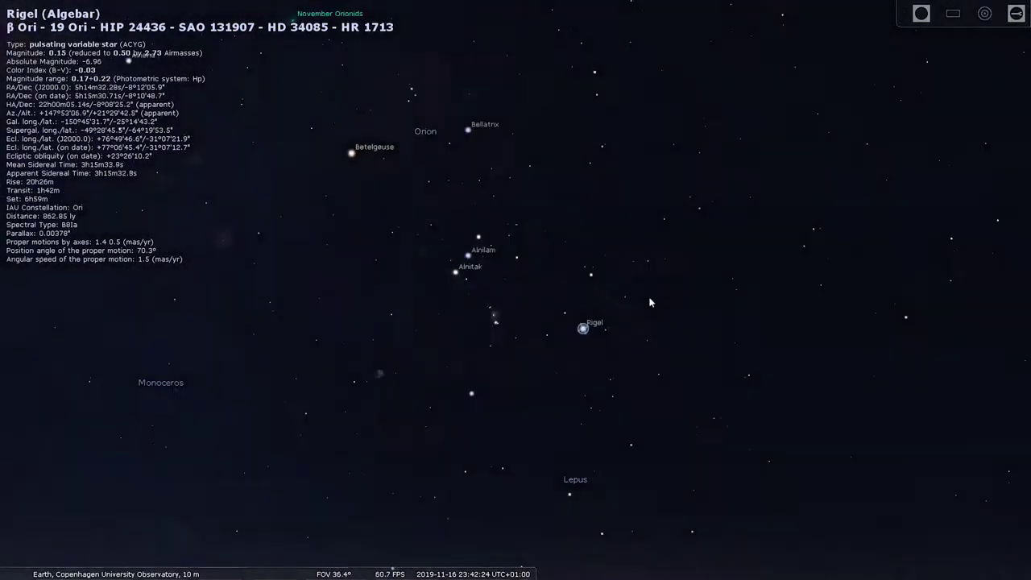
drag(661, 305, 824, 299)
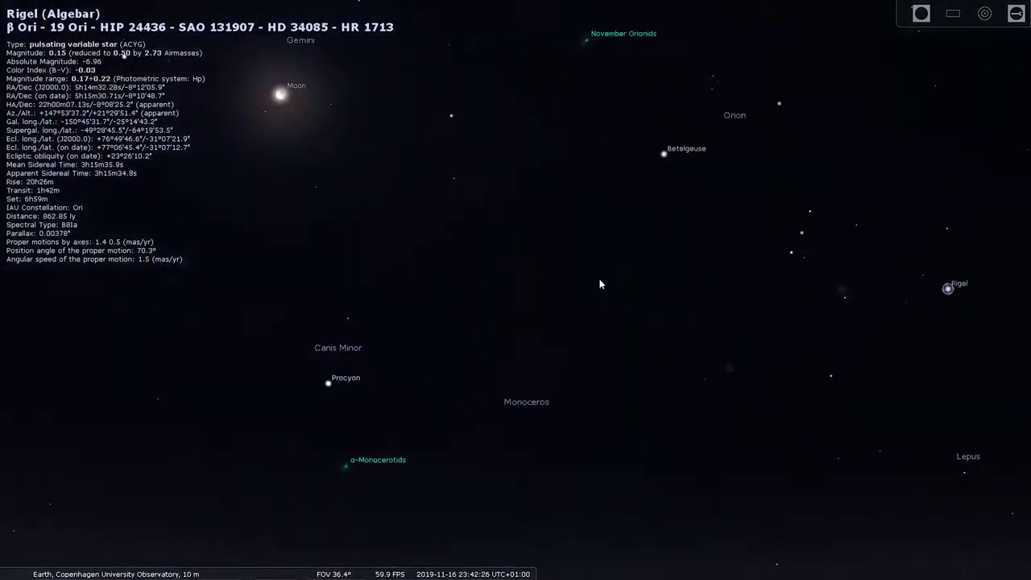
drag(500, 285, 671, 271)
drag(740, 264, 677, 319)
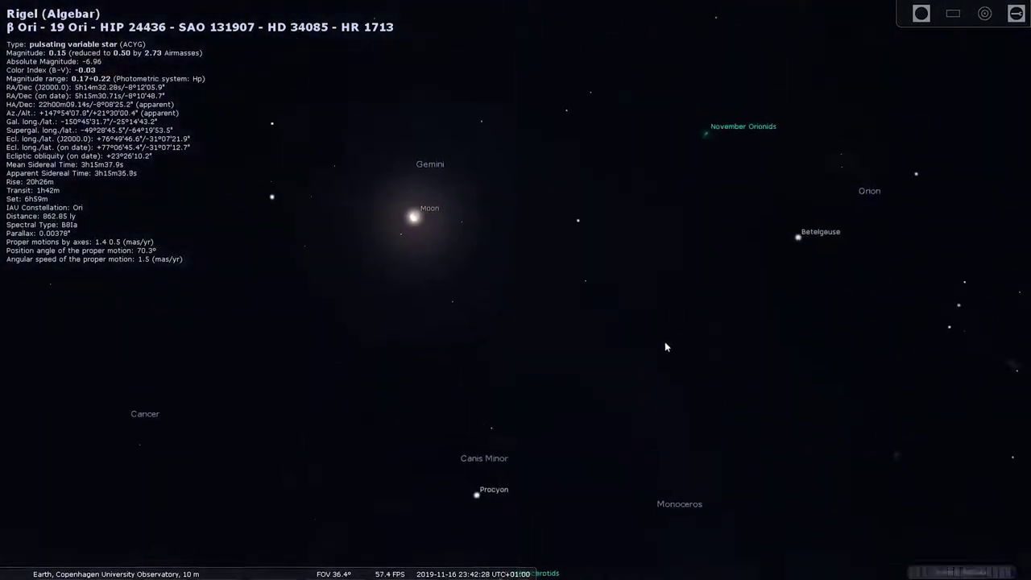
Step: Look around the sky at a 60° field of view, from Cetus through Orion, Taurus and Gemini, past Ursa Major to Cygnus
key(Right)
key(Right)
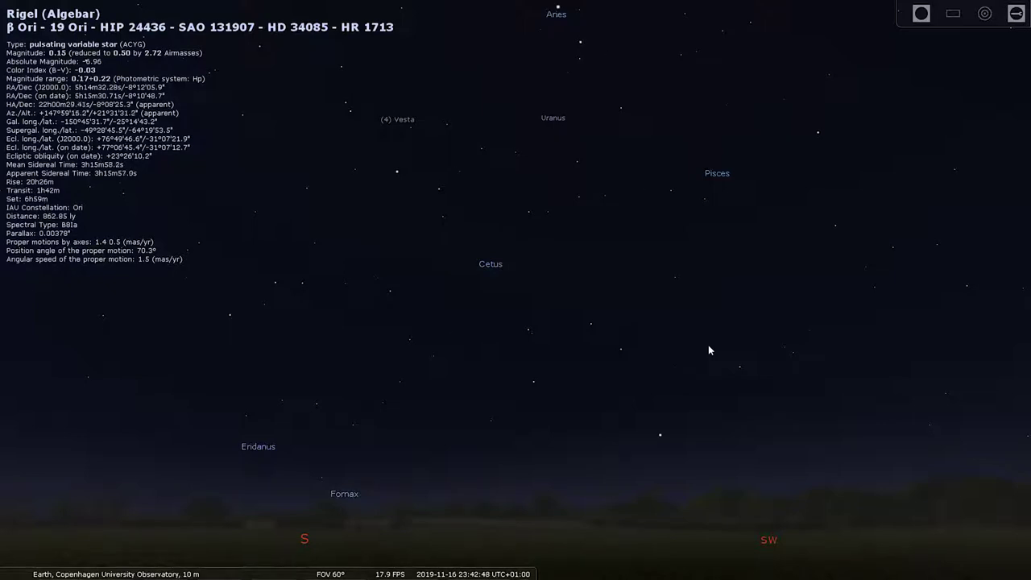
key(Up)
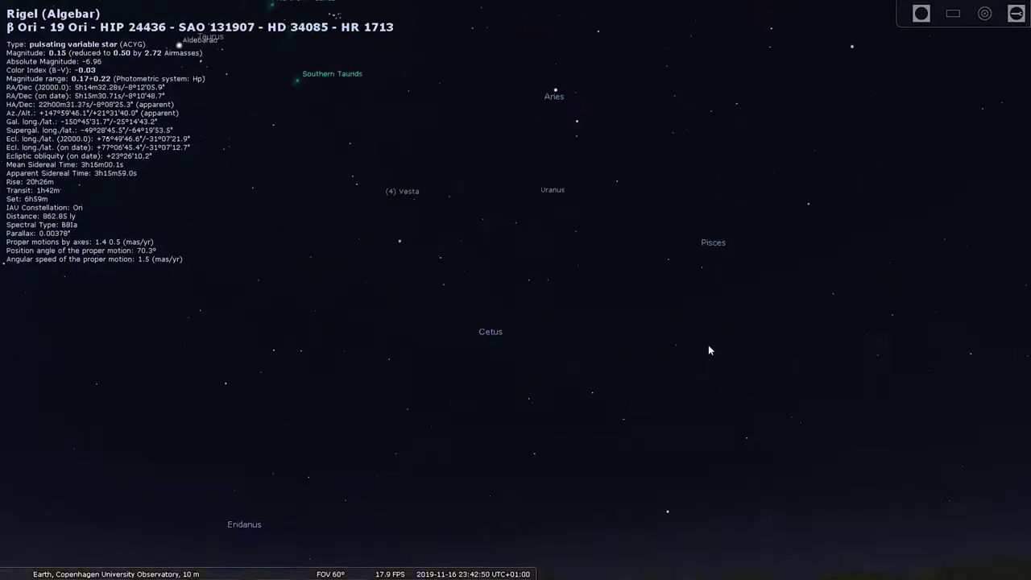
key(Left)
key(Down)
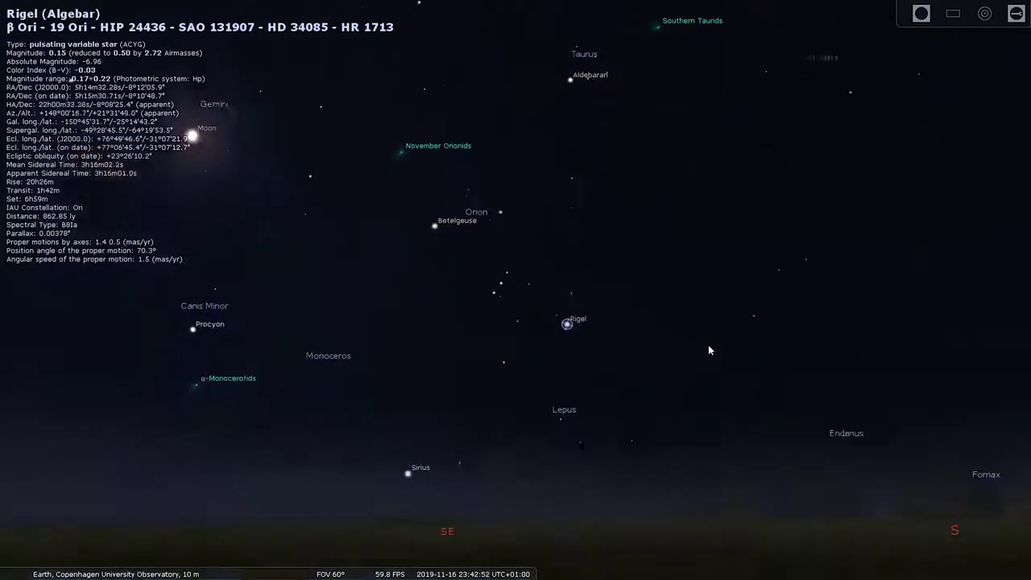
key(Up)
key(Left)
key(Down)
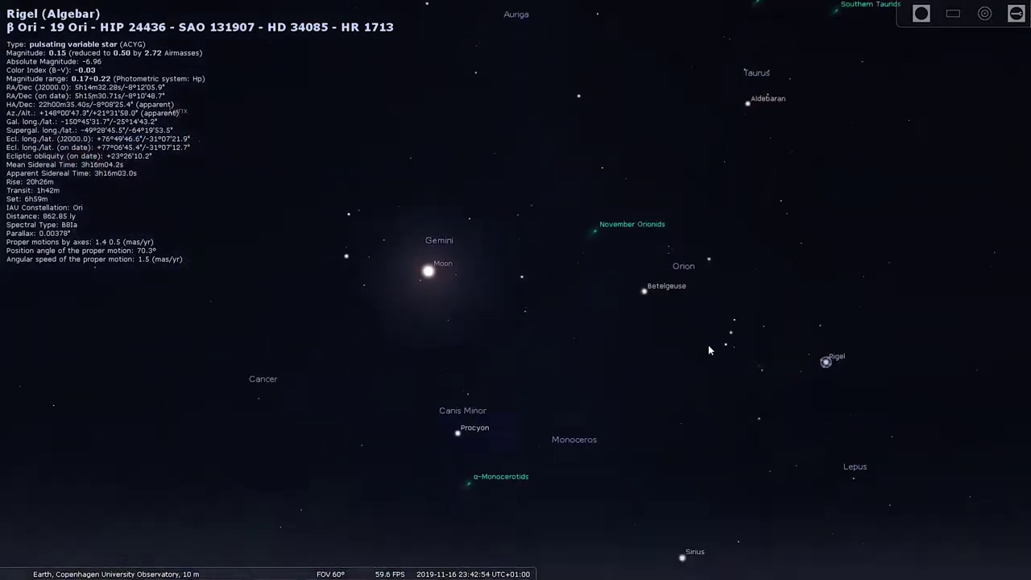
key(Up)
key(Left)
key(Right)
key(Up)
key(Down)
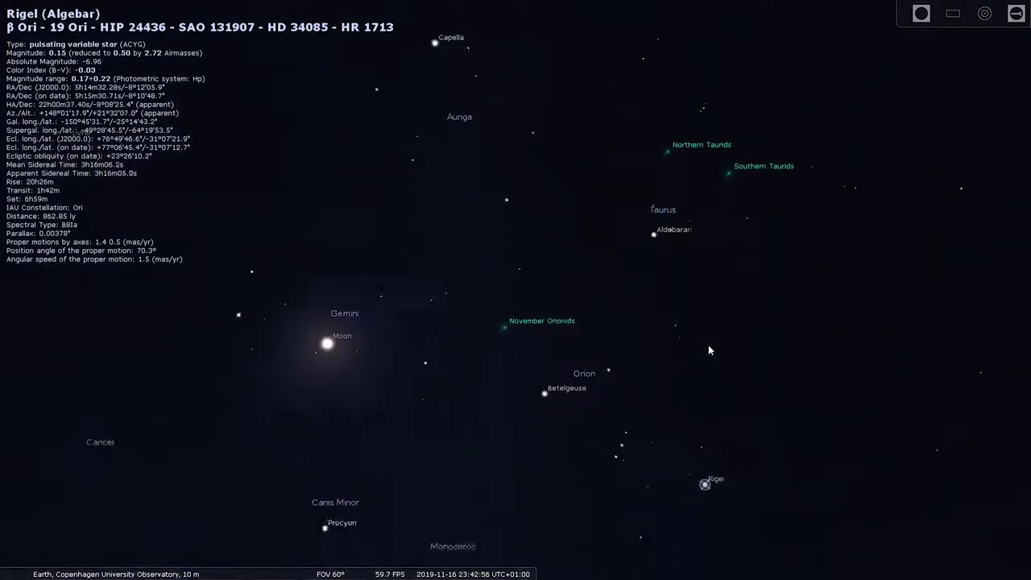
key(Right)
key(Right)
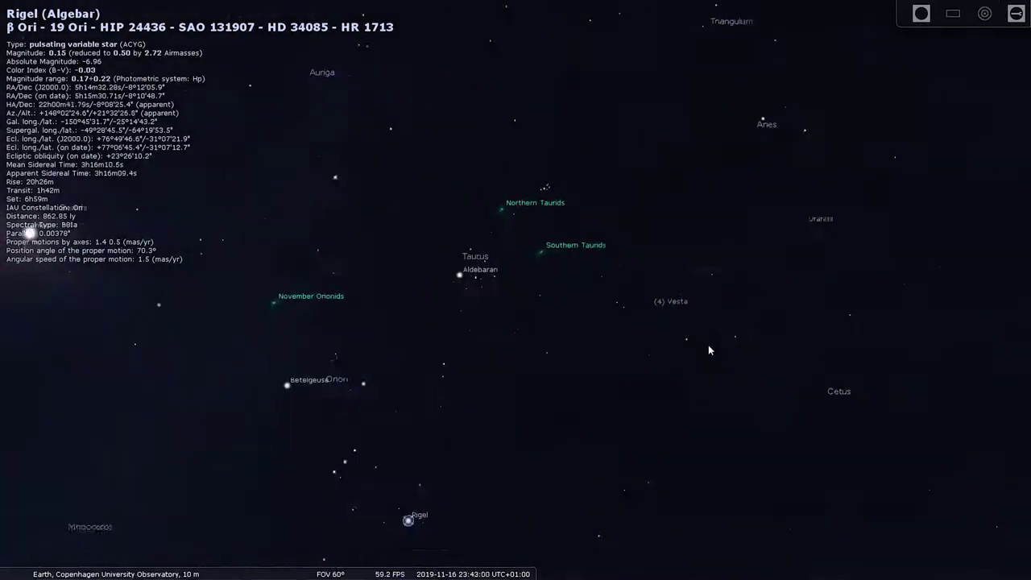
key(Down)
key(Left)
key(Up)
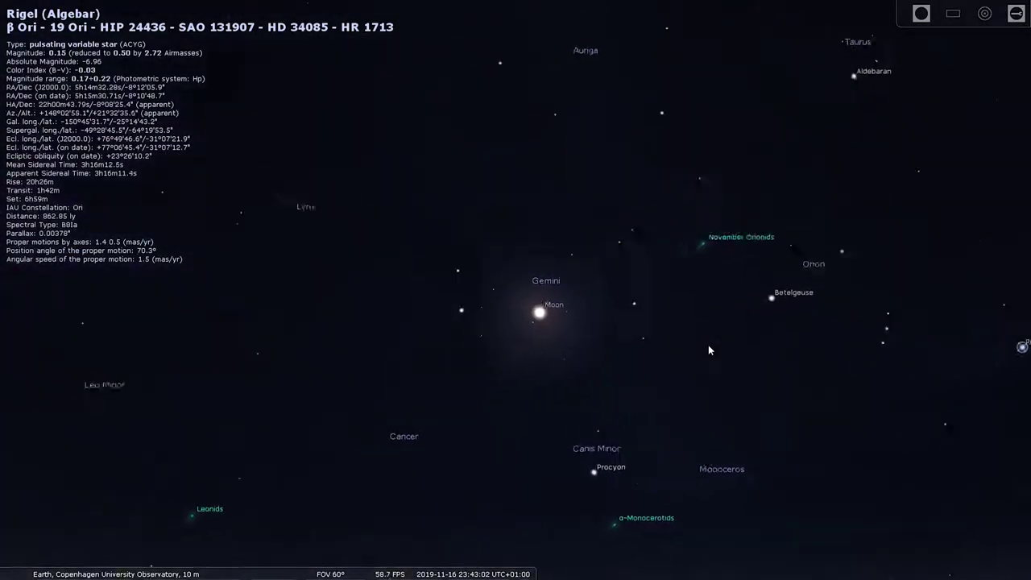
key(Left)
key(Down)
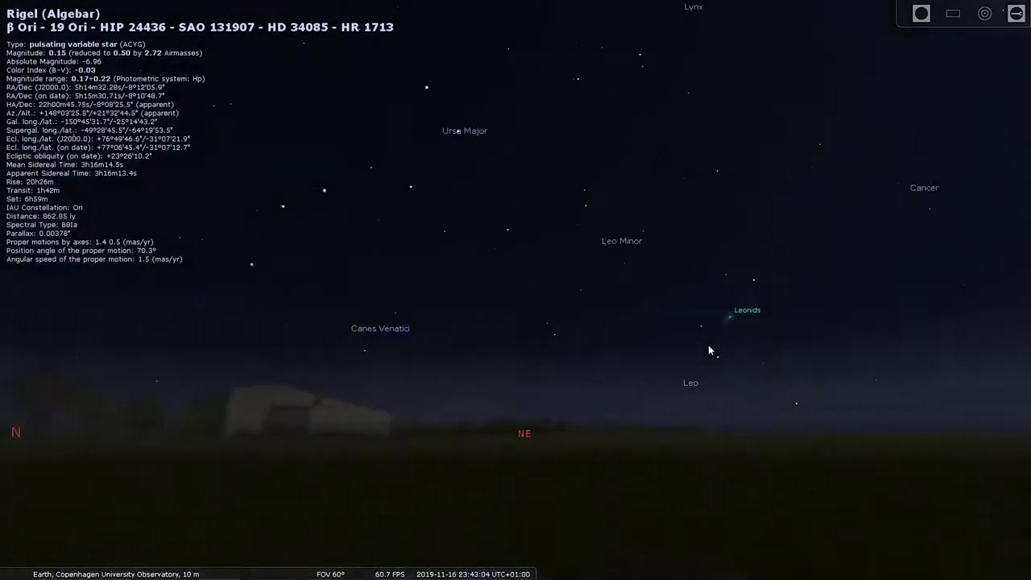
key(Left)
key(Up)
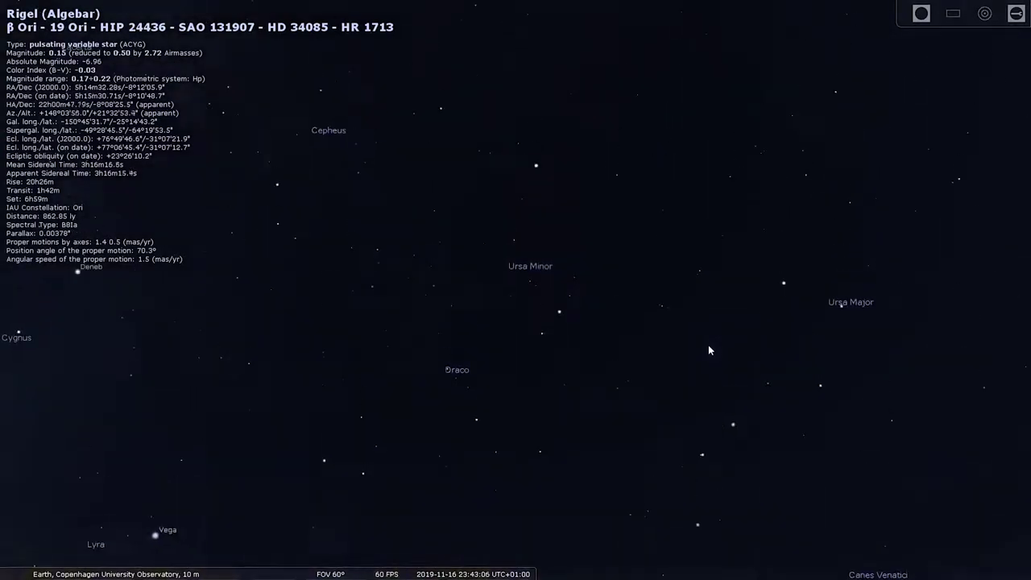
key(Left)
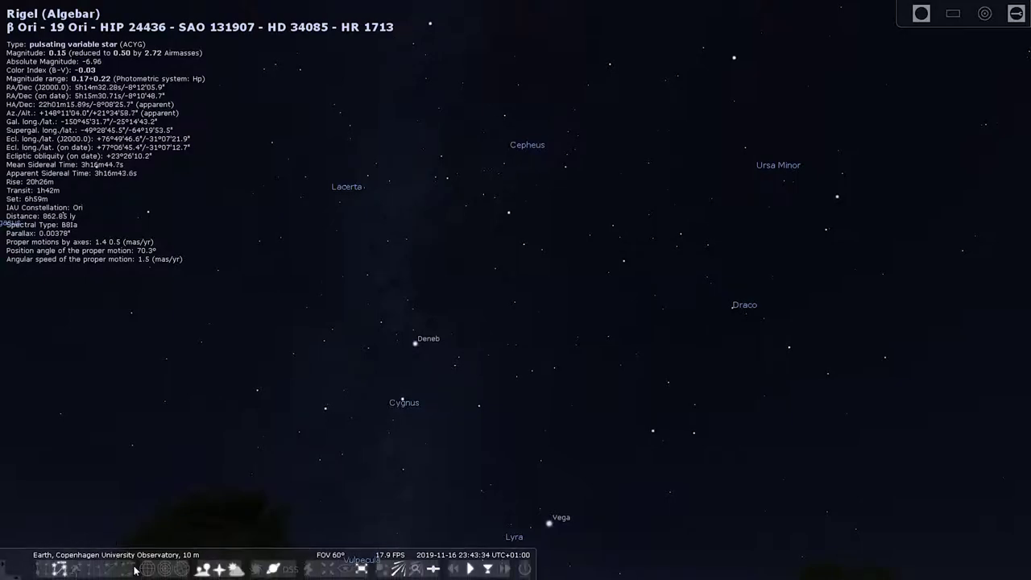
Step: Display the equatorial grid and examine it around Draco at a field of view of about 31°
click(148, 573)
drag(670, 382, 481, 378)
mouse_move(706, 384)
mouse_down()
mouse_move(510, 344)
mouse_move(628, 313)
mouse_up()
scroll(510, 339, up, 3)
drag(280, 386, 612, 298)
drag(529, 338, 386, 392)
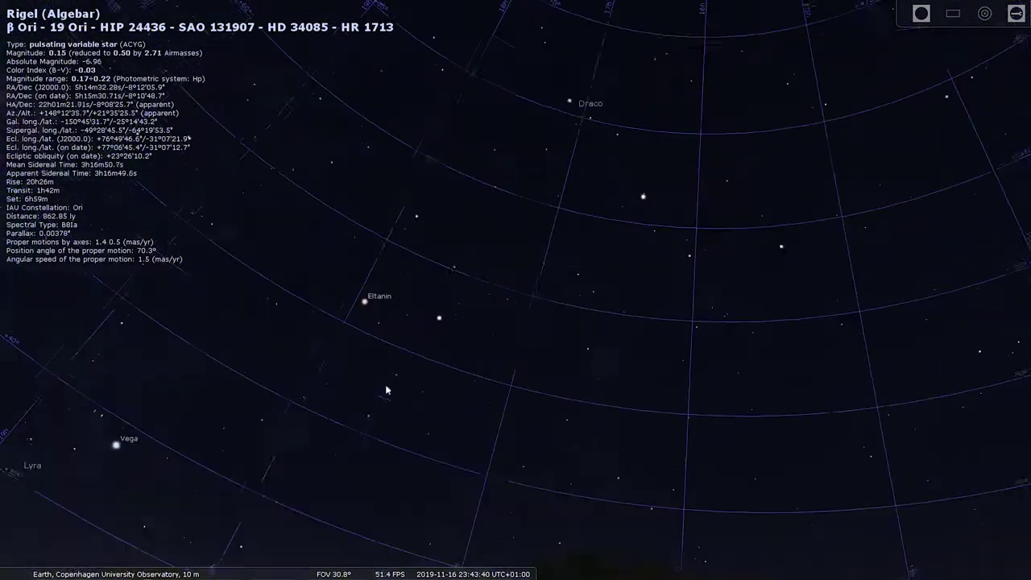
drag(640, 306, 520, 382)
drag(454, 264, 489, 304)
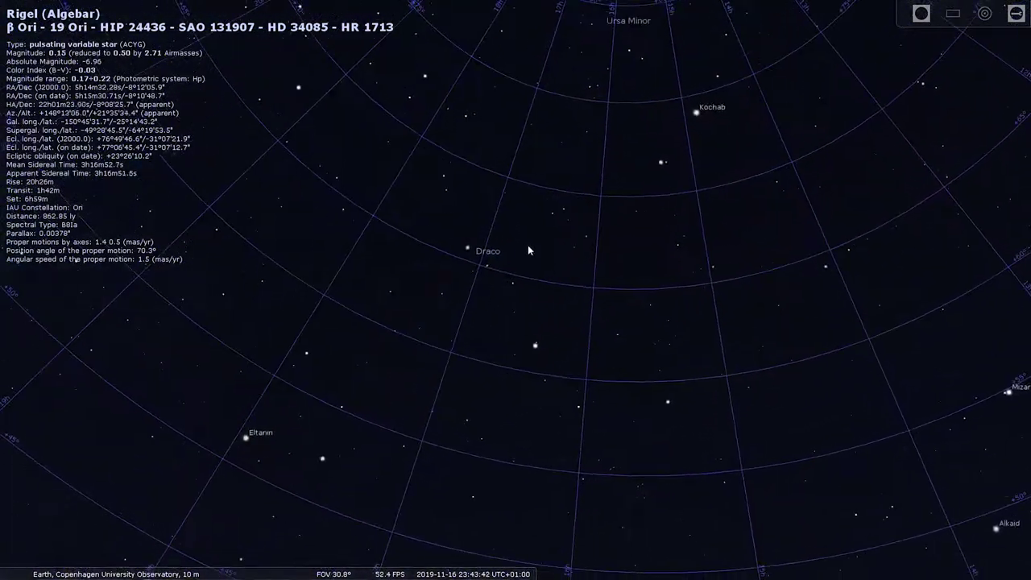
key(Left)
key(Down)
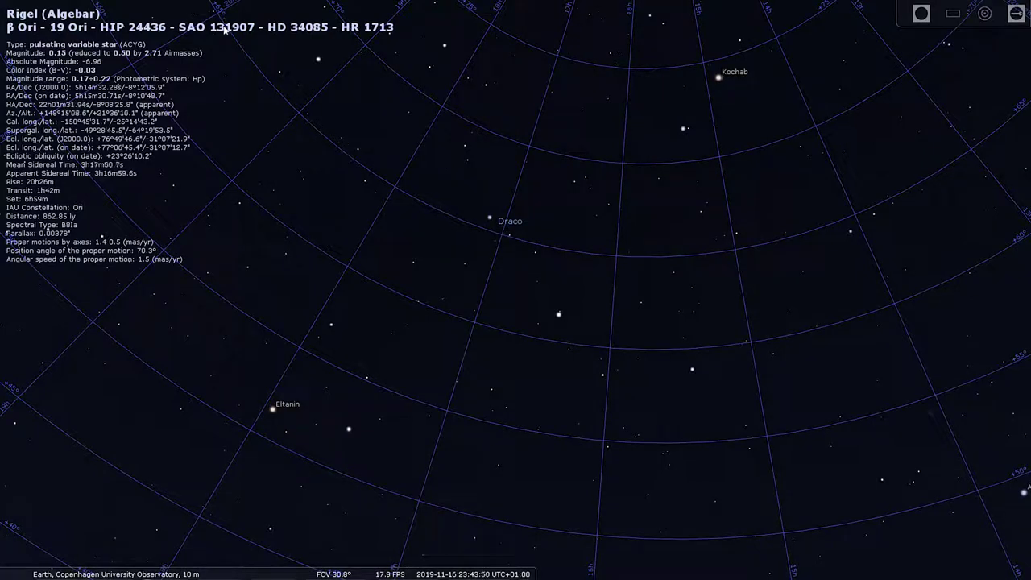
Step: Select the star Aldhibah beside the Draco label, inspect its data and follow the grid towards Eltanin and Vega
click(490, 219)
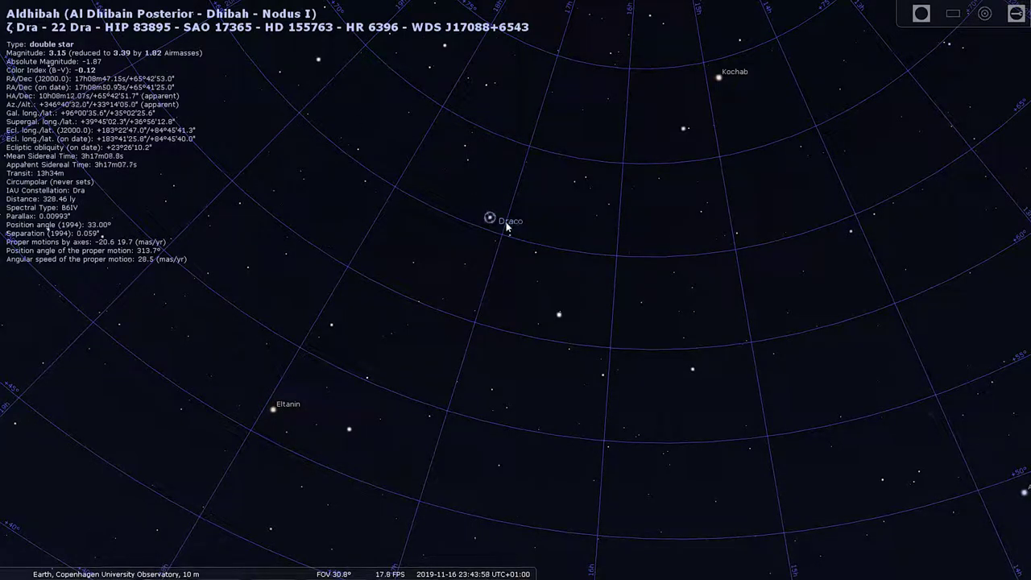
drag(567, 239, 548, 197)
drag(524, 232, 564, 195)
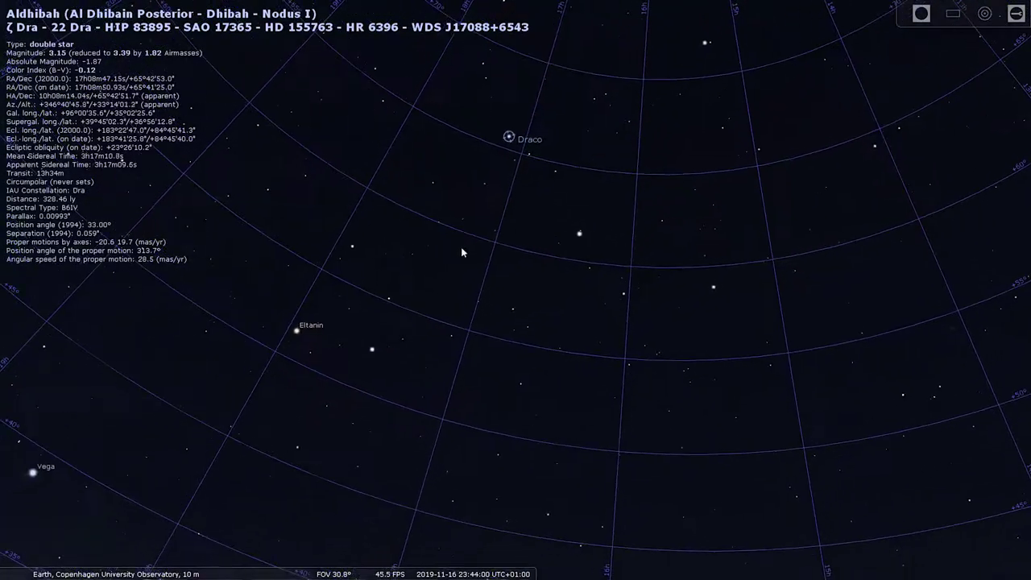
drag(461, 248, 510, 239)
drag(497, 301, 601, 224)
drag(467, 271, 383, 369)
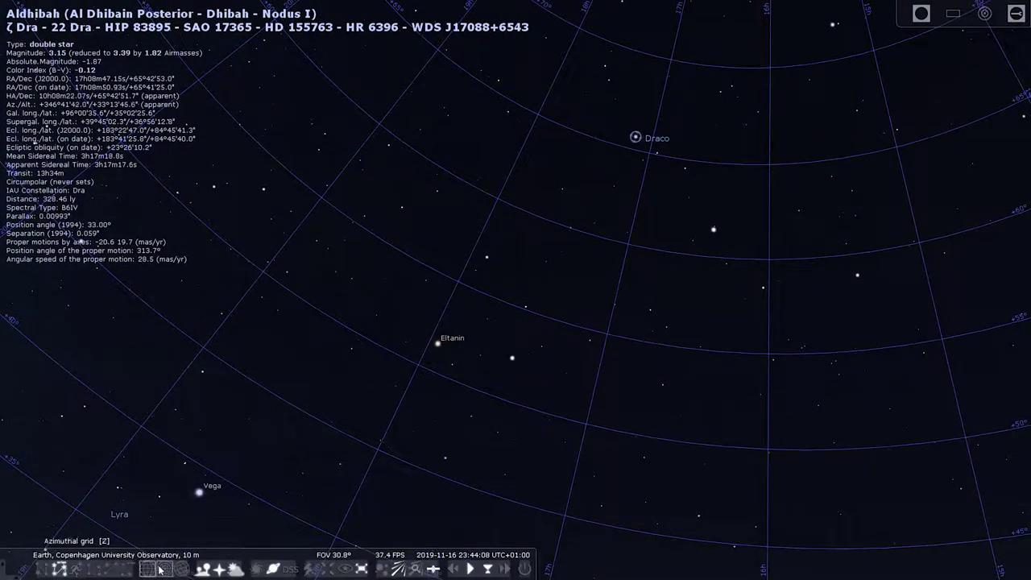
Step: Hide the coordinate grid, select the star HIP 83819 and widen the field of view to about 51°
drag(496, 383, 546, 364)
key(z)
click(634, 297)
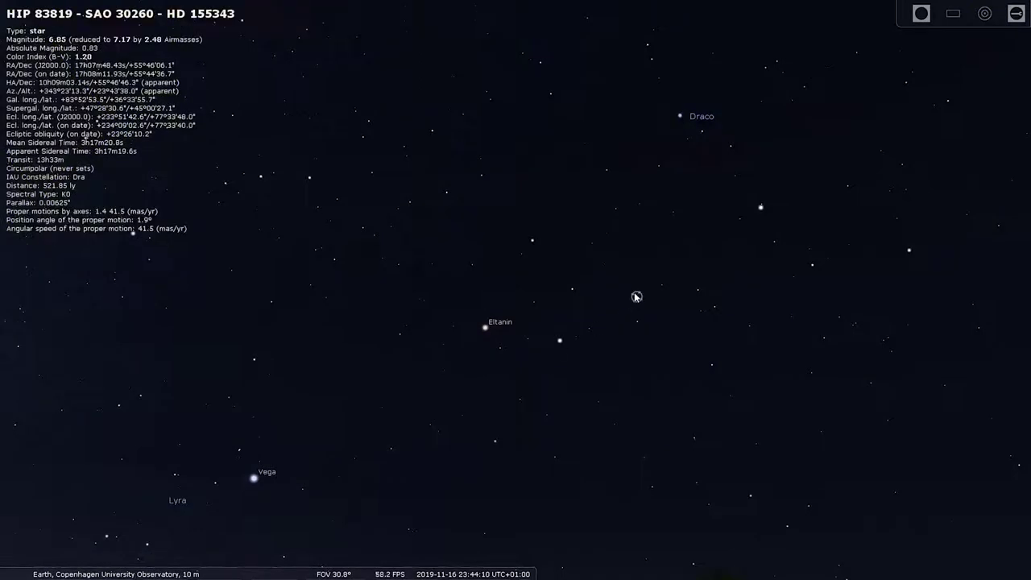
scroll(644, 305, down, 3)
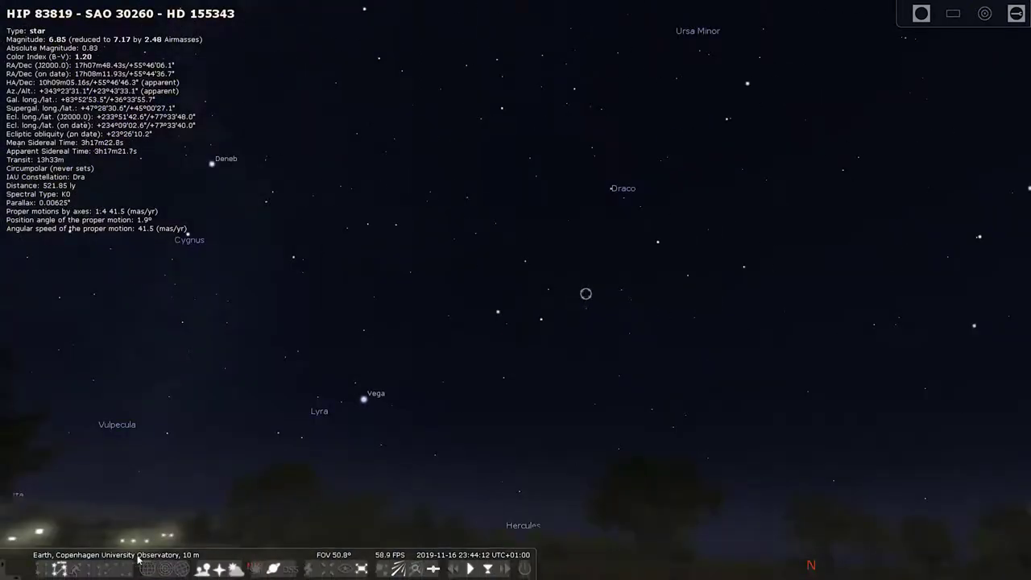
Step: Show the constellation lines and frame Cygnus and Lyra at a field of view of about 36°
click(43, 569)
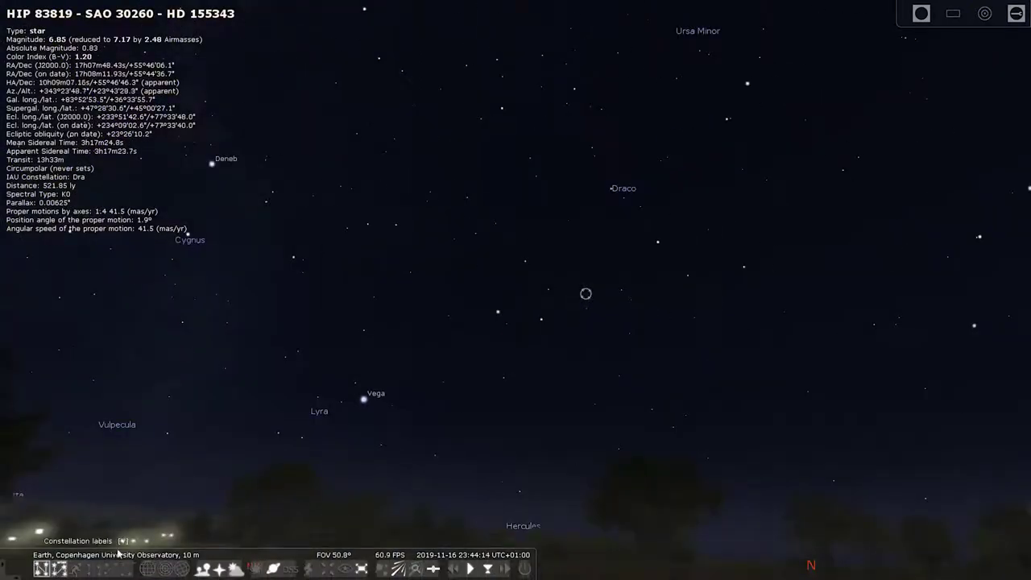
drag(294, 373, 651, 330)
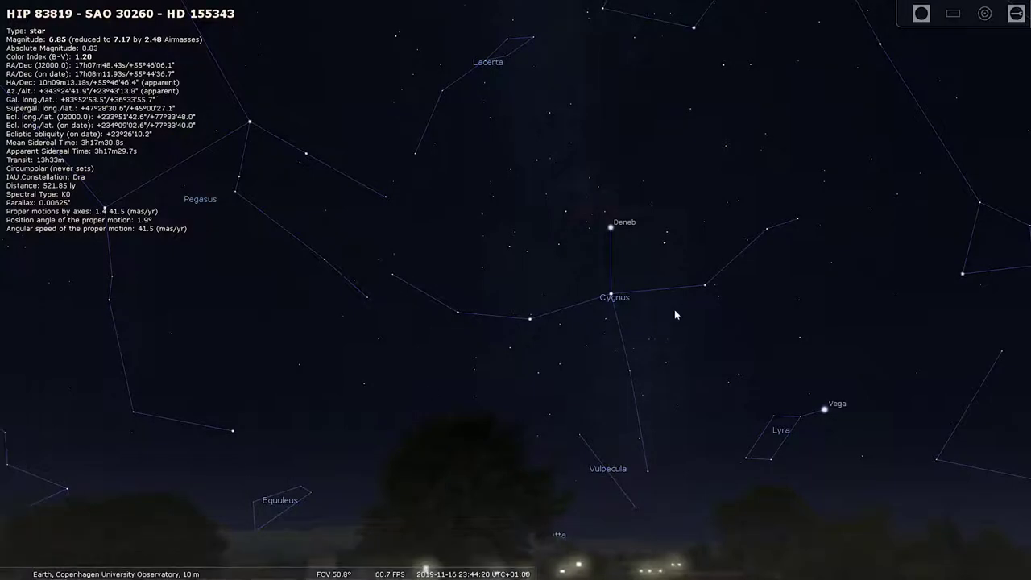
scroll(546, 303, up, 2)
scroll(503, 310, up, 2)
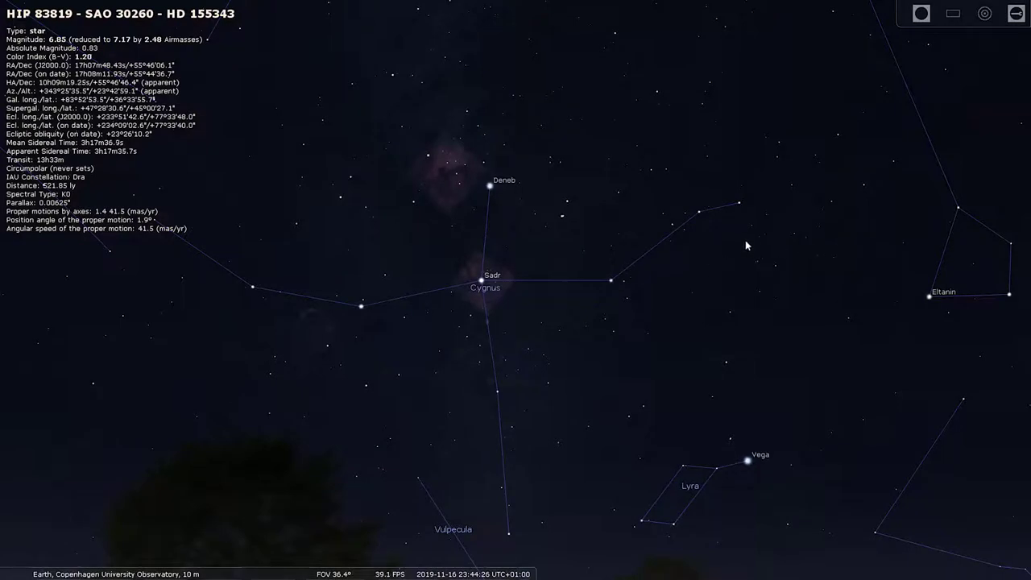
drag(634, 343, 709, 313)
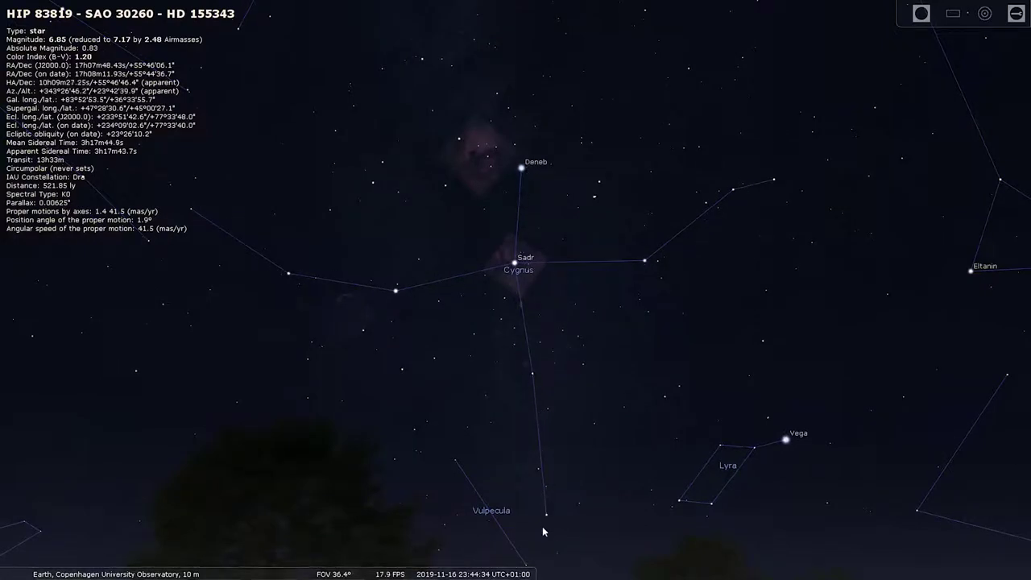
Step: Hide the constellation lines and labels, and frame Vega above the northwest horizon at a field of view of about 31°
click(42, 566)
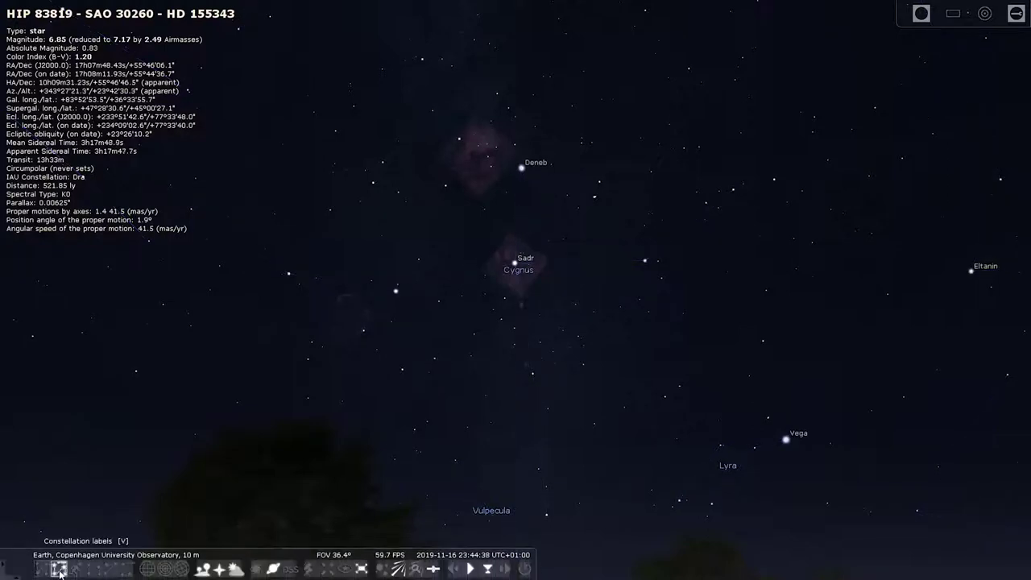
key(v)
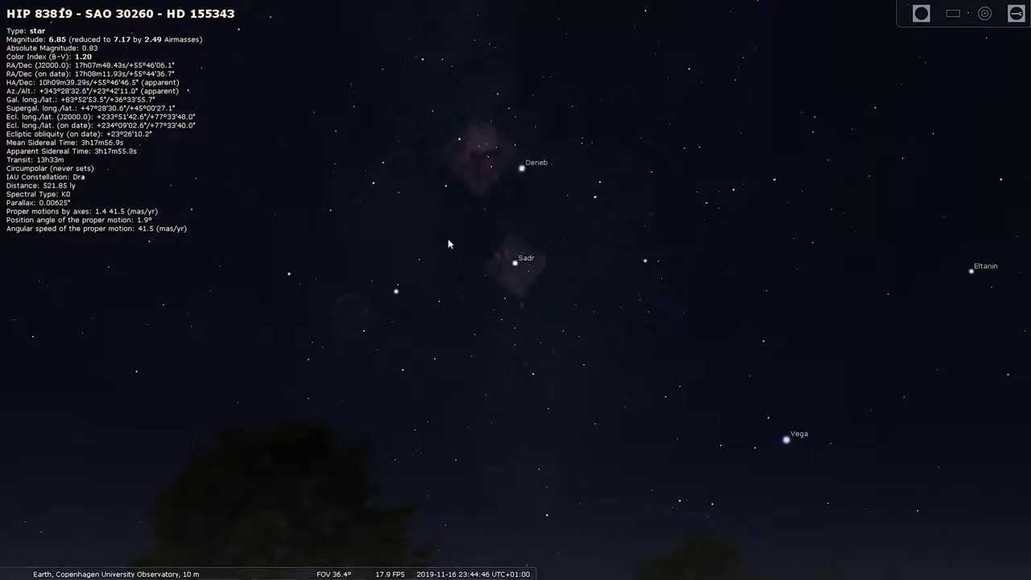
key(Right)
key(Down)
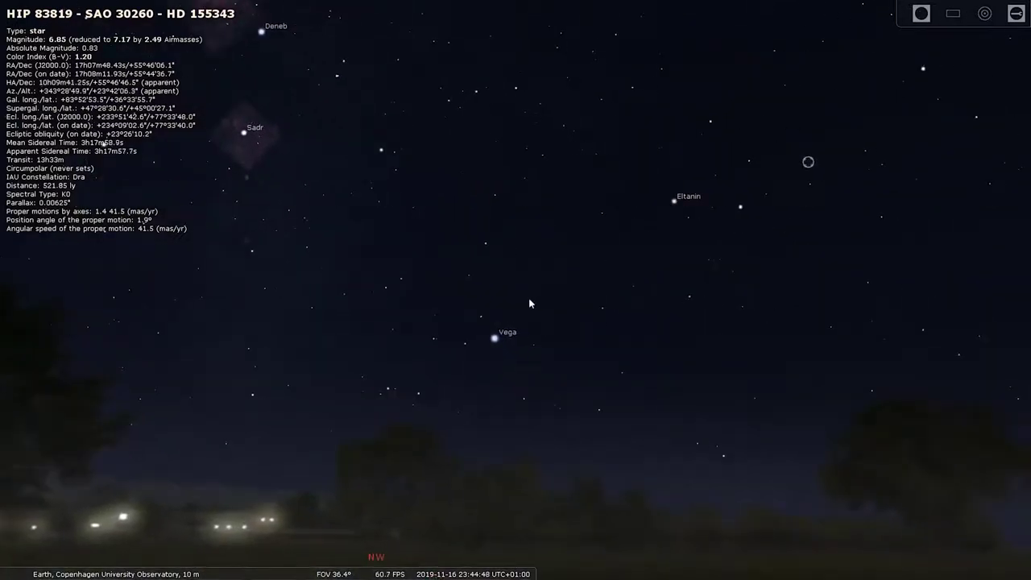
scroll(499, 350, up, 2)
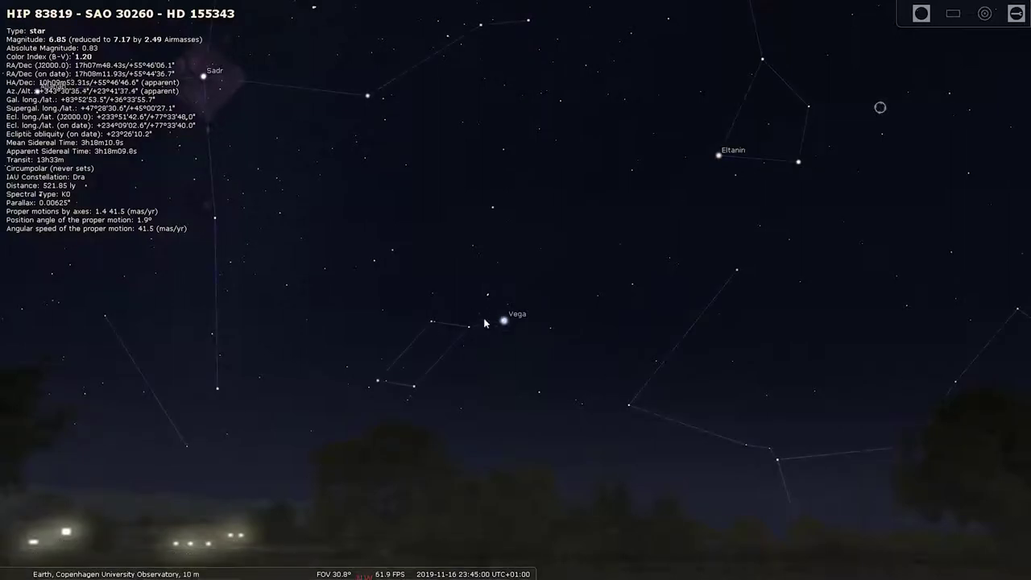
Step: Follow the constellation lines from Draco to Ursa Major at a field of view of about 36° and switch on the constellation art
drag(614, 319, 536, 382)
drag(495, 255, 511, 386)
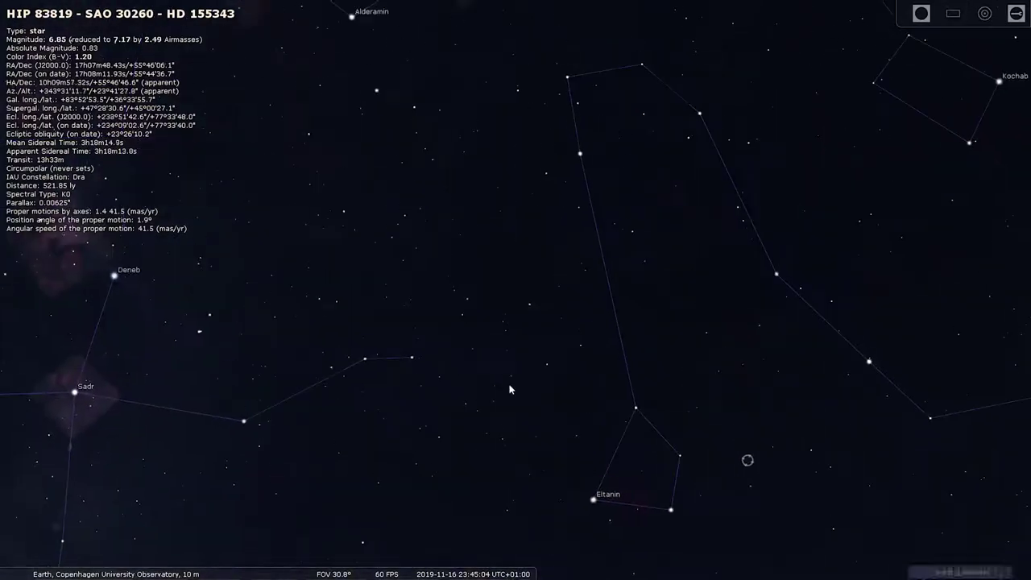
drag(556, 240, 497, 330)
scroll(627, 329, down, 1)
drag(666, 344, 509, 302)
drag(667, 346, 565, 322)
drag(635, 292, 563, 340)
drag(749, 369, 568, 306)
drag(685, 394, 653, 354)
mouse_move(150, 577)
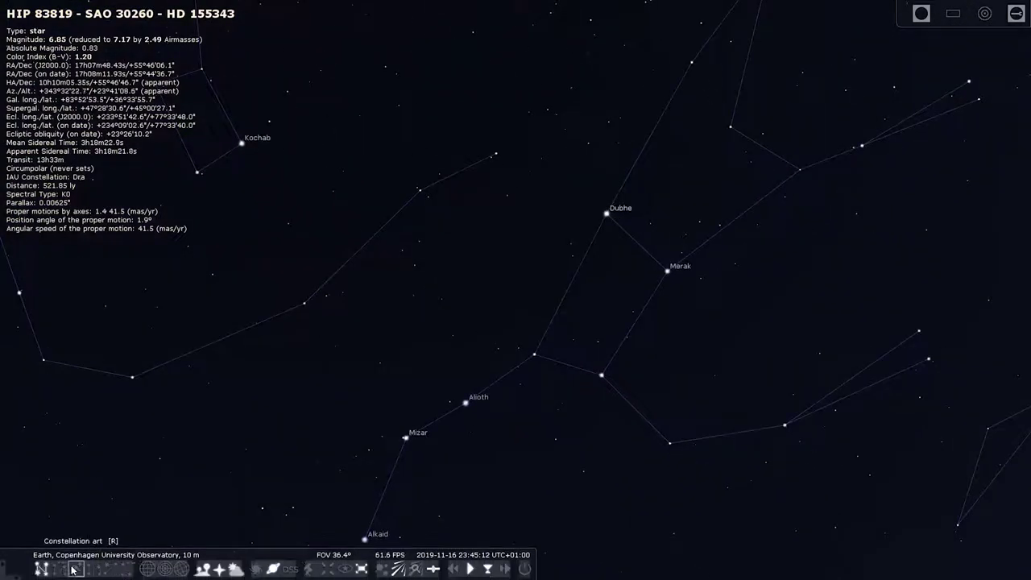
click(72, 568)
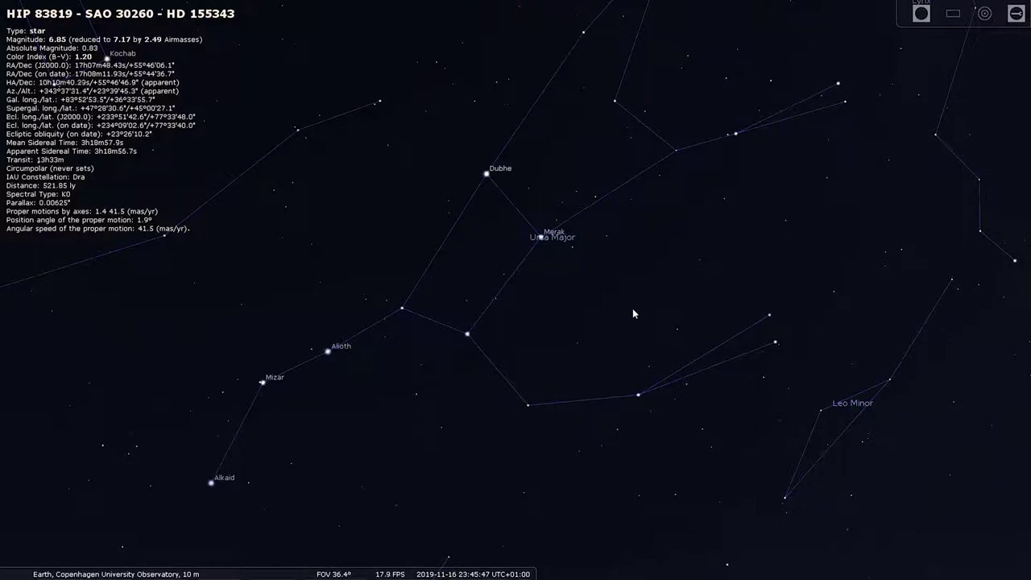
Step: Examine the nebula around the star 16 Cep in Cepheus at fields of view of about 3° and 5°
key(space)
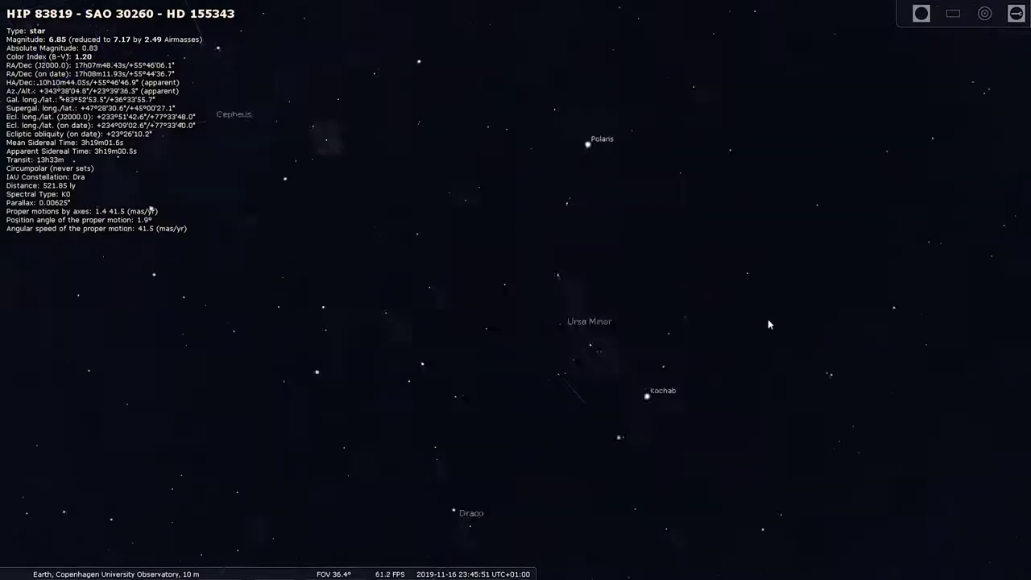
drag(665, 281, 812, 246)
drag(703, 309, 652, 301)
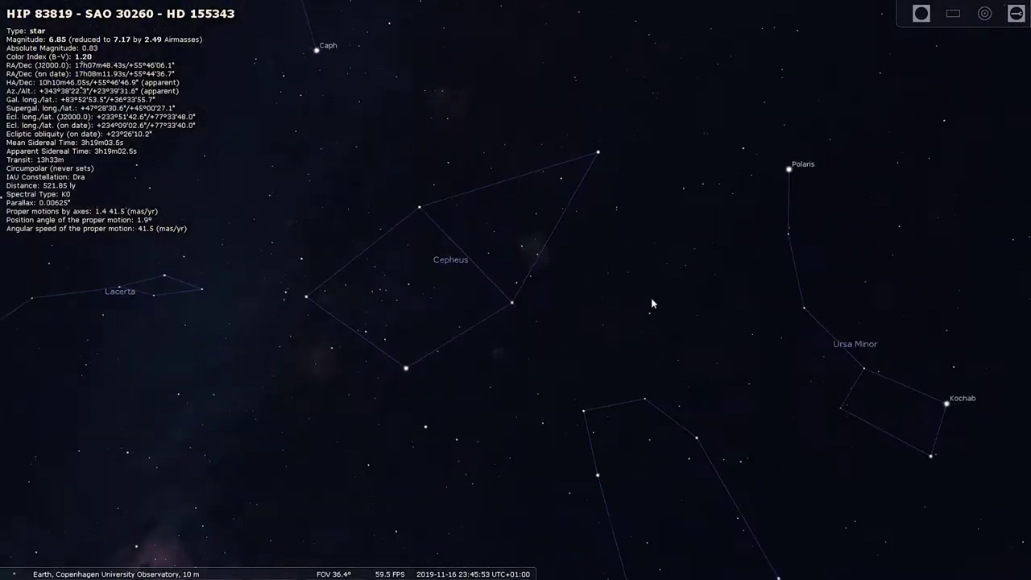
scroll(550, 254, up, 5)
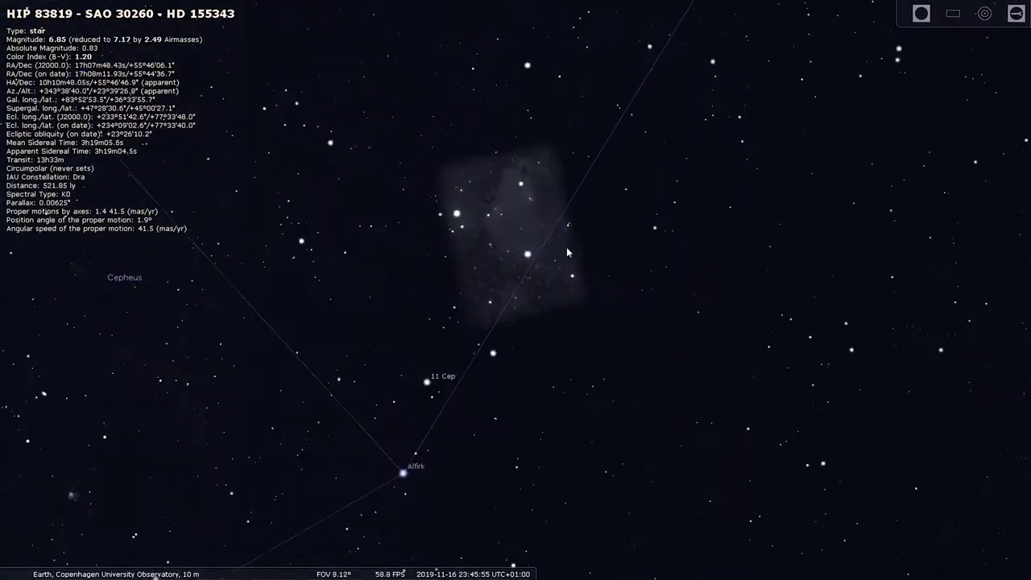
scroll(568, 290, up, 2)
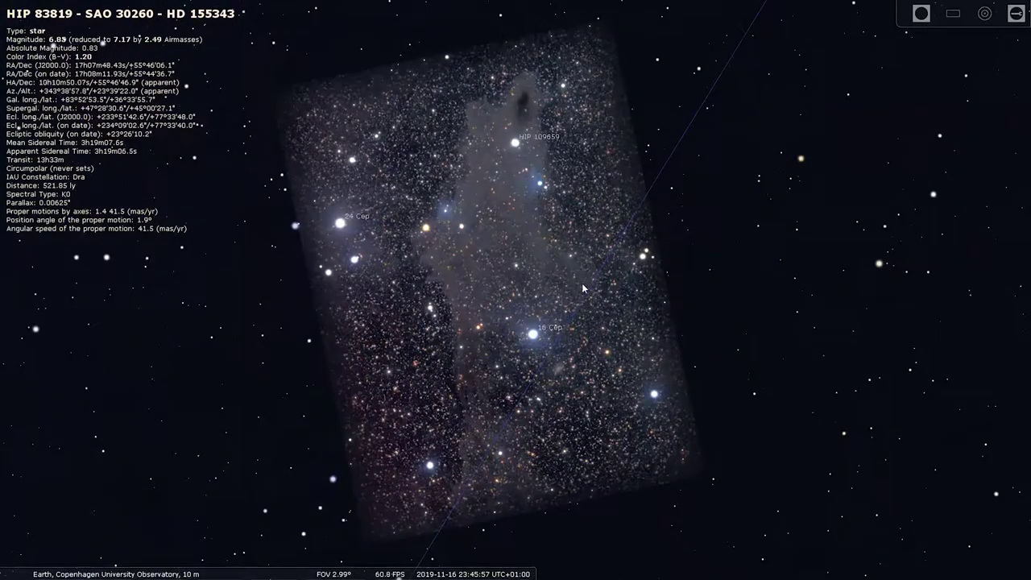
scroll(474, 235, down, 1)
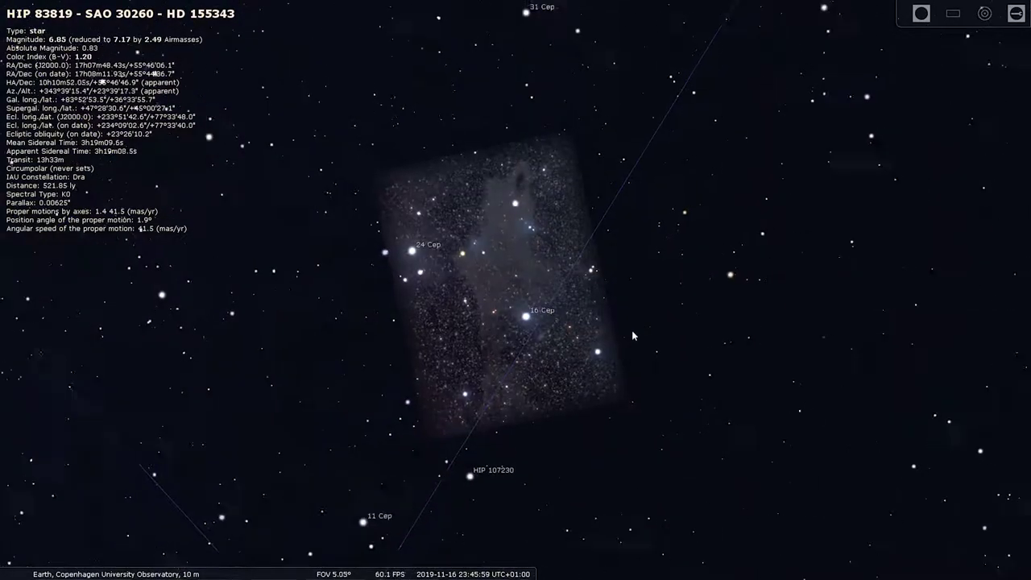
Step: Widen the view from Cepheus and frame Ursa Major between Ursa Minor and Leo Minor at a field of view of about 51°
scroll(651, 307, down, 5)
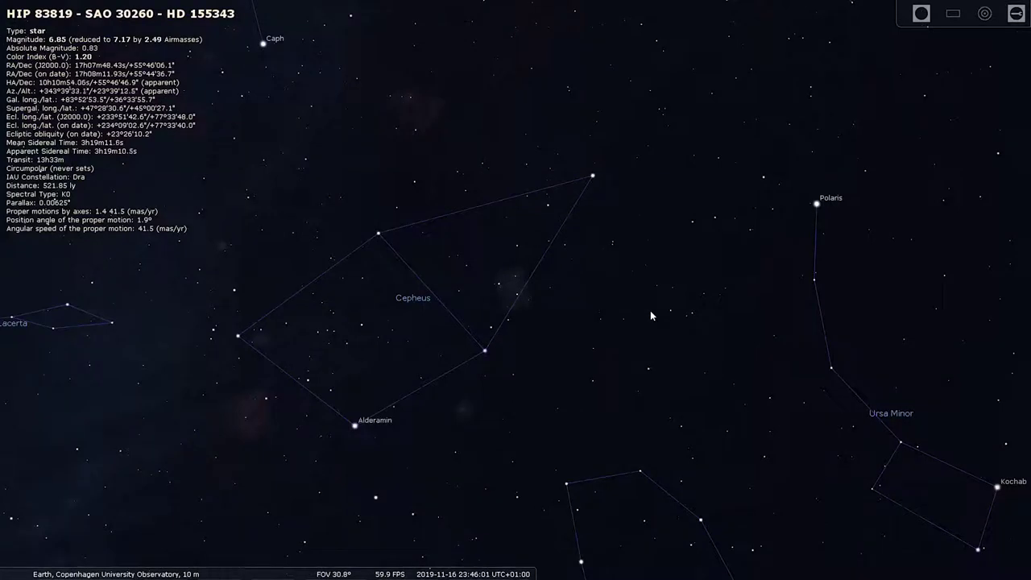
drag(643, 403, 602, 300)
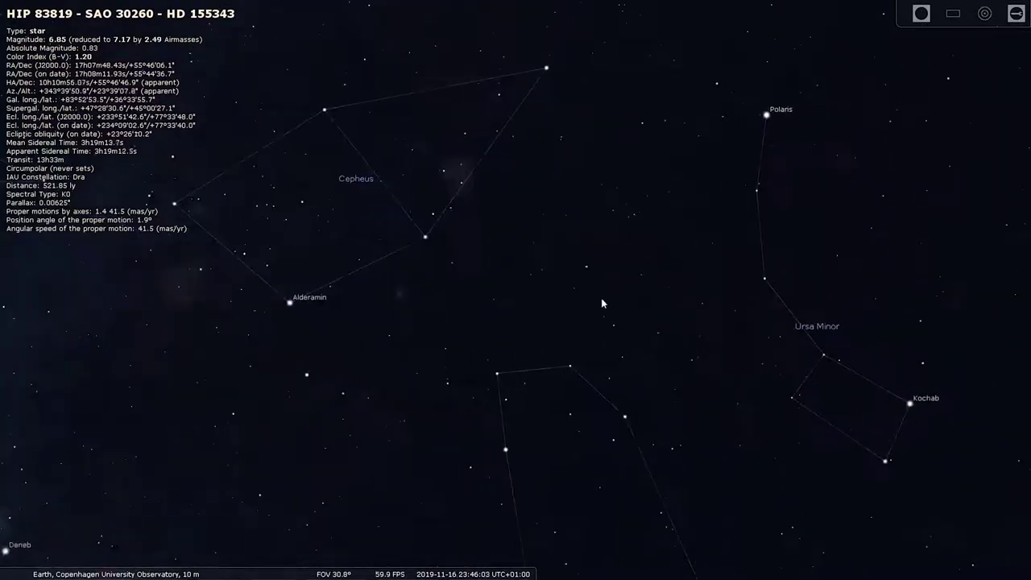
scroll(657, 313, down, 3)
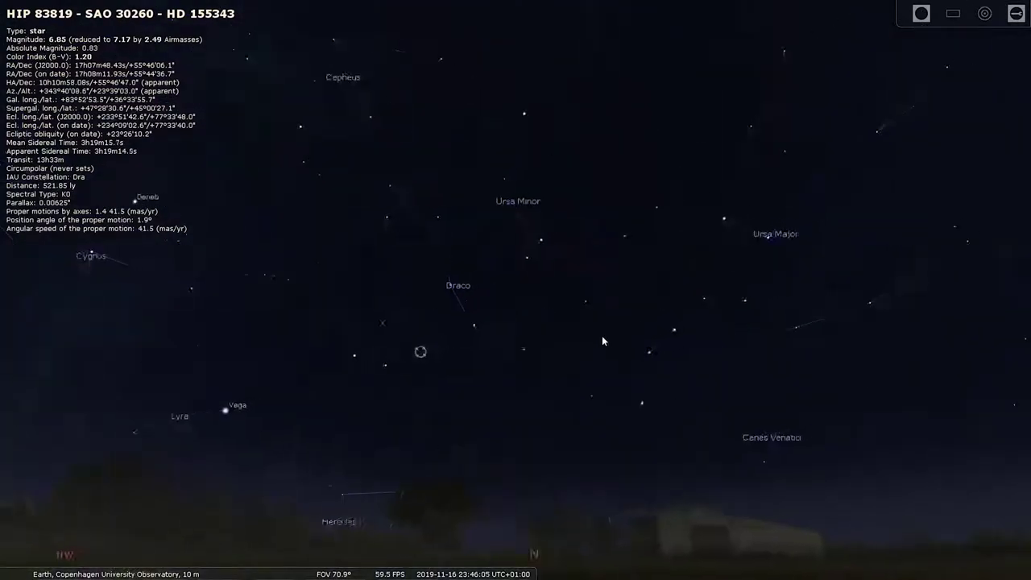
drag(603, 337, 530, 346)
drag(732, 364, 611, 371)
drag(713, 303, 625, 357)
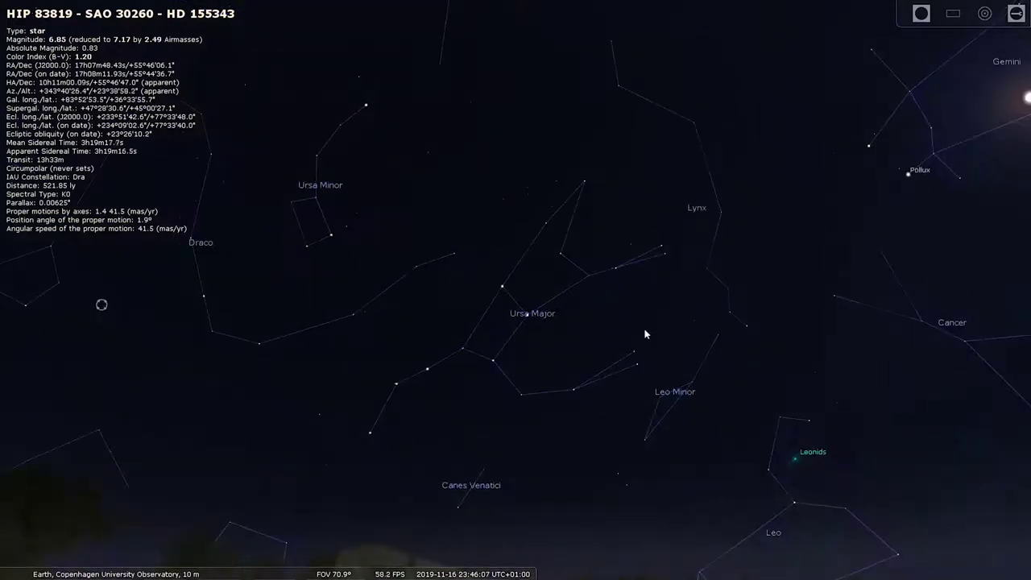
scroll(644, 334, up, 2)
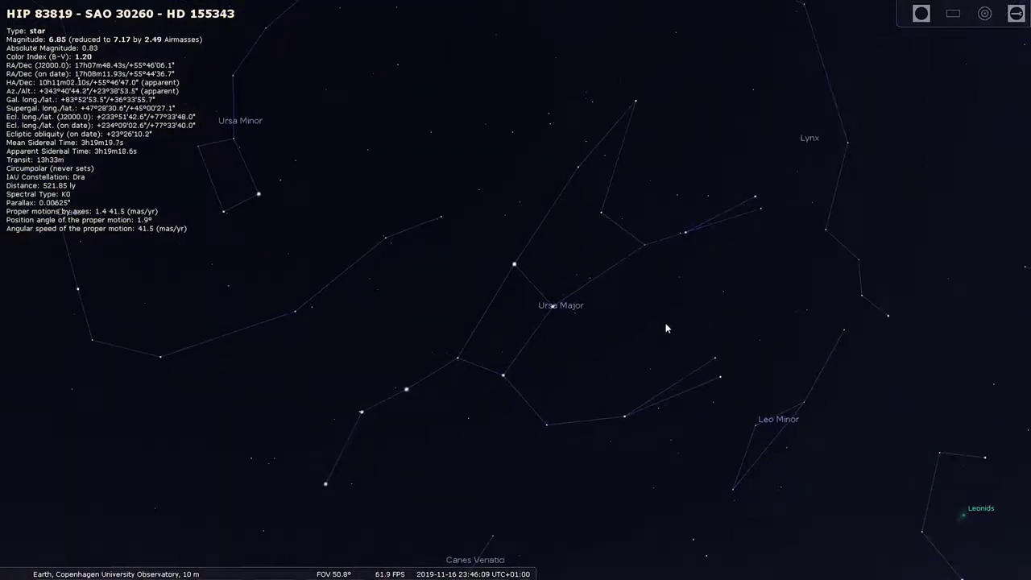